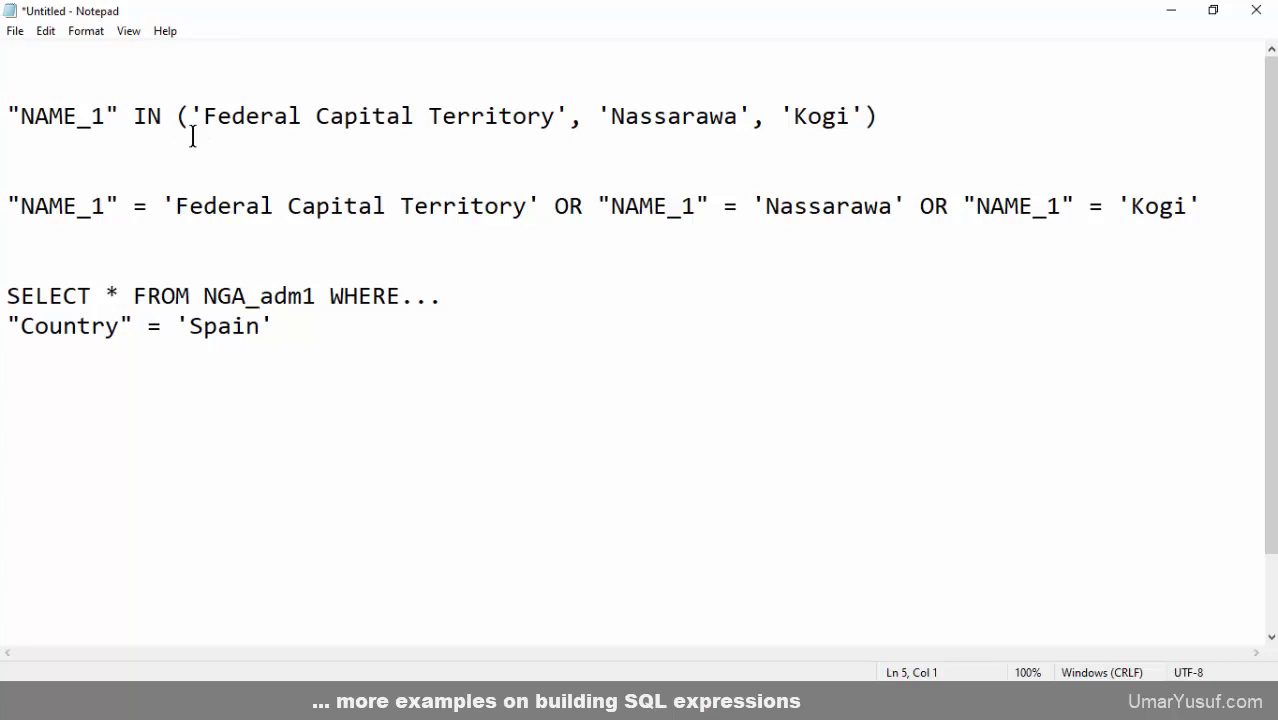
Delete the blank lines between the "NAME_1" IN expression and the OR expression below it.
key("BackSpace")
key("BackSpace")
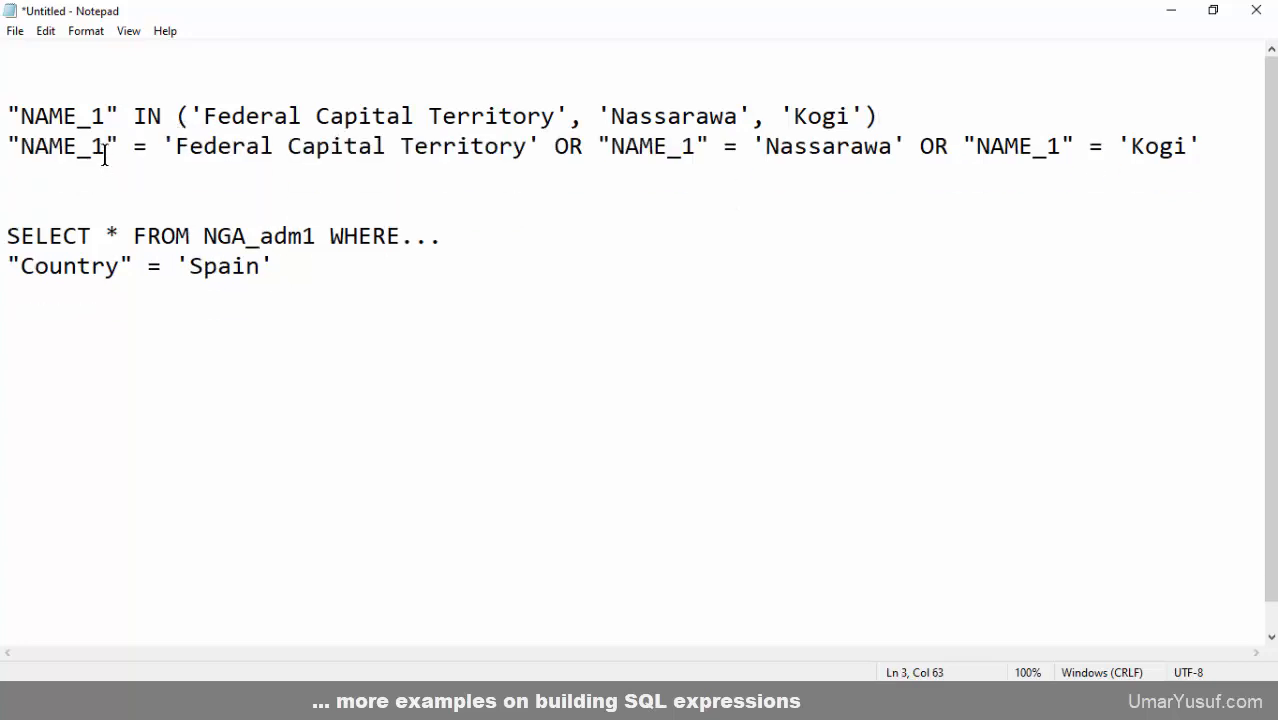
left_click(105, 152)
left_click(152, 141)
Highlight the NAME_1 expressions and the "Country" = 'Spain' expression to compare their structure.
left_click_drag(474, 157, 7, 118)
left_click_drag(290, 268, 7, 266)
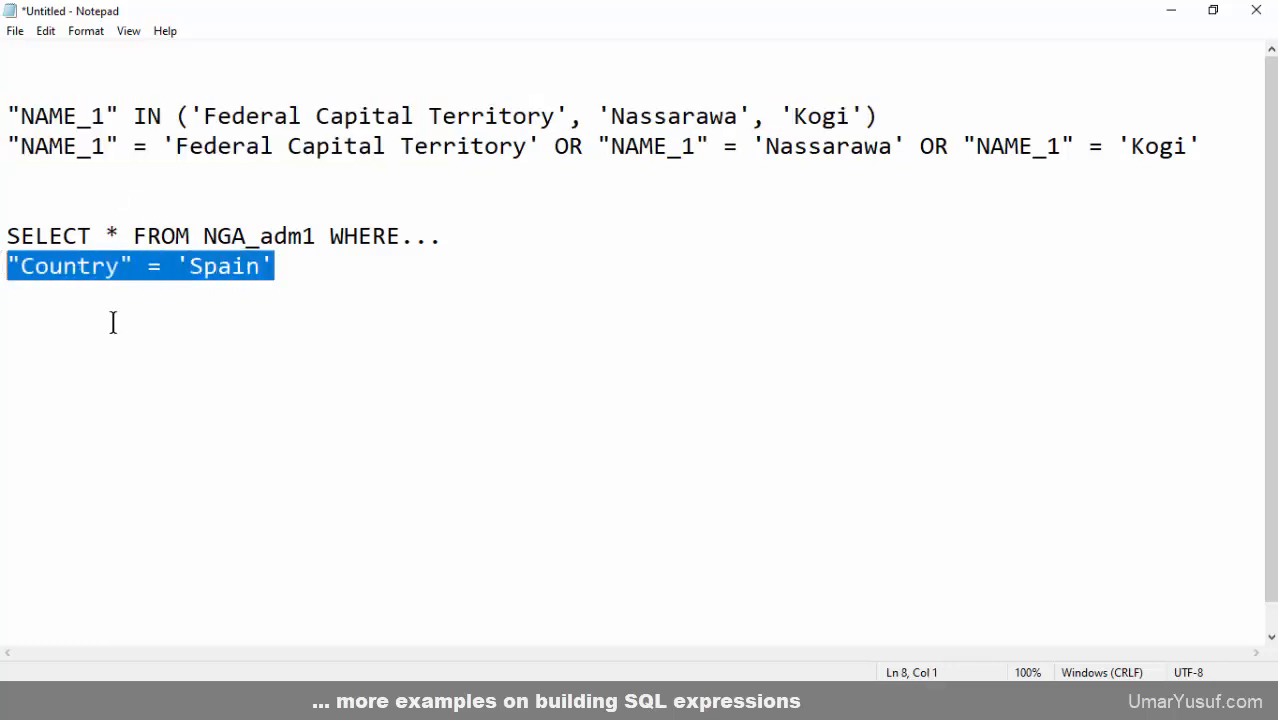
left_click(161, 357)
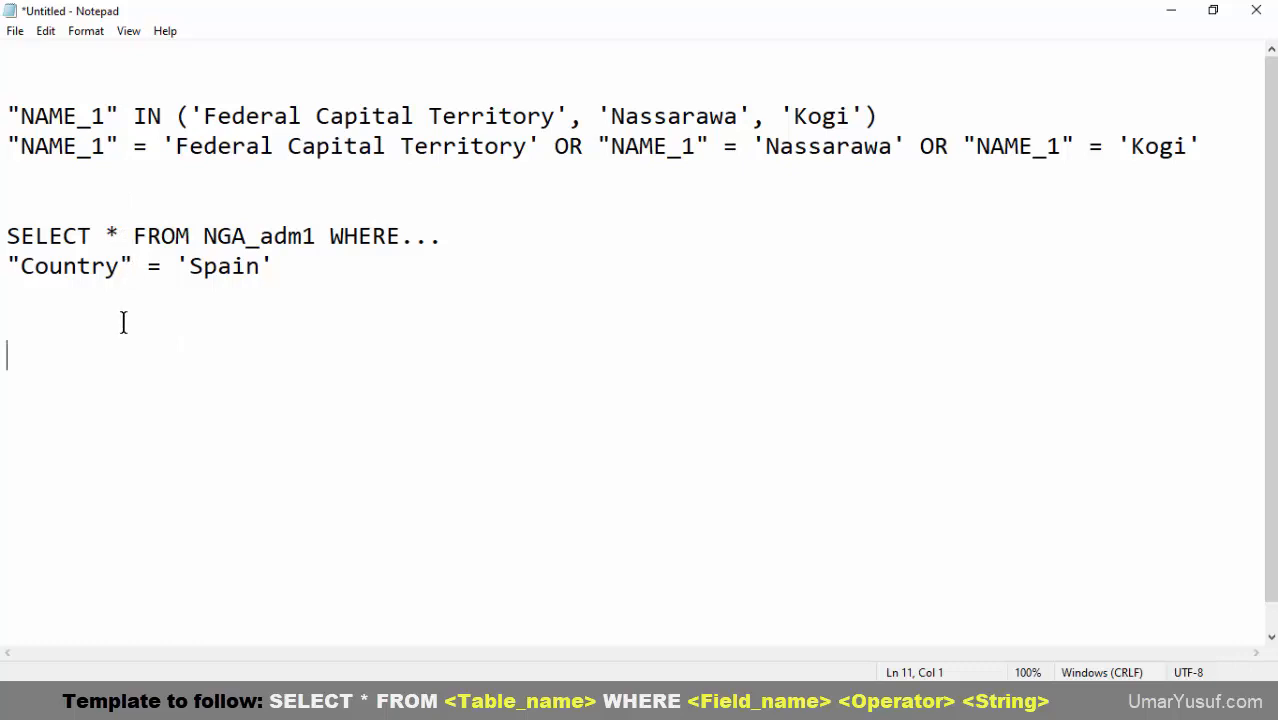
Examine the field name, IN operator and string values of the "NAME_1" IN expression.
left_click_drag(120, 115, 8, 112)
left_click(63, 116)
left_click_drag(120, 116, 8, 116)
left_click_drag(161, 116, 133, 116)
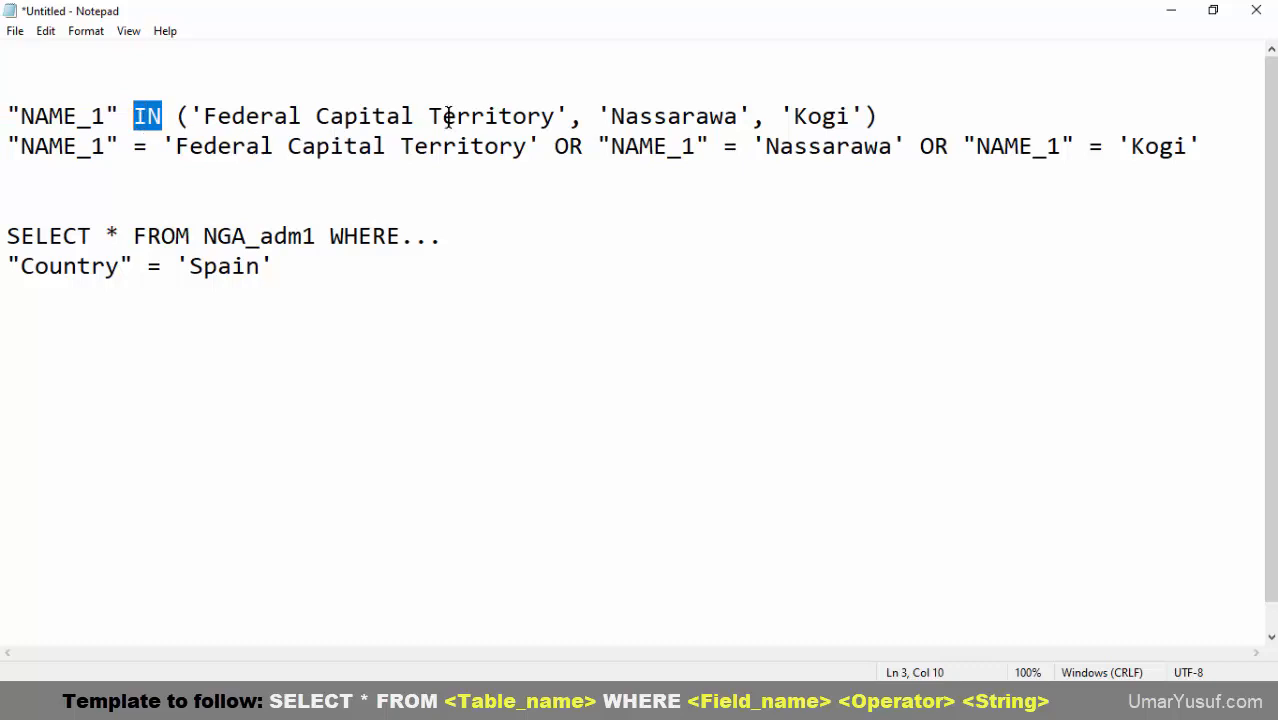
left_click_drag(512, 116, 401, 116)
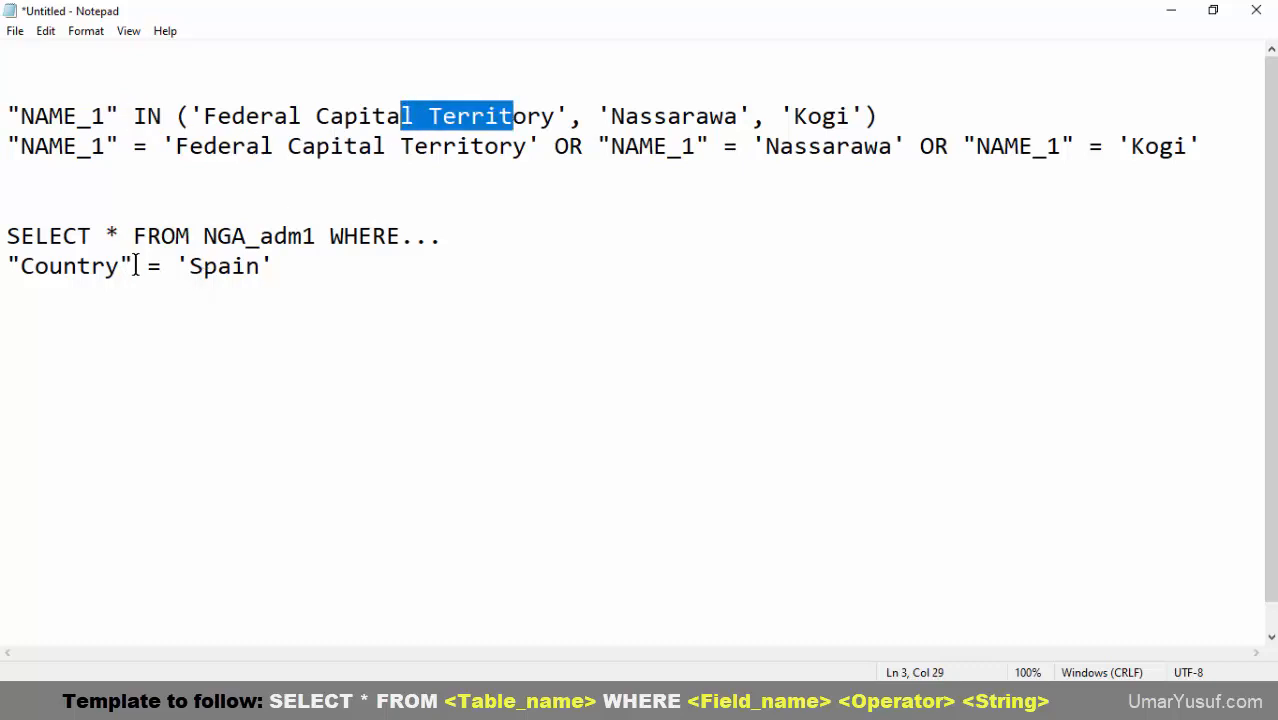
Examine the field name, operator and string value of the "Country" = 'Spain' expression.
left_click_drag(131, 262, 4, 264)
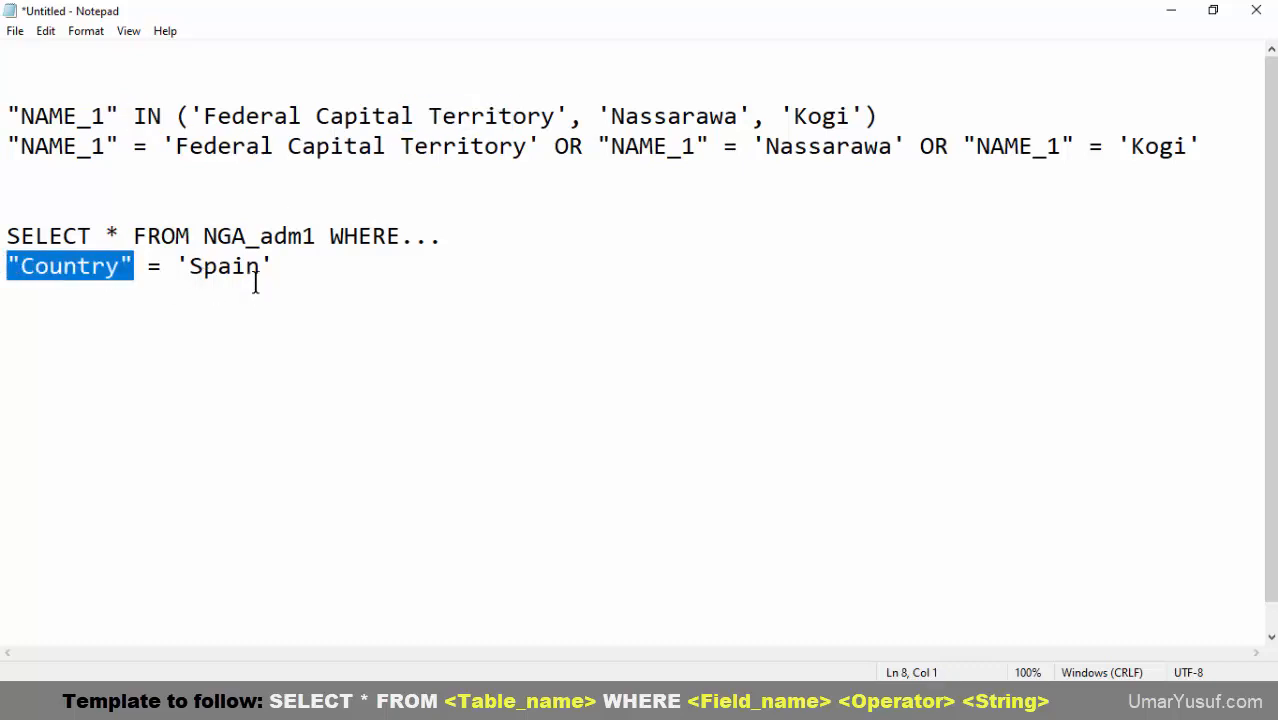
left_click_drag(167, 265, 150, 266)
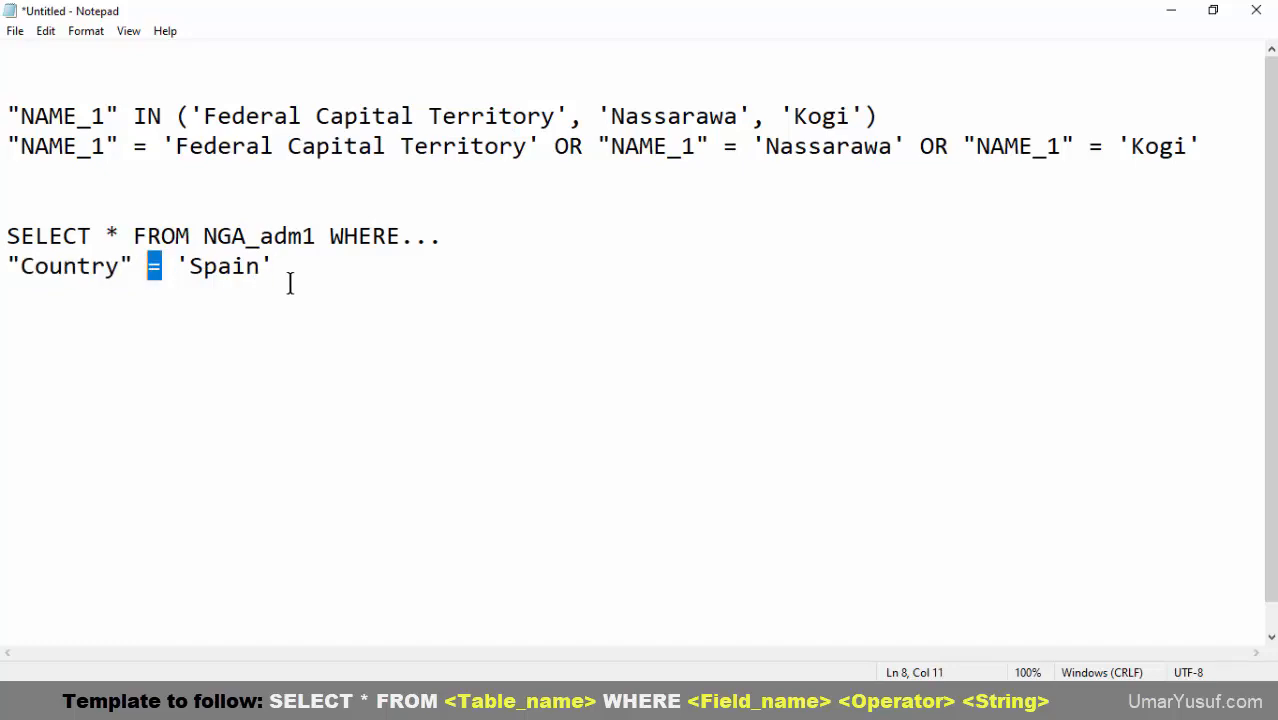
left_click_drag(284, 270, 181, 267)
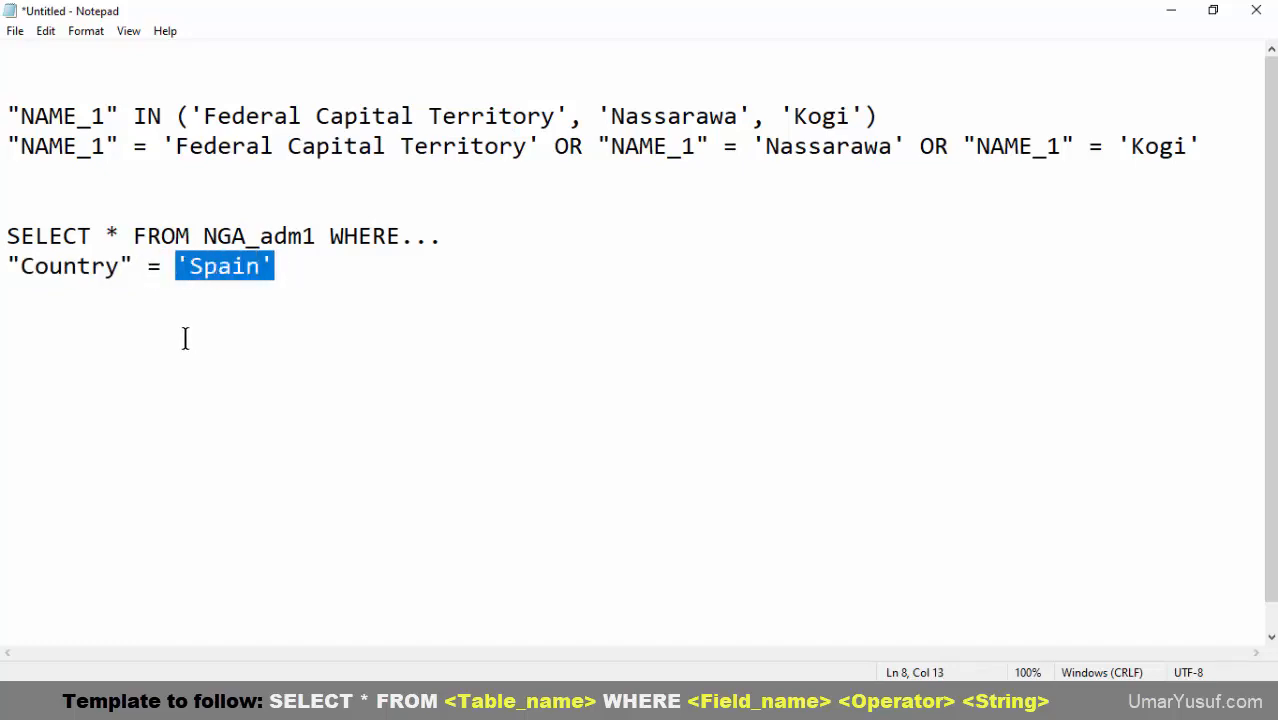
Switch to the W3Schools SQL Tryit Editor in the browser and examine the SELECT * FROM [Customers] statement.
key("alt+Tab")
scroll(428, 383, "down", 3)
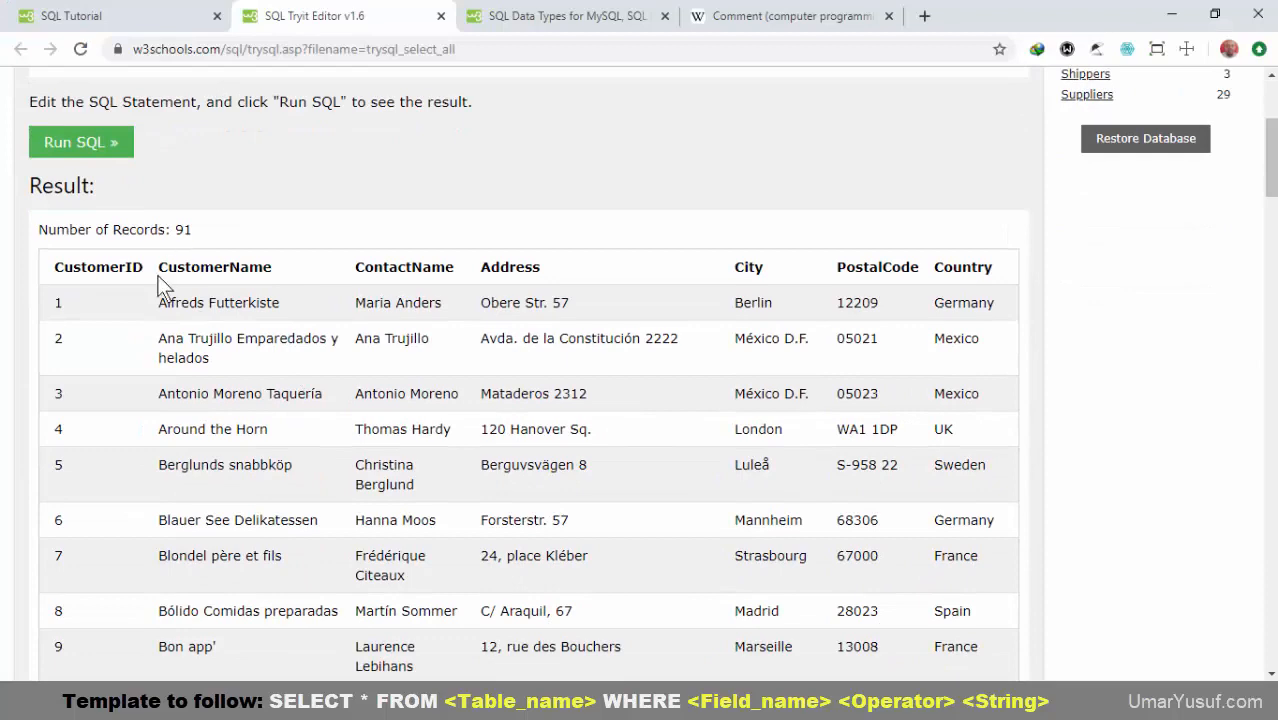
scroll(160, 287, "up", 3)
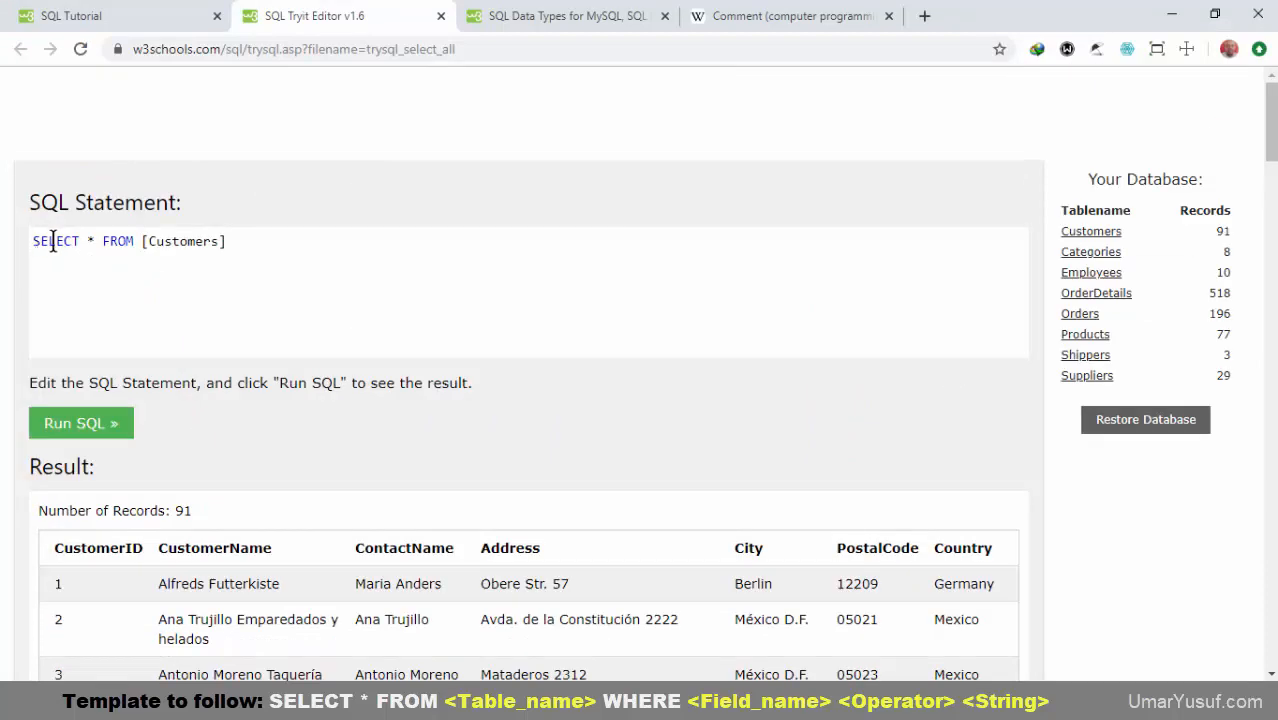
left_click_drag(53, 241, 141, 241)
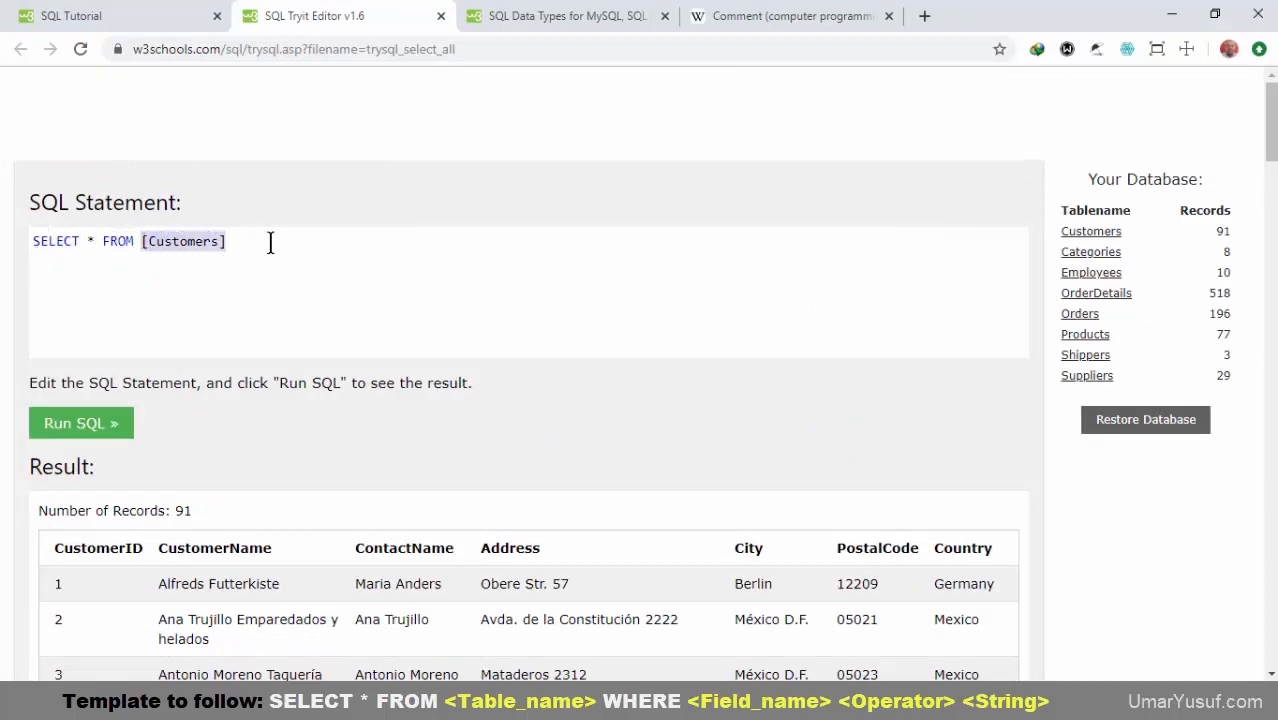
left_click(270, 241)
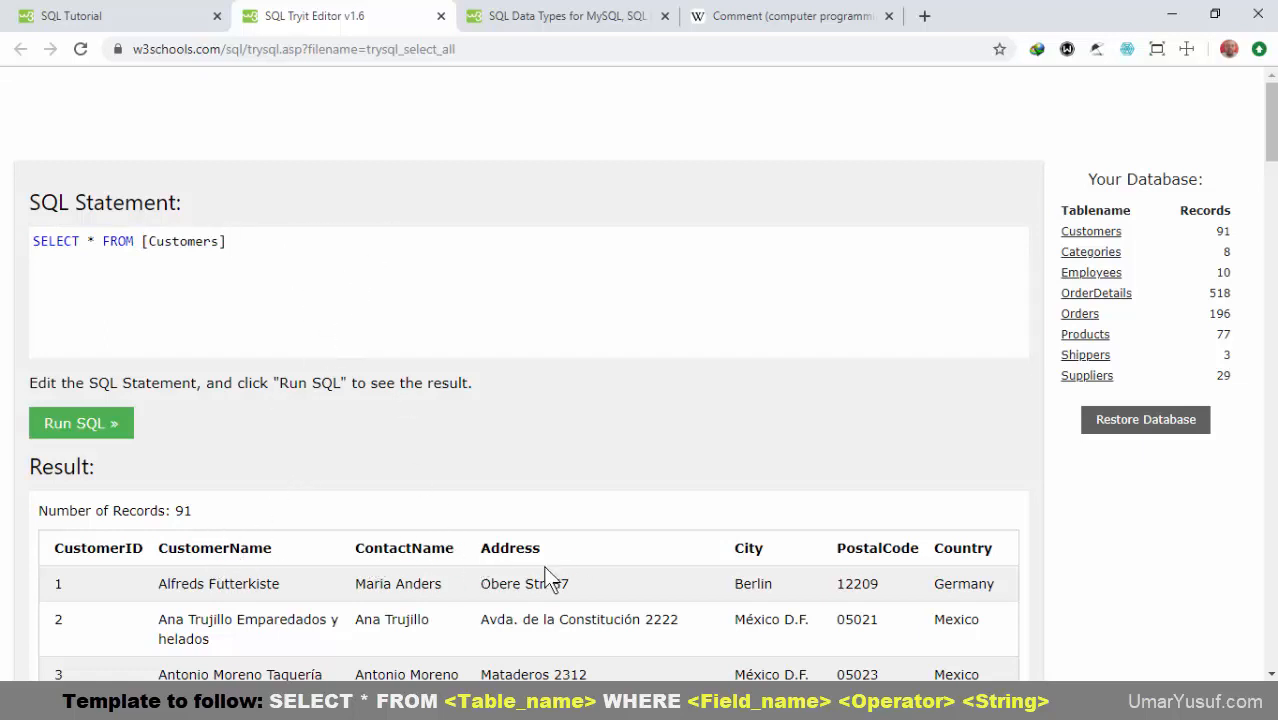
Examine the kinds of values in the Customers result table, including the customer name, city and CustomerID columns.
scroll(633, 488, "down", 2)
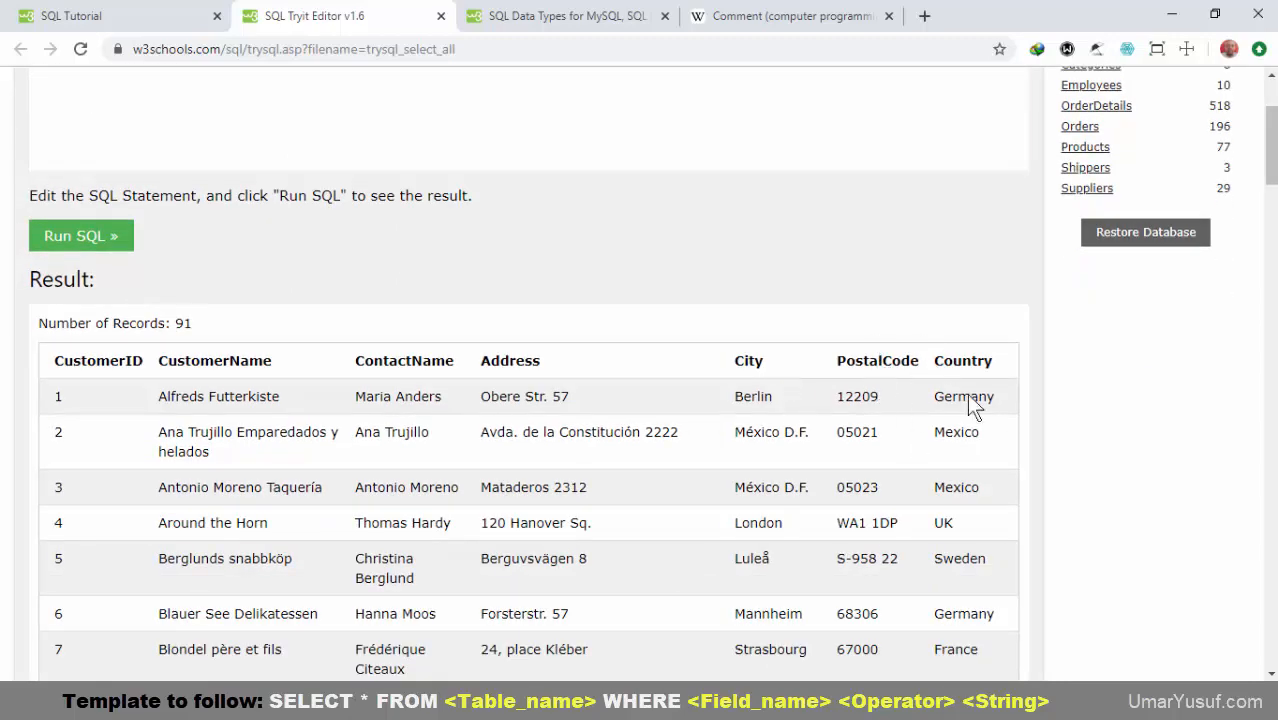
scroll(613, 442, "down", 5)
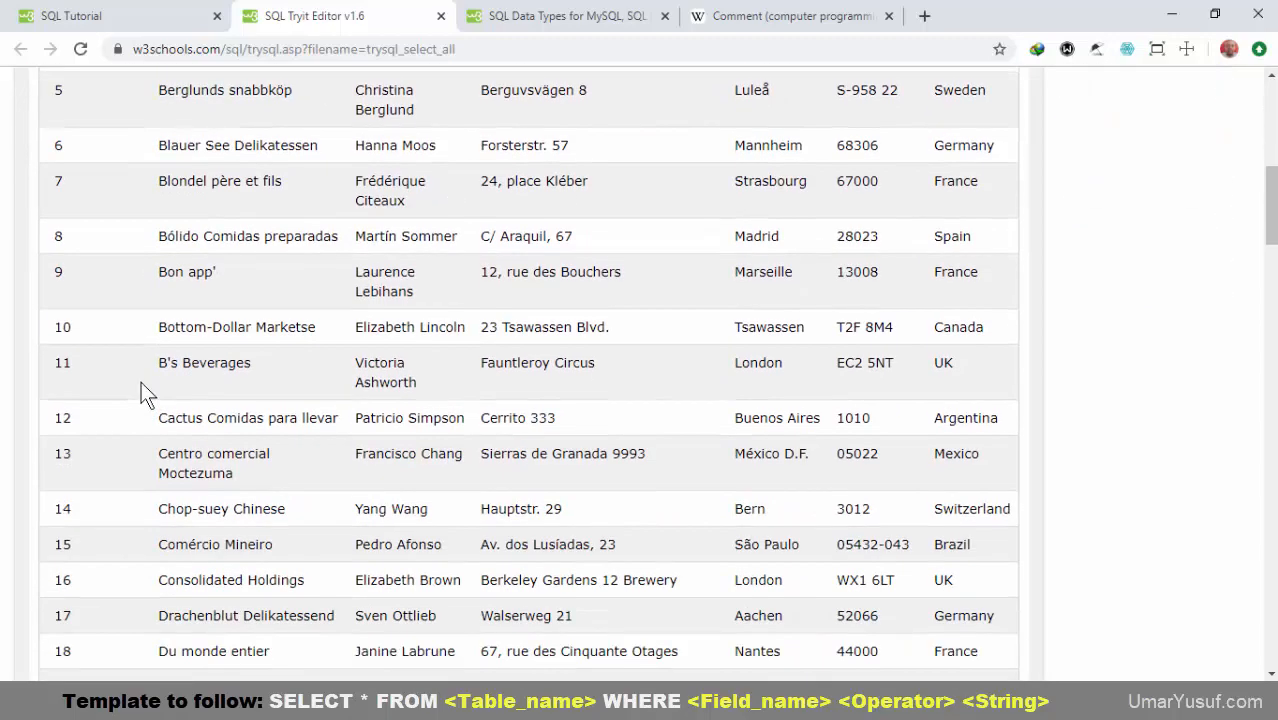
scroll(91, 407, "up", 5)
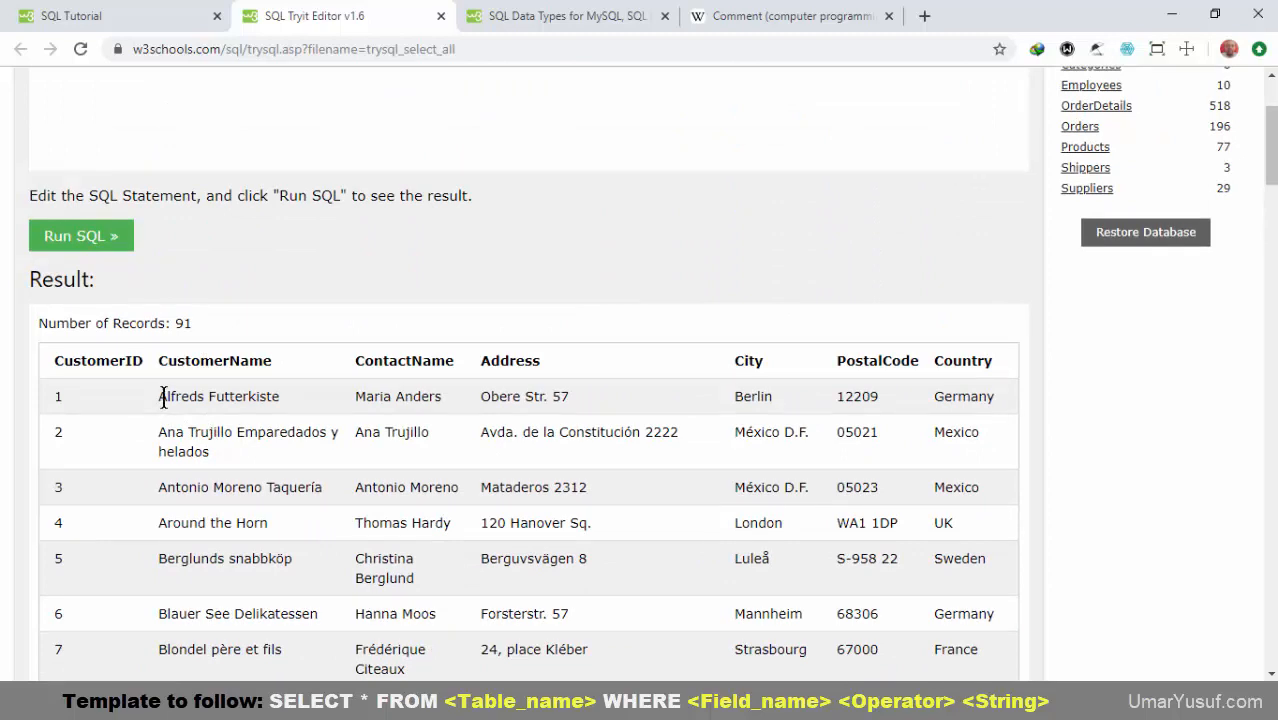
left_click_drag(163, 398, 260, 396)
left_click(220, 395)
left_click_drag(739, 398, 773, 398)
left_click(60, 397)
scroll(793, 578, "up", 2)
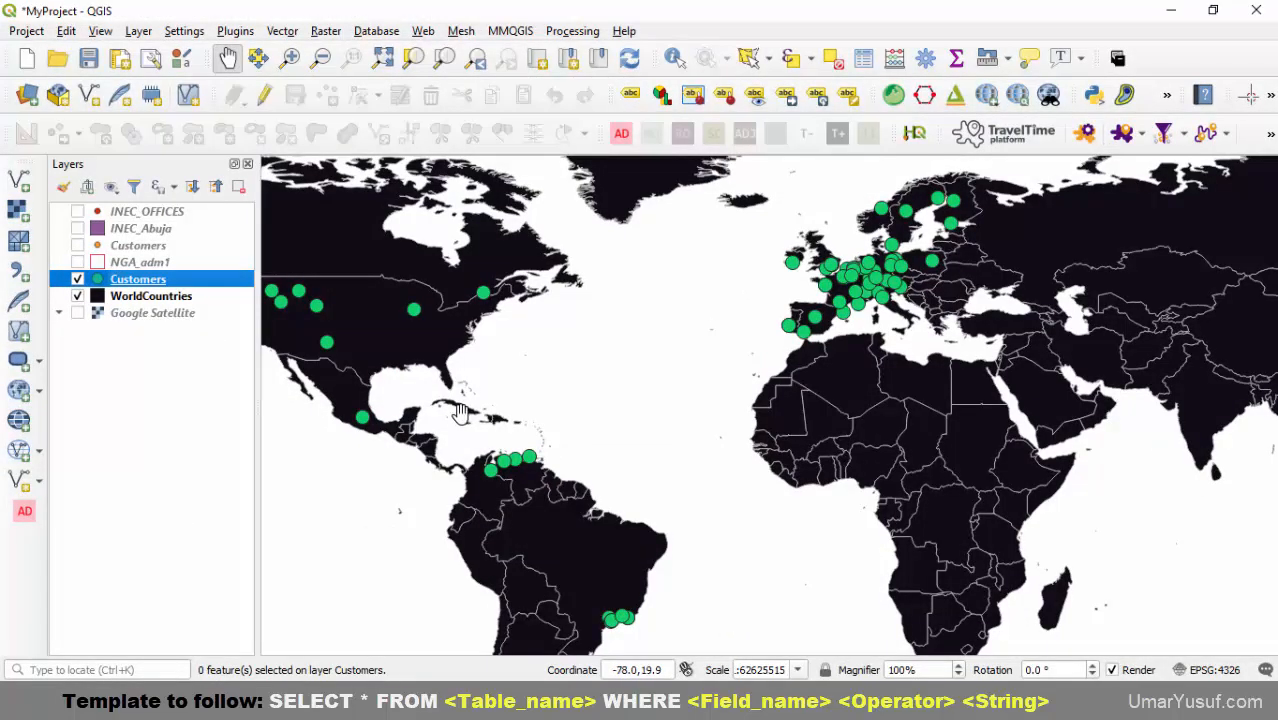
Switch to QGIS and open the source fields in the properties of the visible Customers layer.
right_click(140, 284)
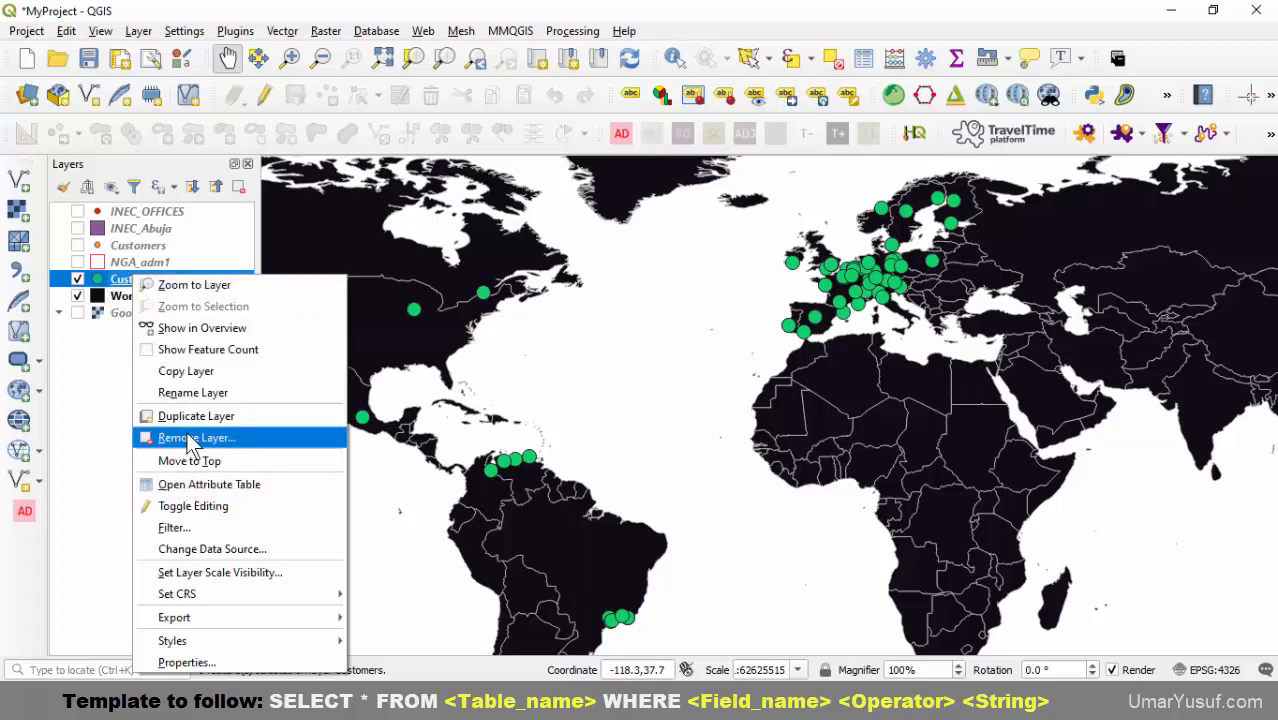
left_click(181, 669)
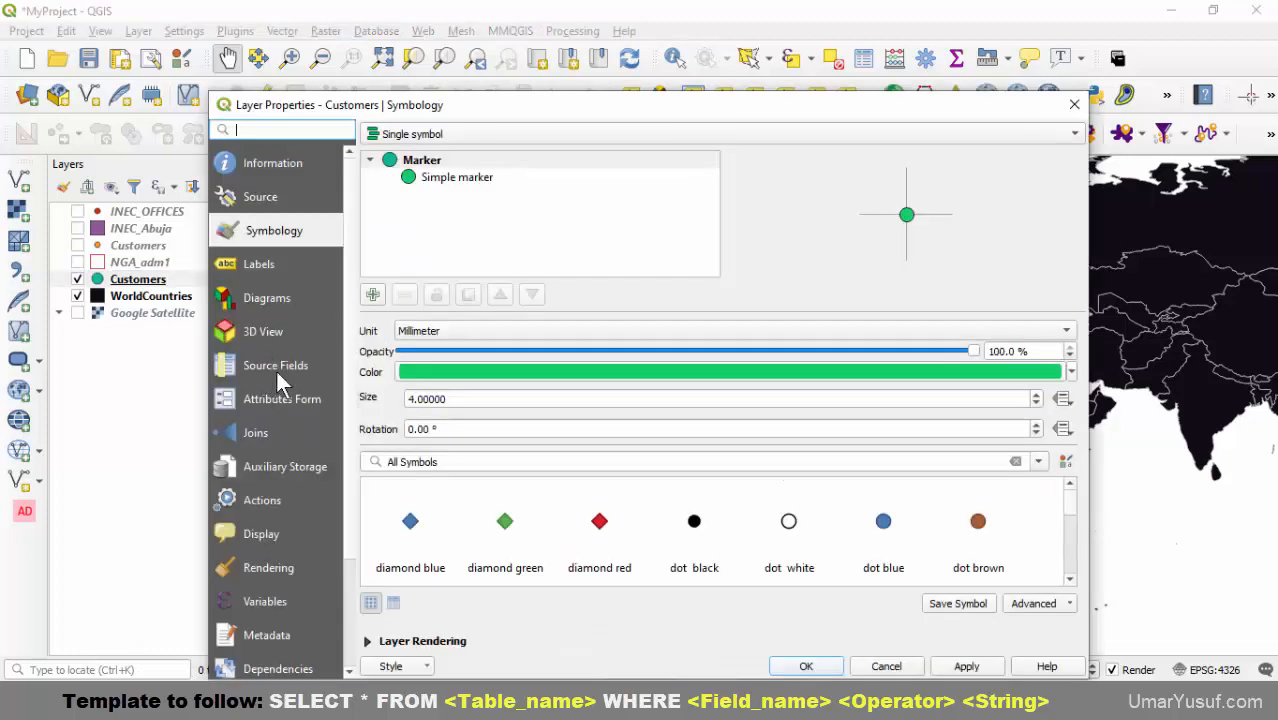
left_click(286, 367)
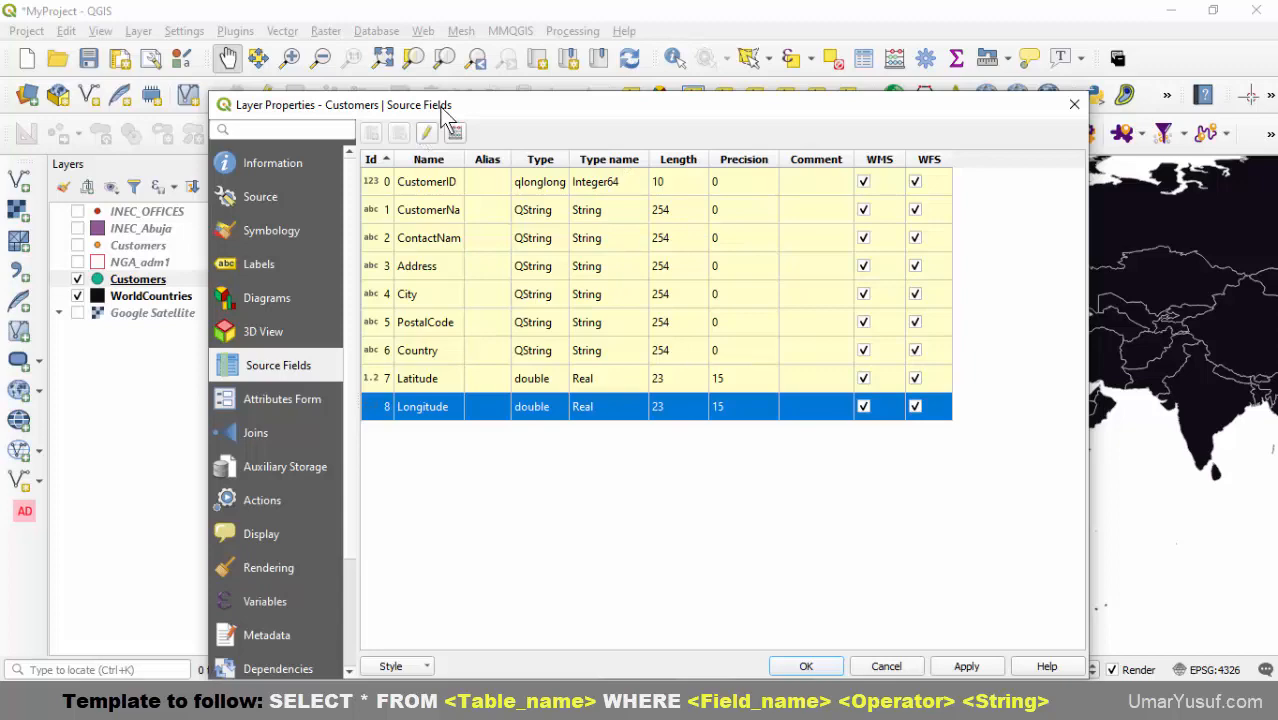
left_click_drag(527, 110, 575, 90)
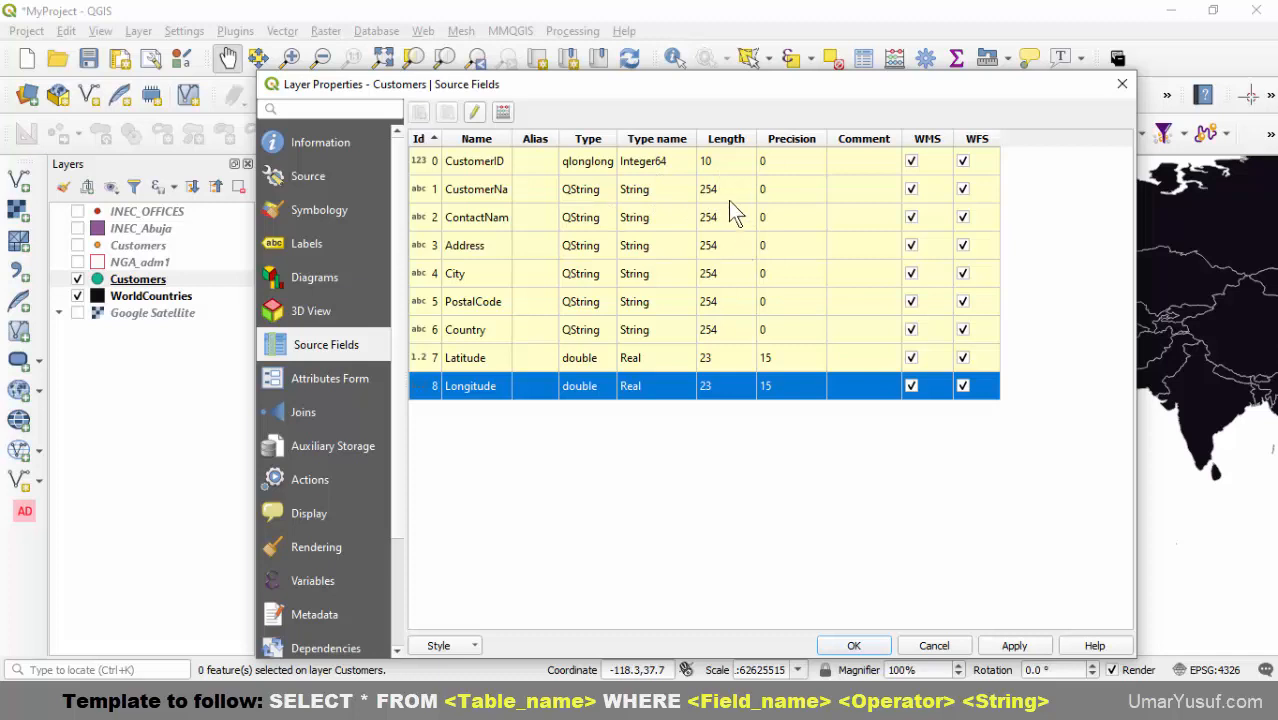
Examine the data types of the PostalCode, CustomerID, Latitude and Longitude fields.
left_click(485, 298)
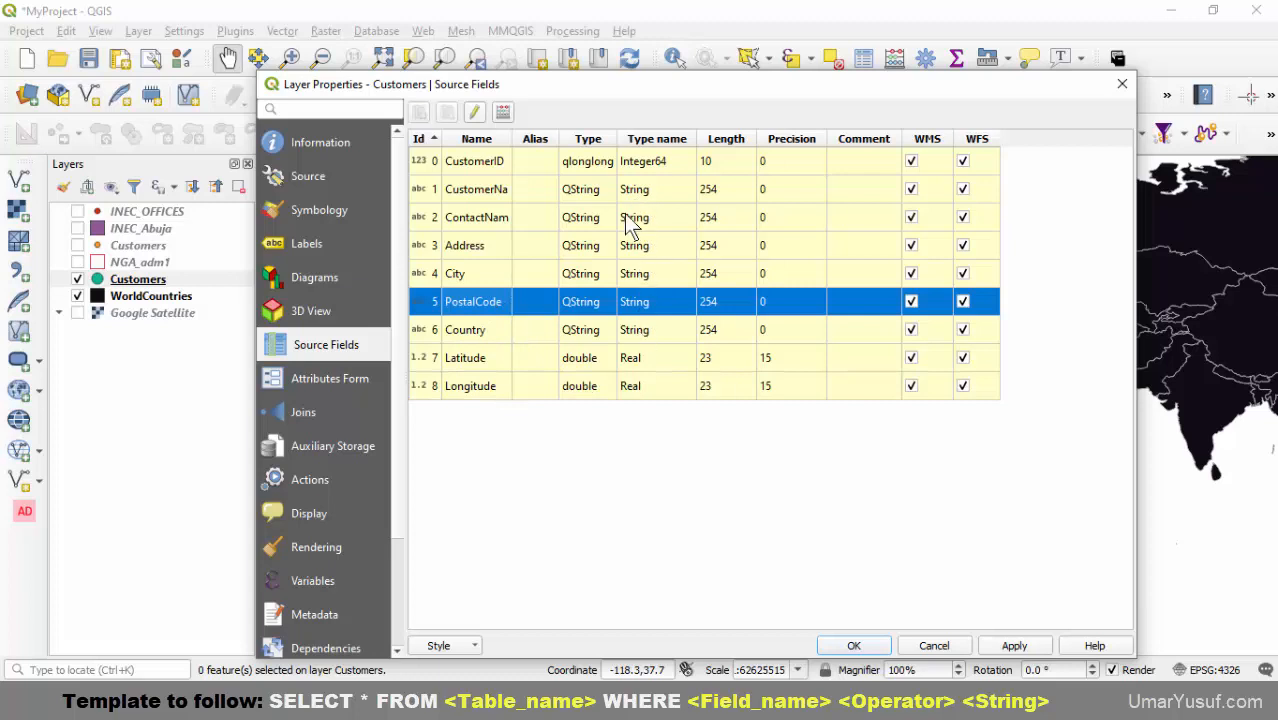
left_click(658, 168)
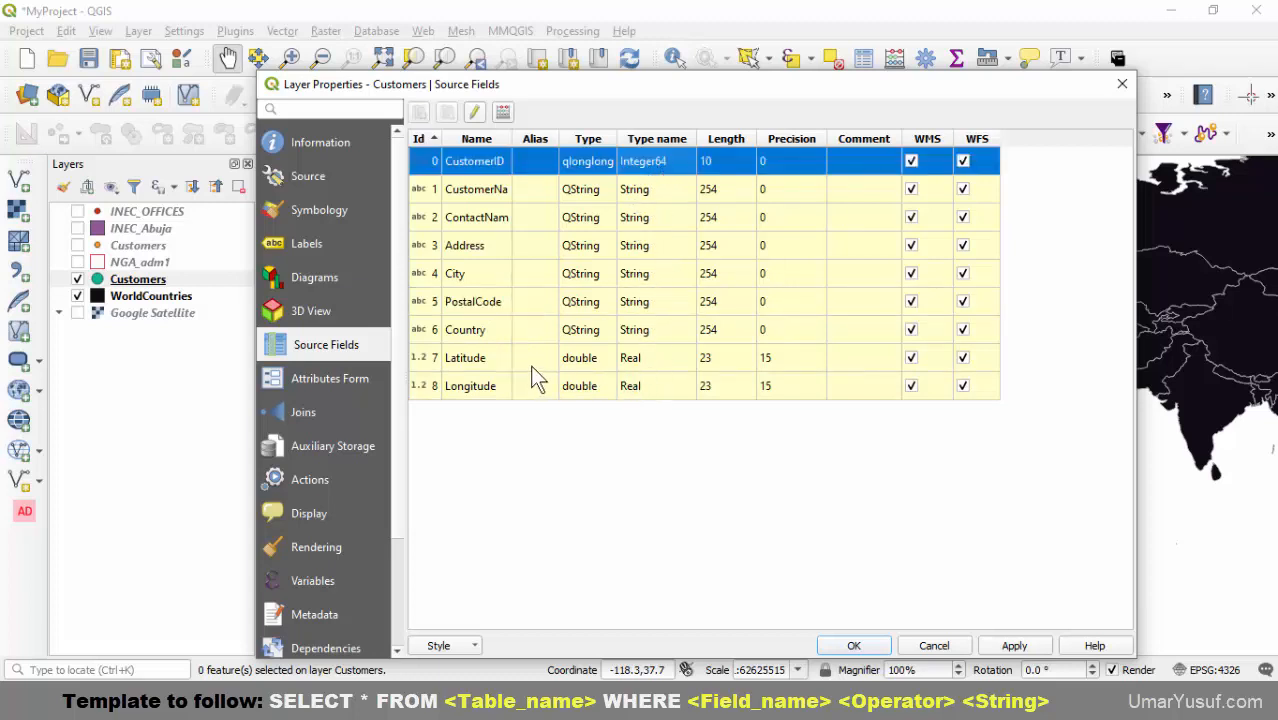
left_click(605, 362)
left_click(636, 388)
left_click(640, 362)
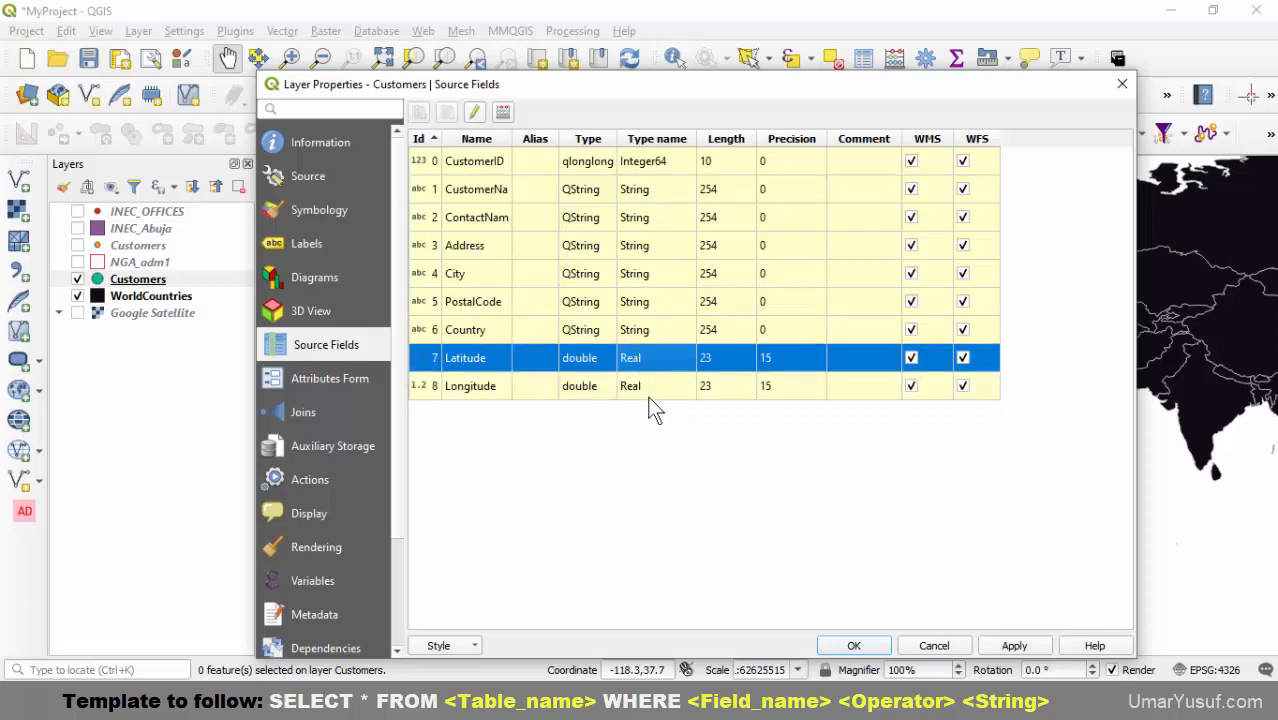
left_click(653, 386)
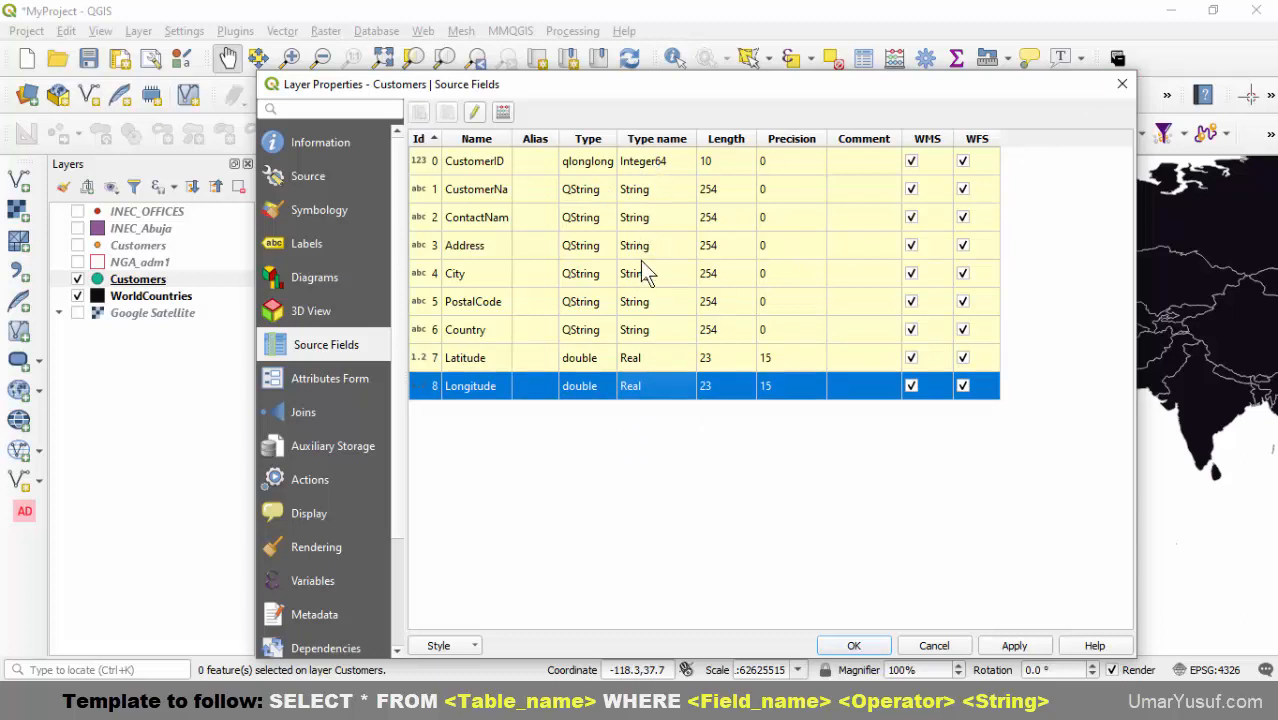
Compare the types of the customer and contact name fields with Latitude and Longitude, and close the layer properties.
left_click(648, 190)
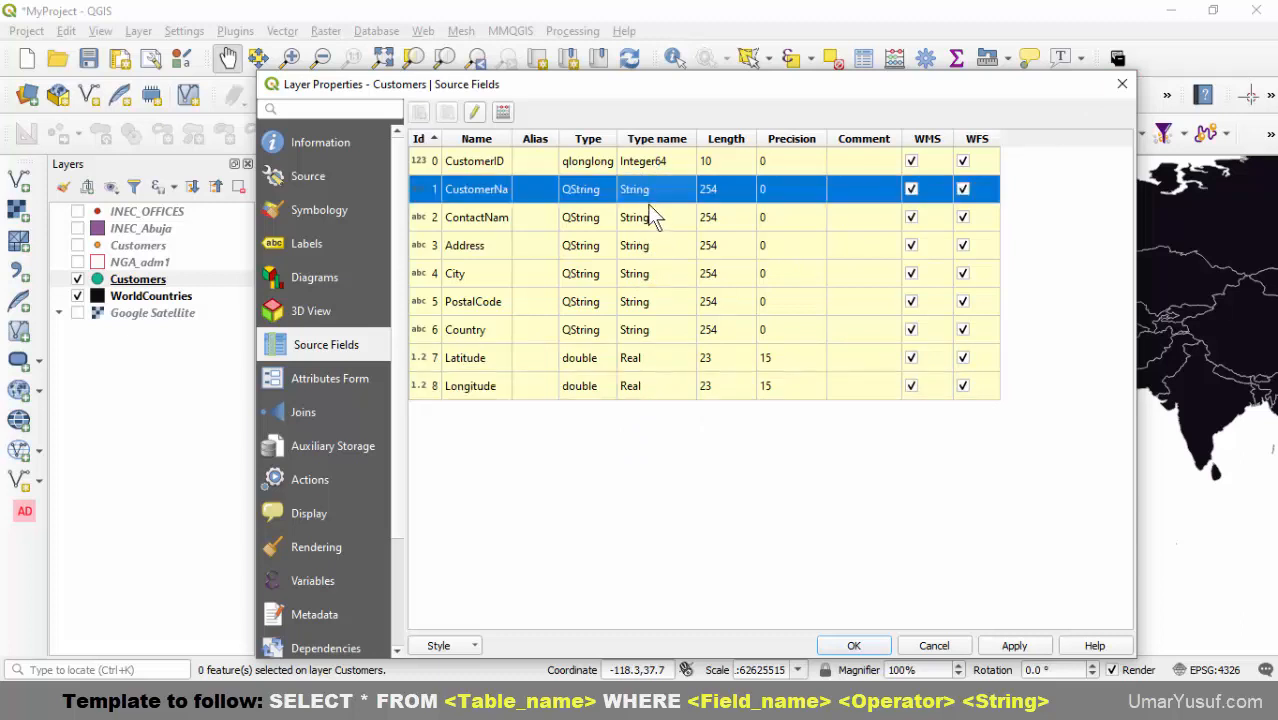
left_click(639, 222)
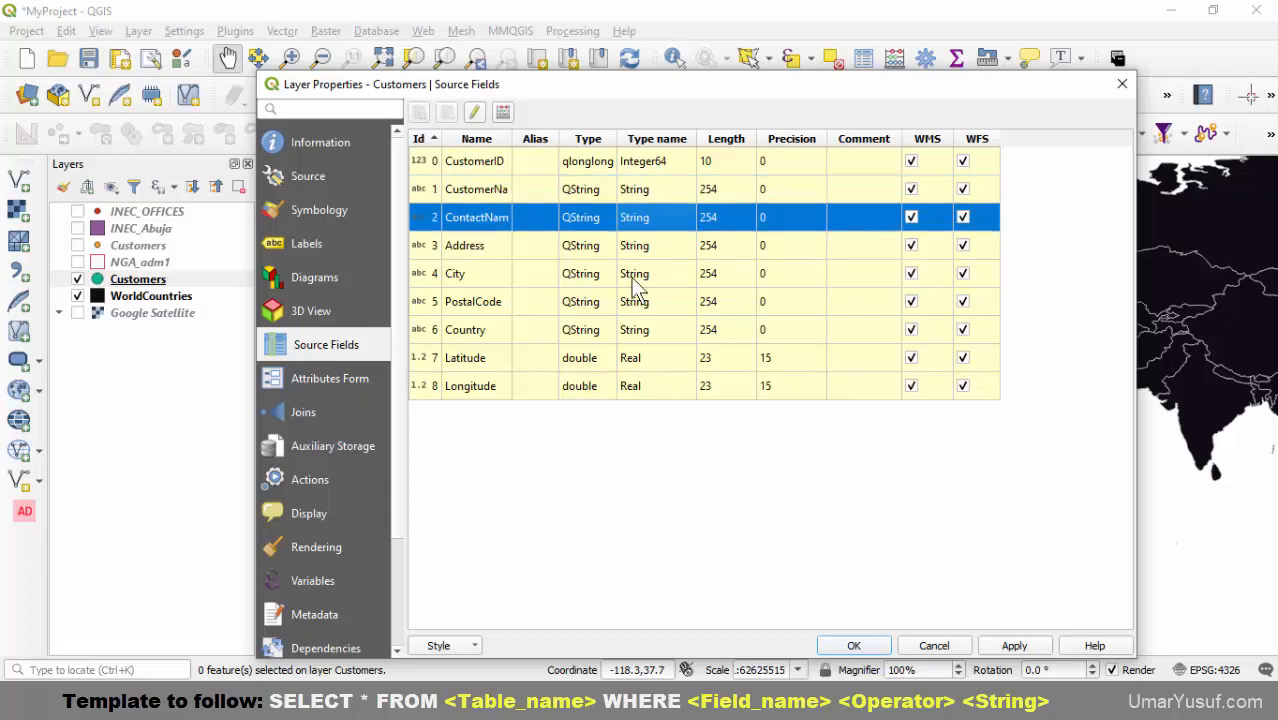
left_click(643, 362)
left_click(638, 386)
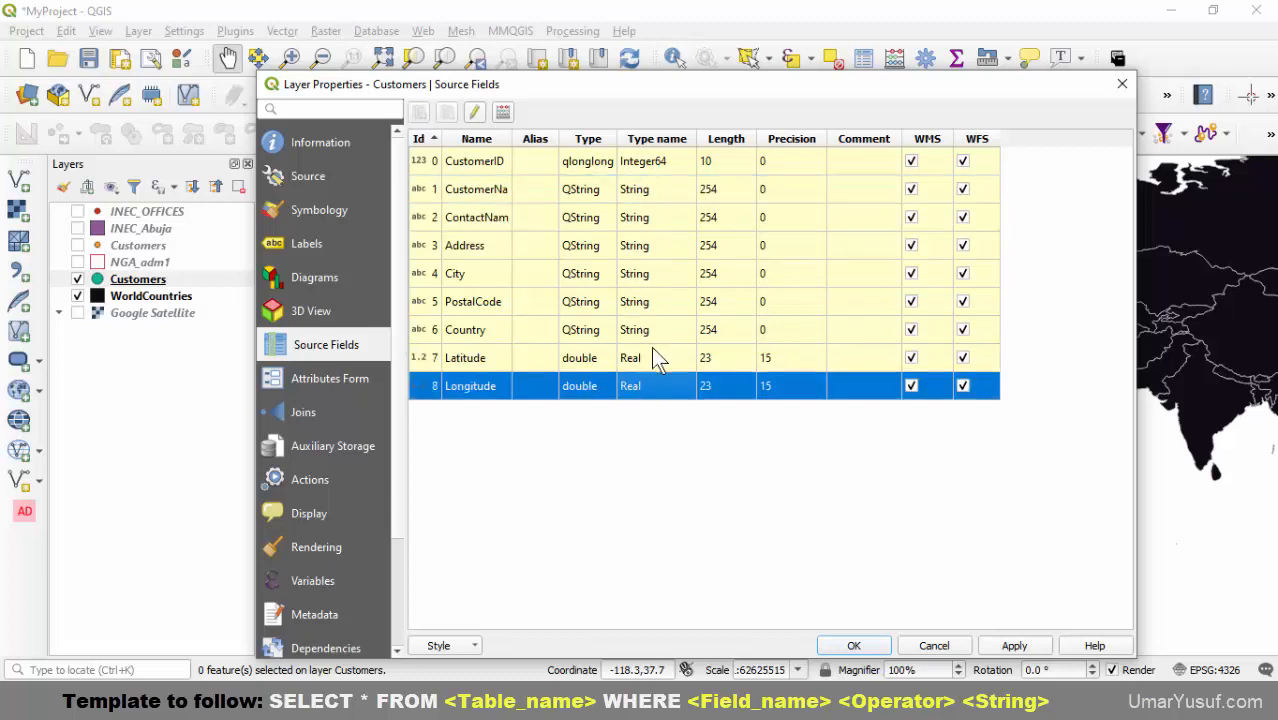
left_click(1124, 86)
Open the Customers layer's attribute table, enable editing and start adding a new field.
right_click(148, 281)
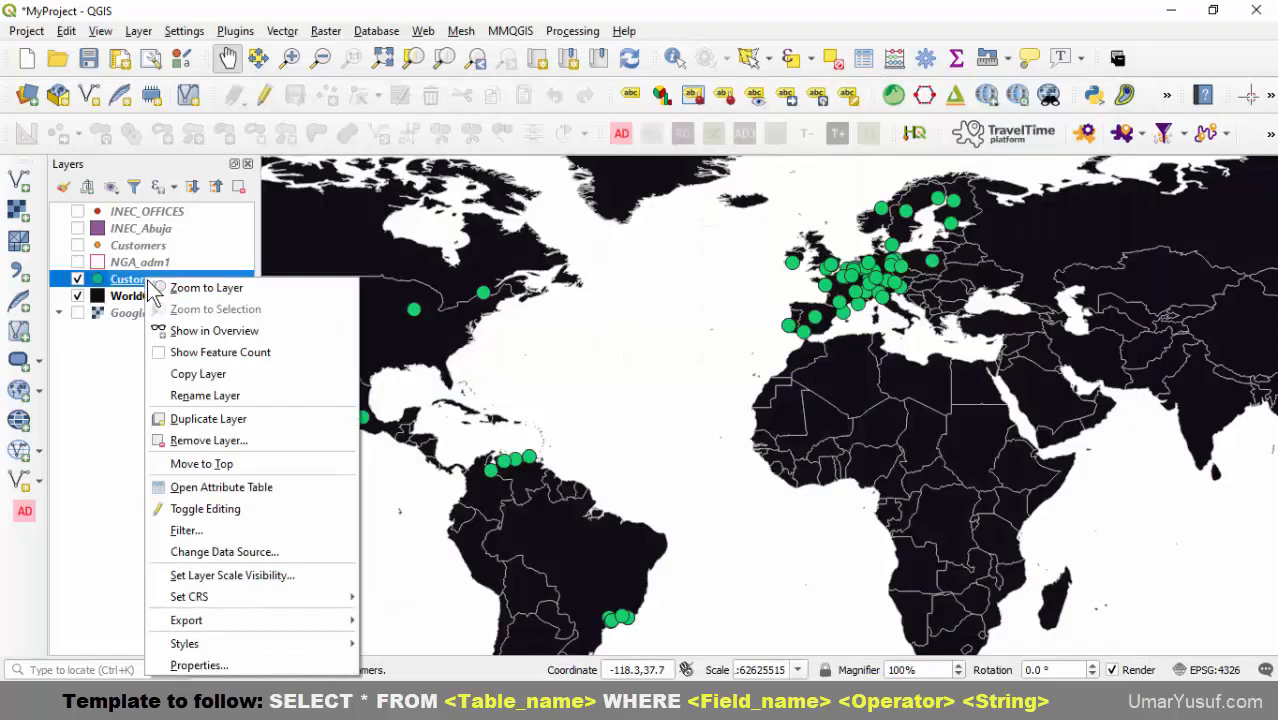
left_click(216, 485)
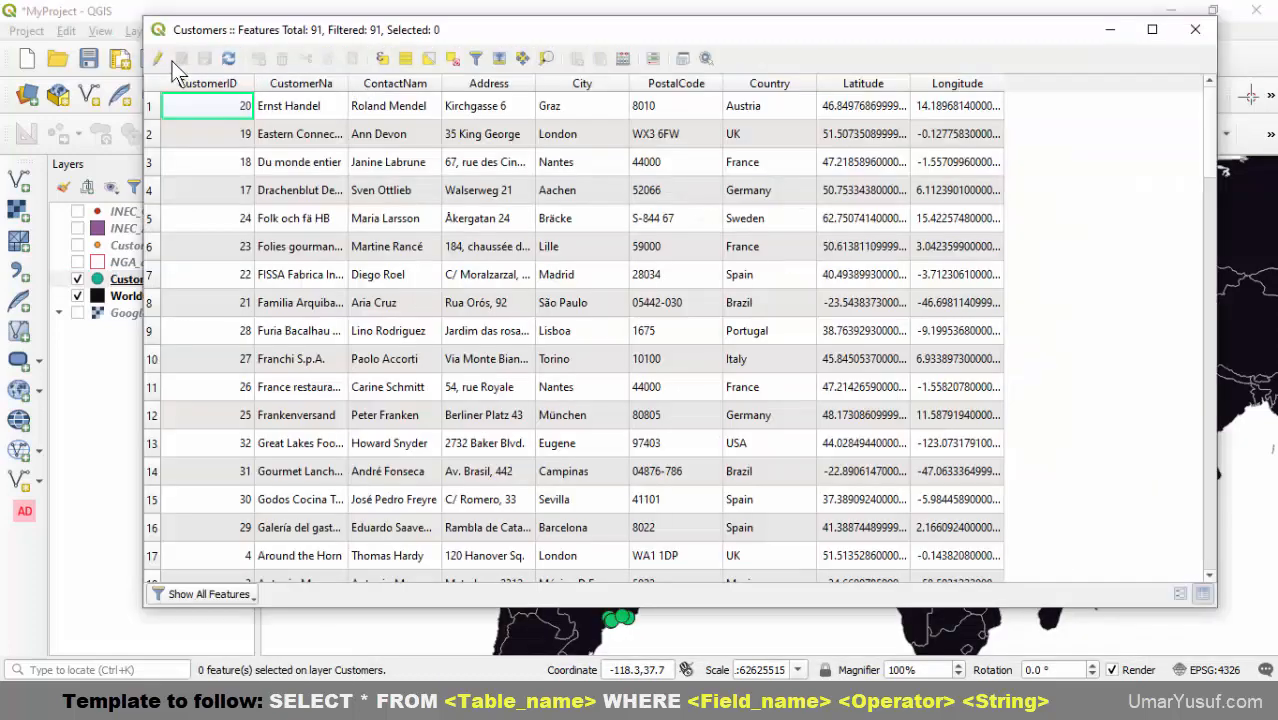
left_click(160, 60)
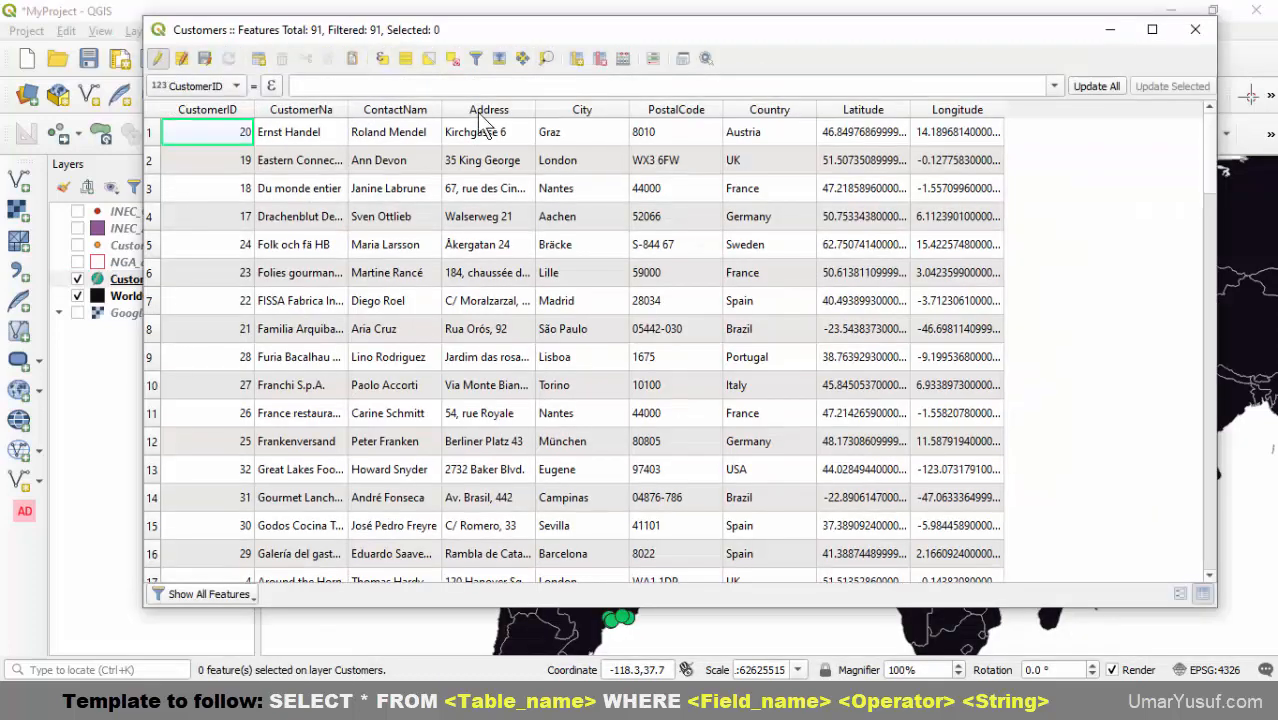
left_click(577, 59)
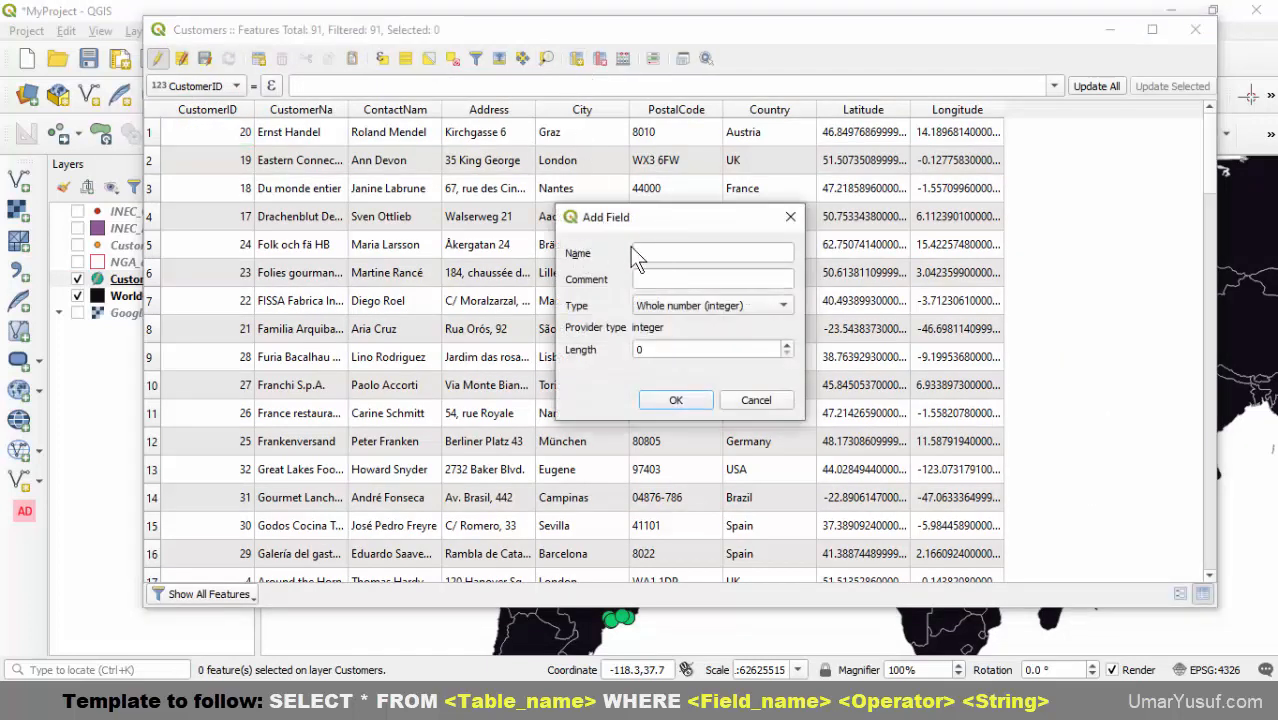
Review the data types offered for a new field, cancel adding it and close the attribute table.
left_click(735, 310)
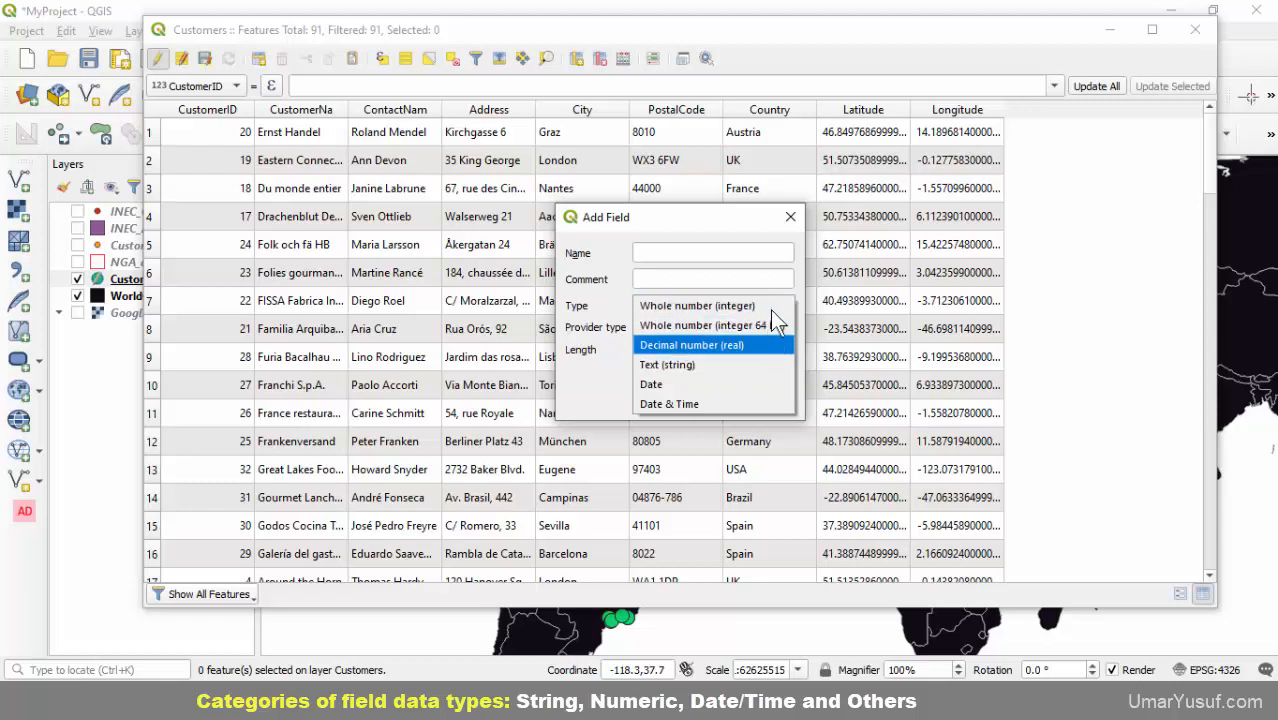
key("Escape")
key("Escape")
left_click(1197, 30)
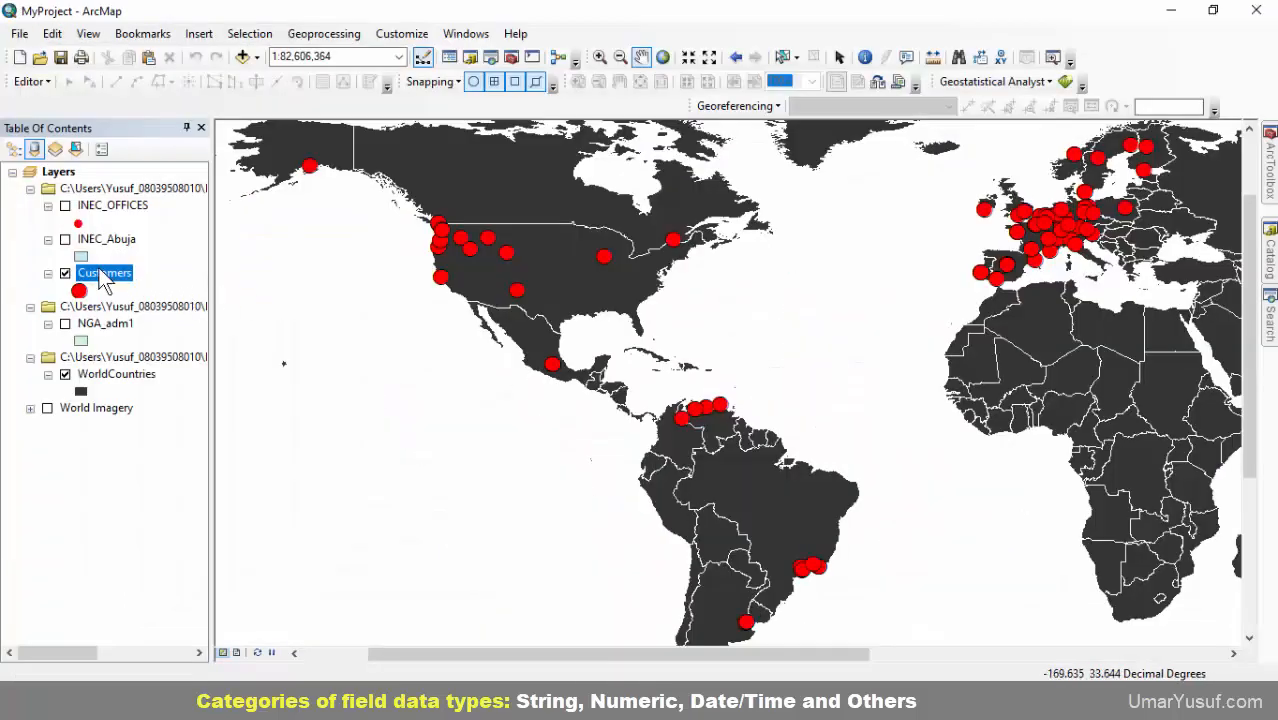
Switch to ArcMap and open the attribute table of the Customers layer.
right_click(101, 273)
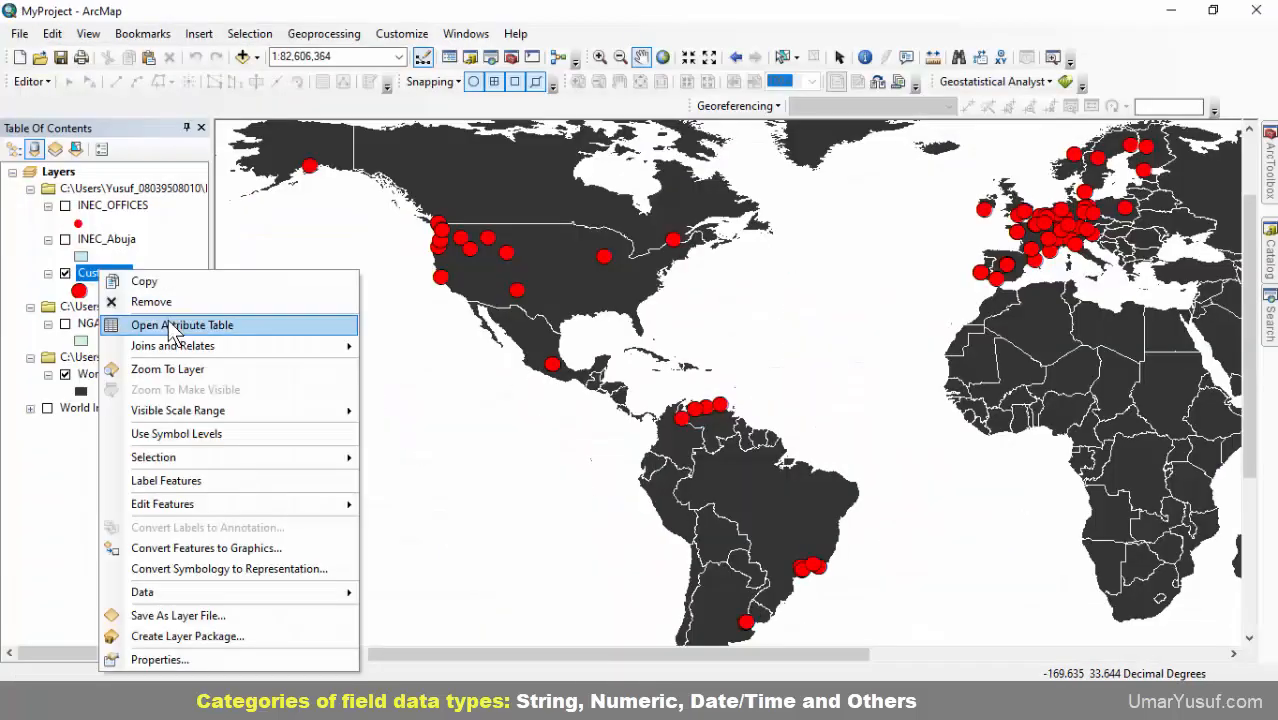
left_click(172, 327)
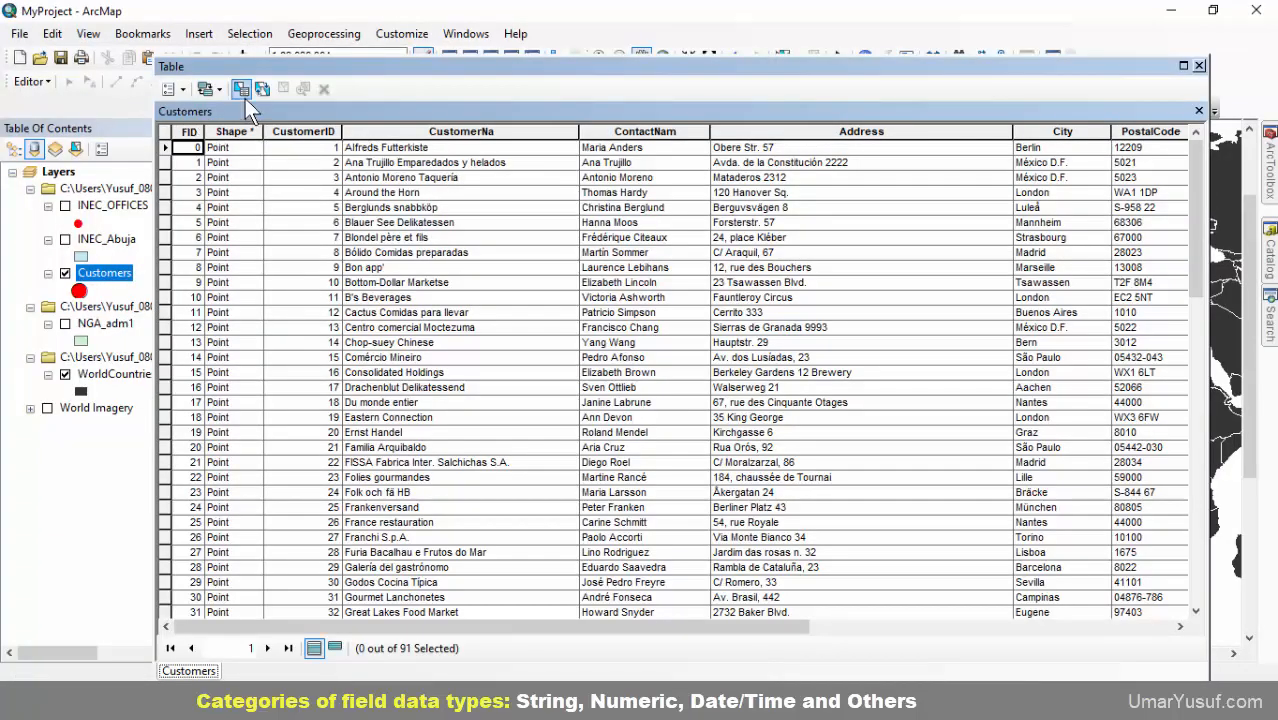
Review the data types offered for a new field in the Customers table, cancel adding it and close the table.
left_click(175, 89)
left_click(215, 218)
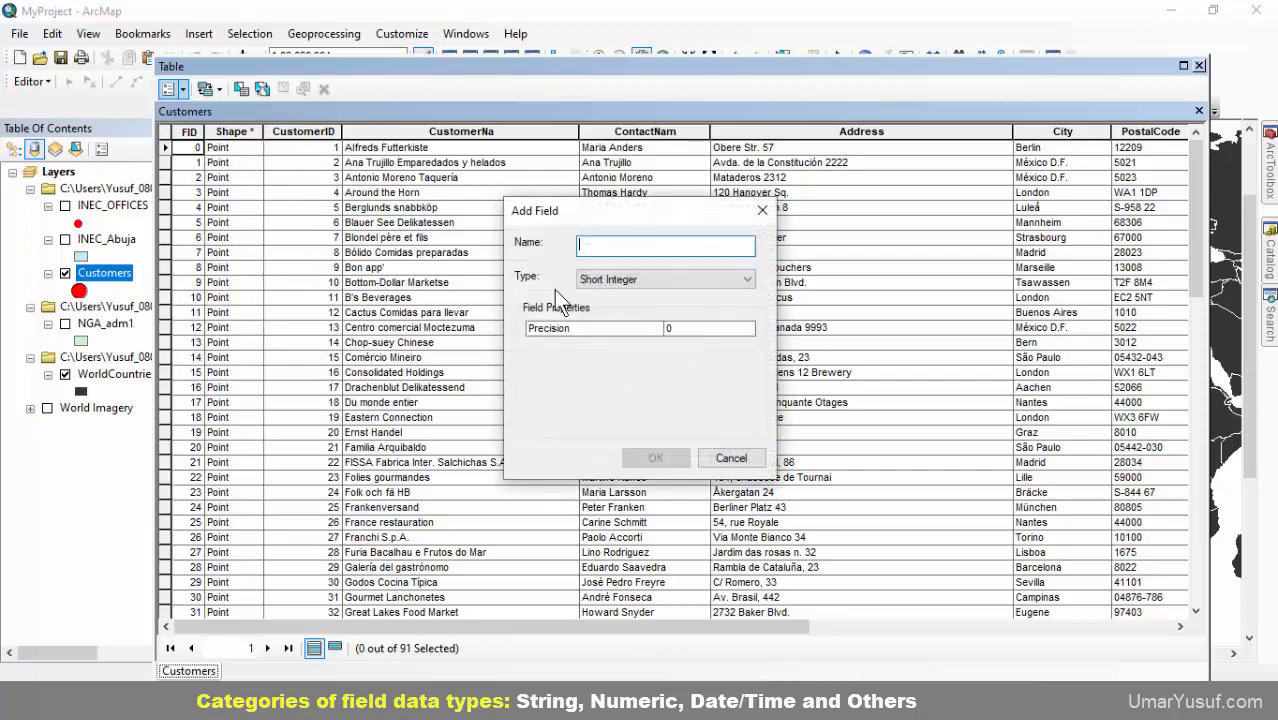
left_click(658, 283)
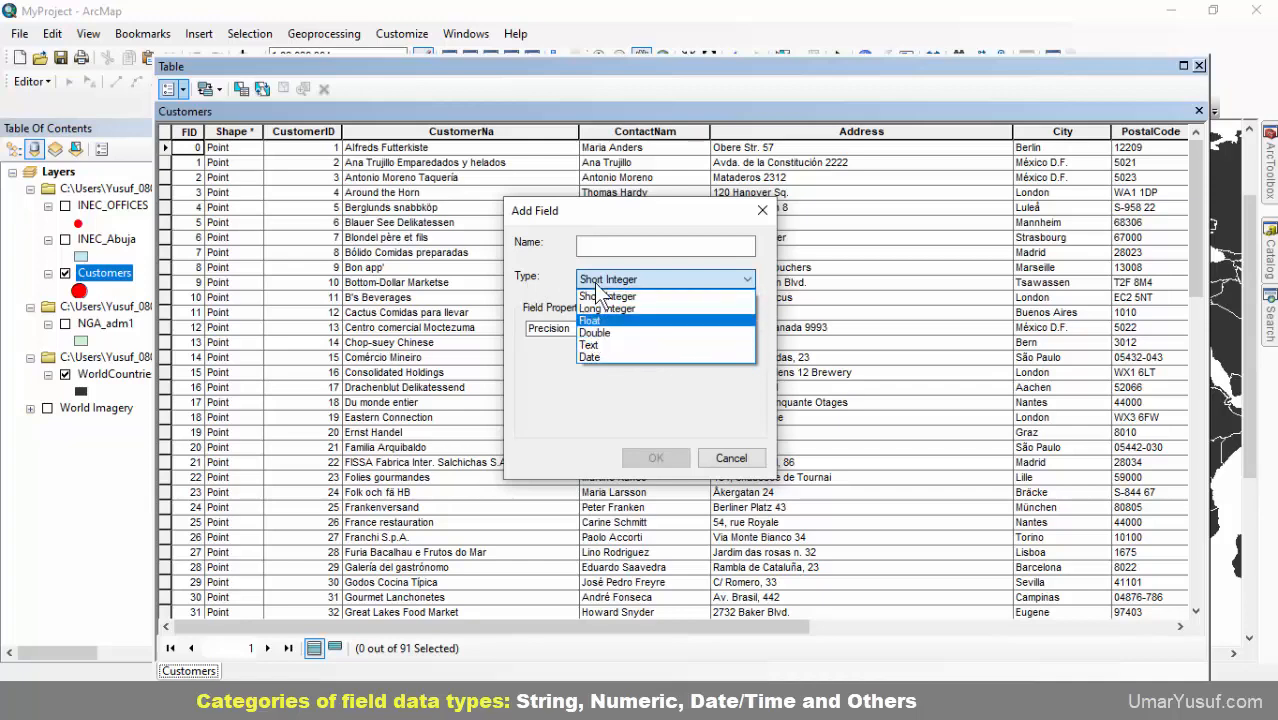
left_click(760, 213)
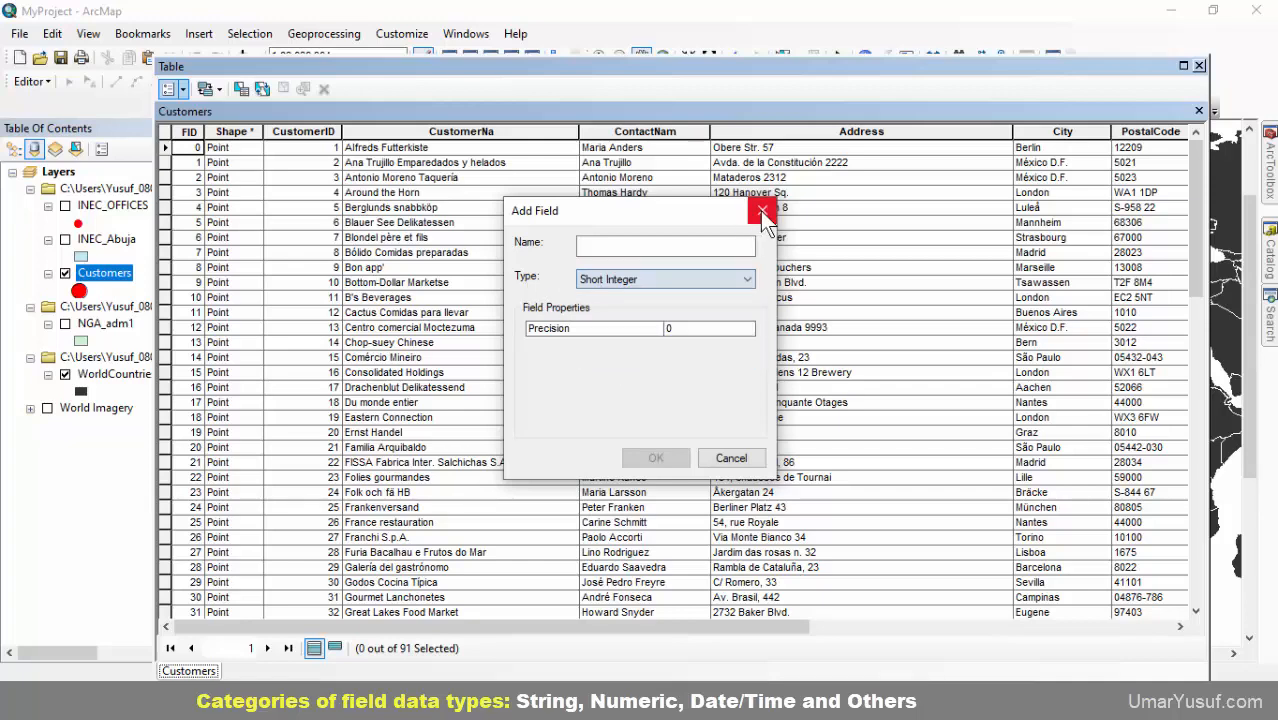
left_click(760, 212)
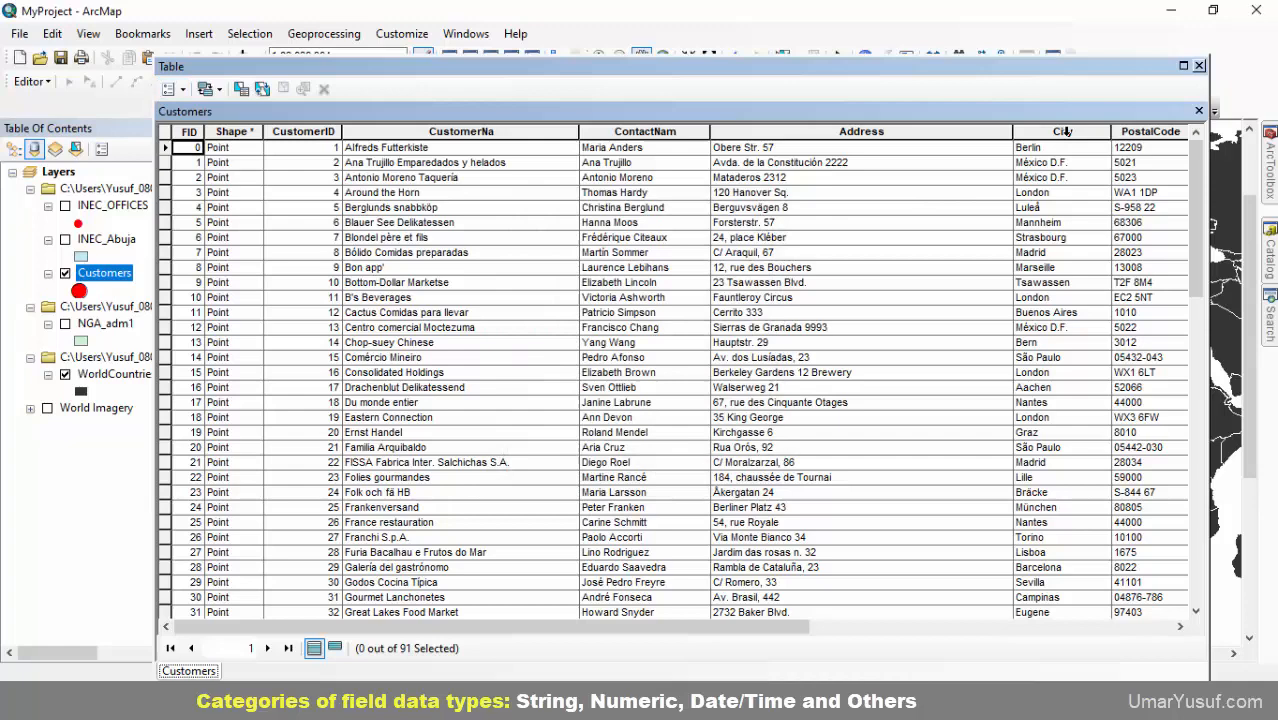
left_click(1199, 67)
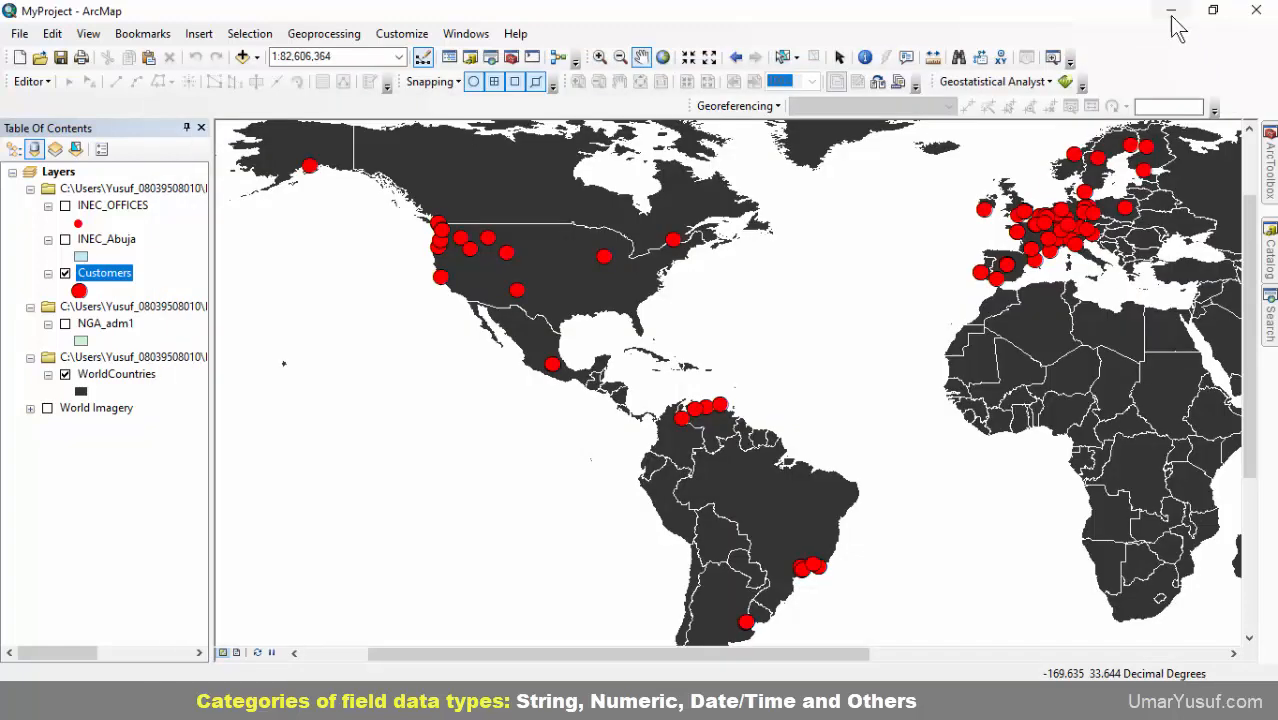
Switch to the browser's W3Schools SQL Data Types page and highlight SQL Server and MS Access in its heading.
left_click(559, 640)
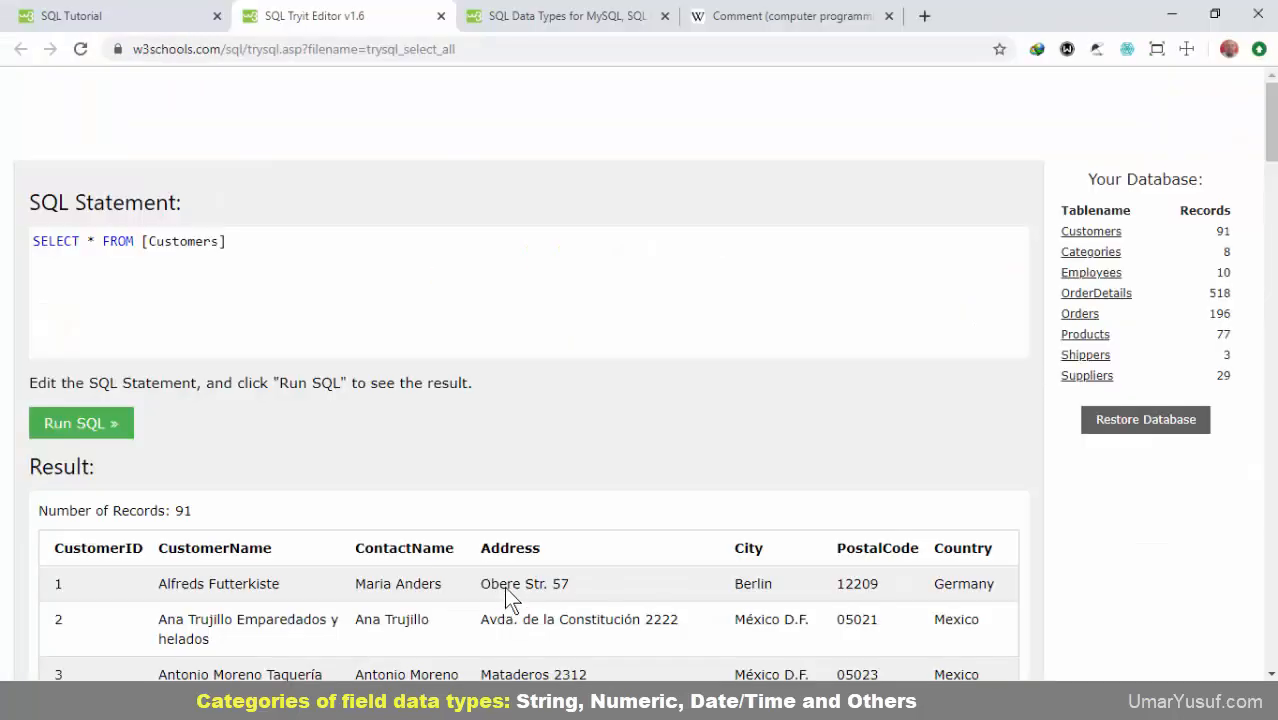
key("ctrl+Tab")
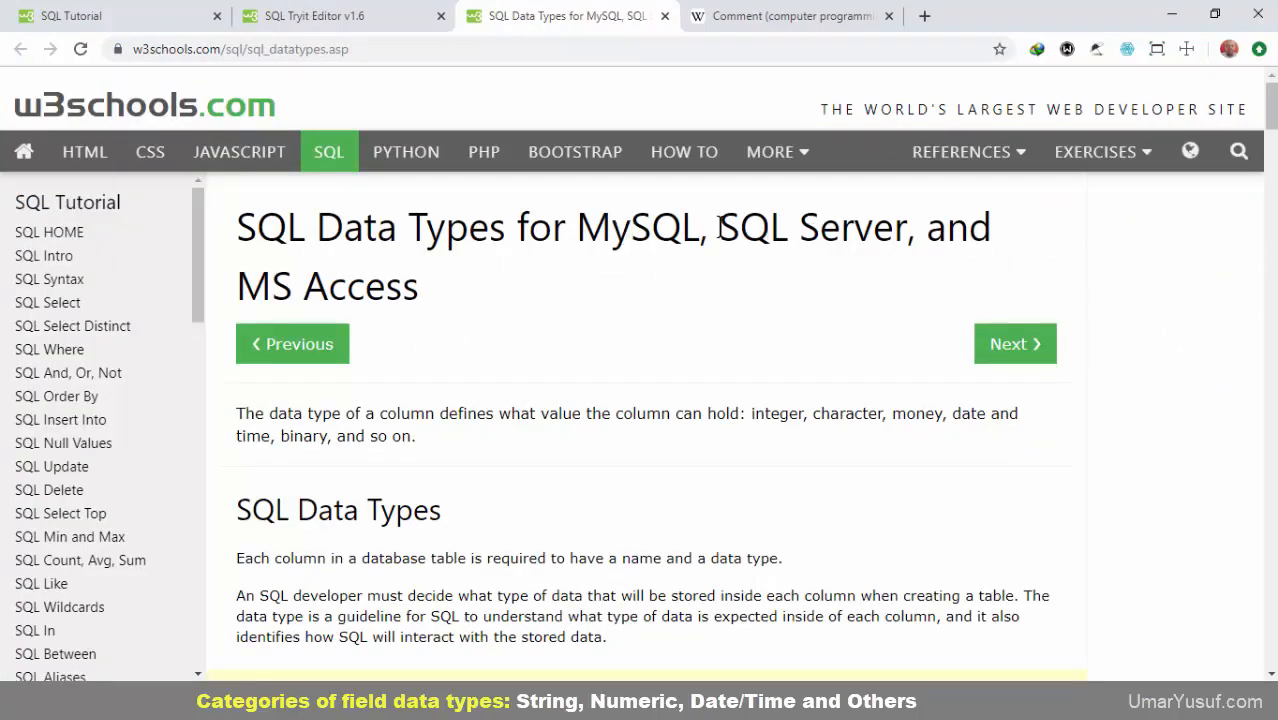
left_click_drag(720, 228, 907, 228)
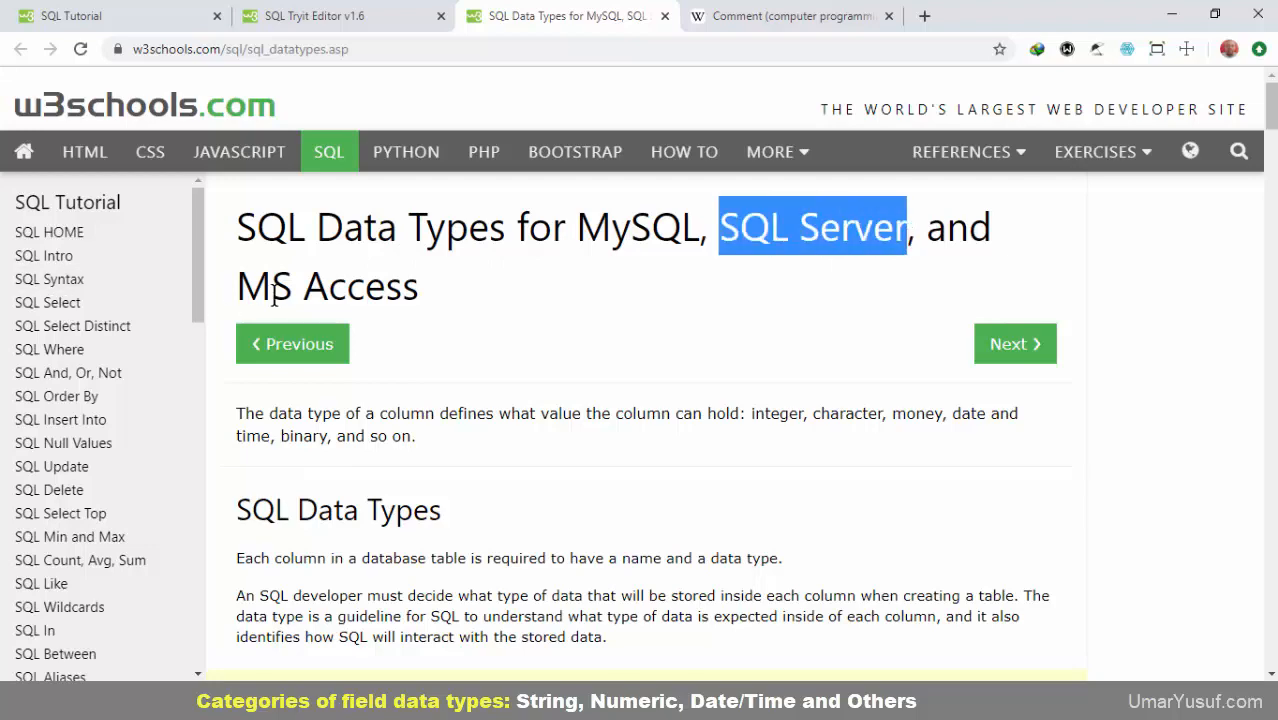
left_click_drag(240, 298, 430, 310)
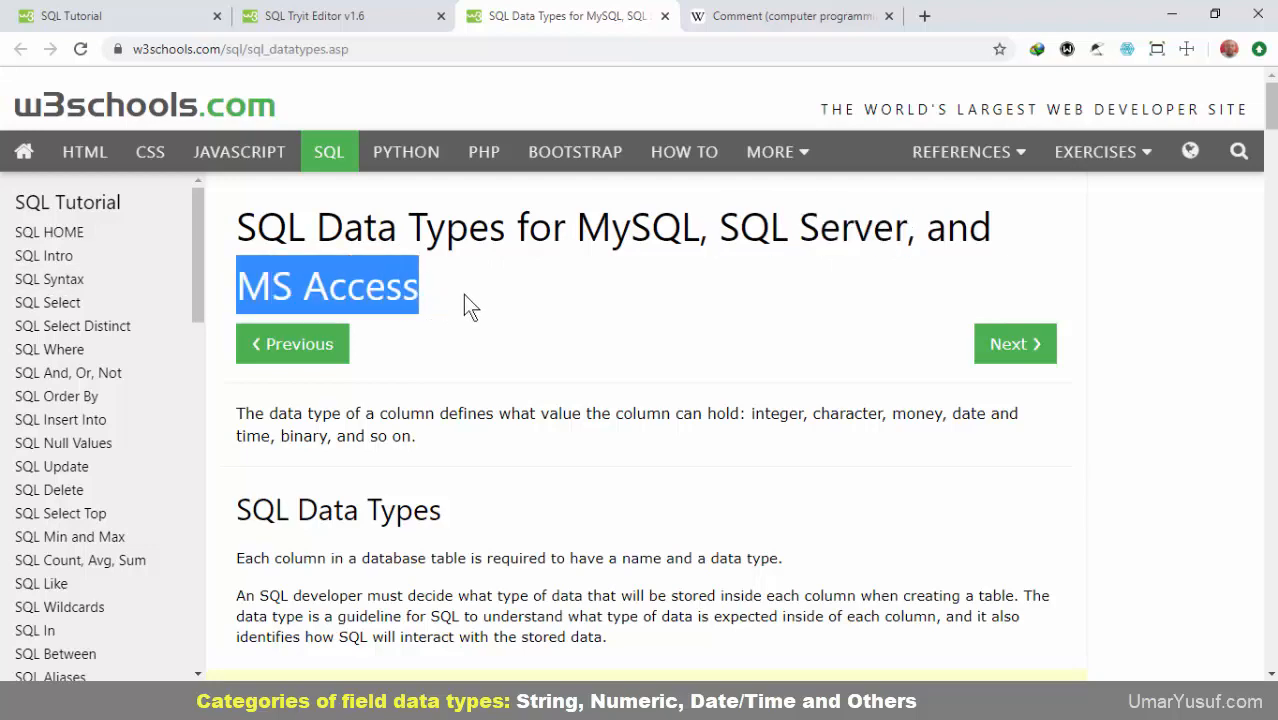
scroll(470, 310, "down", 1)
scroll(490, 320, "up", 1)
left_click(492, 383)
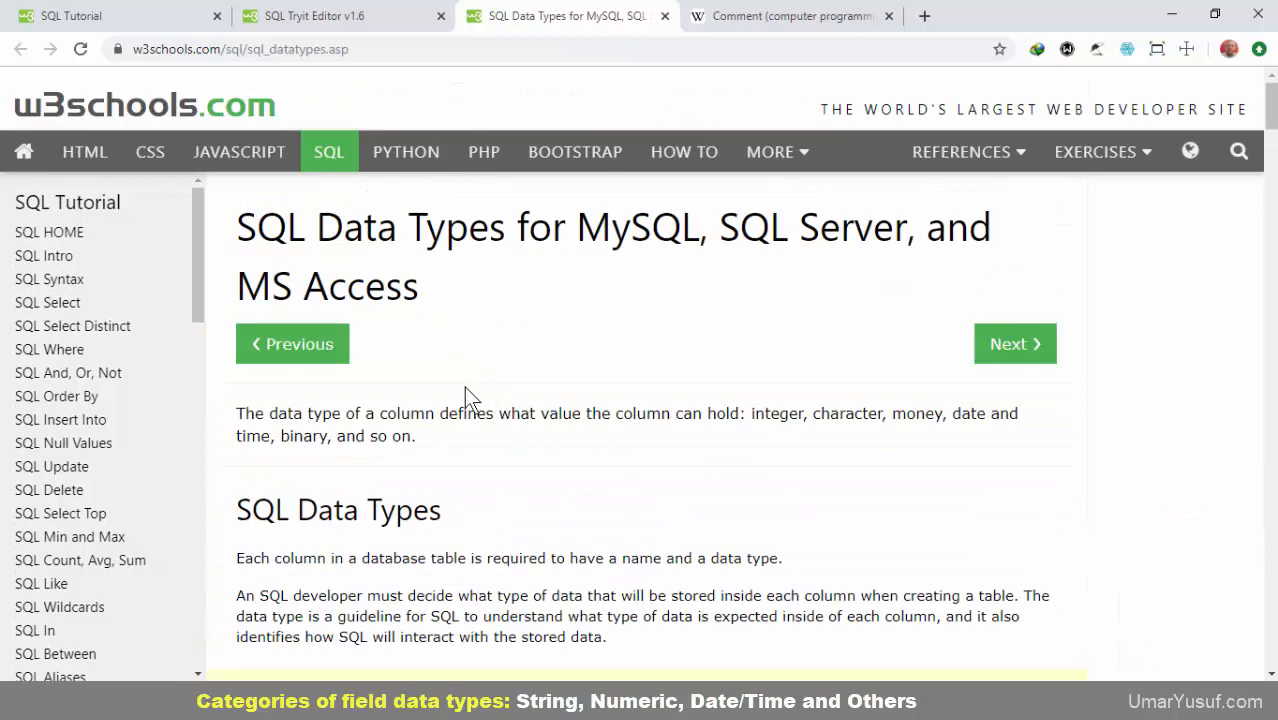
Look through the MySQL string, numeric, and date and time data types.
scroll(465, 388, "down", 3)
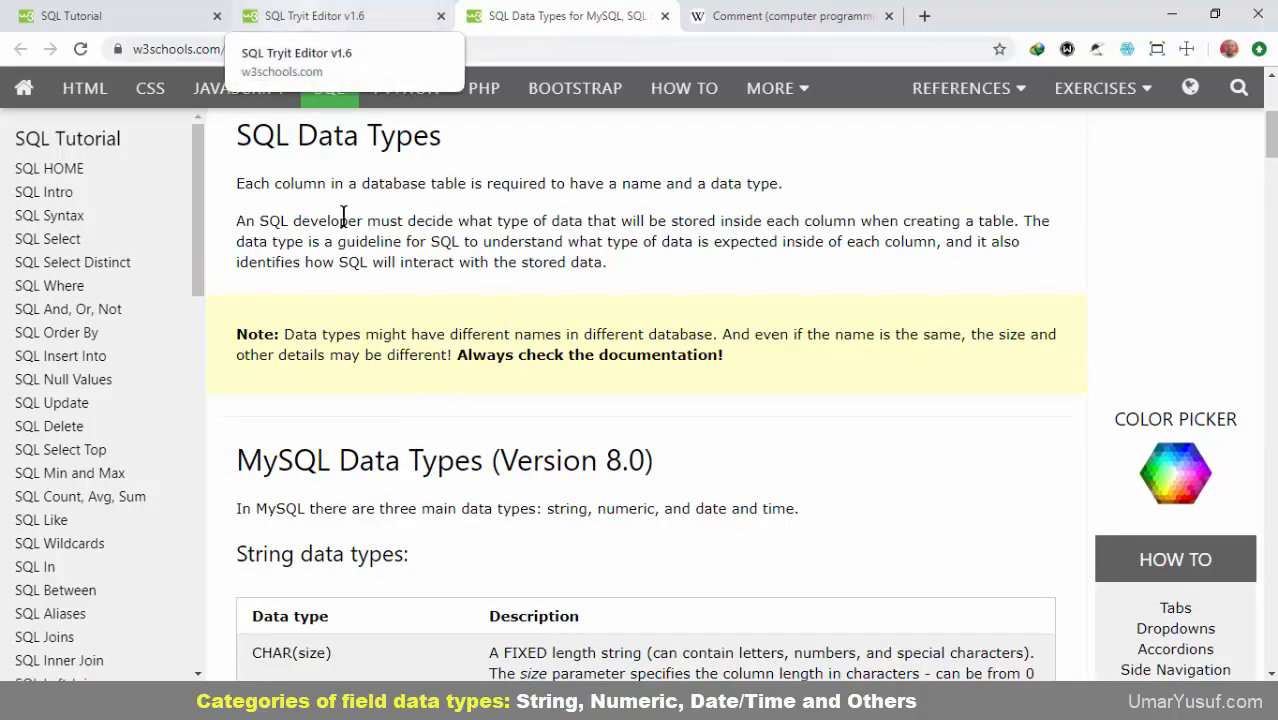
scroll(390, 375, "down", 3)
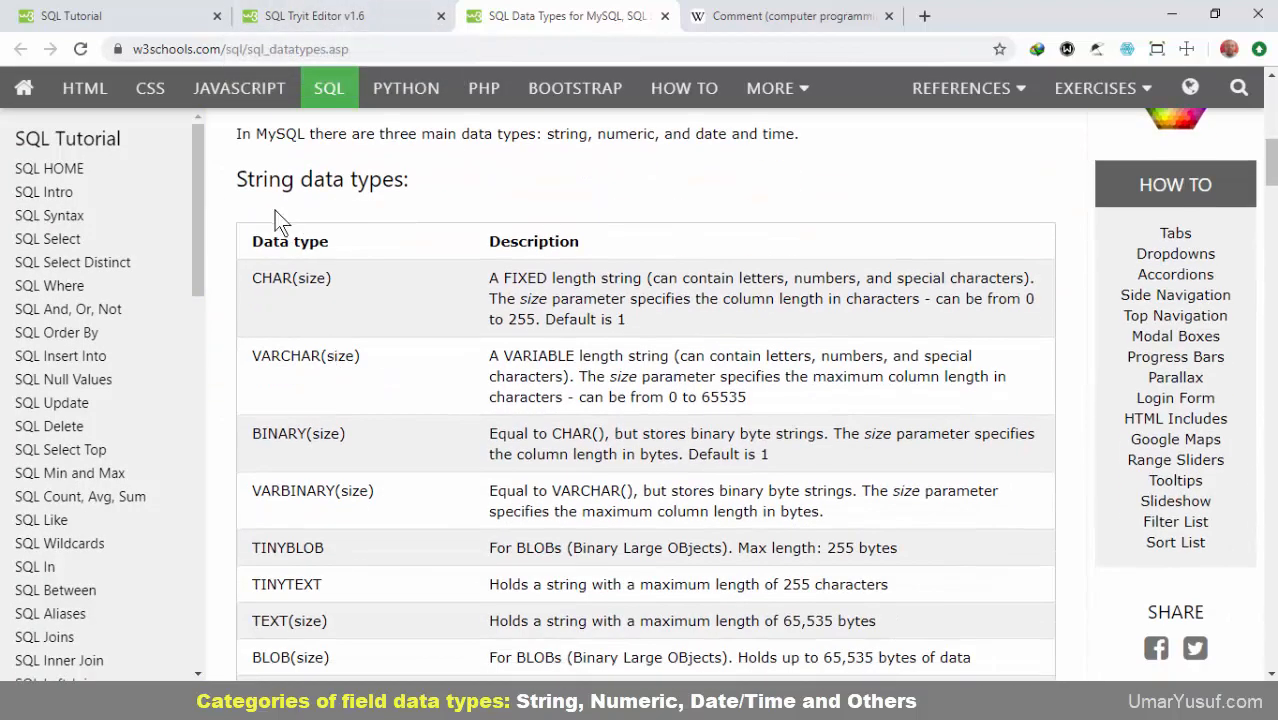
scroll(414, 305, "down", 6)
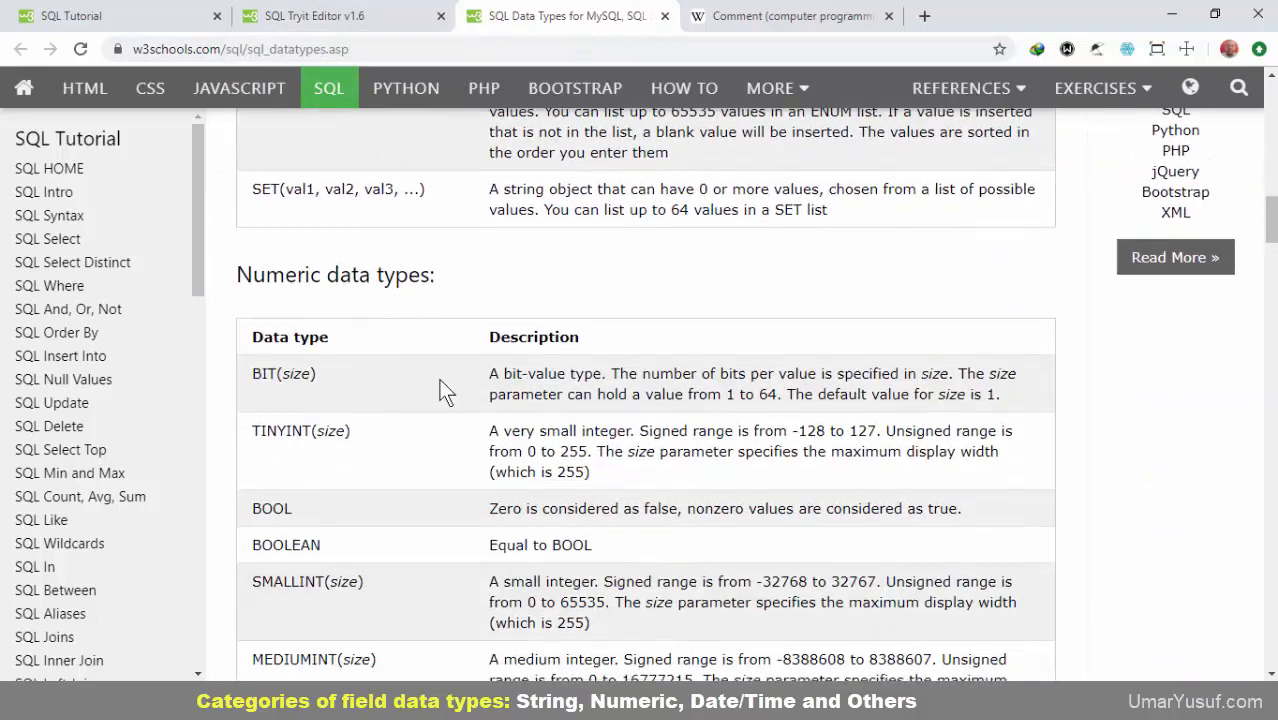
scroll(388, 445, "down", 10)
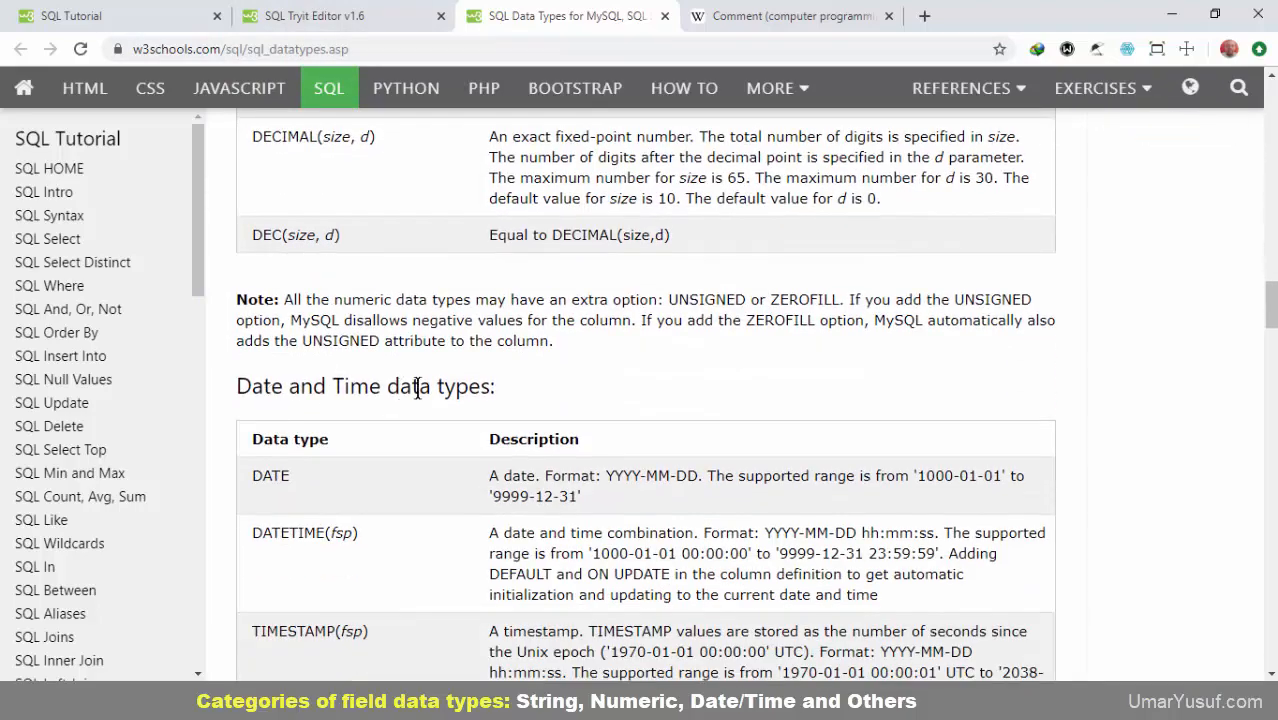
scroll(441, 407, "down", 5)
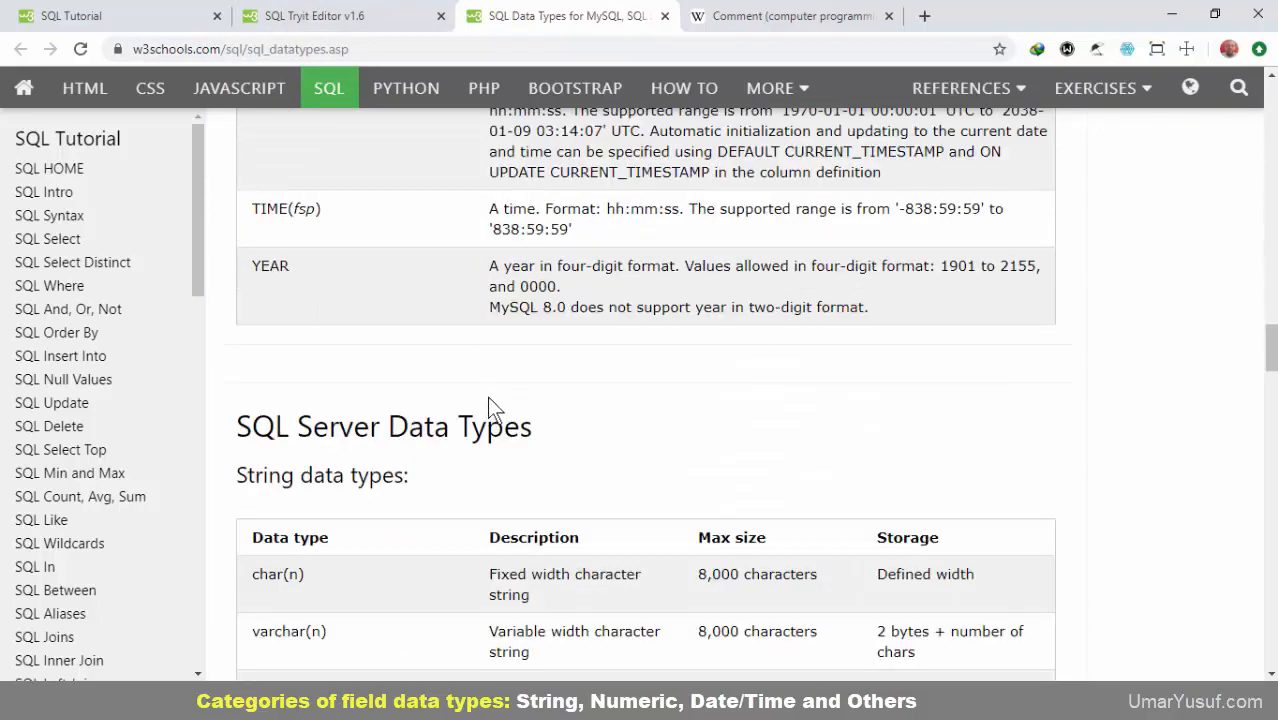
Look over the SQL Server string and numeric data types.
right_click(430, 382)
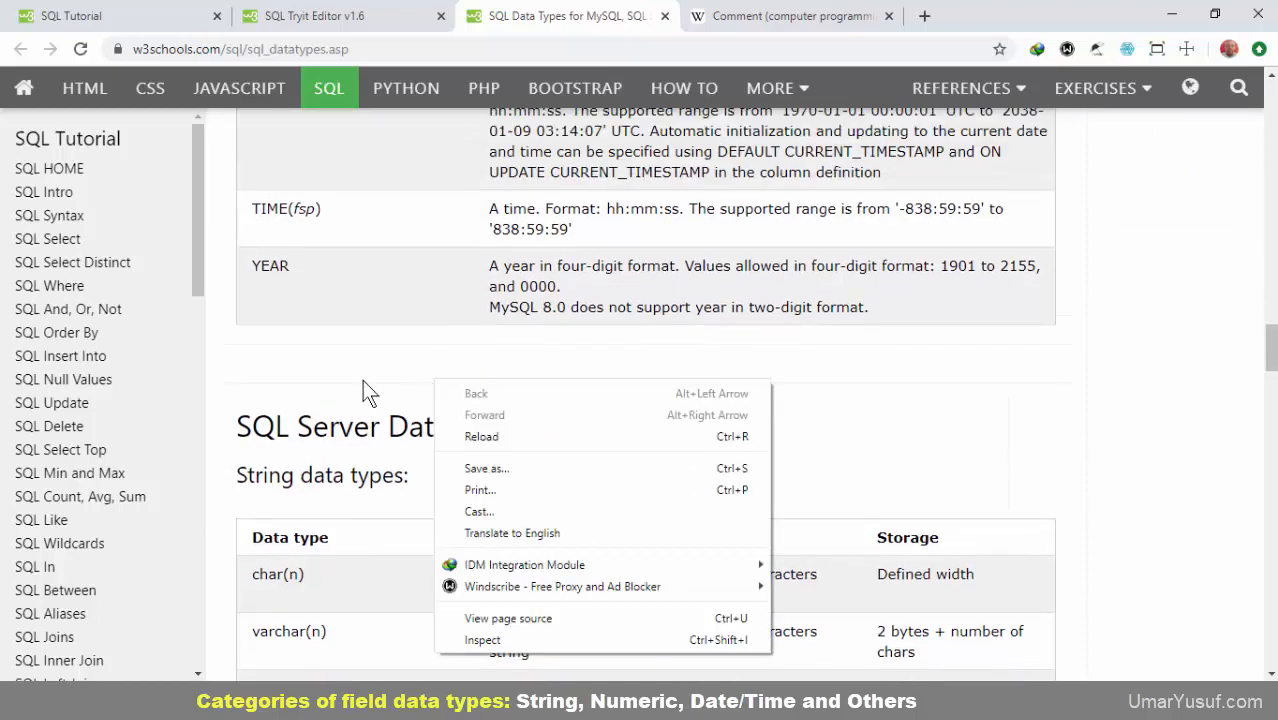
scroll(422, 476, "down", 2)
scroll(422, 487, "down", 2)
scroll(353, 365, "down", 7)
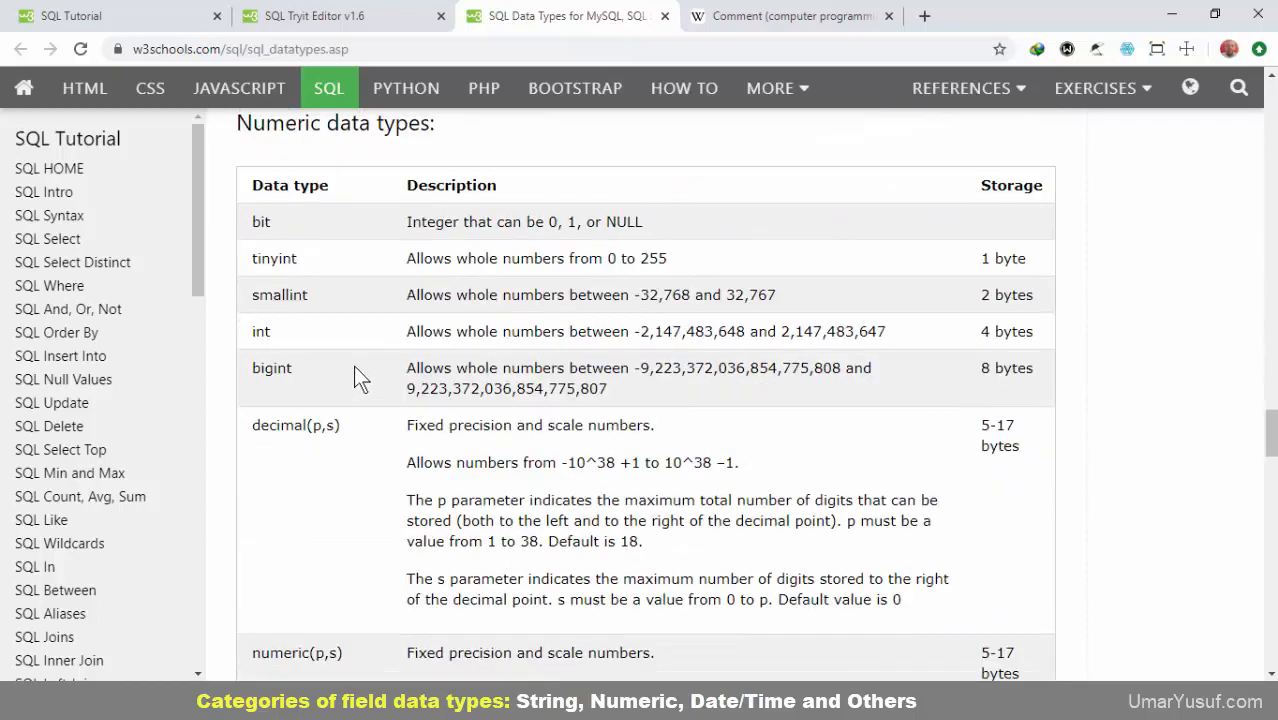
Go back to the MySQL data types and examine the string types table again.
scroll(342, 305, "up", 3)
scroll(345, 425, "up", 20)
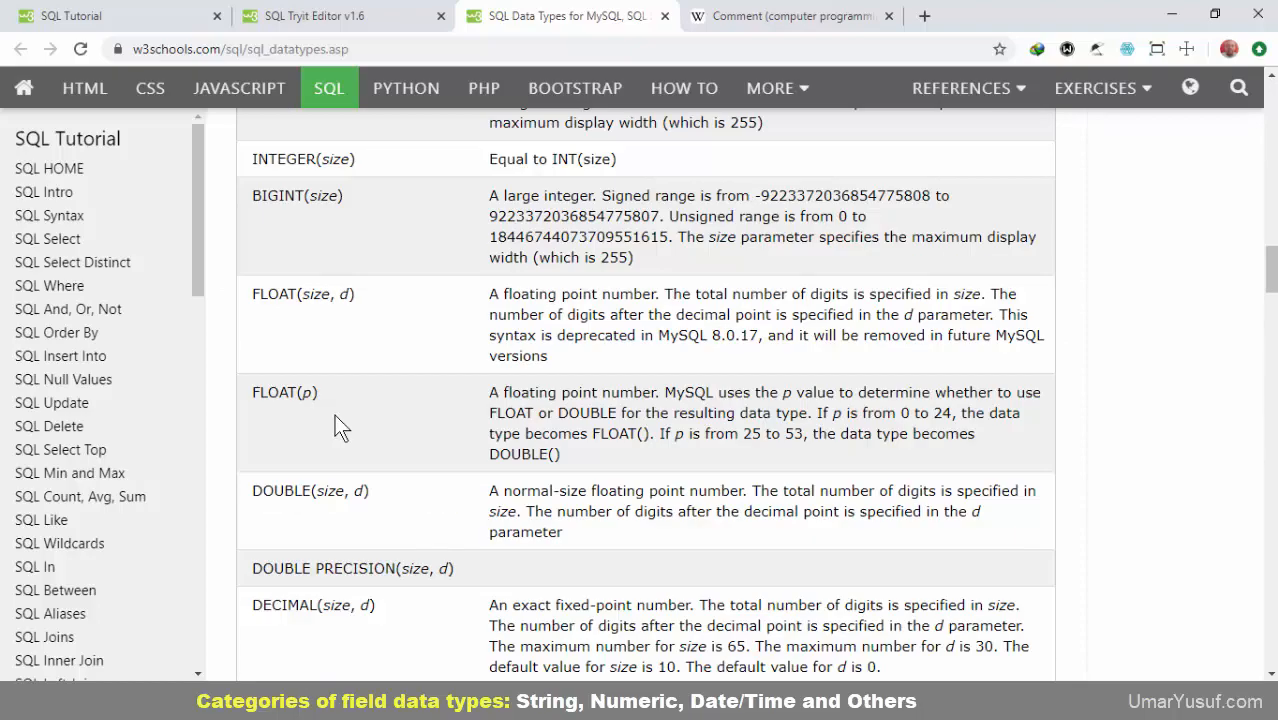
scroll(340, 410, "down", 6)
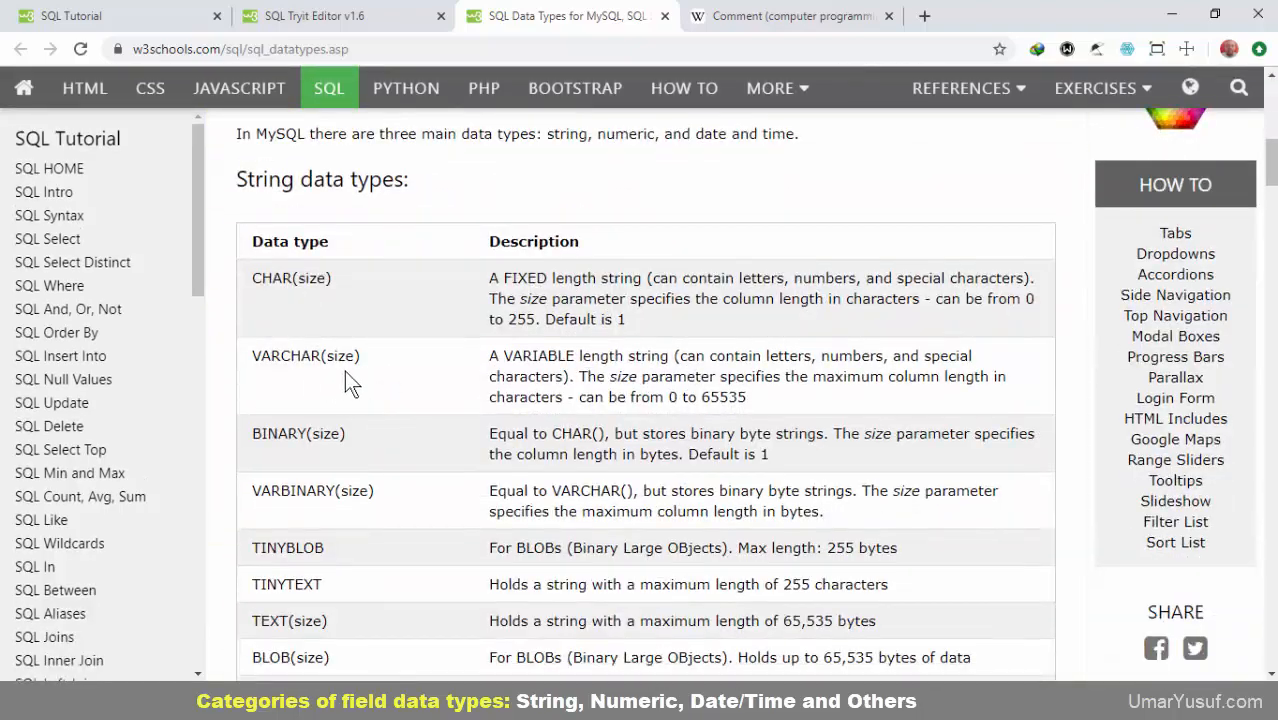
scroll(339, 465, "down", 3)
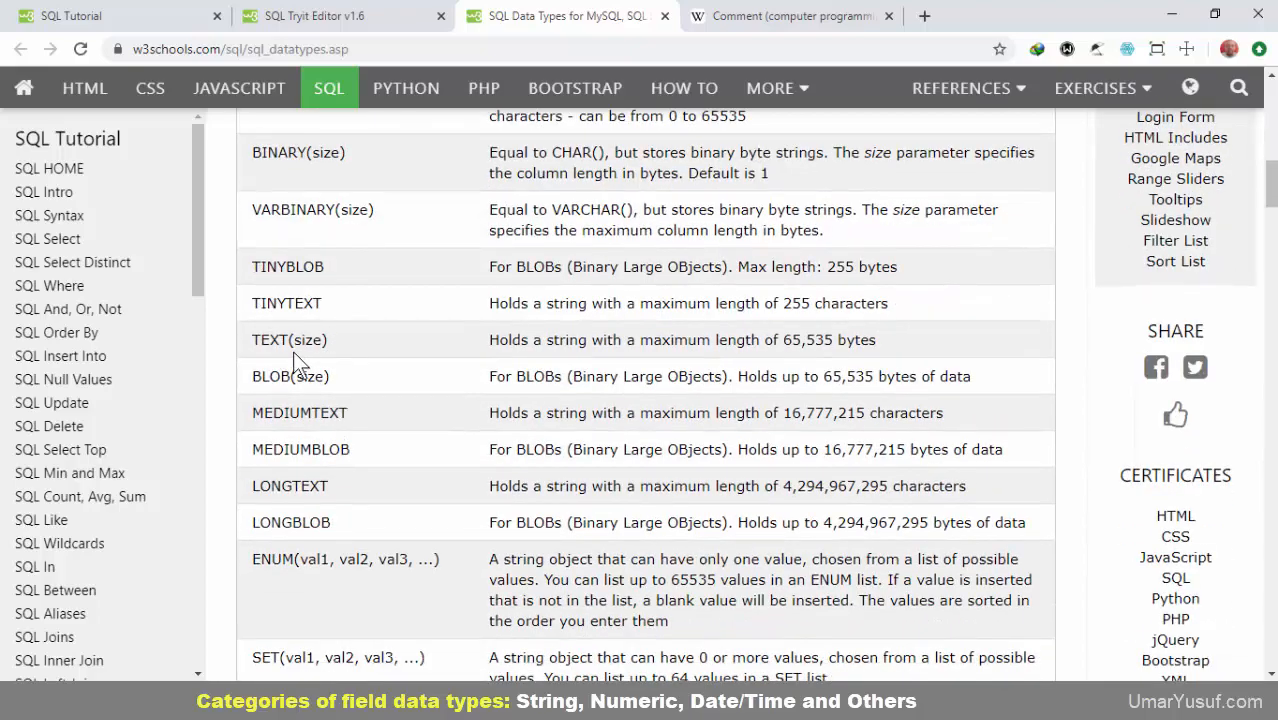
scroll(293, 352, "up", 3)
scroll(662, 349, "down", 15)
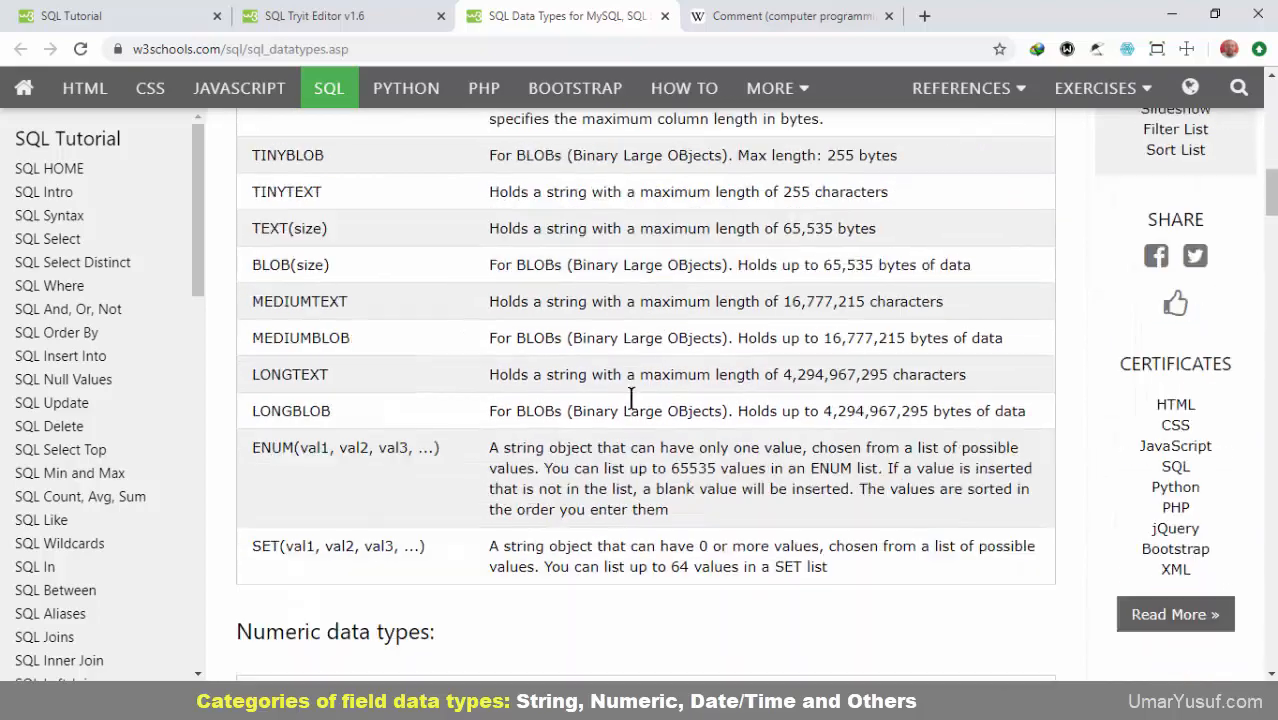
Examine the descriptions, maximum sizes and storage of the SQL Server string data types.
scroll(397, 450, "down", 10)
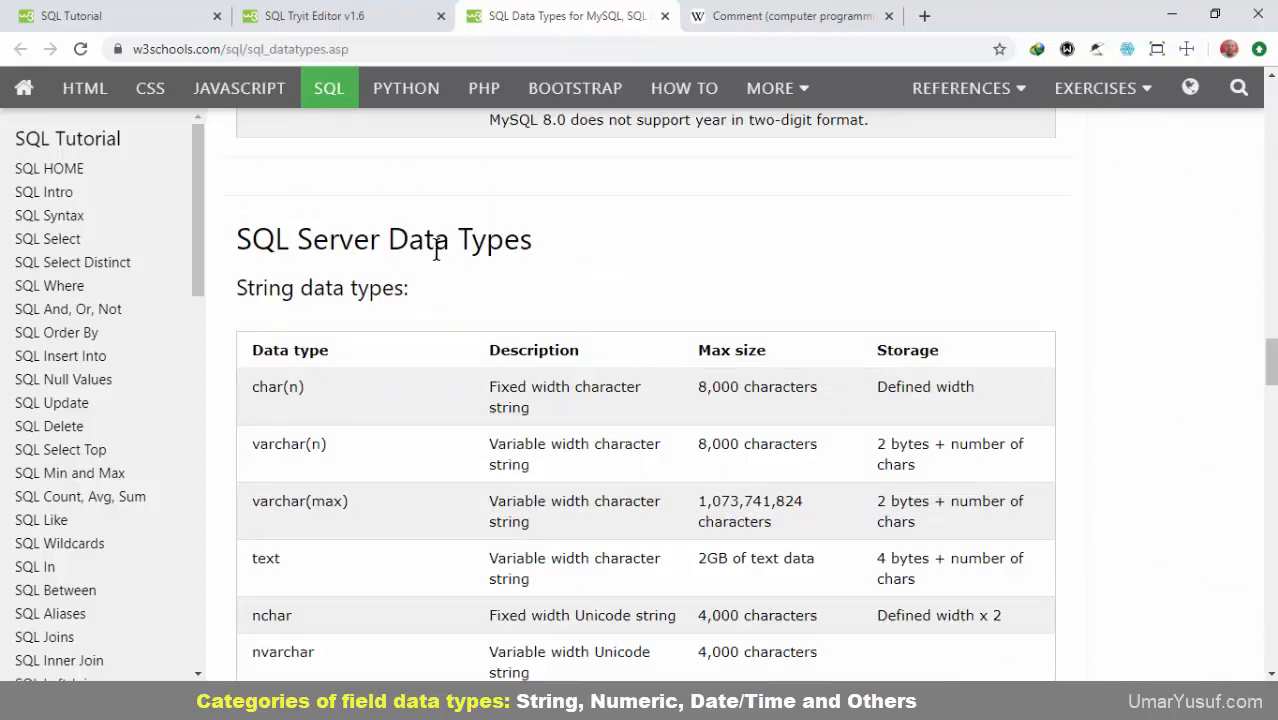
scroll(358, 400, "down", 1)
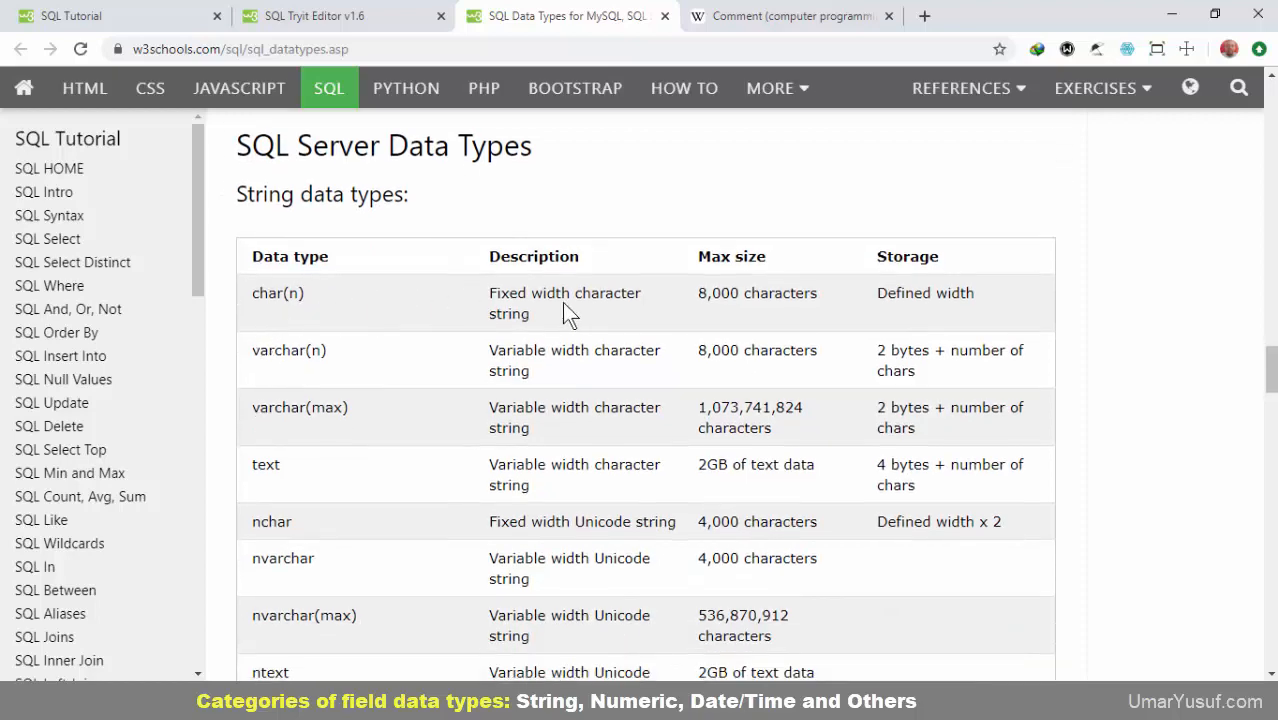
scroll(302, 514, "down", 3)
scroll(305, 504, "up", 2)
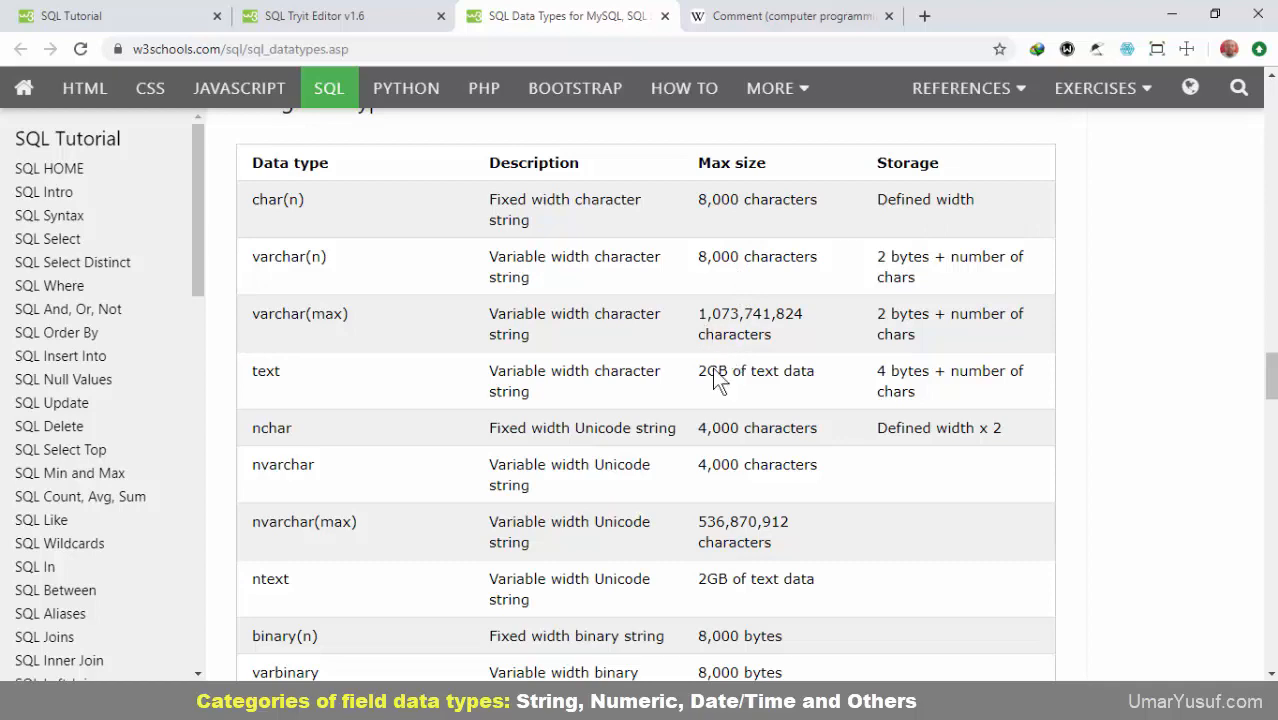
Examine the SQL Server numeric data types, highlighting smallmoney and money.
scroll(508, 390, "down", 12)
scroll(380, 318, "up", 1)
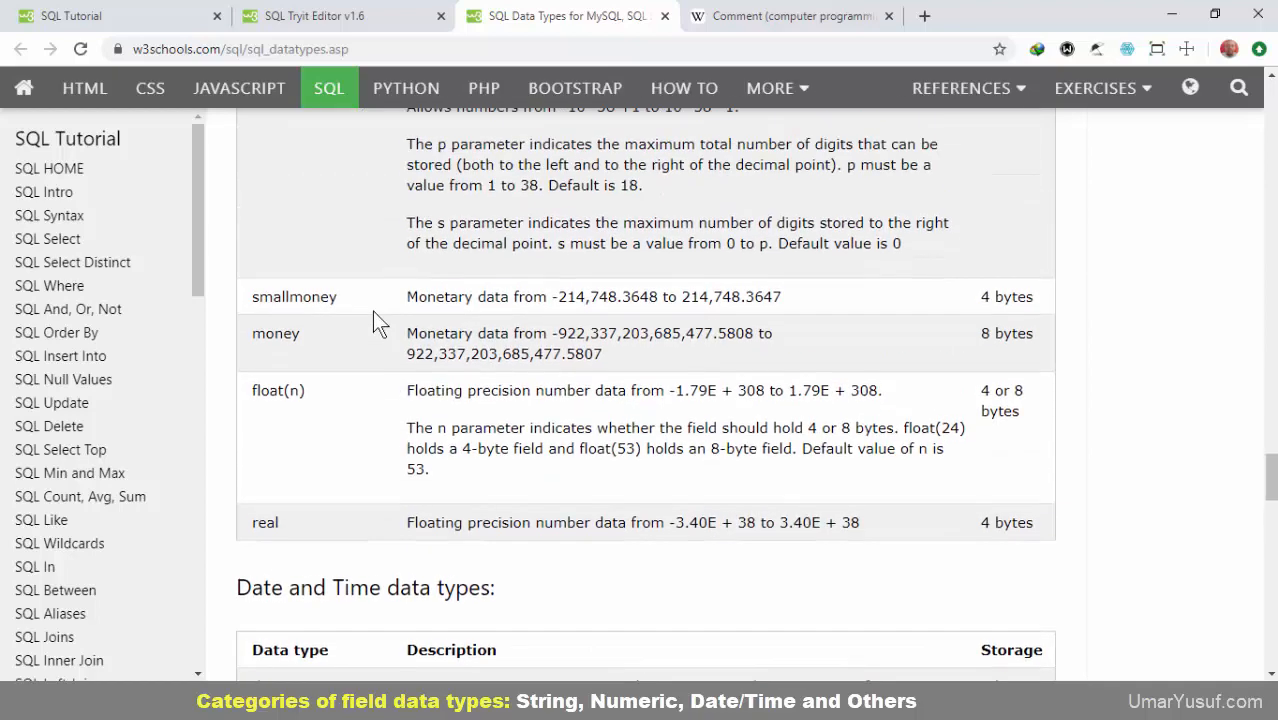
scroll(354, 364, "up", 2)
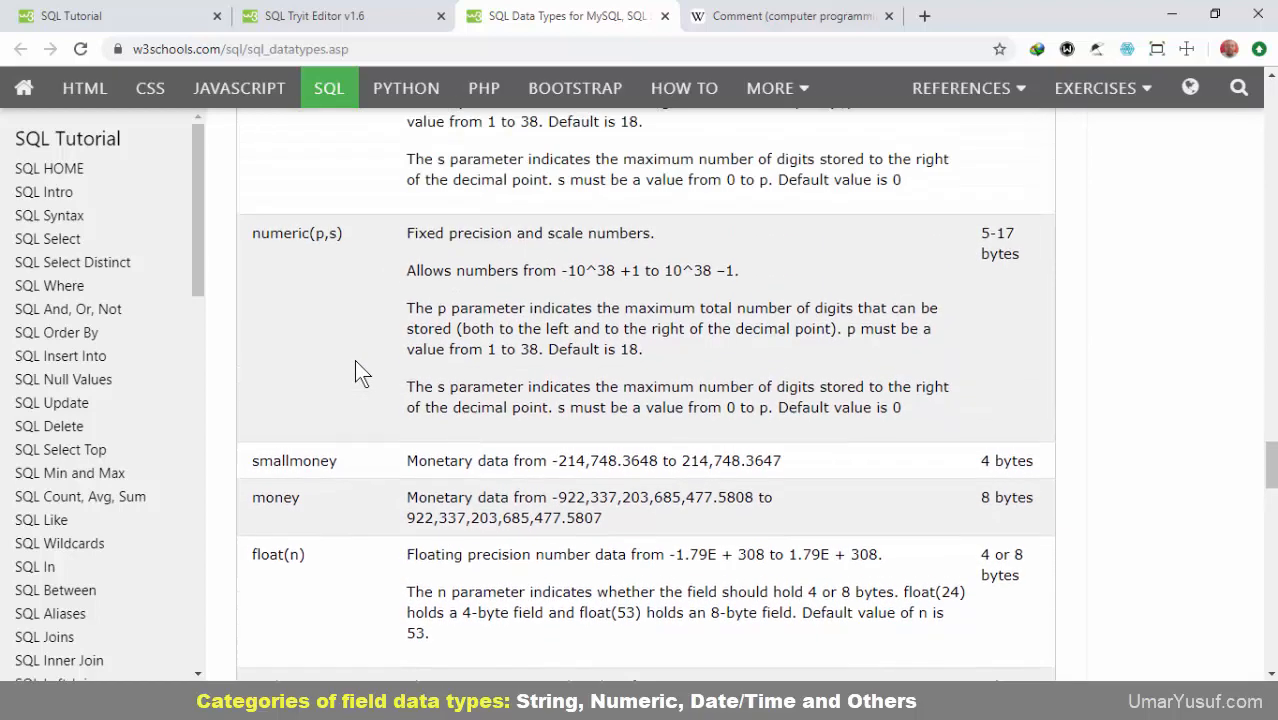
scroll(321, 544, "down", 2)
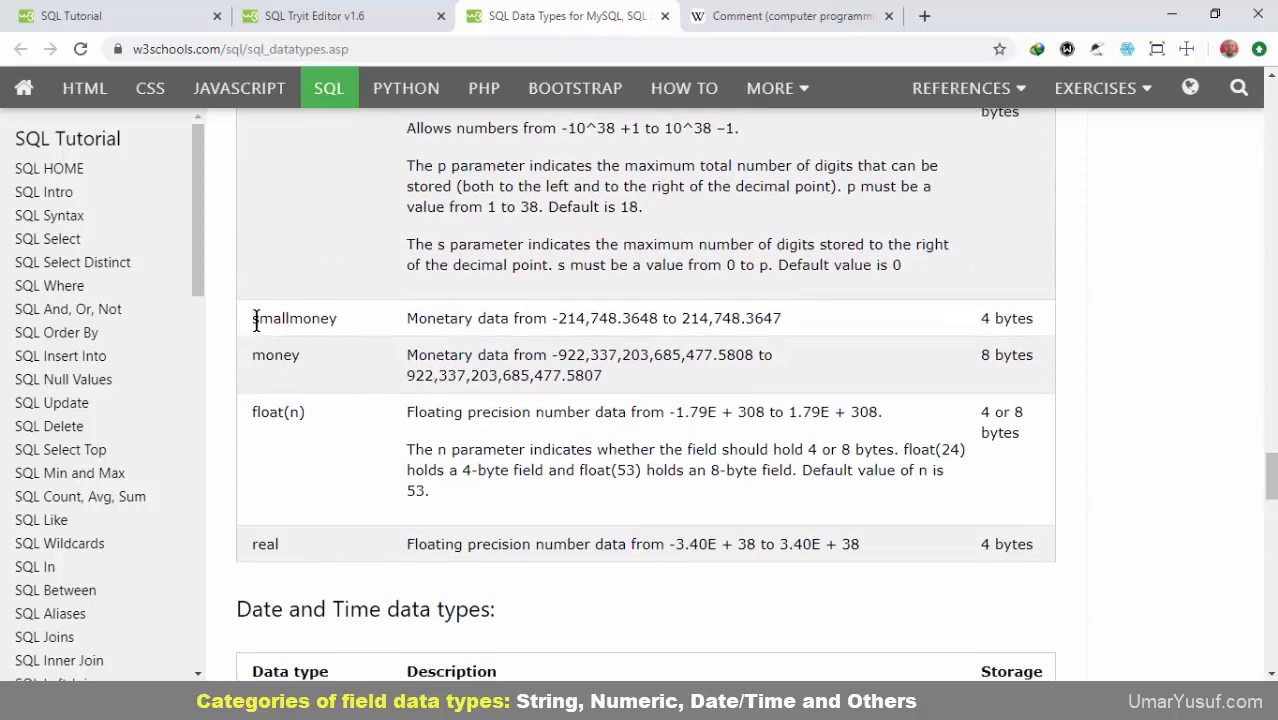
left_click_drag(253, 316, 333, 328)
left_click(333, 328)
double_click(270, 358)
left_click(310, 336)
scroll(291, 420, "down", 2)
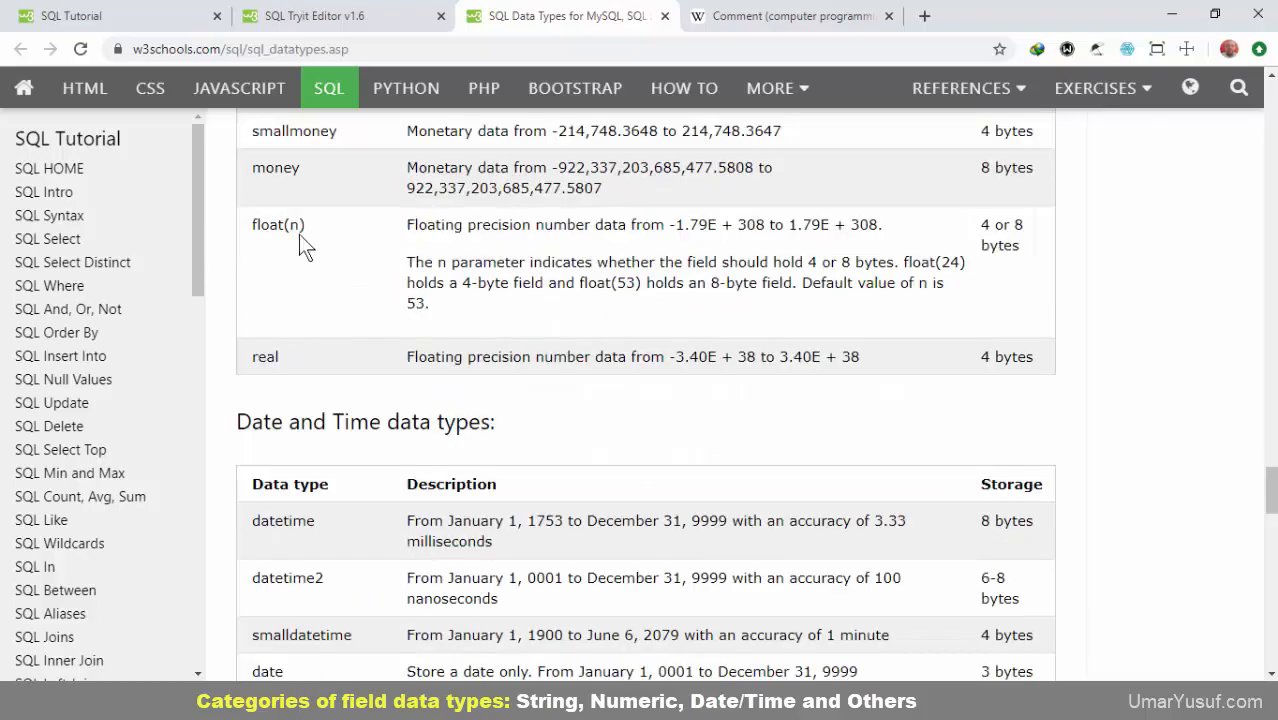
Look over the SQL Server date and time types and the Microsoft Access data types.
scroll(295, 420, "down", 2)
scroll(300, 420, "down", 15)
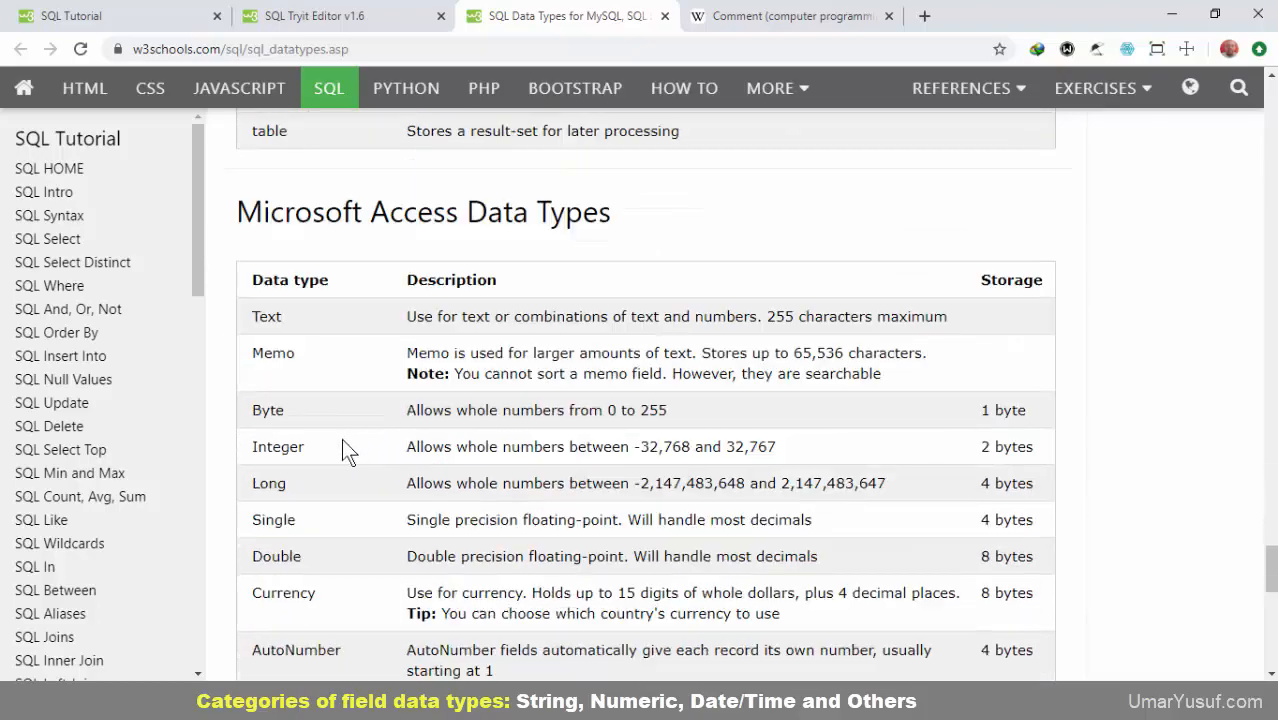
scroll(345, 425, "up", 15)
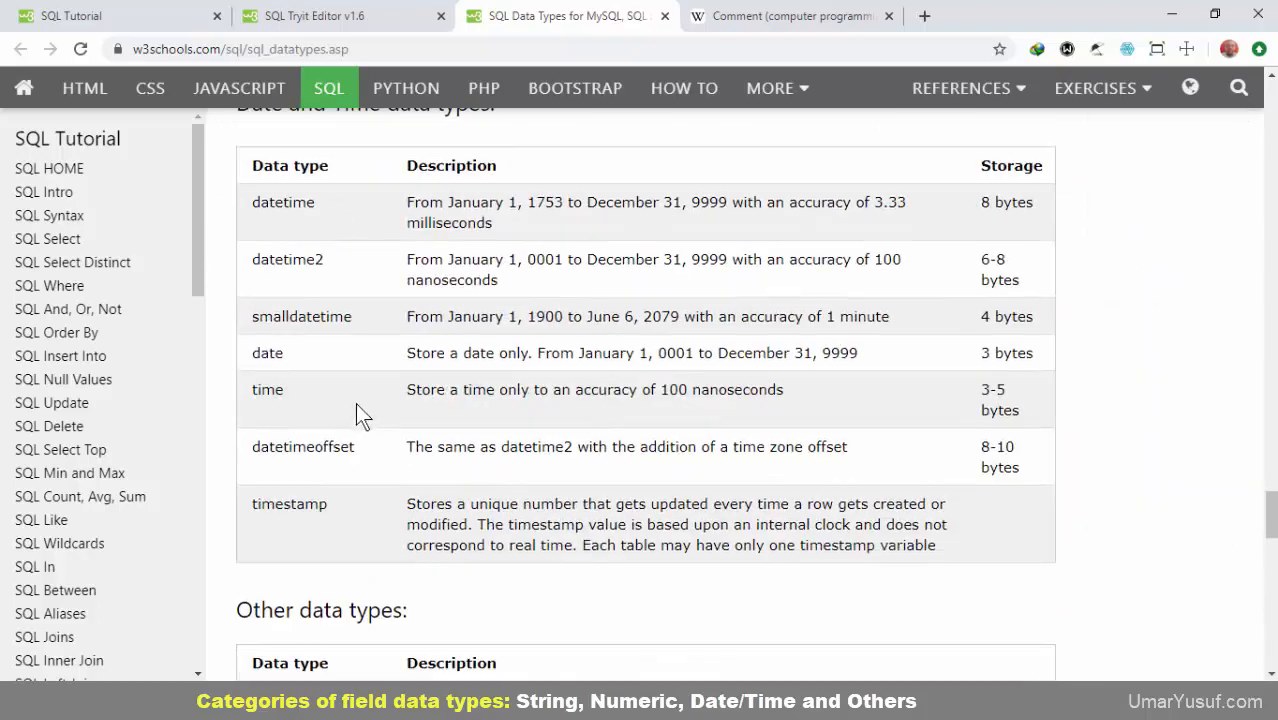
scroll(365, 395, "up", 20)
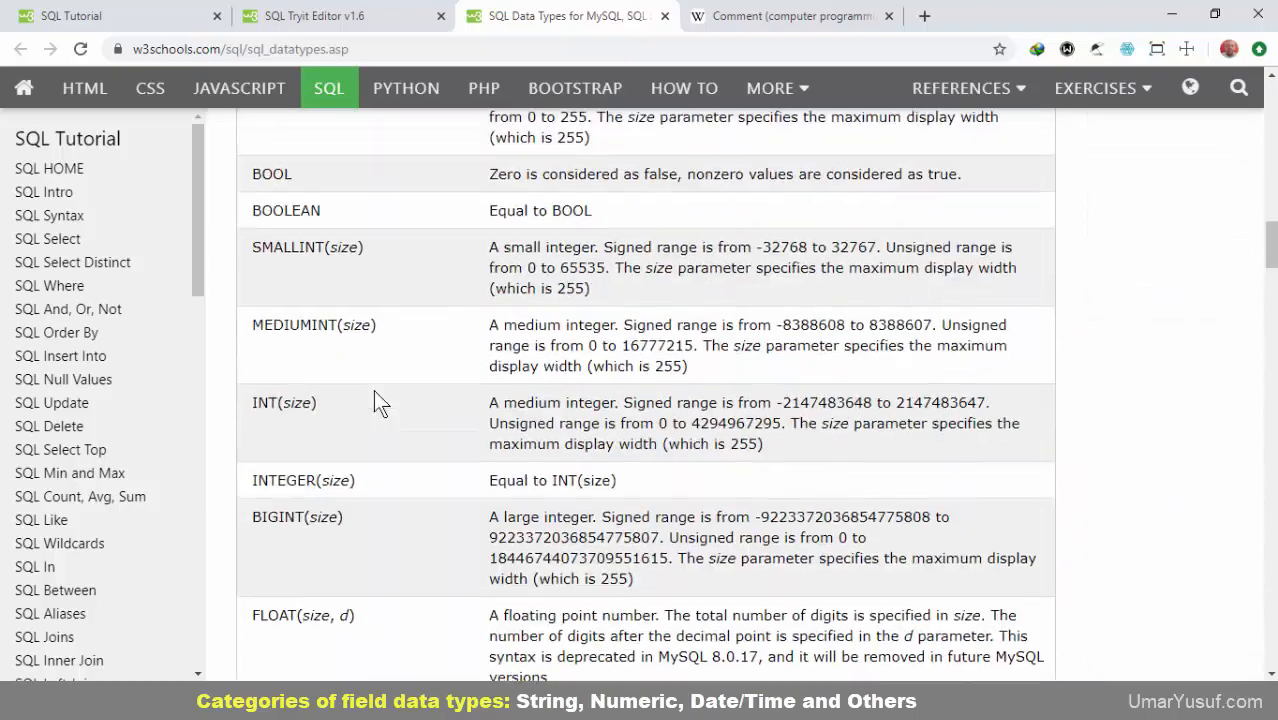
scroll(373, 387, "up", 3)
Return to the SQL Tryit Editor results and highlight the CustomerID column heading in the Customers table.
key("ctrl+shift+Tab")
scroll(349, 348, "down", 3)
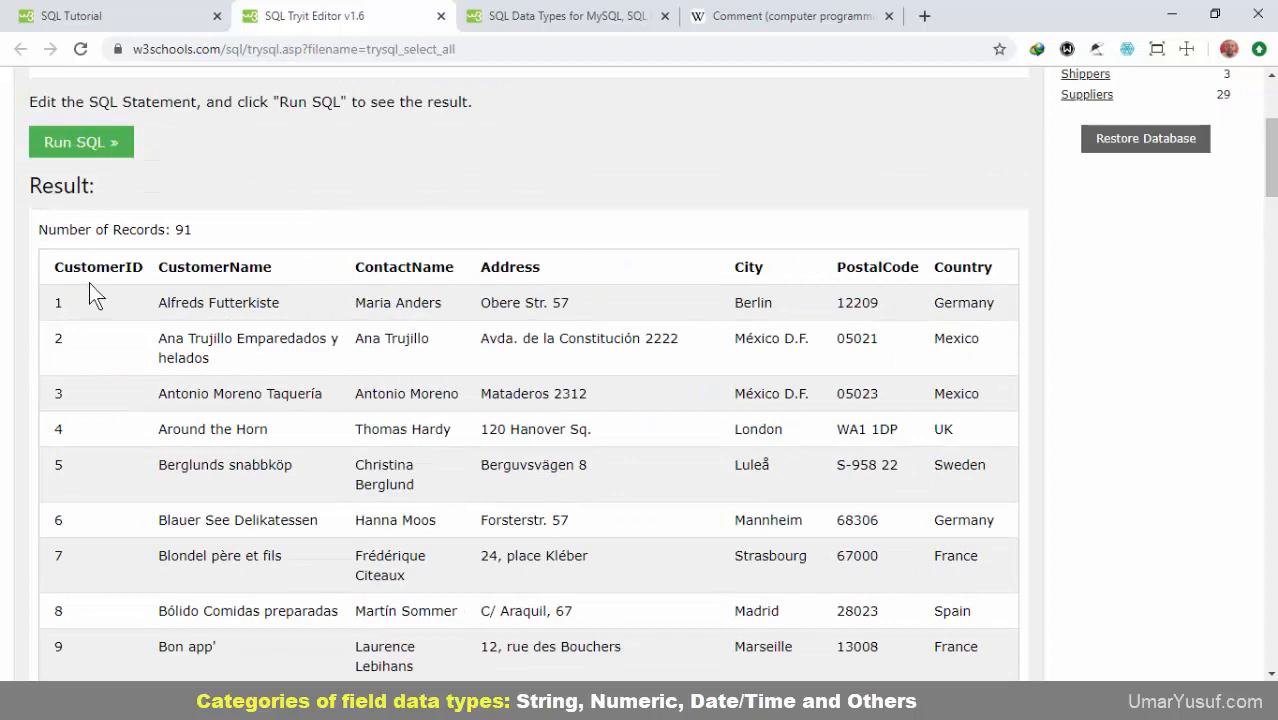
scroll(110, 283, "up", 1)
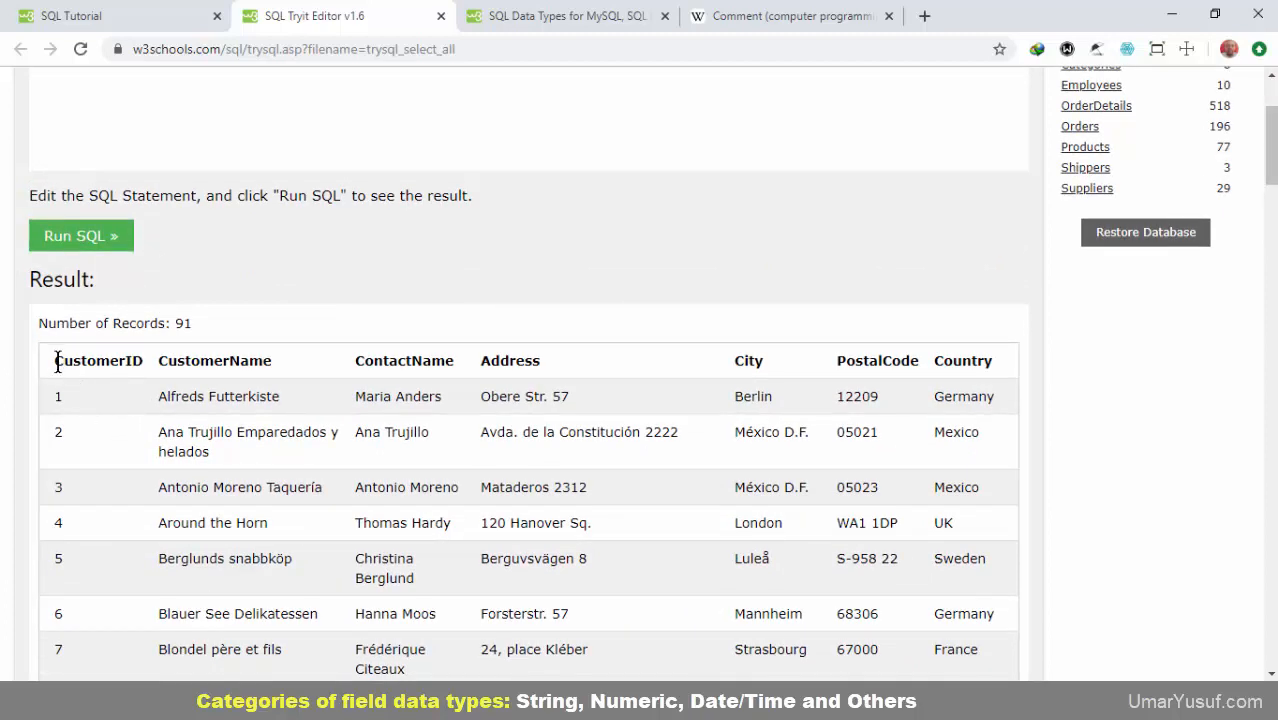
left_click_drag(57, 363, 137, 365)
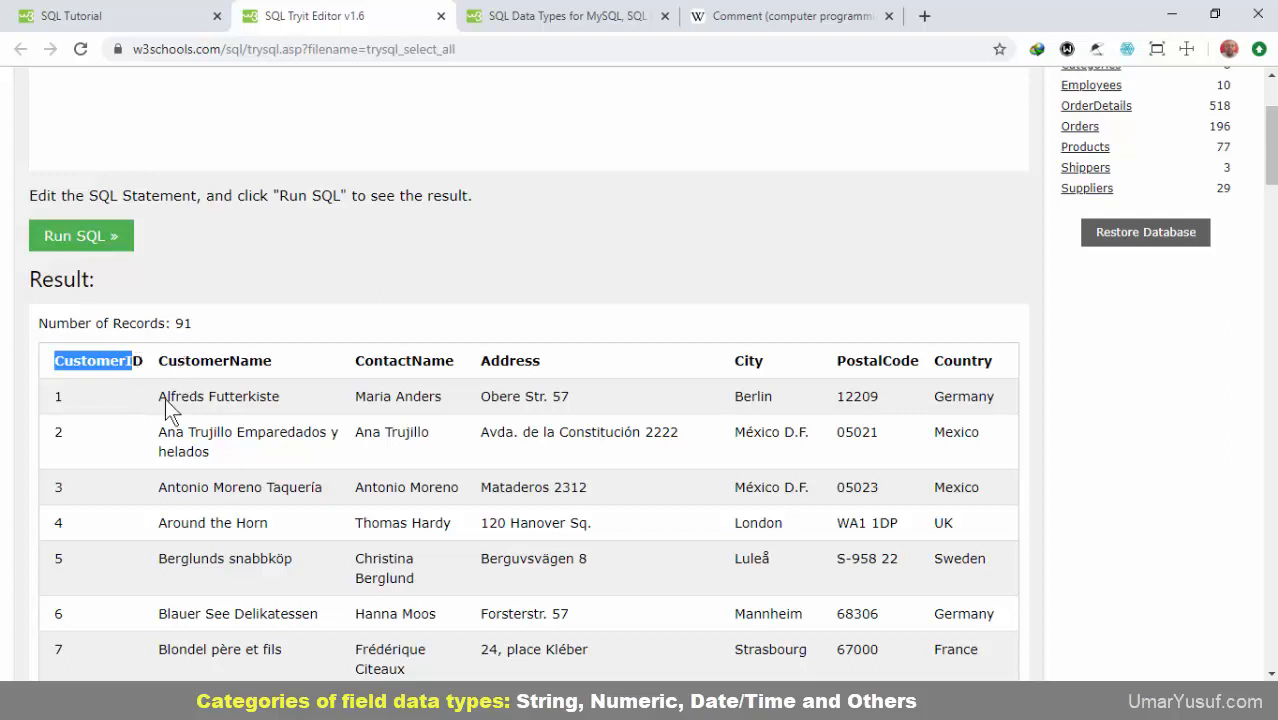
left_click(201, 363)
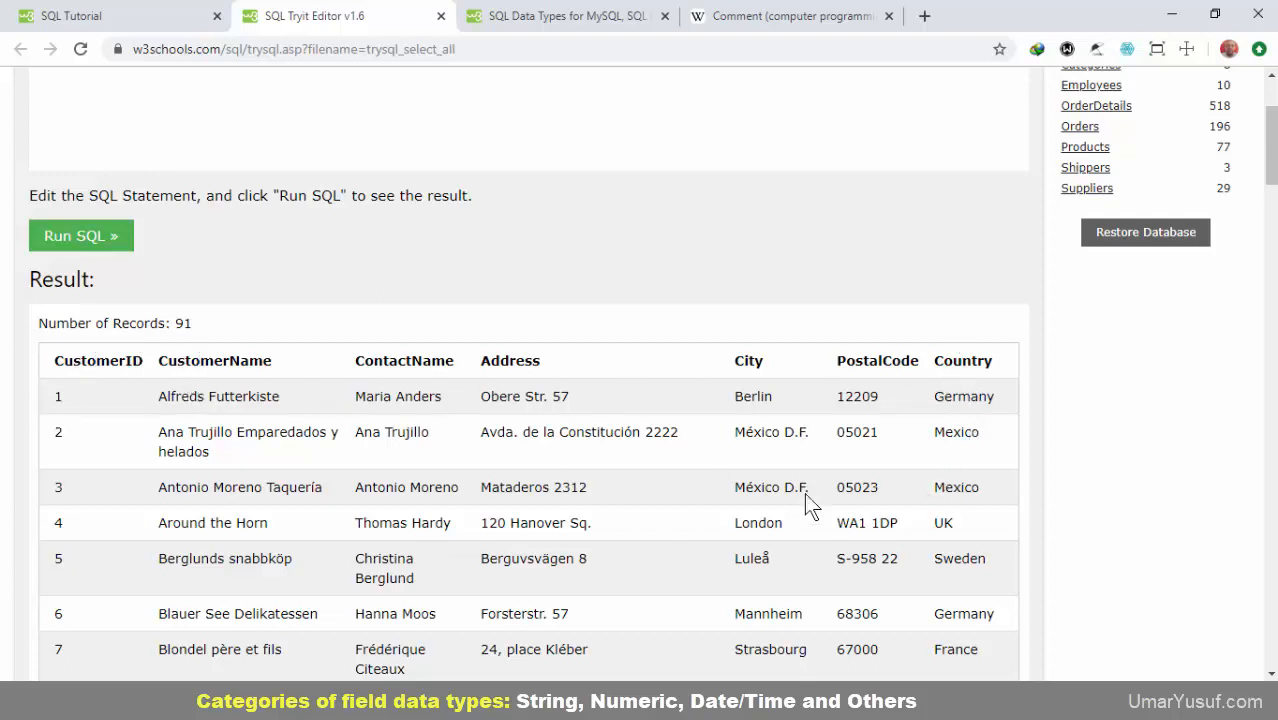
Highlight the CustomerID heading in the results, and in QGIS review the data types of Latitude, Longitude, CustomerNa, City, PostalCode and CustomerID.
left_click_drag(53, 362, 143, 364)
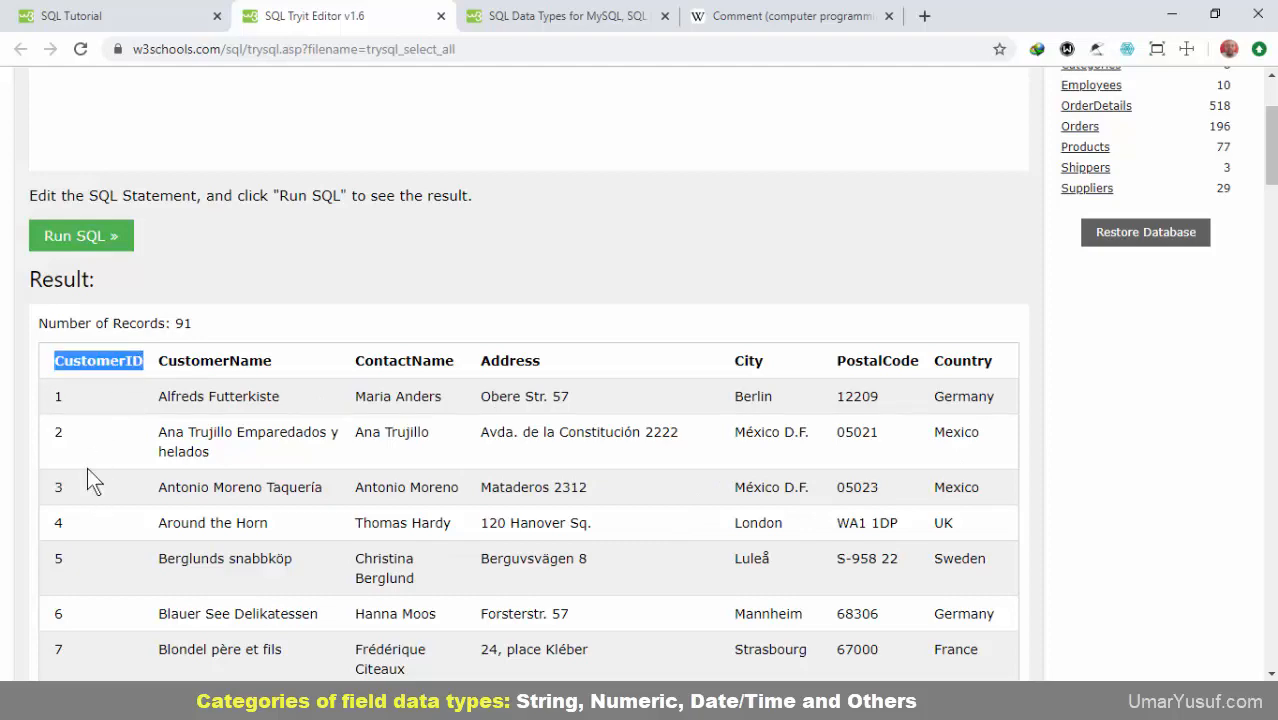
scroll(73, 532, "down", 2)
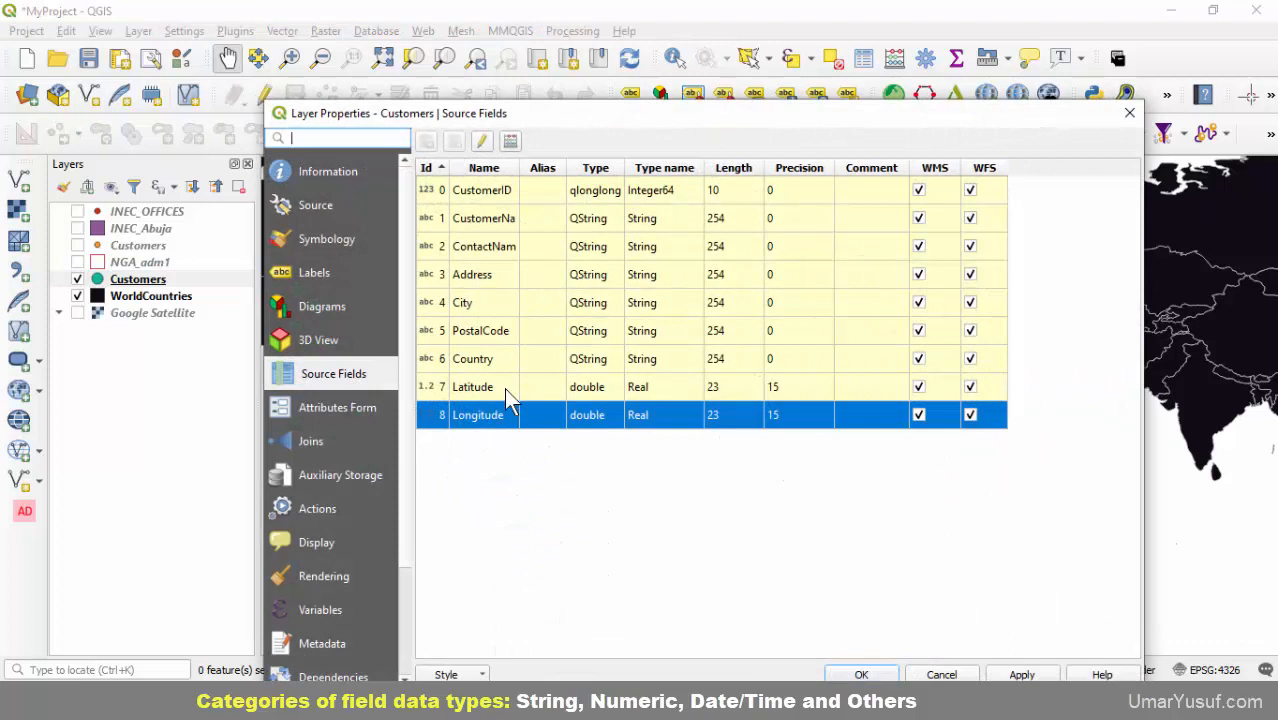
left_click(504, 390)
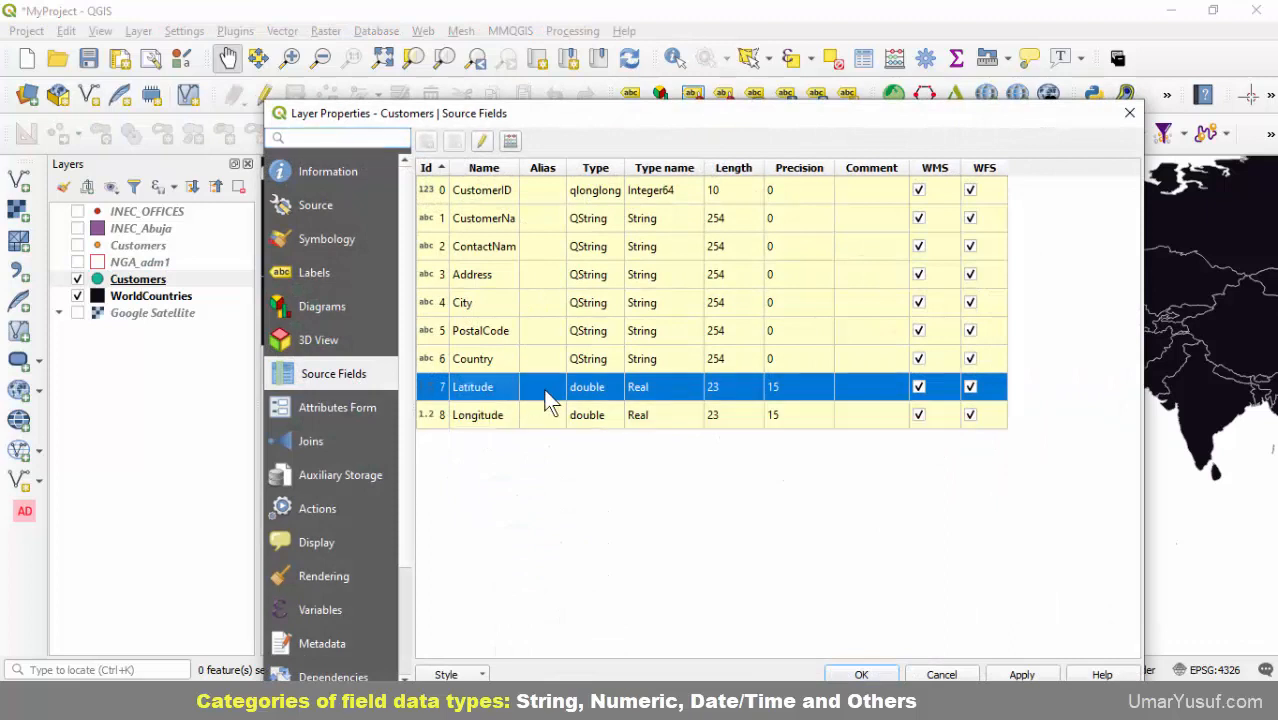
left_click(652, 416)
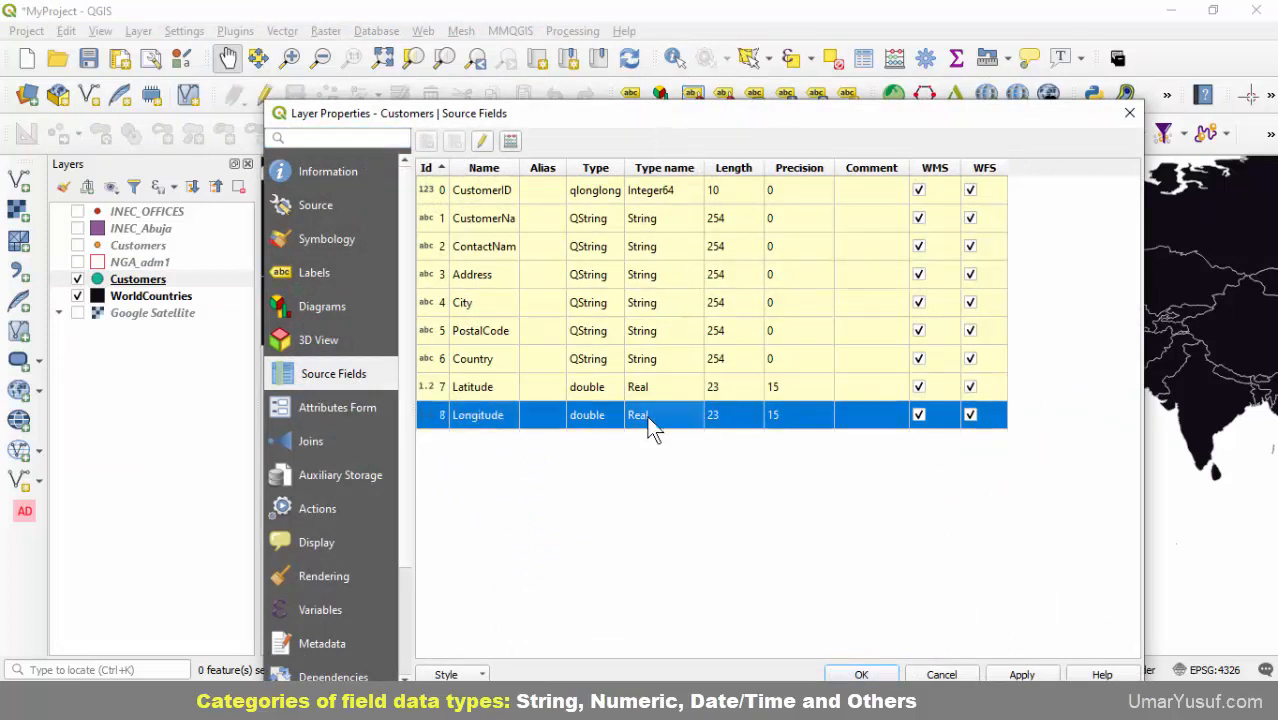
left_click(655, 222)
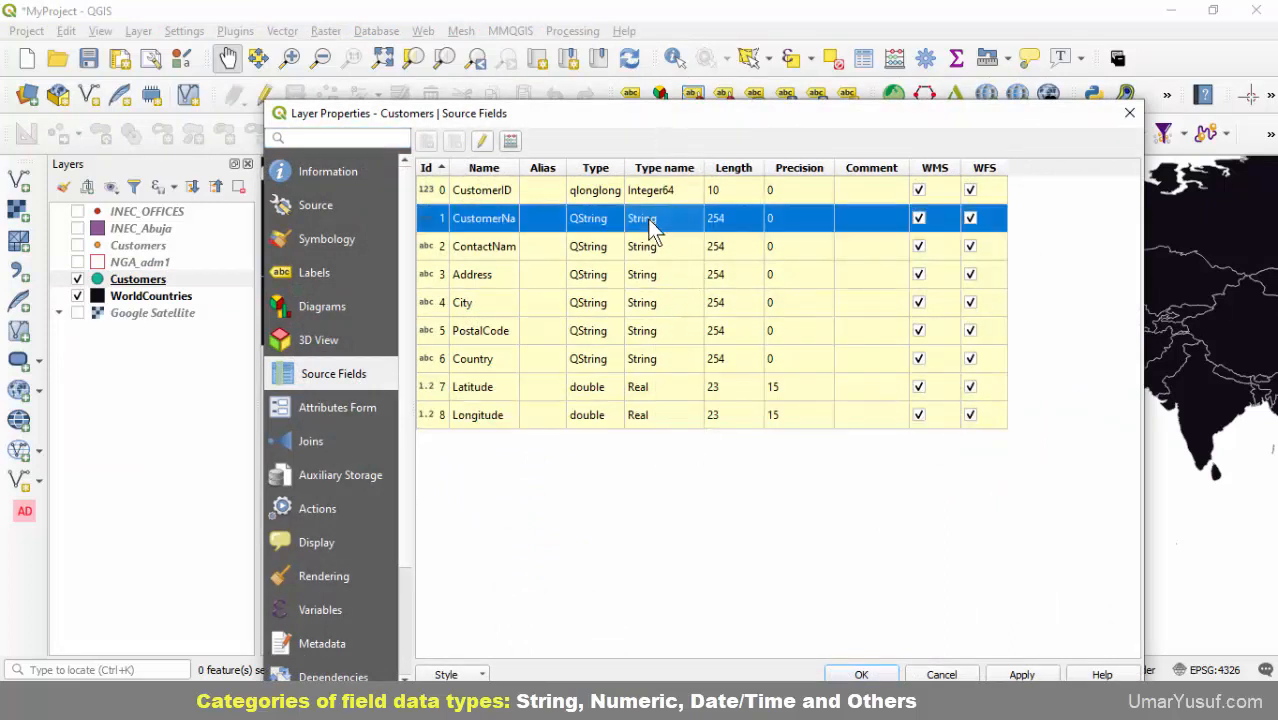
left_click(660, 303)
left_click(652, 336)
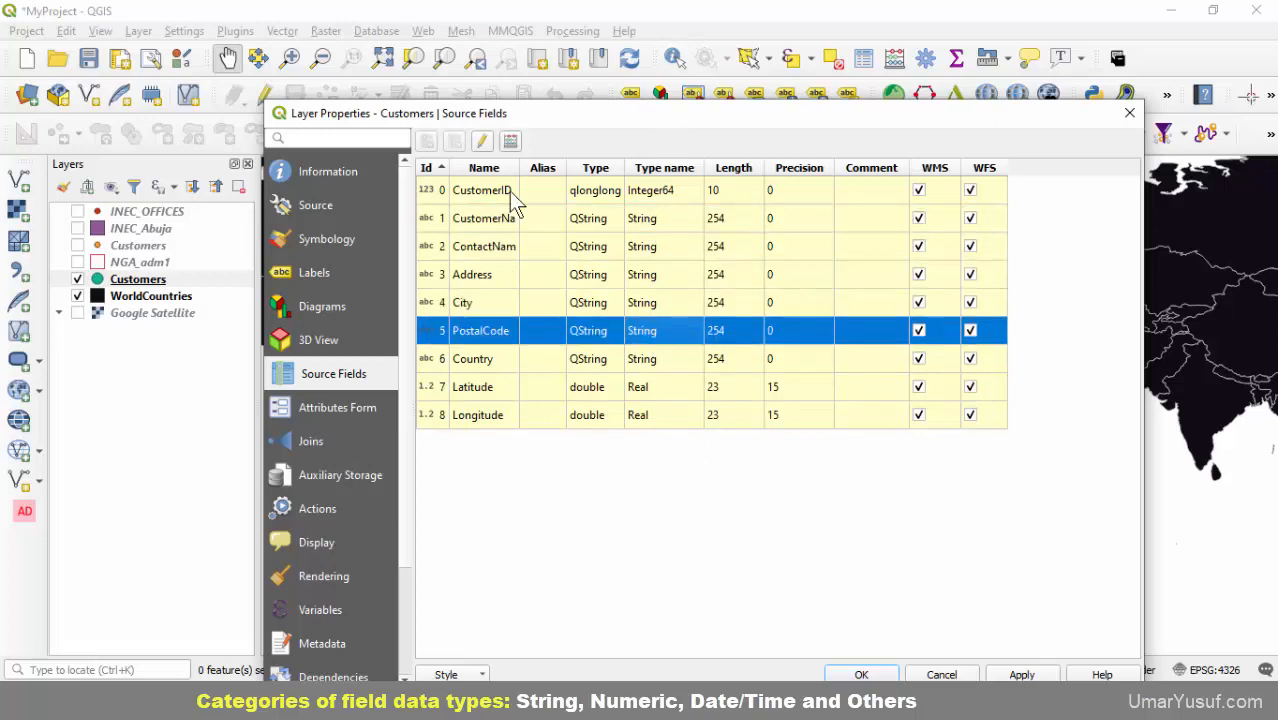
left_click(665, 192)
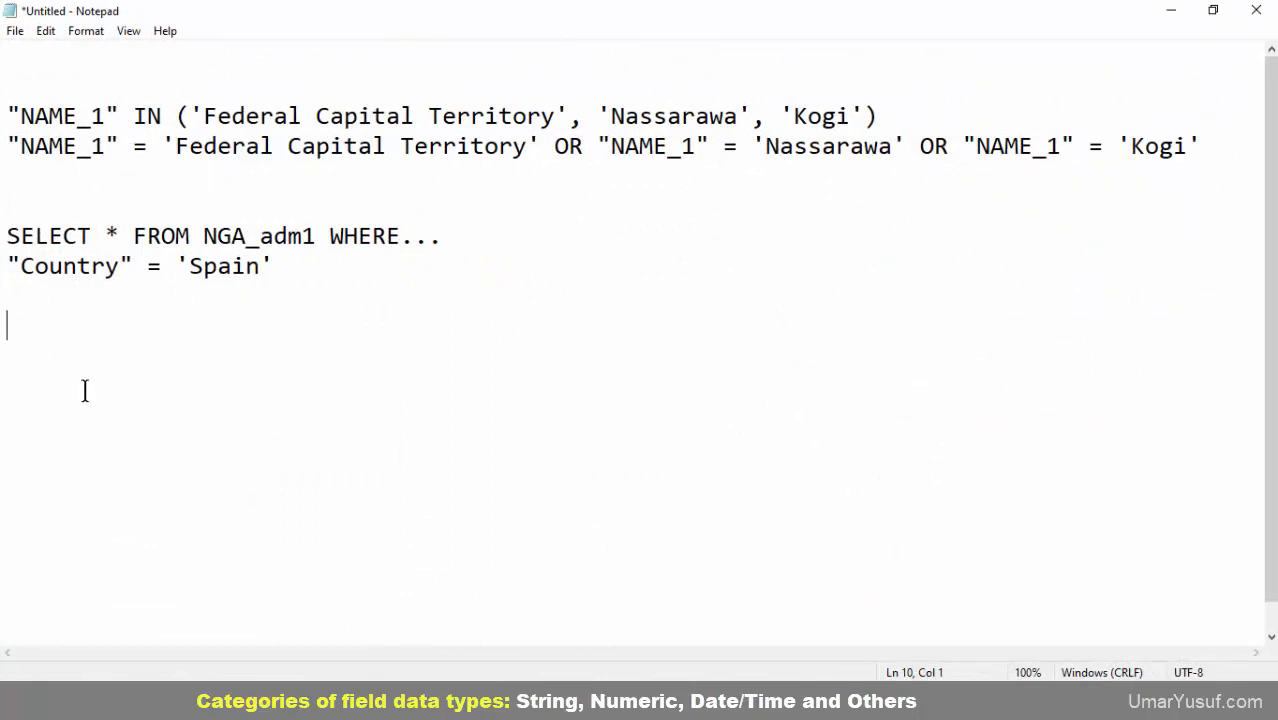
In Notepad, add Database and Shapefile expression templates below the existing text, followed by examples of both for Customers where Country = 'Spain'.
key("Return")
key("Return")
key("Return")
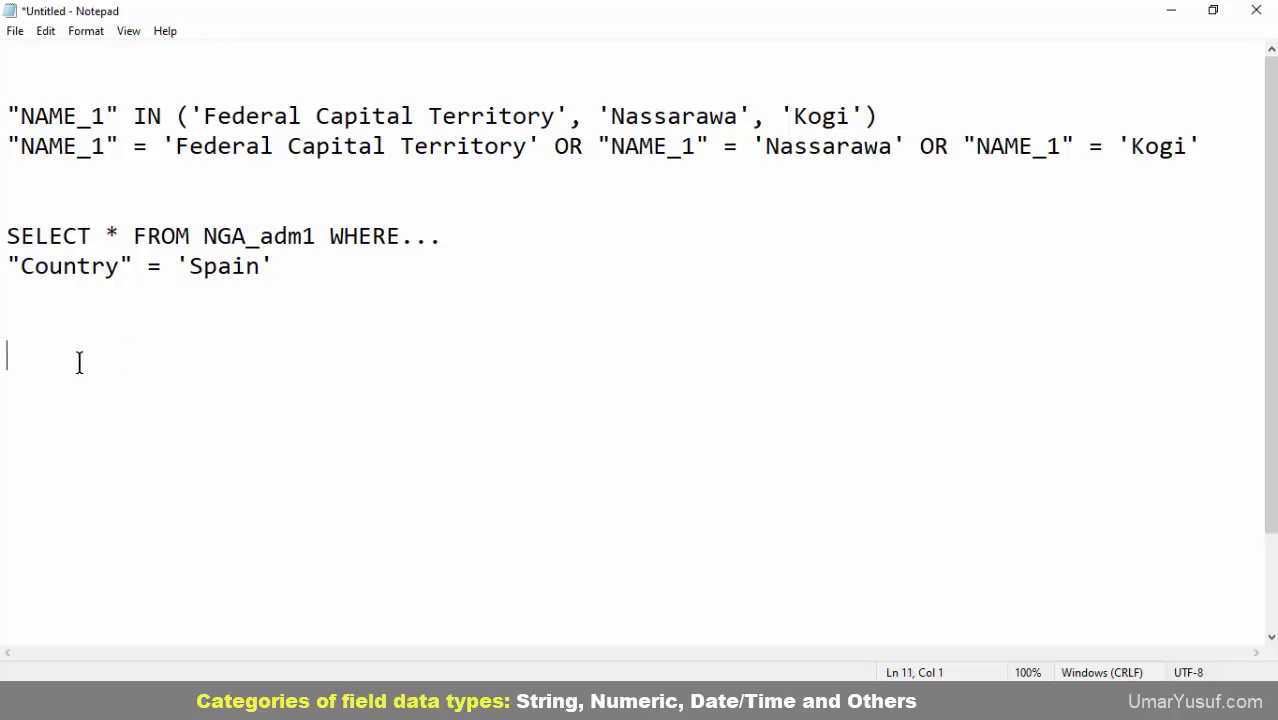
type("Database: SELECT * FROM <Table_name> WHERE <Field_name> <Operator> <String> Shapefile: <Field_name> <Operator> <String> -----------------  Database: SELECT * FROM Customers WHERE Country = 'Spain' Shapefile: Country = 'Spain'")
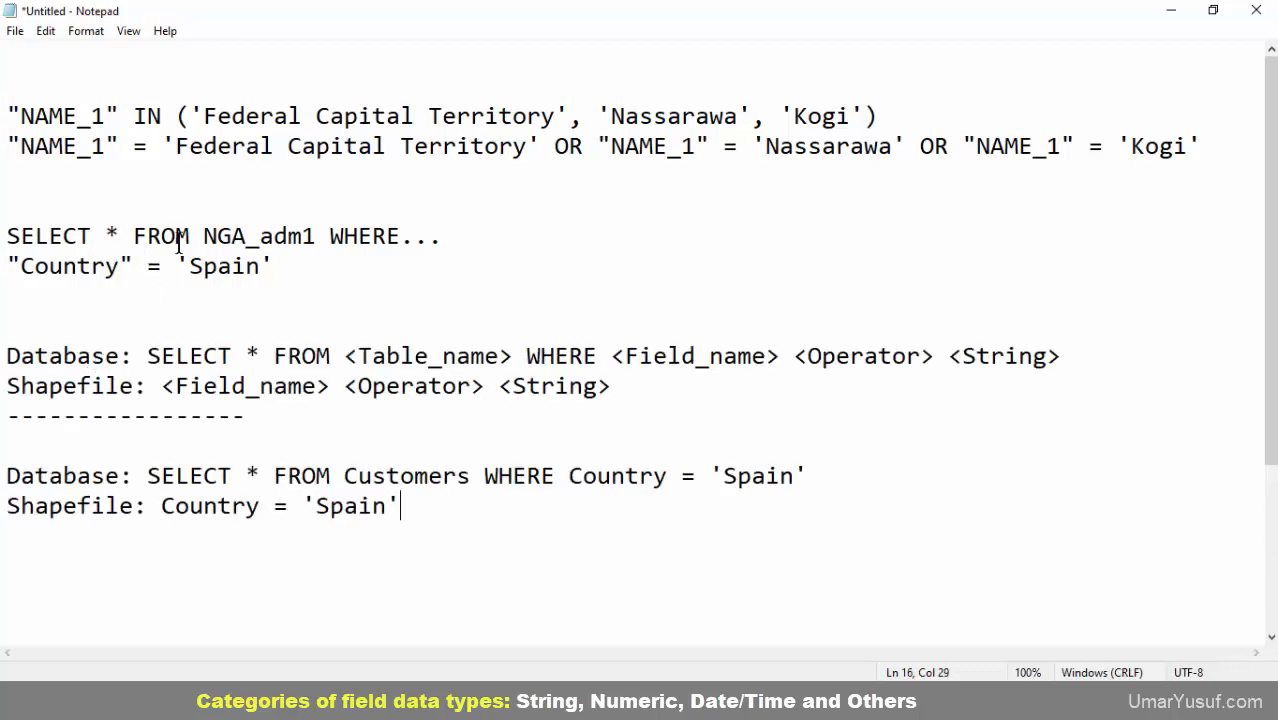
Highlight the Database label, SELECT * FROM and the <Table_name> placeholder in turn in the Database template.
left_click_drag(134, 357, 2, 360)
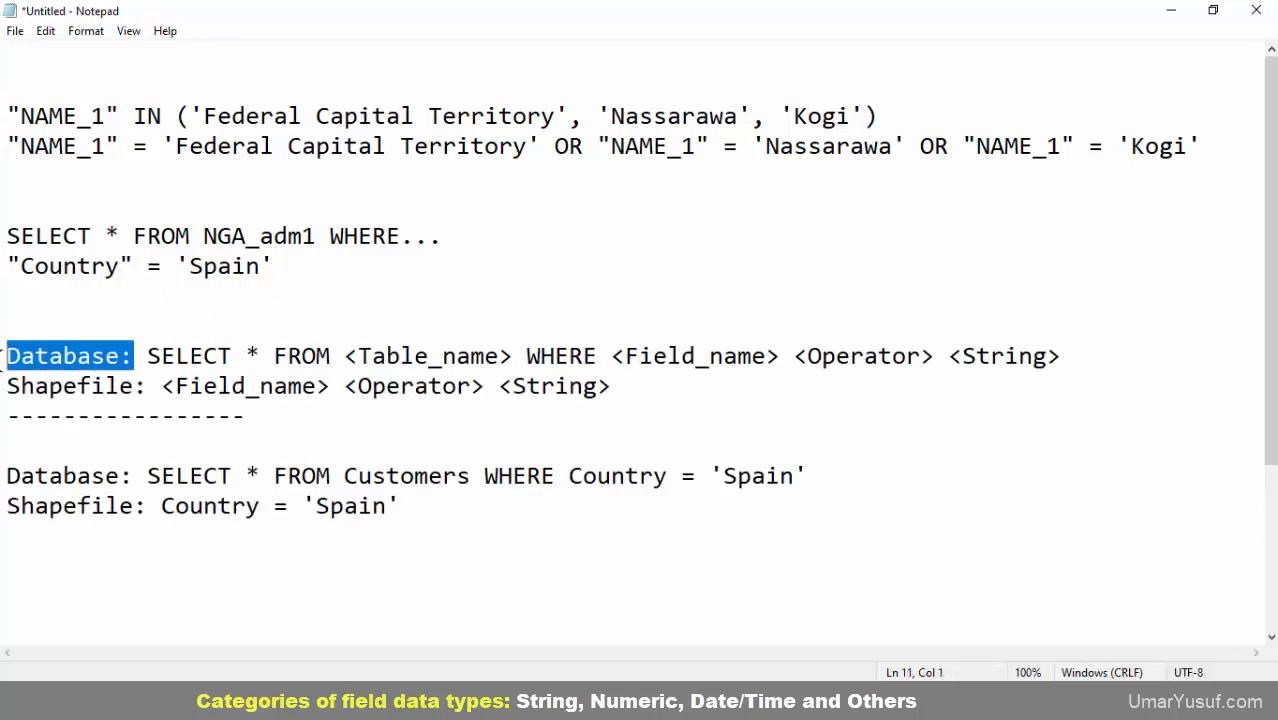
left_click_drag(147, 357, 328, 357)
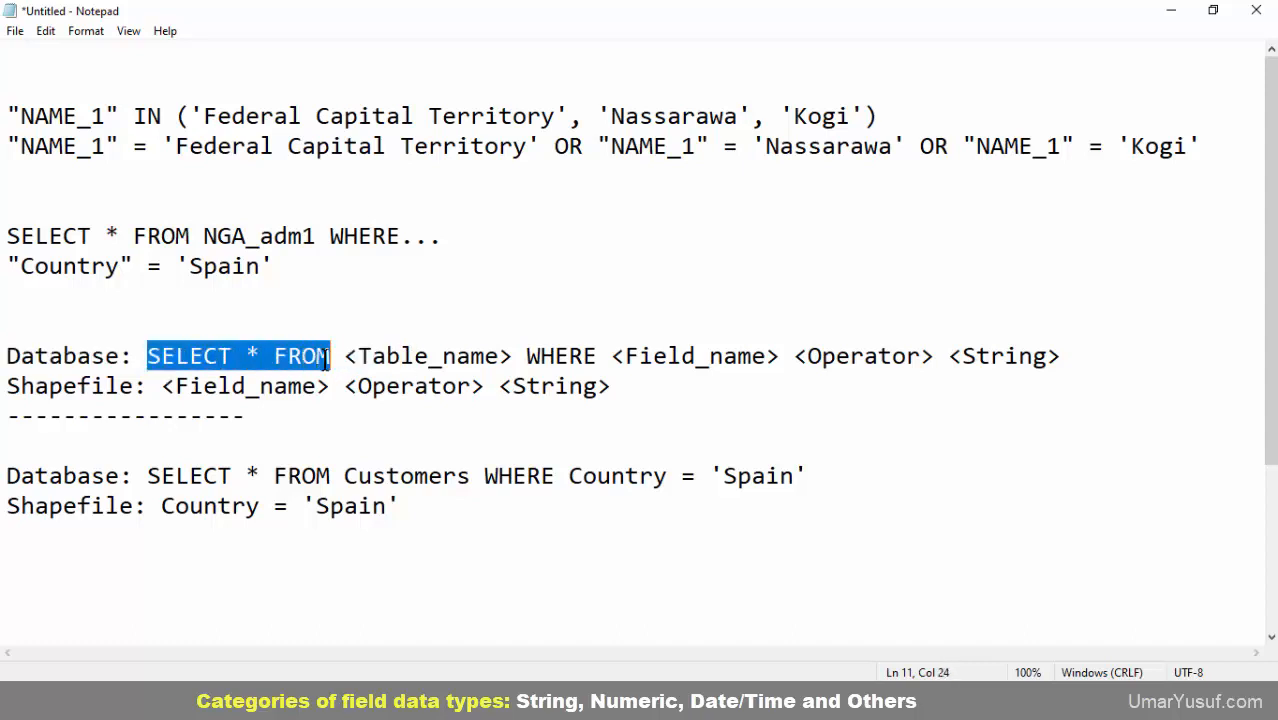
left_click(344, 358)
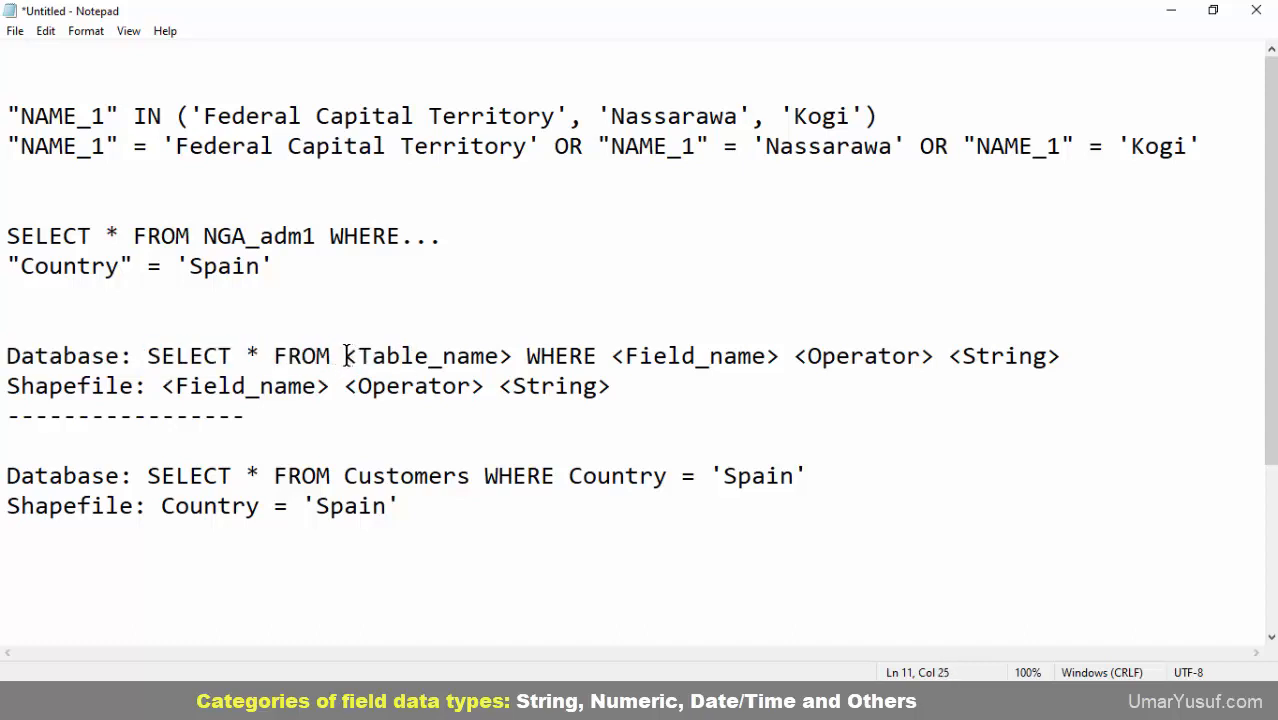
key("shift+Right")
key("shift+Right")
key("shift+Right")
key("shift+Right")
key("shift+Right")
key("shift+Right")
key("shift+Right")
key("shift+Right")
key("shift+Right")
key("shift+Right")
key("shift+Right")
key("shift+Right")
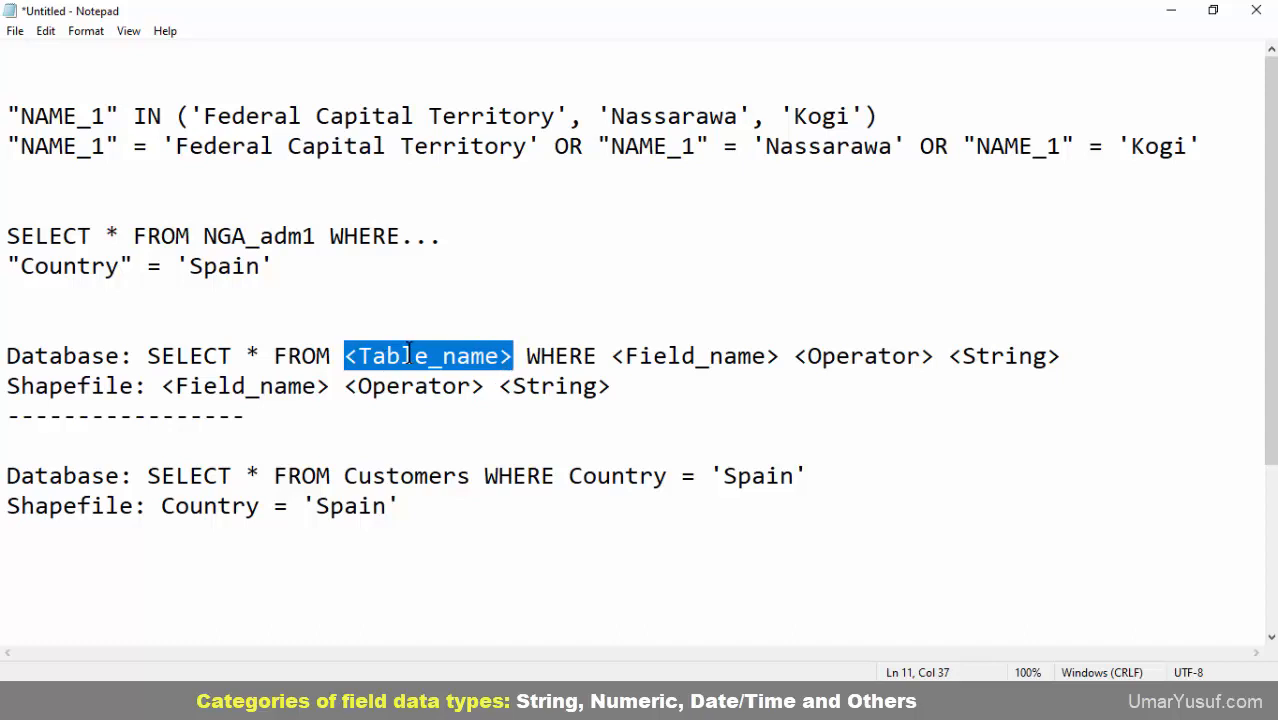
left_click(441, 357)
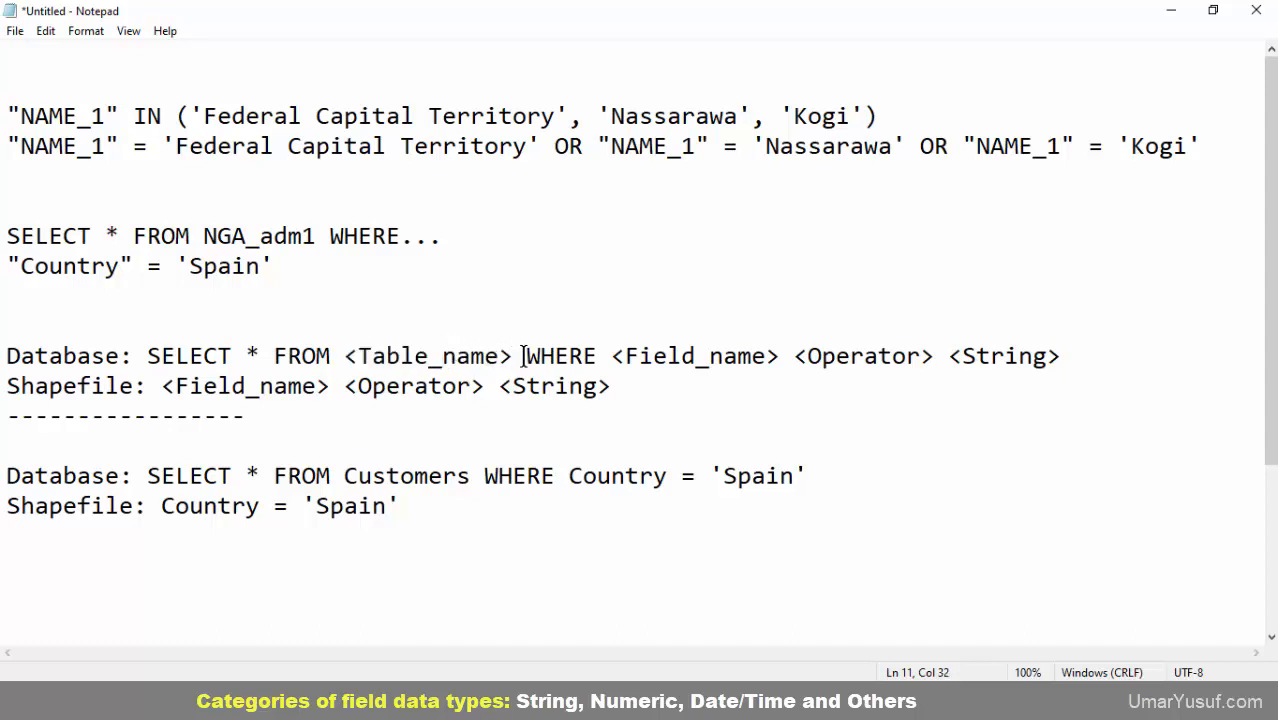
Highlight the WHERE and SELECT * FROM keywords and the <Field_name> placeholder in the Database template.
left_click(570, 357)
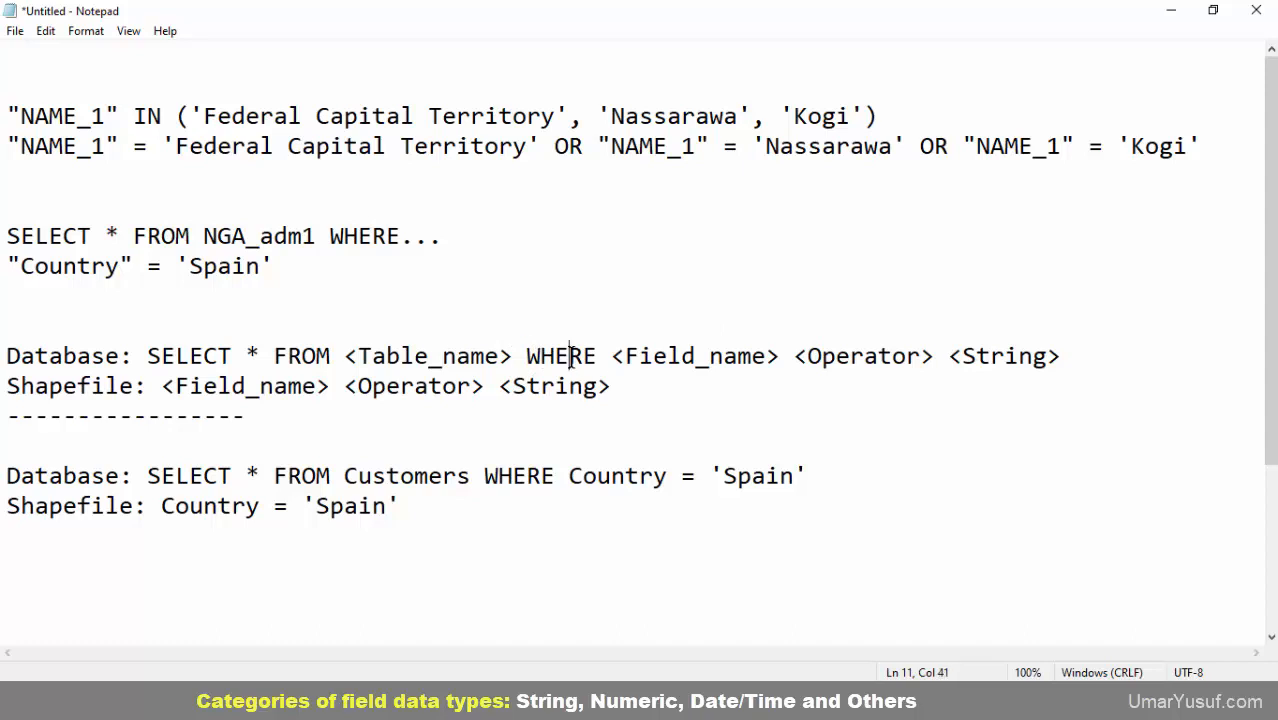
double_click(578, 355)
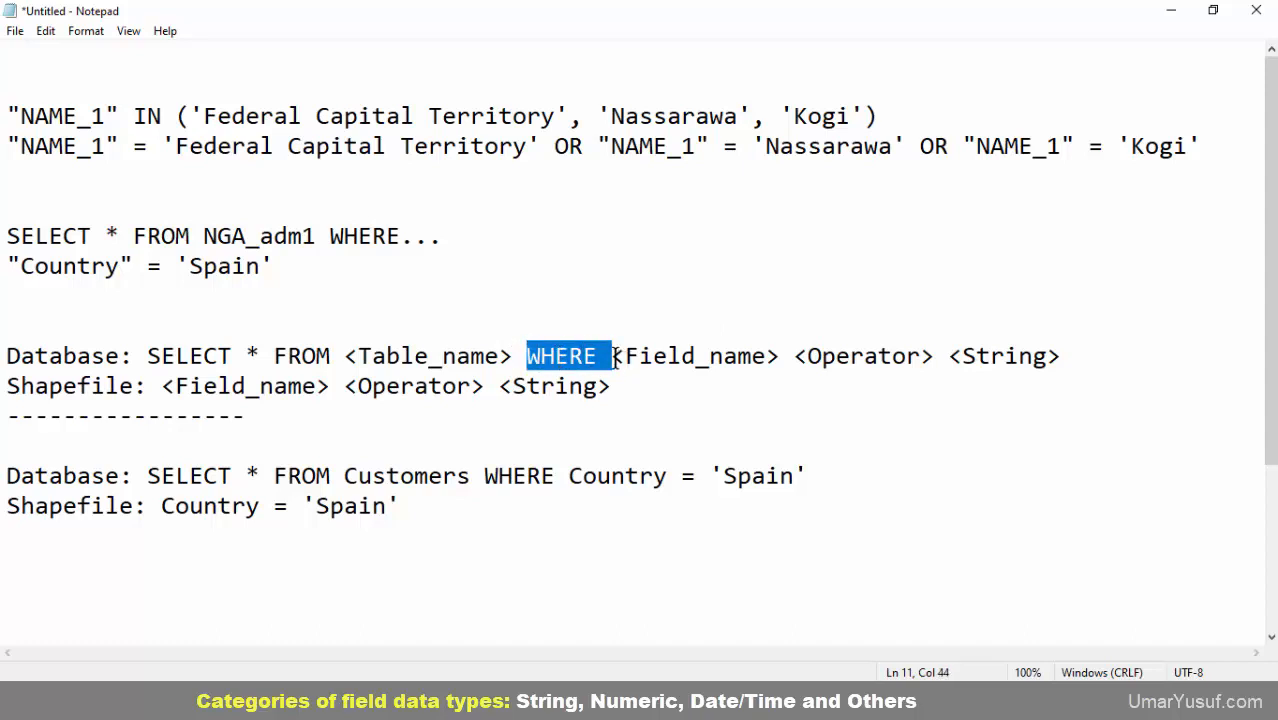
left_click_drag(331, 356, 191, 362)
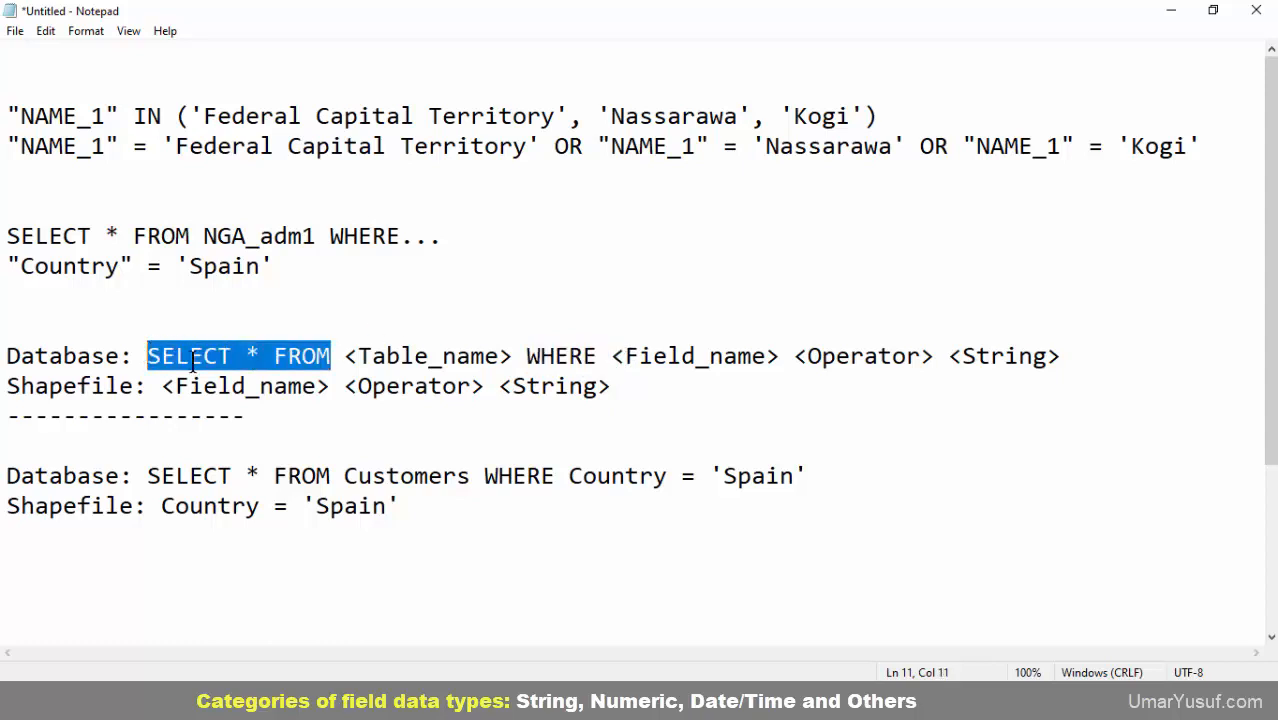
left_click_drag(527, 356, 779, 356)
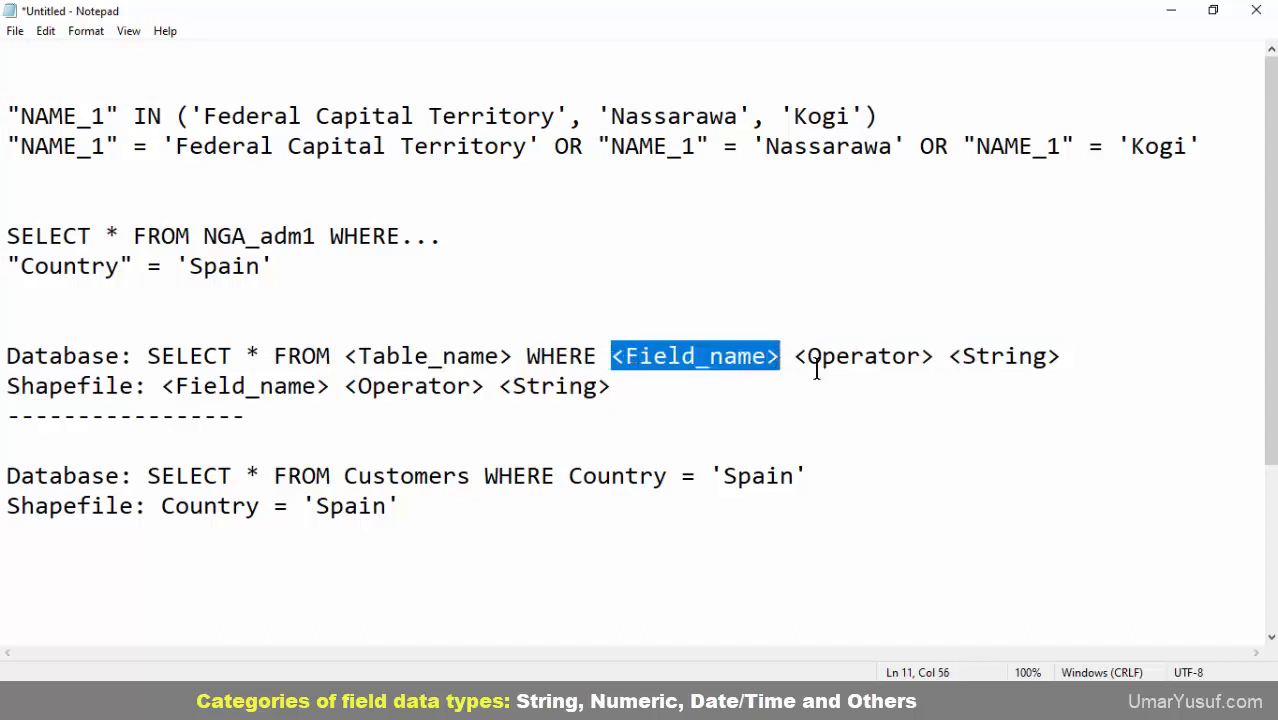
Highlight the <Operator> placeholder, and point out = and OR as operator examples in the second NAME_1 expression.
left_click_drag(796, 357, 934, 357)
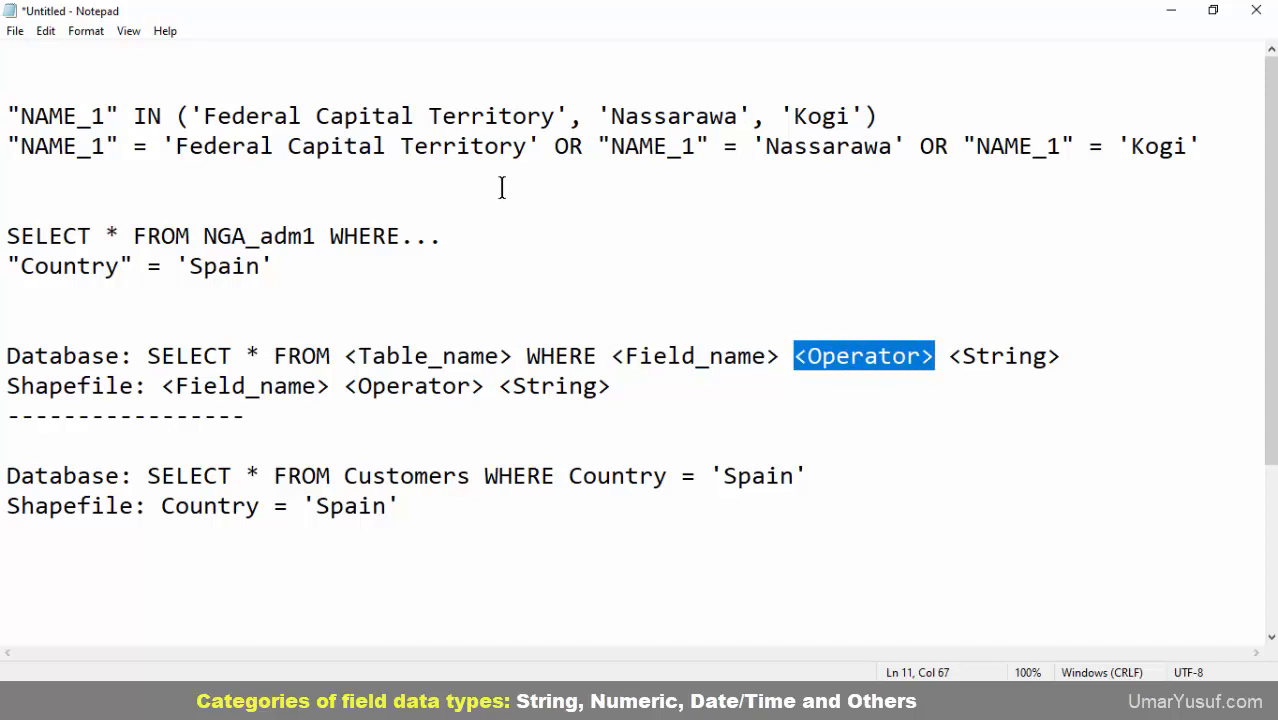
left_click_drag(146, 148, 134, 148)
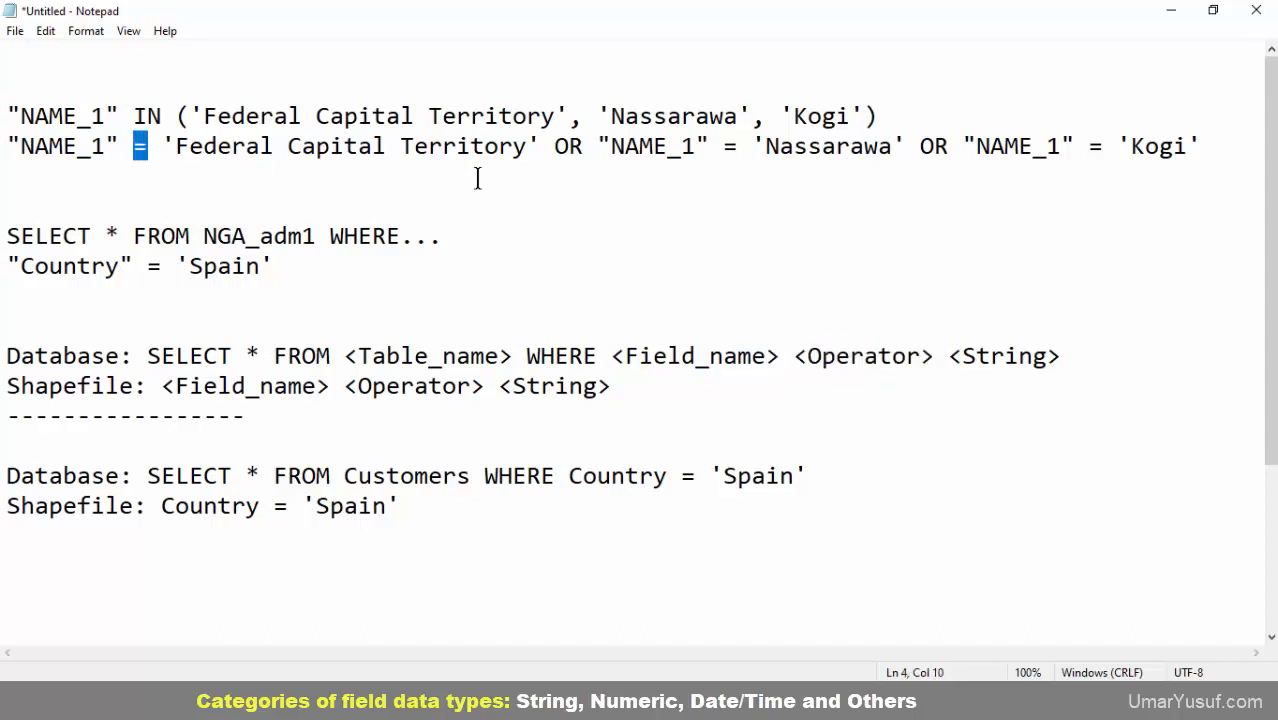
left_click_drag(584, 148, 555, 148)
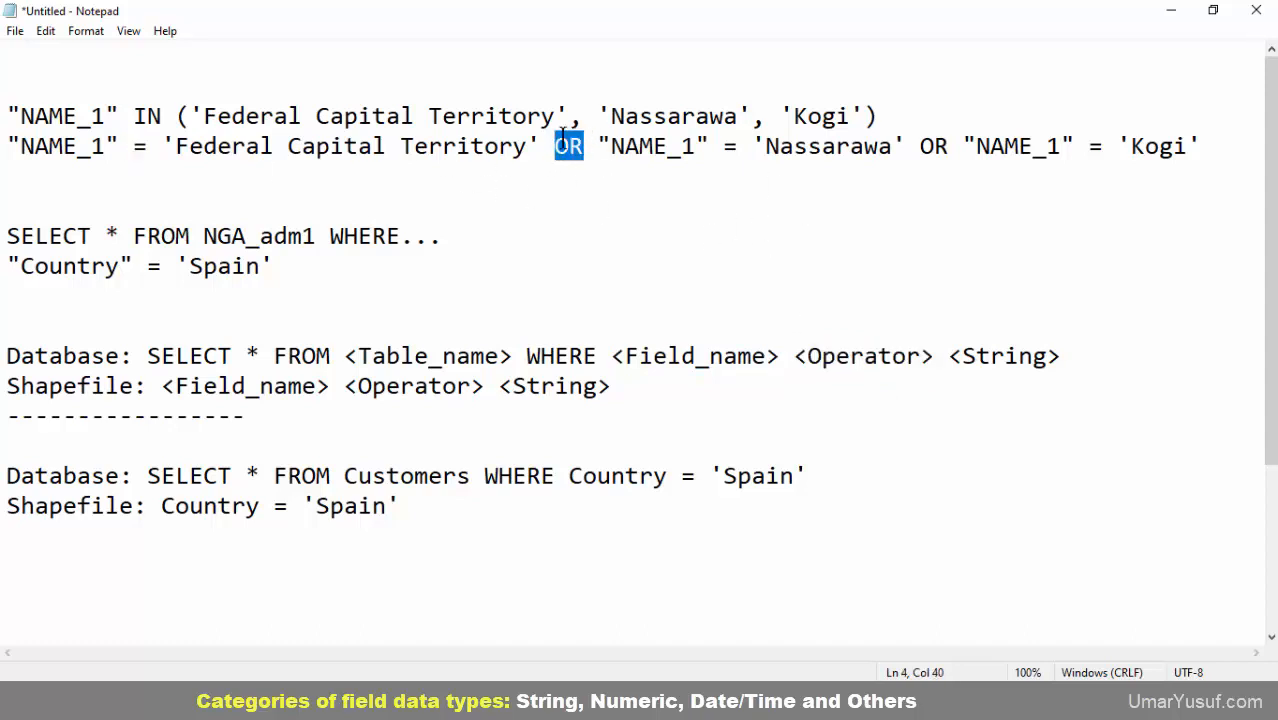
Highlight the <String> placeholder at the end of the Database template.
mouse_move(950, 356)
left_mouse_down()
mouse_move(1075, 358)
mouse_move(960, 365)
left_mouse_up()
left_click(1004, 356)
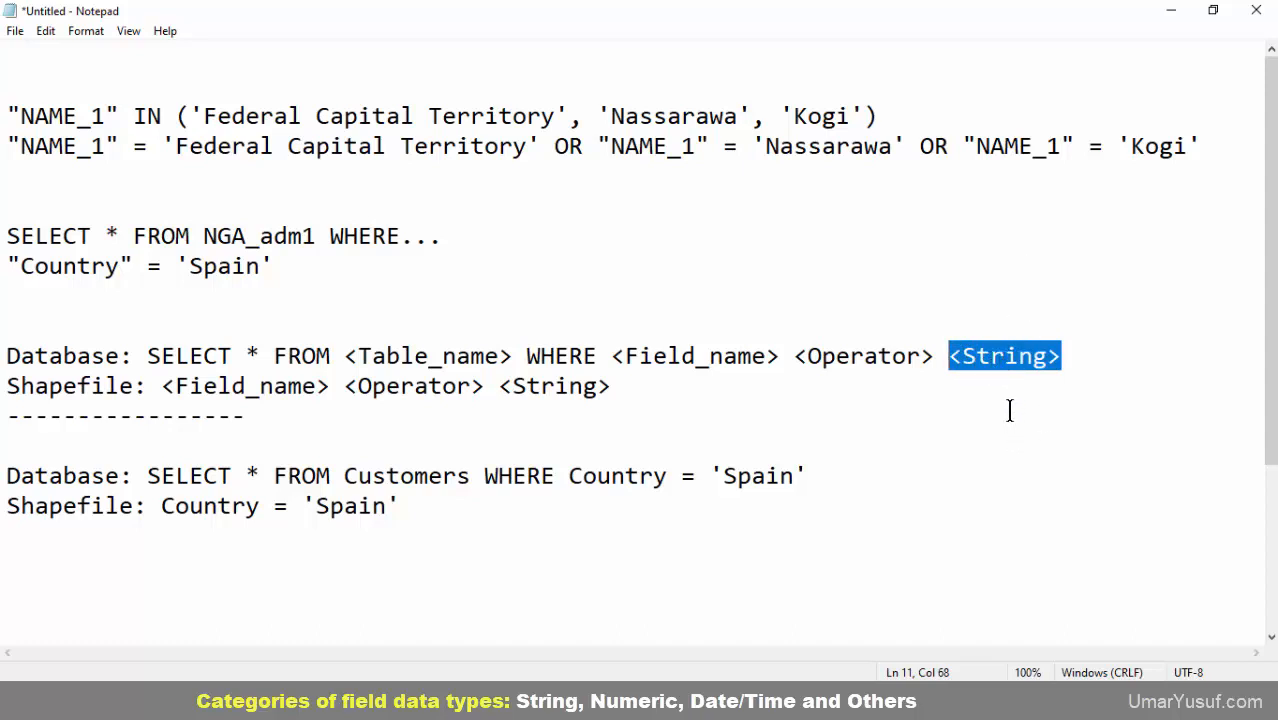
left_click(1005, 378)
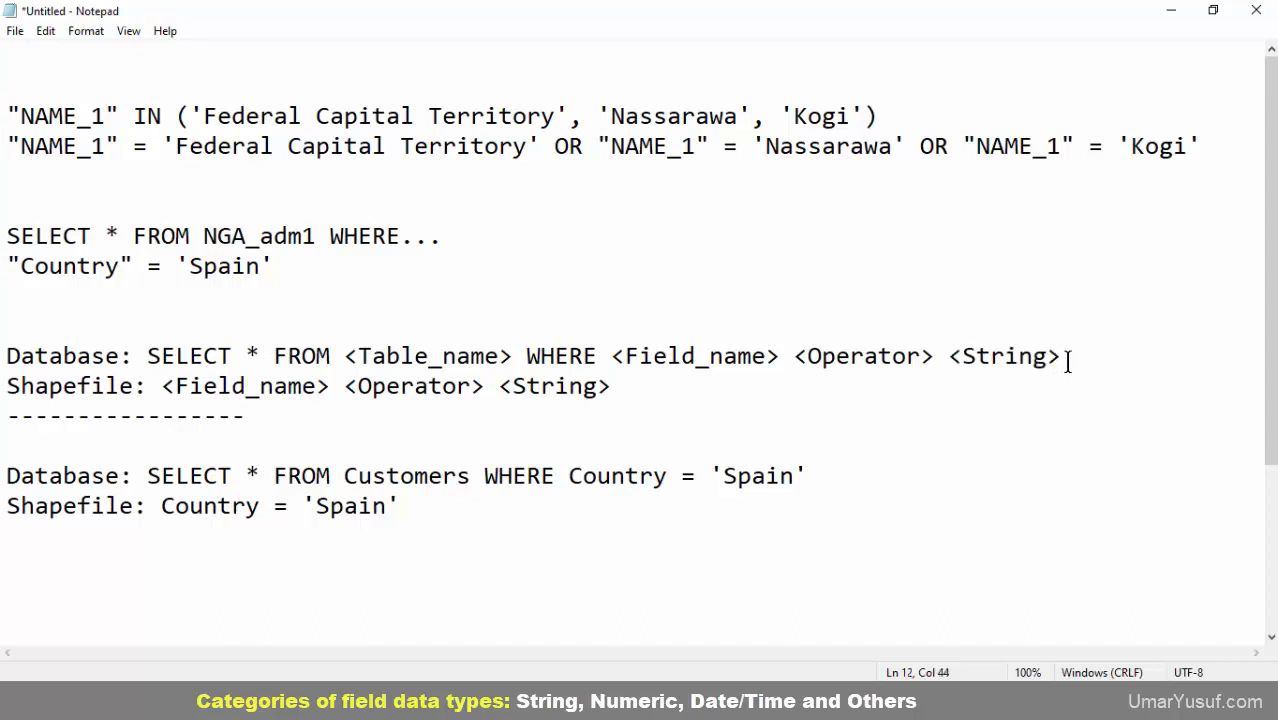
left_click_drag(1066, 357, 948, 356)
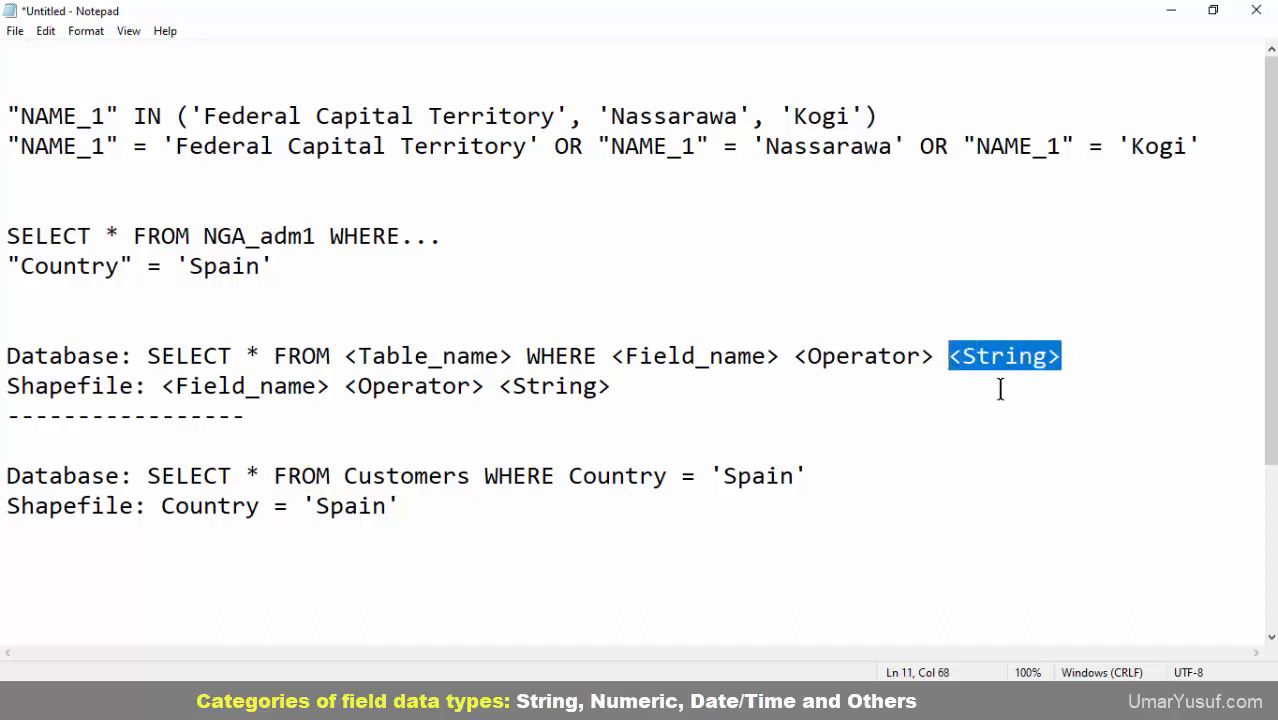
left_click(988, 356)
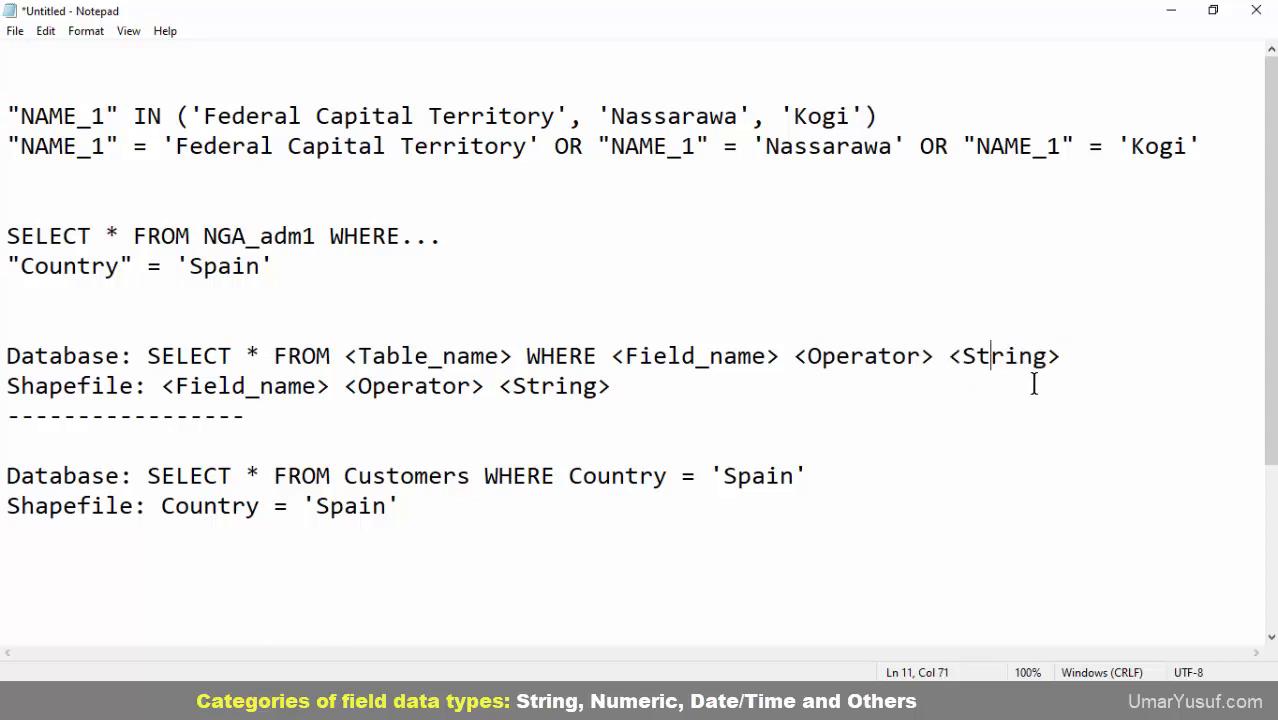
left_click_drag(1066, 357, 945, 356)
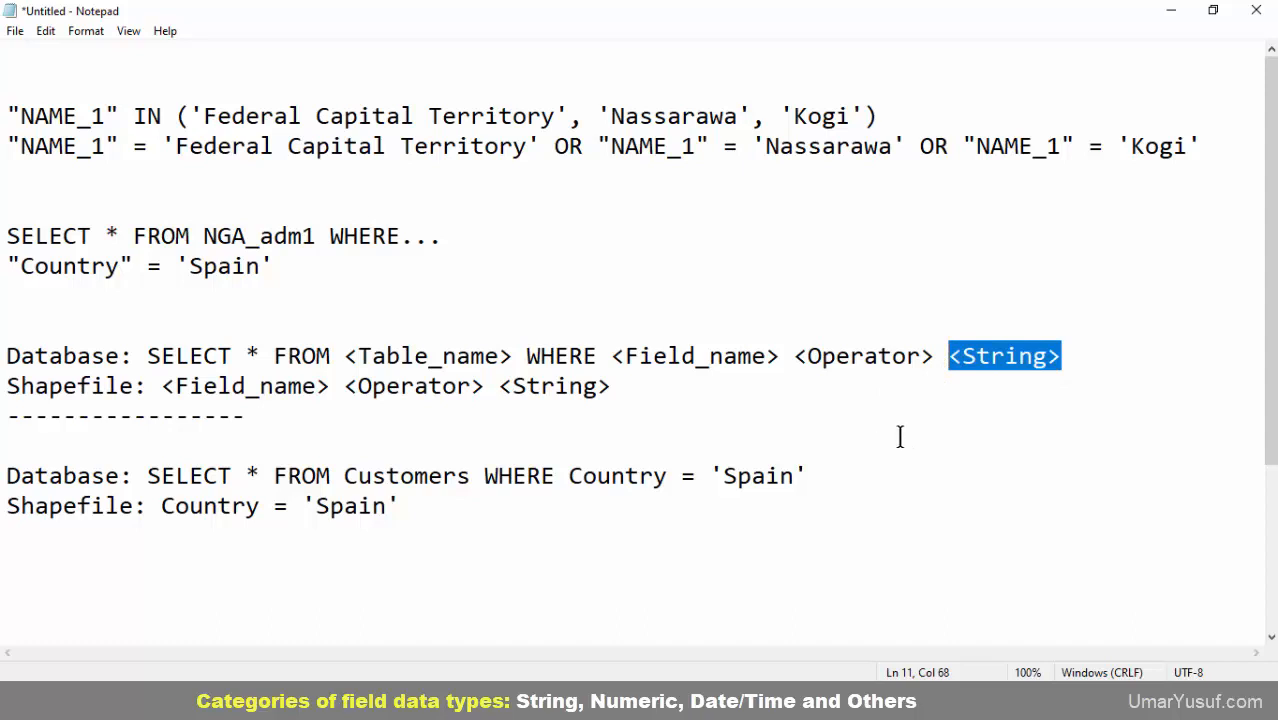
Highlight the Database label and the complete SELECT template that follows it.
left_click_drag(134, 356, 5, 356)
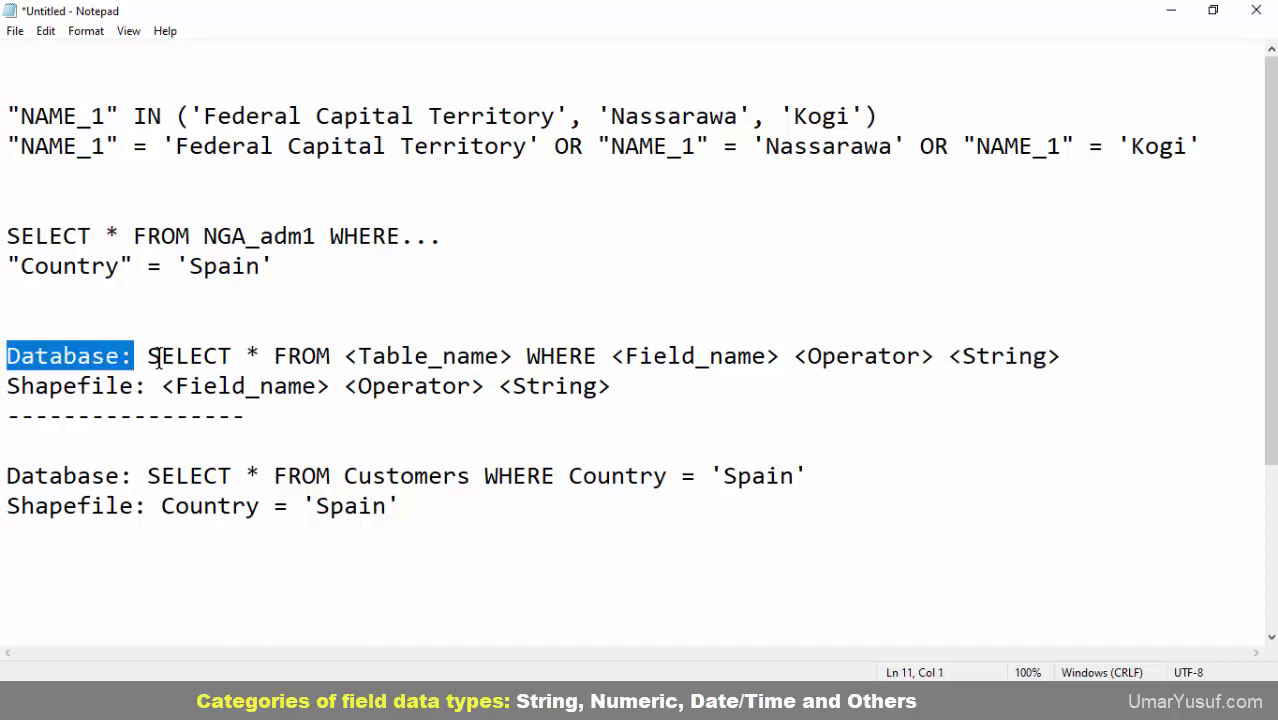
left_click(125, 356)
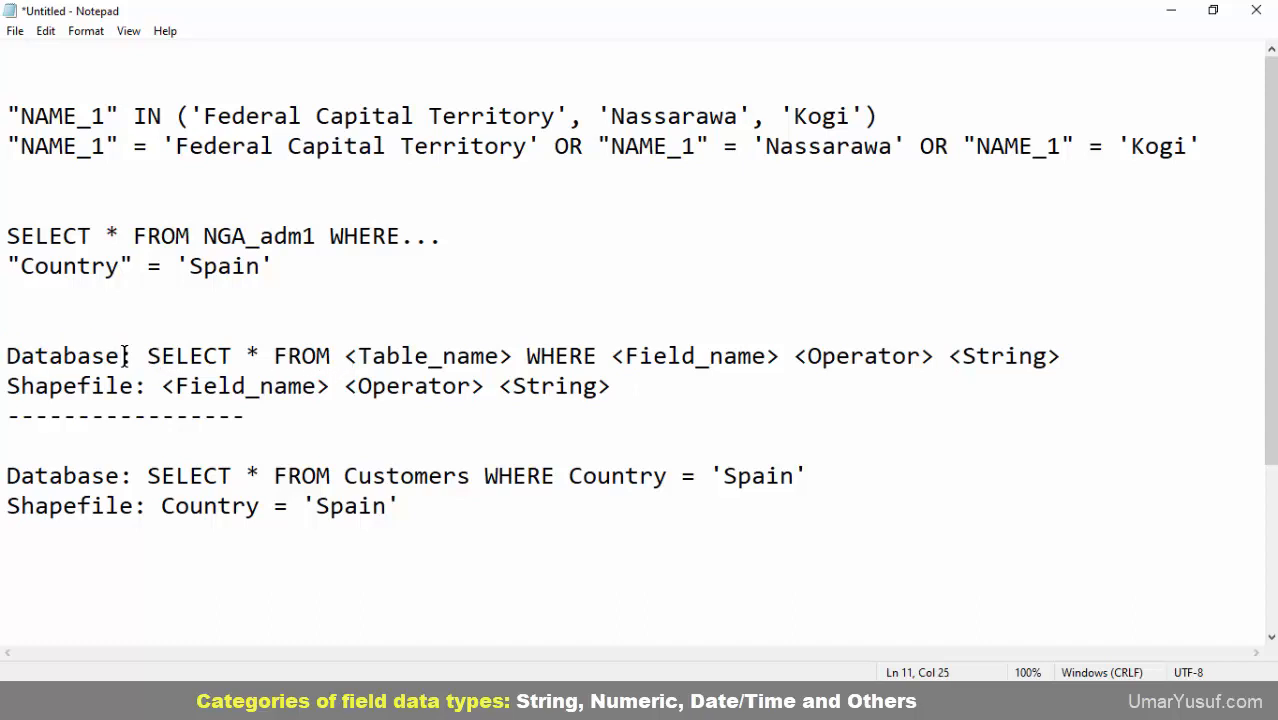
left_click_drag(143, 354, 1083, 344)
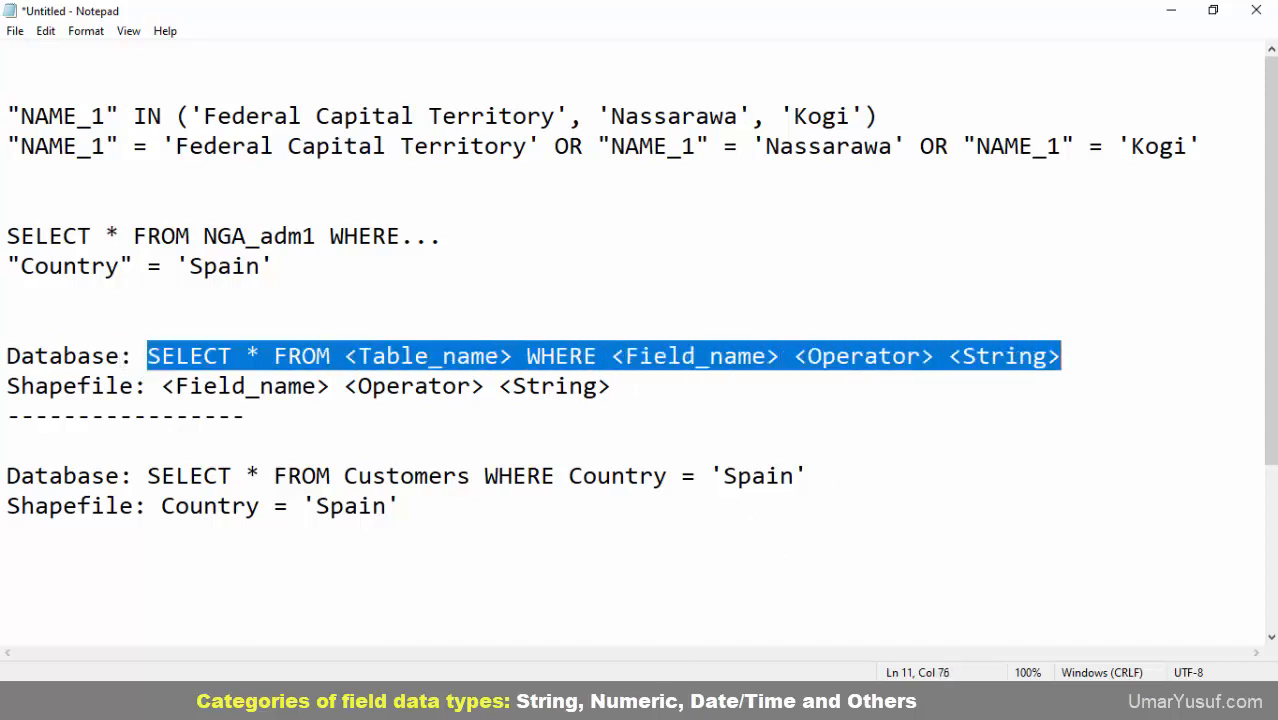
Switch to the W3Schools SQL Tutorial page and point out MySQL and SQL Server among the listed database systems.
key("alt+Tab")
left_click(120, 14)
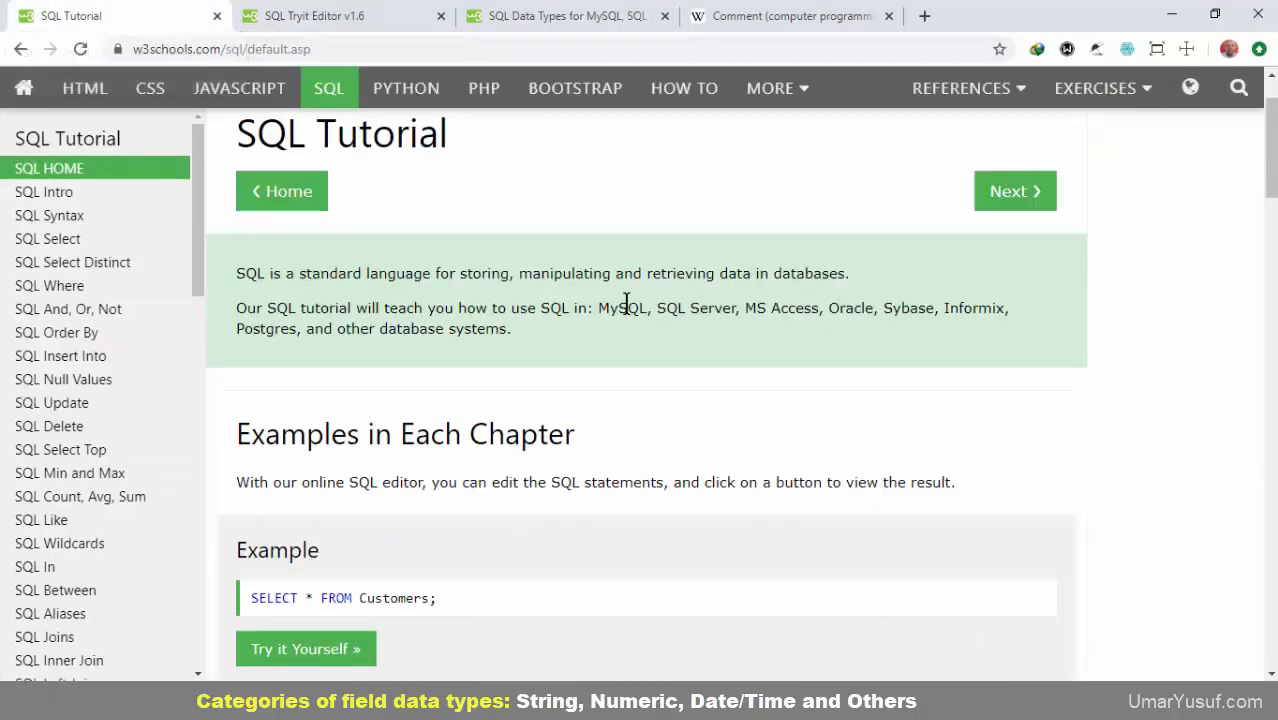
left_click_drag(599, 309, 672, 308)
left_click(677, 307)
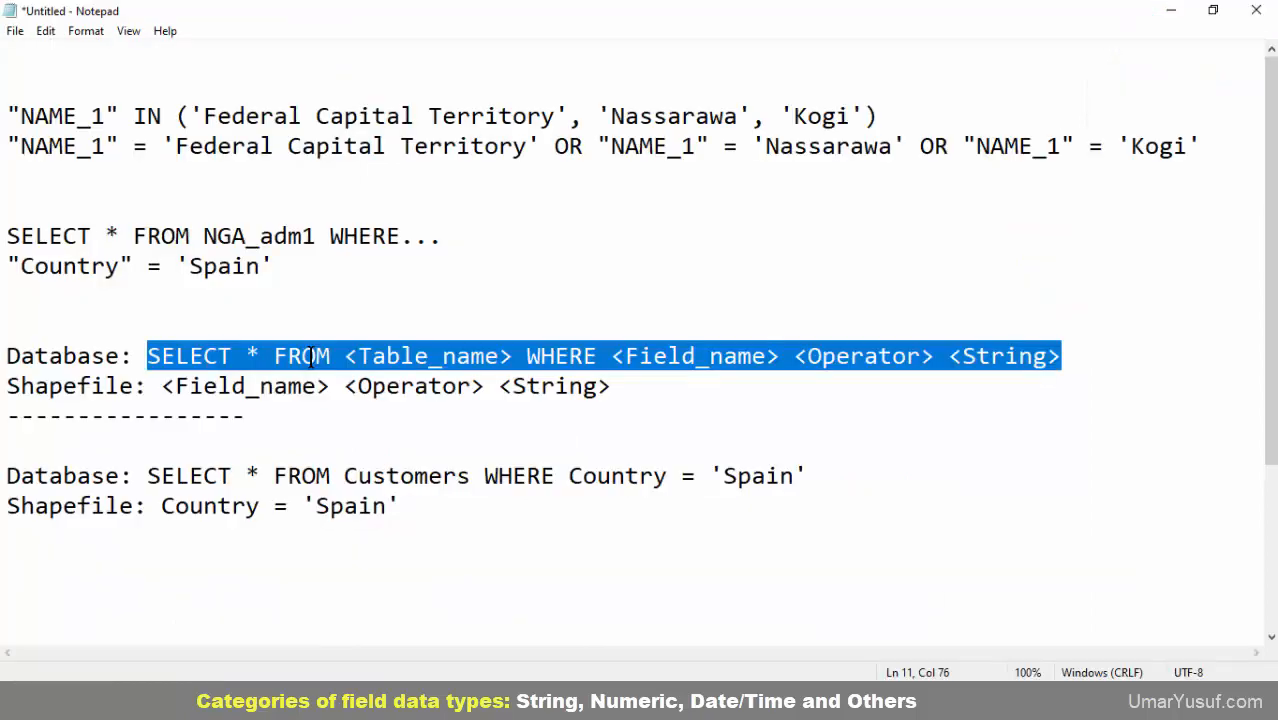
In Notepad, highlight SELECT * FROM <Table_name> WHERE and compare it with the Shapefile template's field name, operator and string placeholders.
left_click(310, 357)
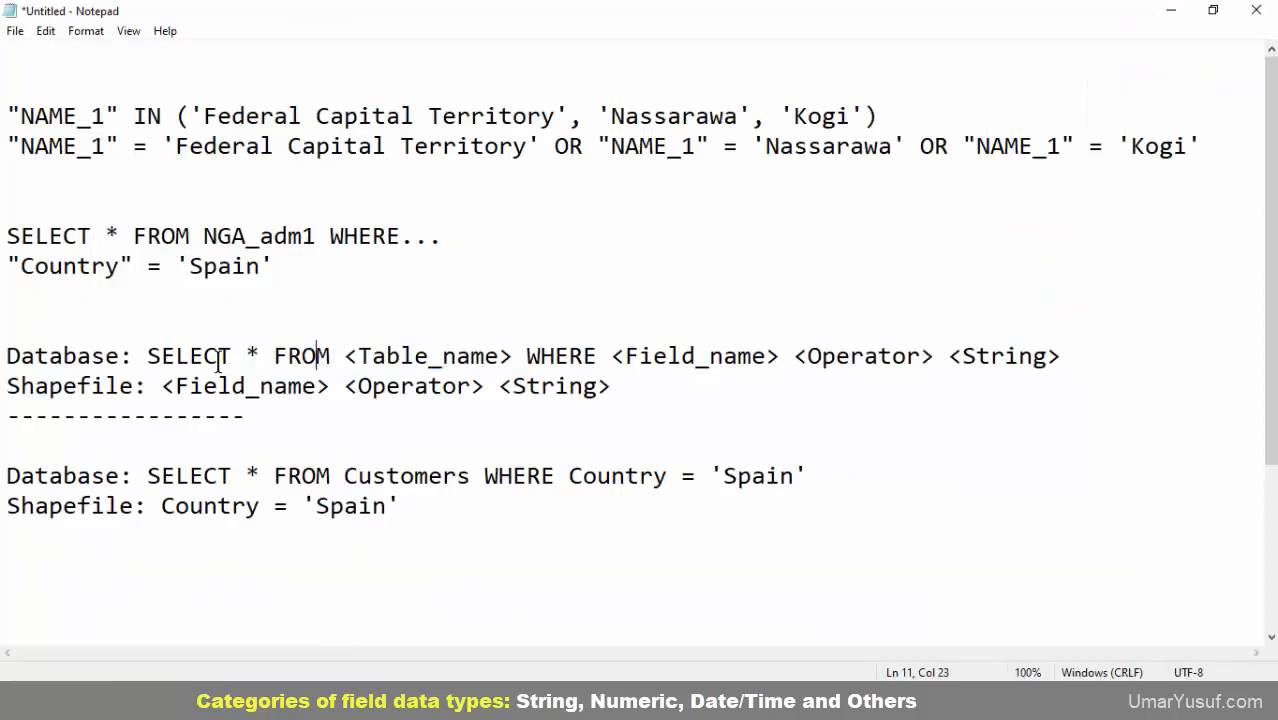
left_click(147, 386)
left_click_drag(603, 357, 150, 365)
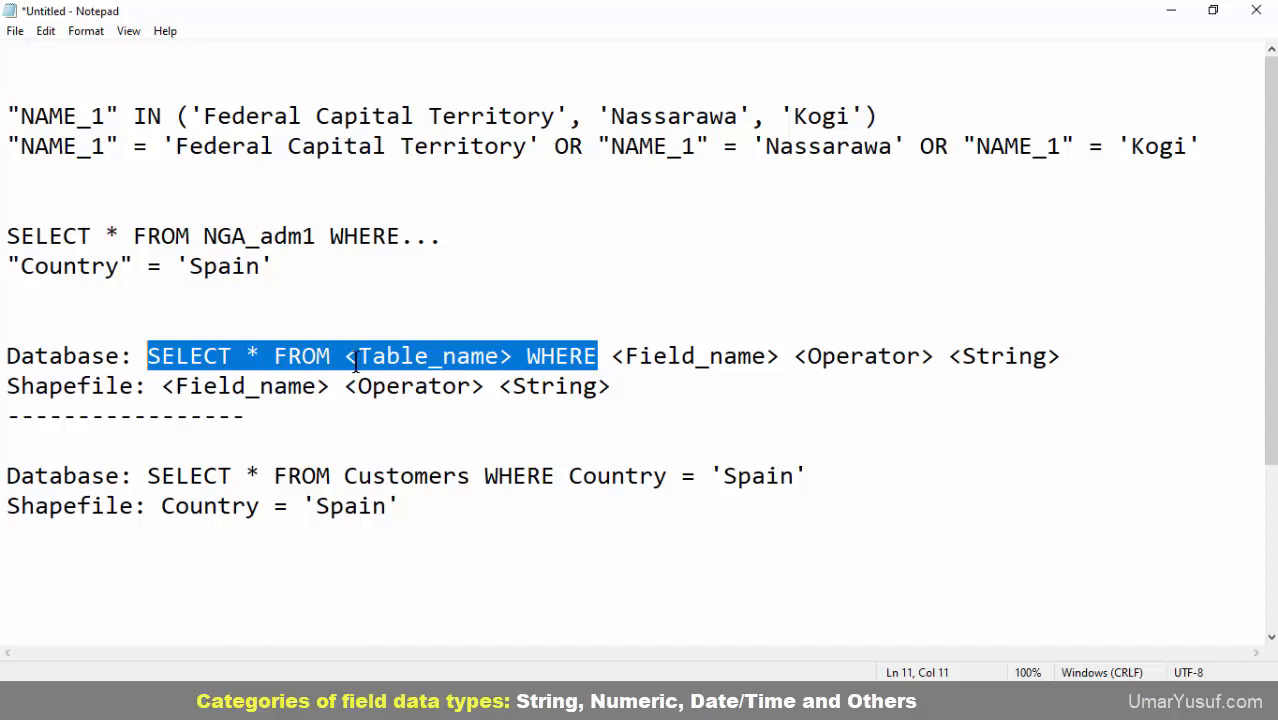
left_click(177, 388)
left_click(413, 384)
left_click(554, 388)
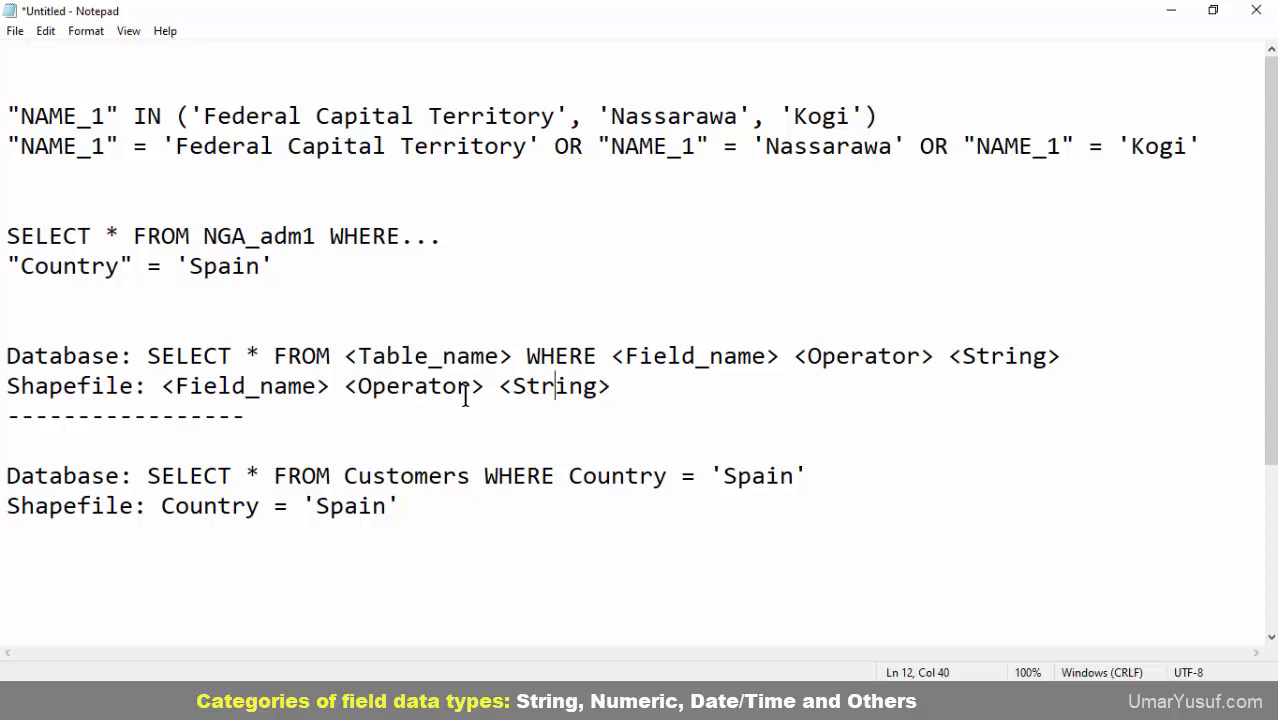
Copy SELECT * FROM Customers WHERE Country = 'Spain' from Notepad and switch to the W3Schools SQL Tryit Editor in Chrome.
left_click_drag(808, 476, 148, 468)
key("ctrl+c")
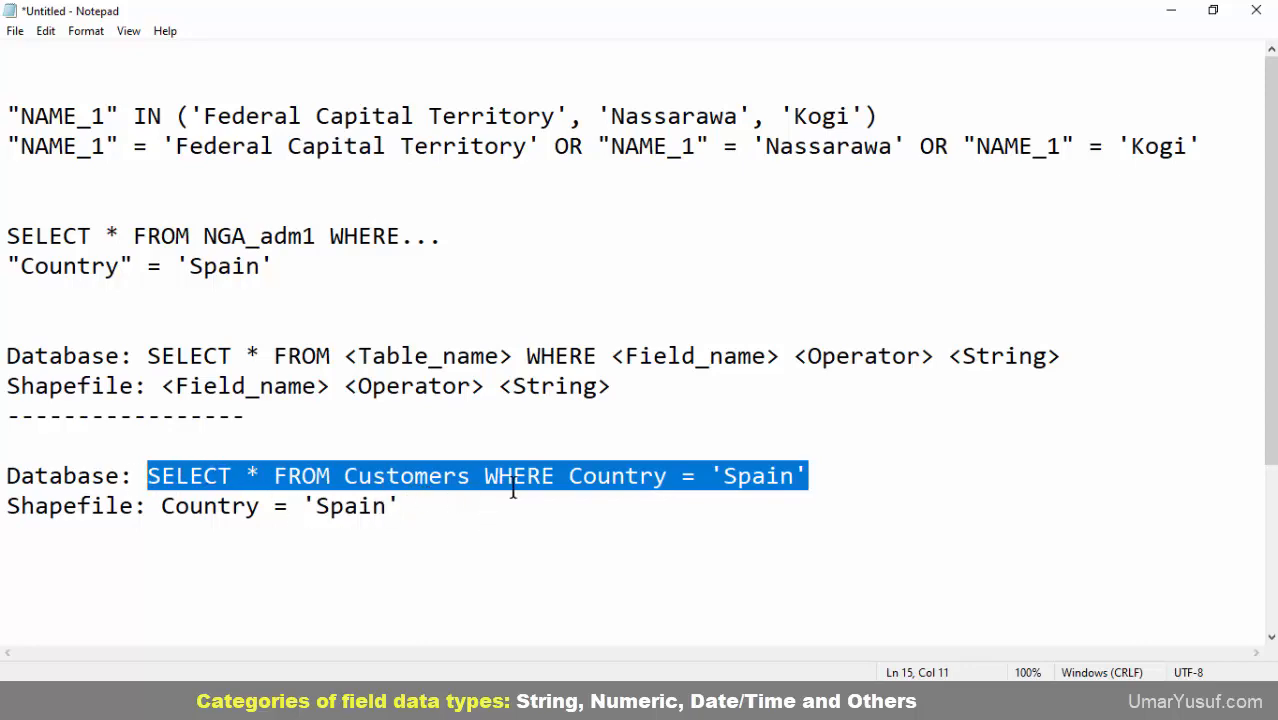
mouse_move(682, 705)
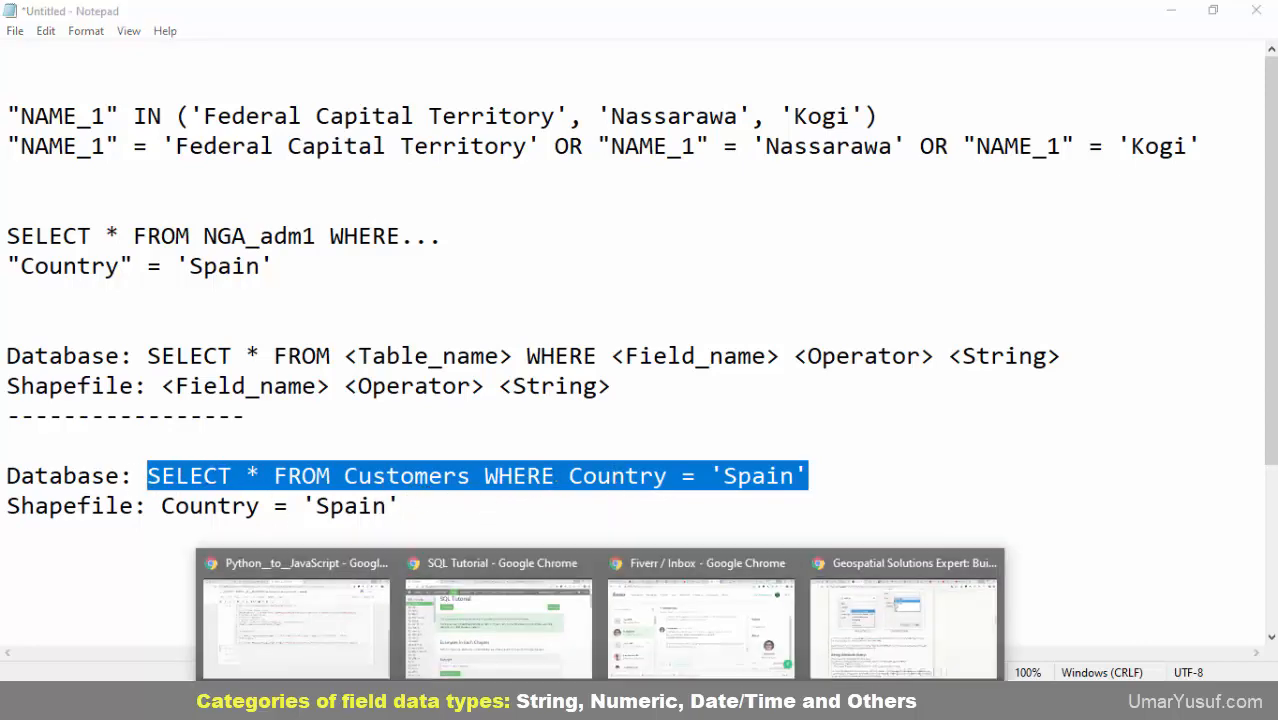
left_click(456, 556)
left_click(350, 18)
scroll(340, 248, "up", 2)
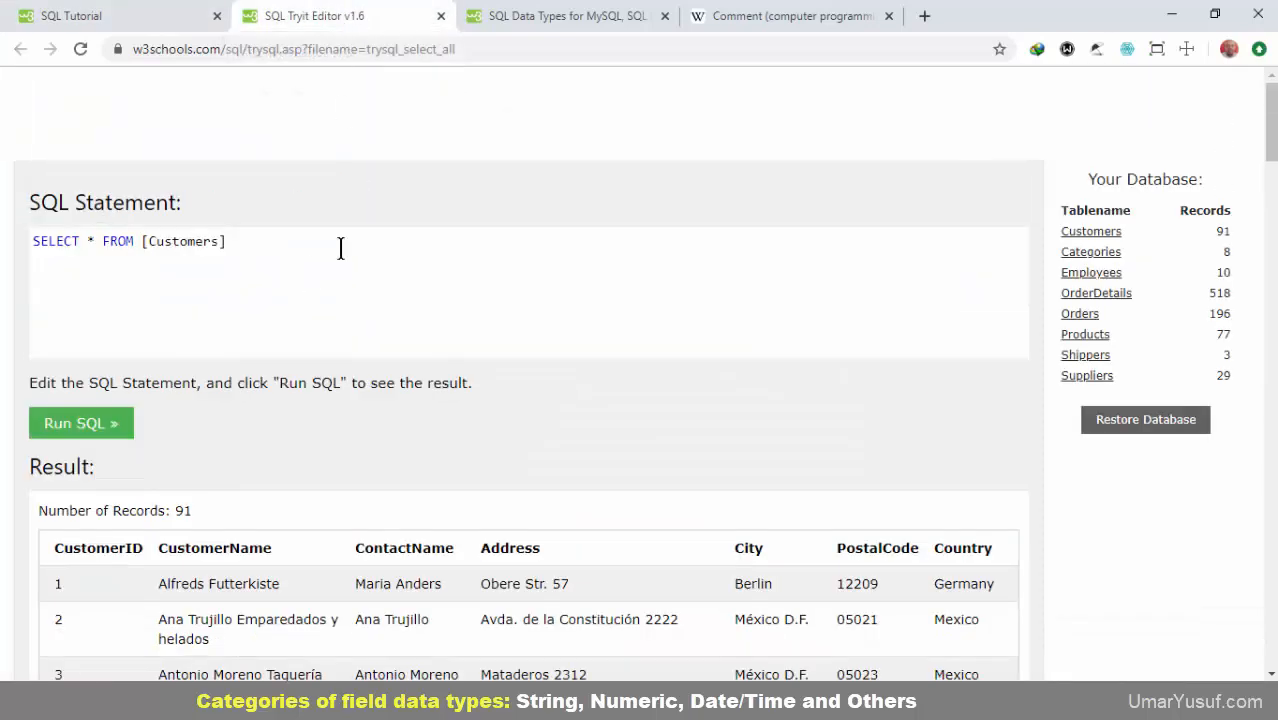
Replace the SQL statement with the copied Customers query, run it, and view the returned records.
key("ctrl+a")
key("Delete")
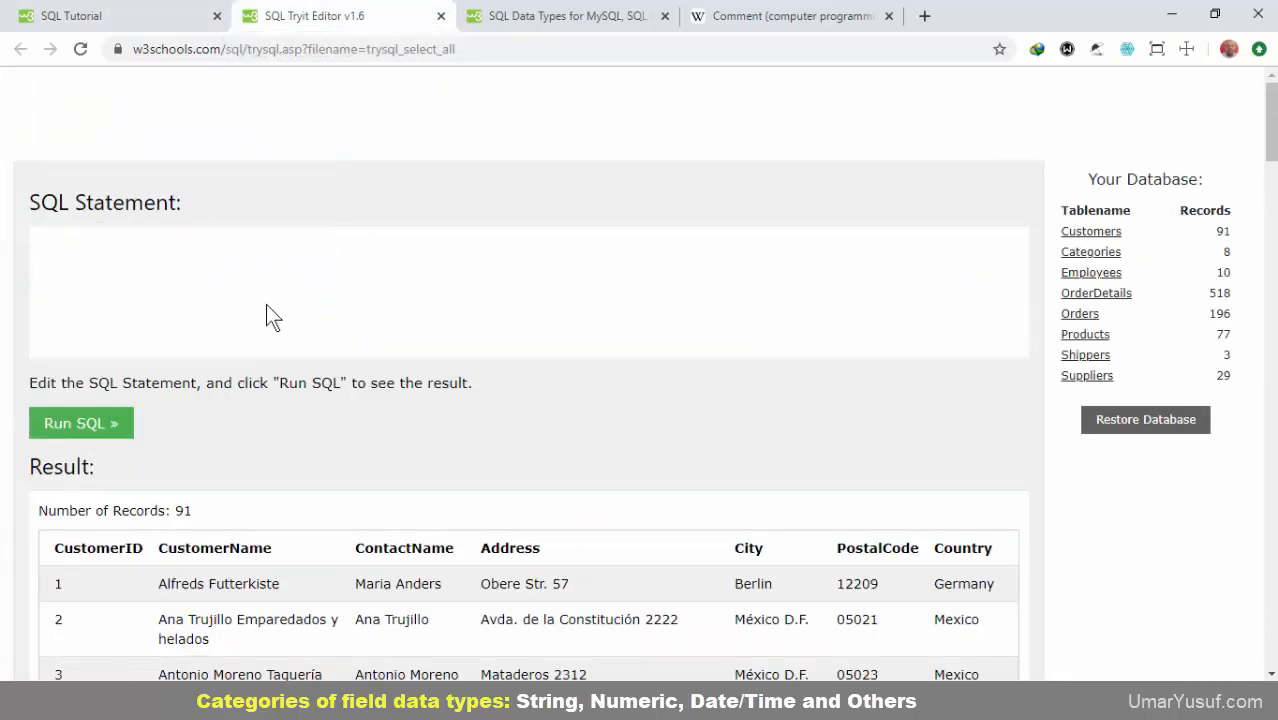
key("ctrl+v")
left_click(88, 424)
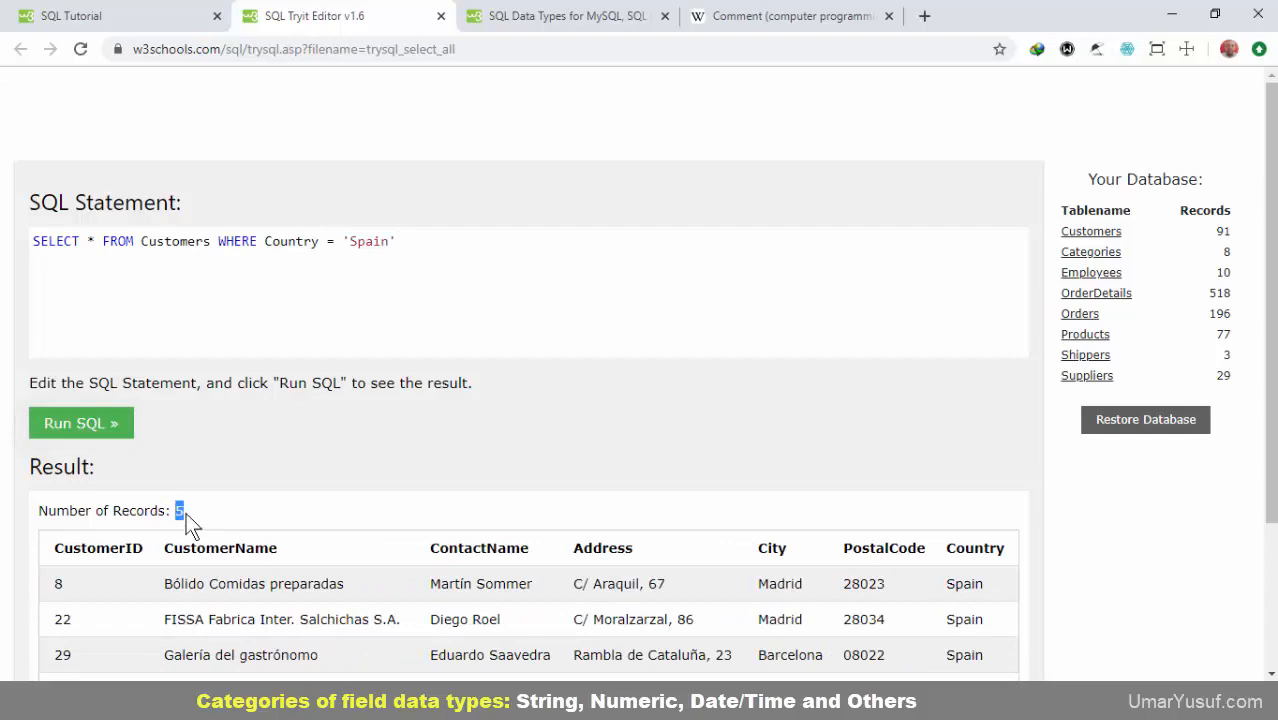
scroll(383, 544, "down", 2)
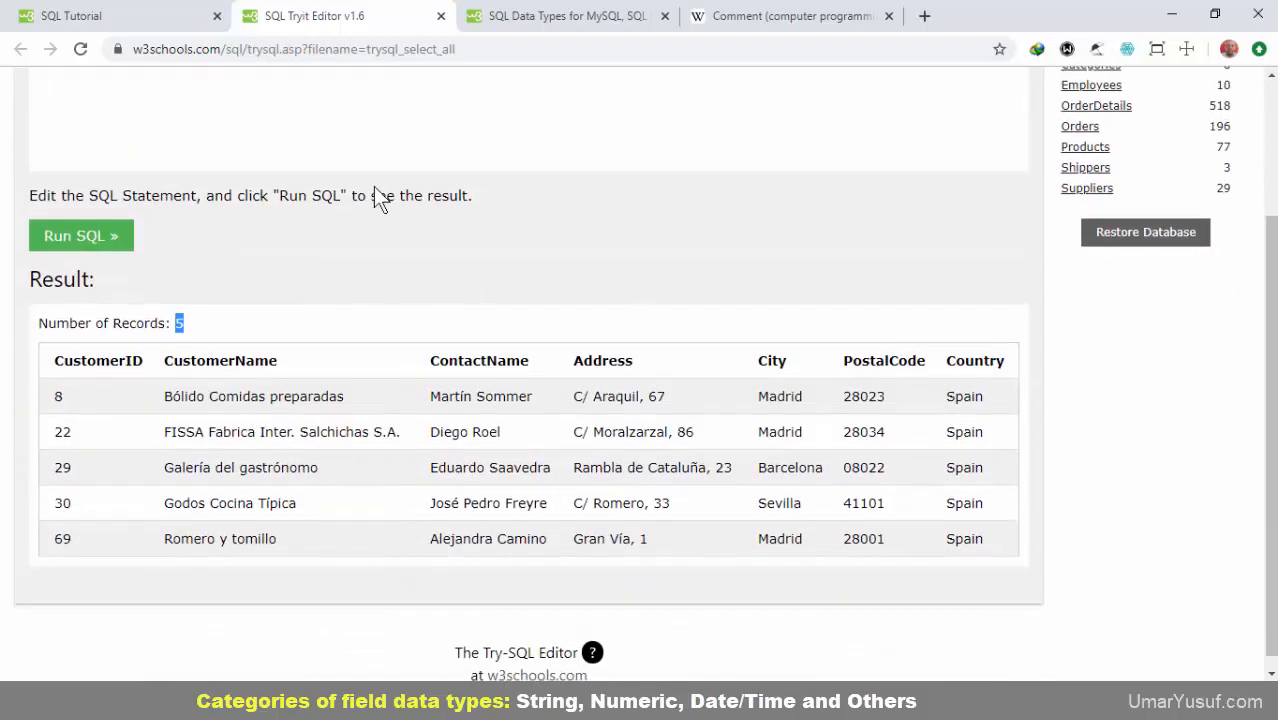
Point out SELECT, FROM and the Customers table in the SQL statement, and match them to the <Table_name> placeholder in Notepad.
scroll(373, 190, "up", 2)
left_click(62, 245)
left_click(131, 241)
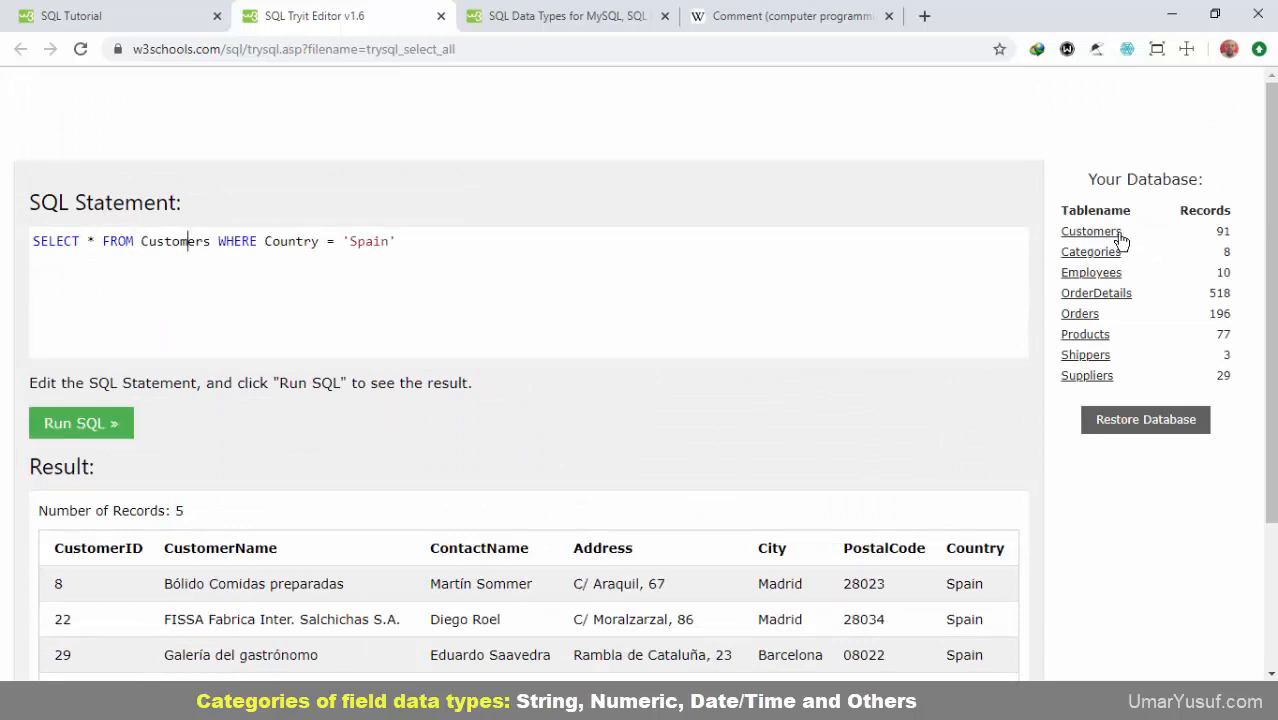
key("alt+Tab")
left_click(458, 355)
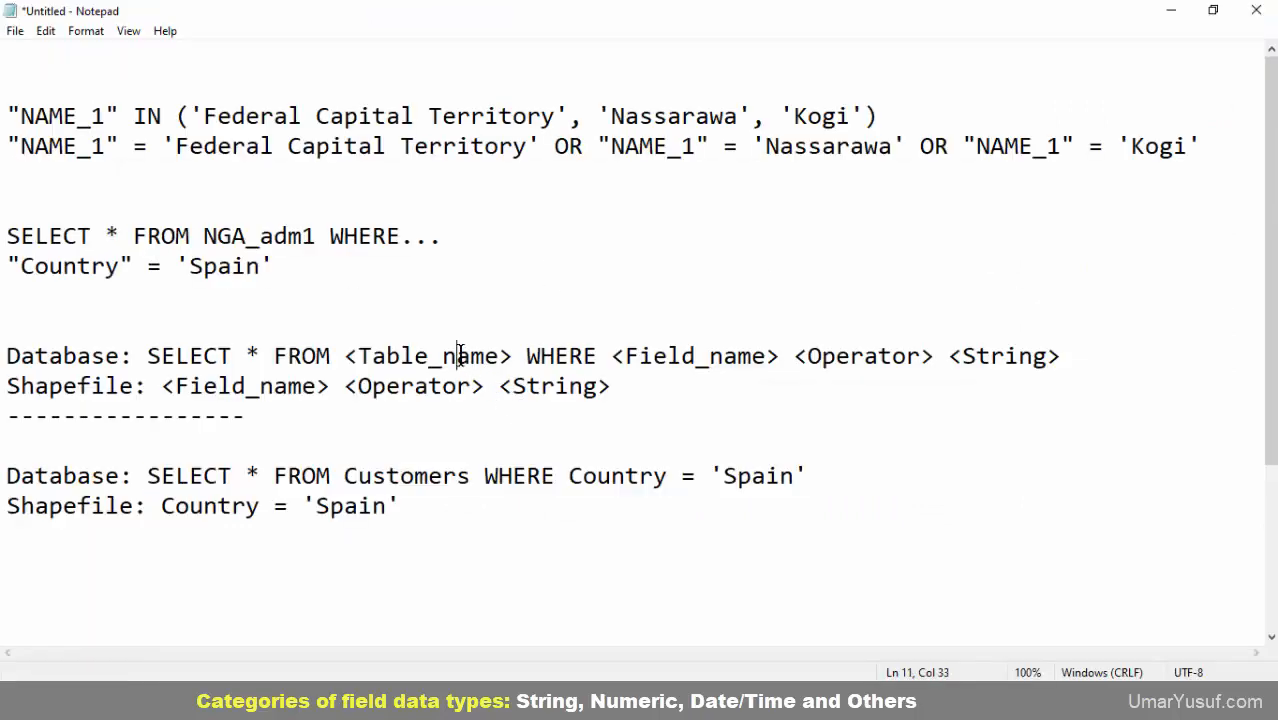
double_click(457, 354)
Highlight WHERE and Country in the browser's SQL statement, and match them to the <Field_name> placeholder in Notepad's Database template.
left_click(1172, 14)
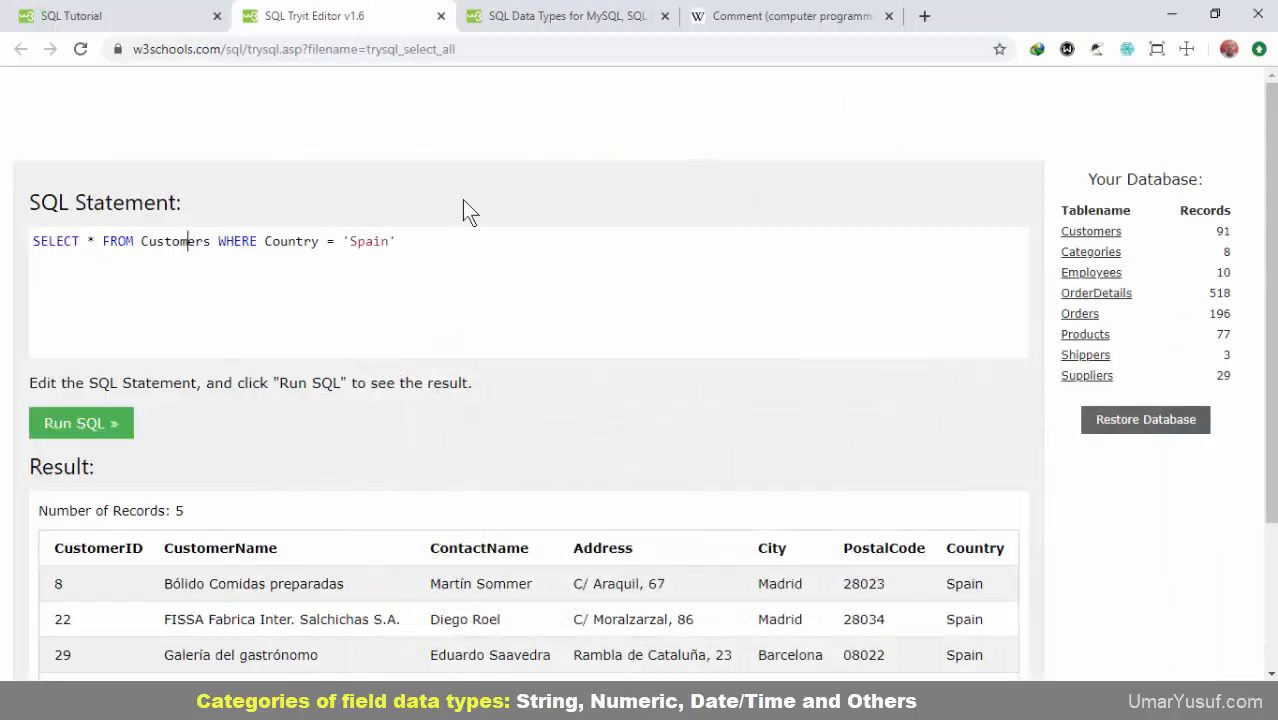
double_click(241, 243)
double_click(289, 245)
left_click(850, 702)
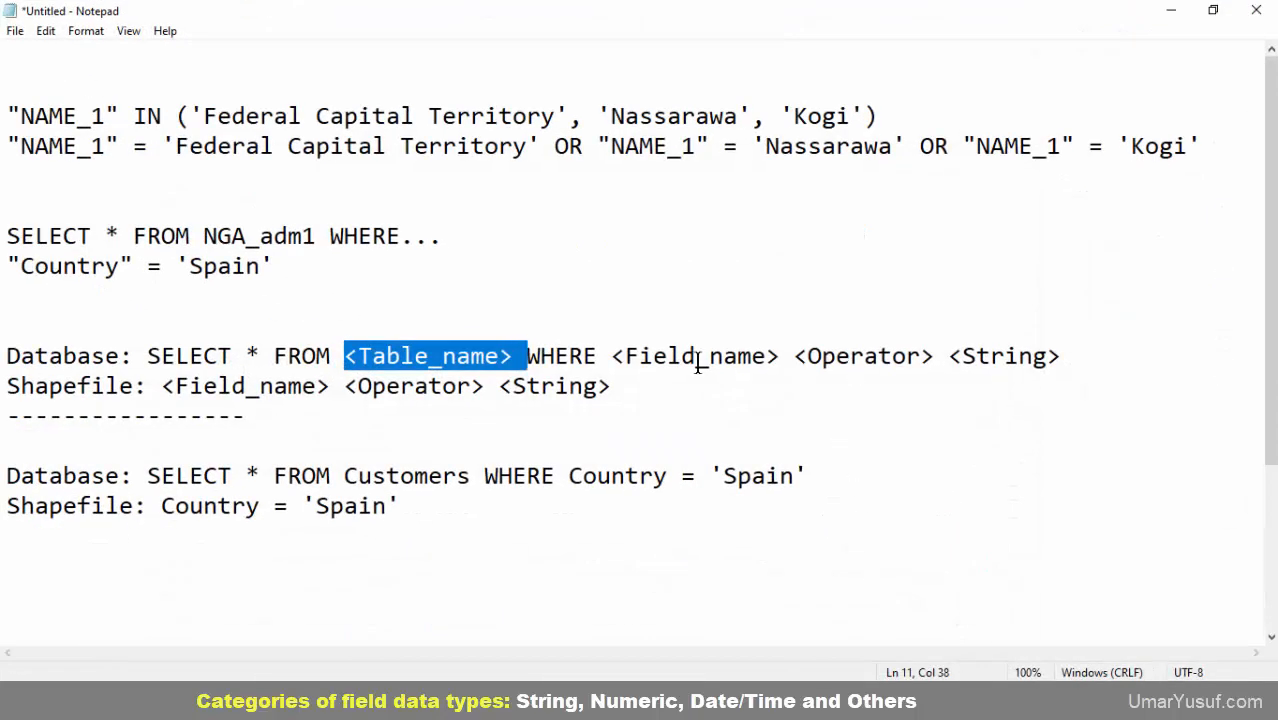
left_click_drag(612, 355, 780, 355)
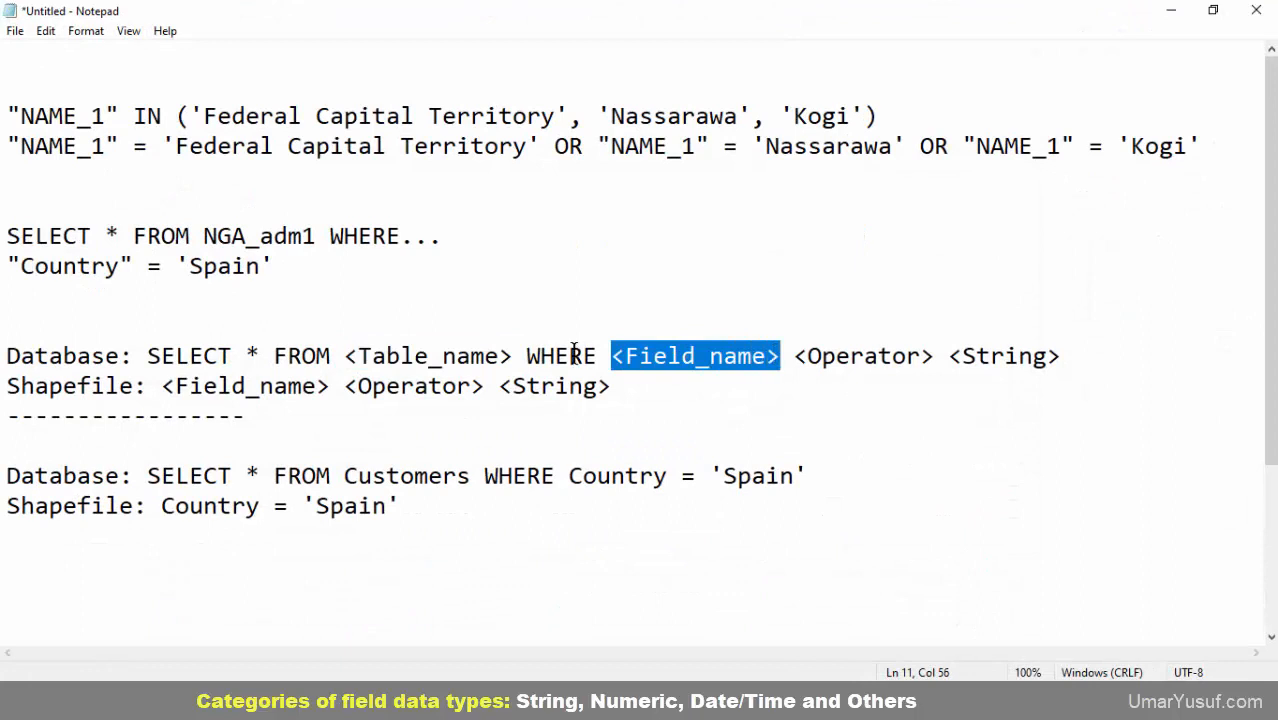
Compare <Operator> and <String> in Notepad's Database template with = and 'Spain' in the browser's SQL statement.
key("alt+Tab")
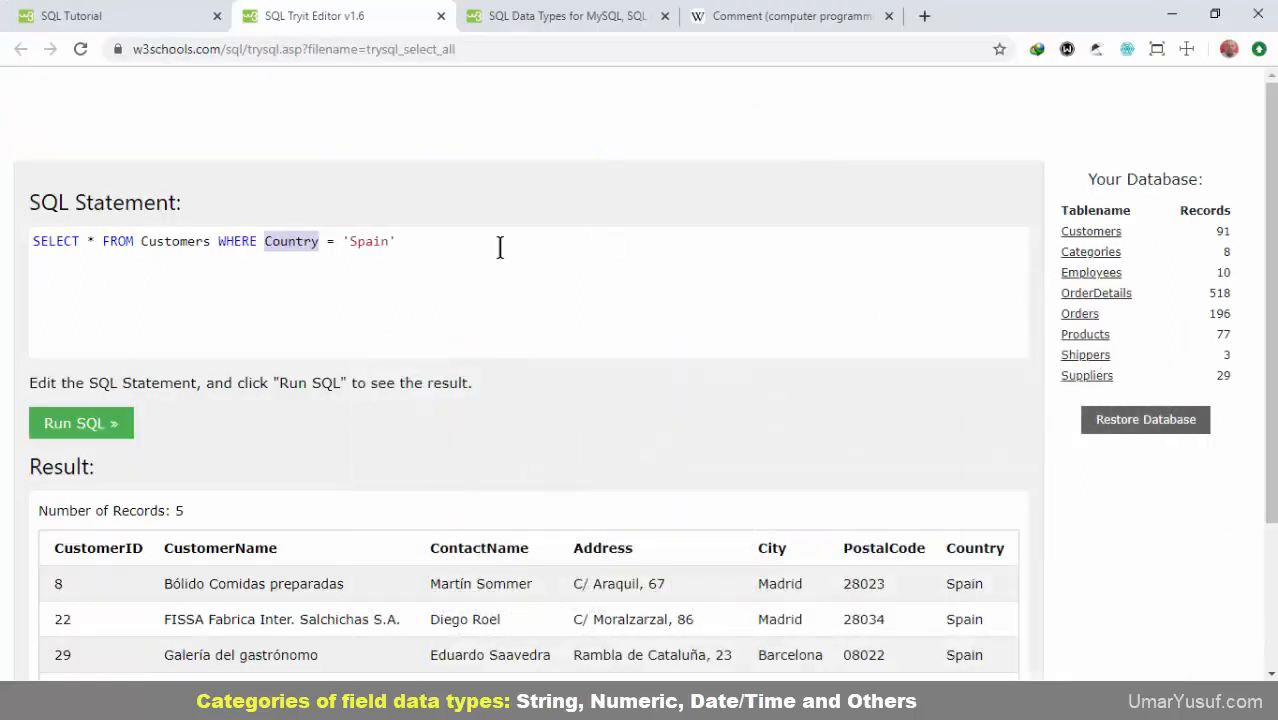
left_click(282, 249)
key("alt+Tab")
left_click_drag(795, 356, 1083, 354)
left_click(950, 356)
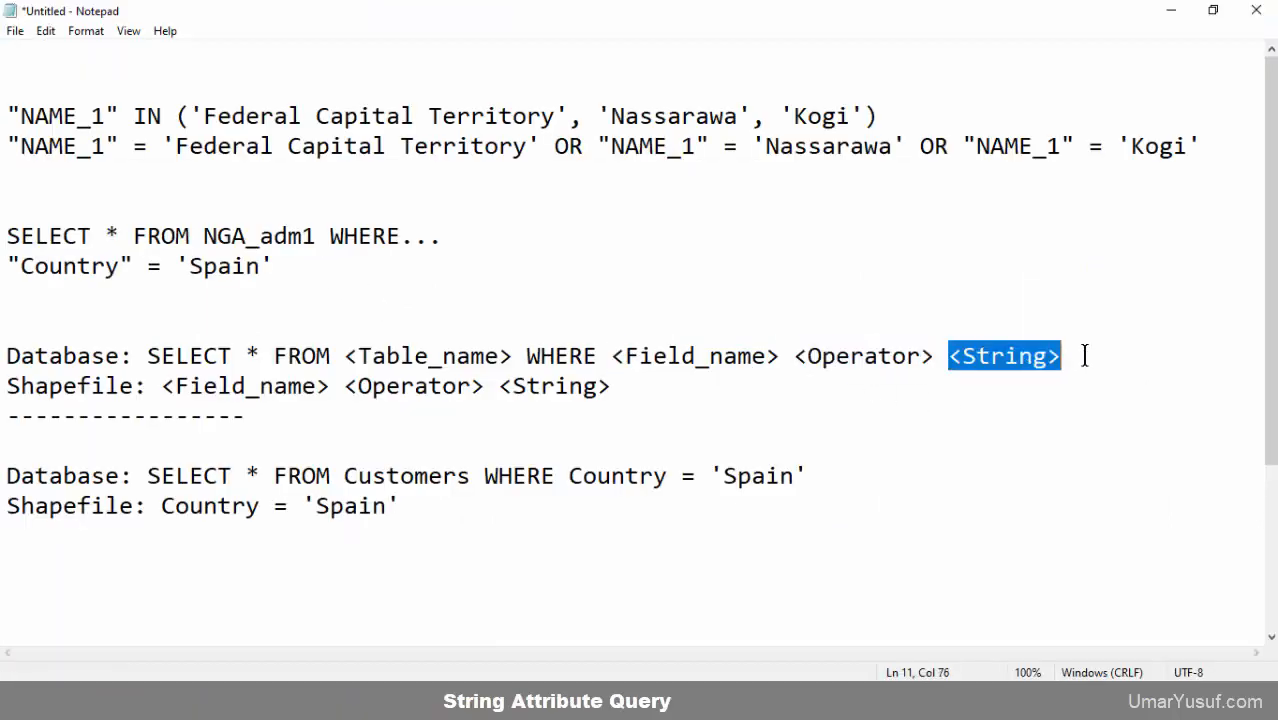
left_click(1170, 11)
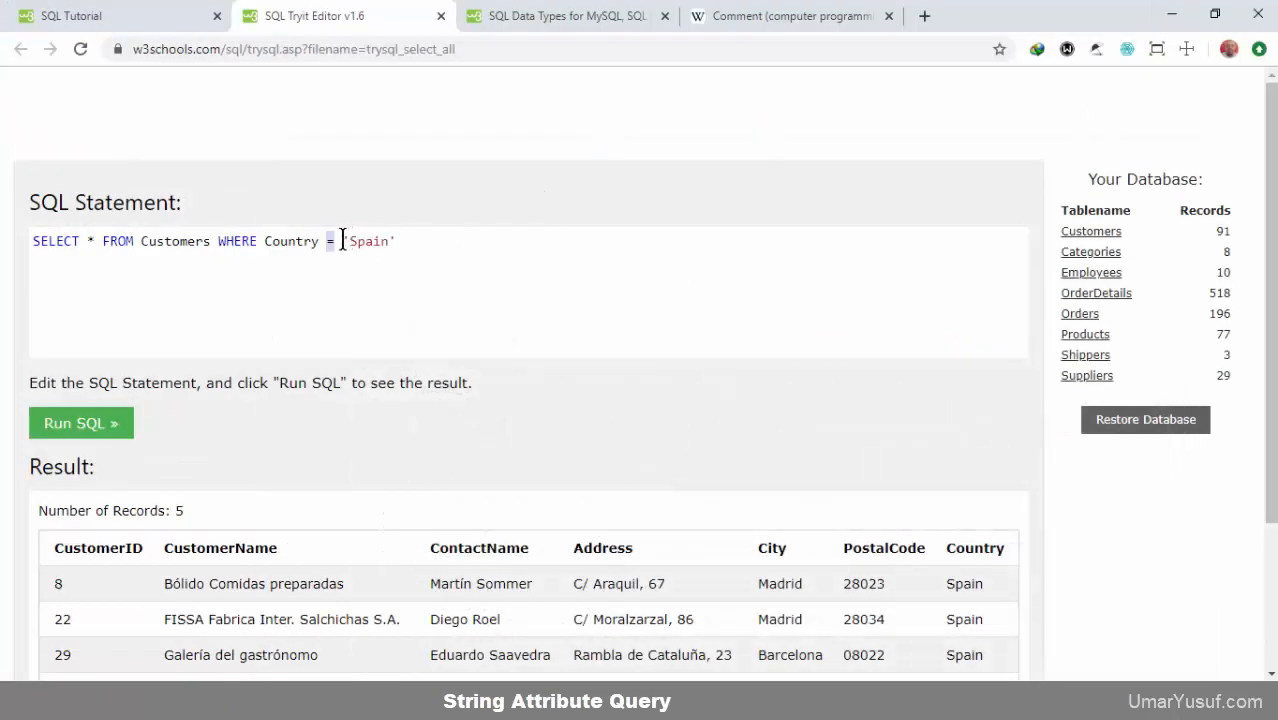
left_click_drag(342, 240, 424, 245)
left_click(381, 289)
Run the Customers query again and look through the result records.
left_click(105, 424)
scroll(185, 510, "down", 2)
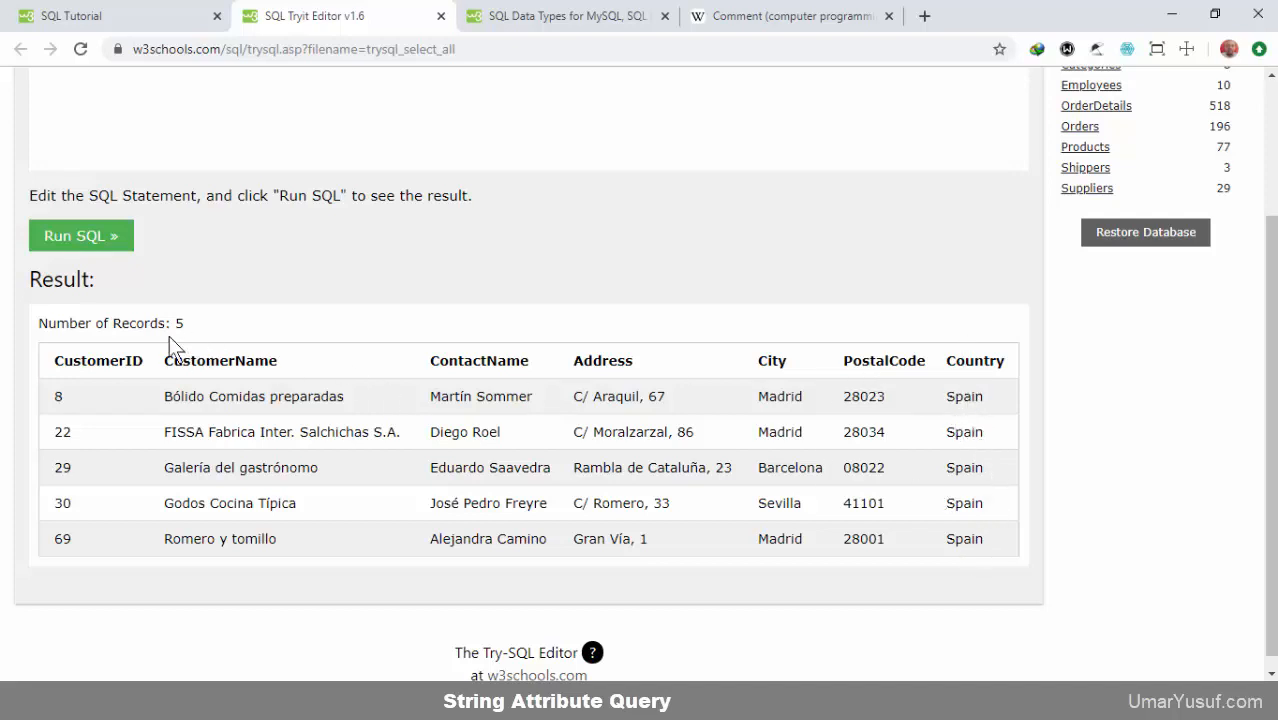
scroll(409, 375, "up", 2)
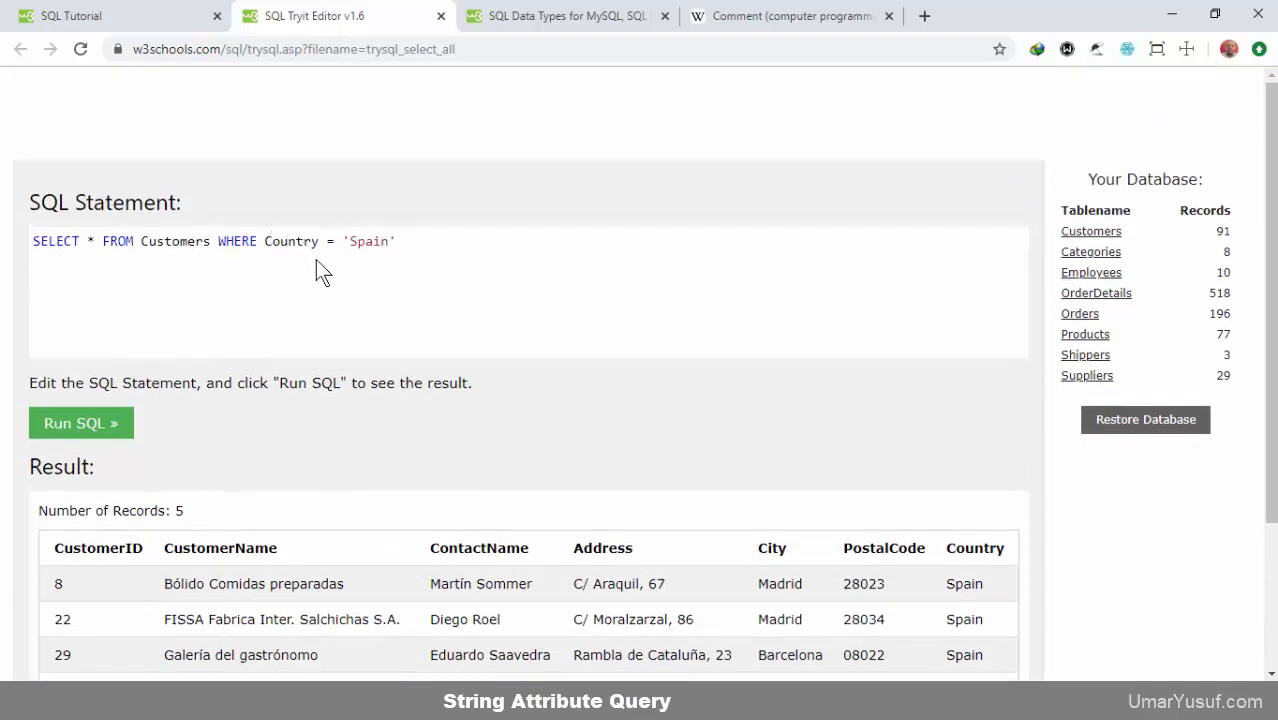
Highlight Country in the browser's SQL statement, and match it to <Field_name> and Country in Notepad's Shapefile lines.
left_click_drag(284, 250, 18, 232)
left_click(265, 243)
left_click_drag(265, 243, 318, 243)
key("alt+Tab")
left_click_drag(331, 389, 160, 393)
double_click(205, 508)
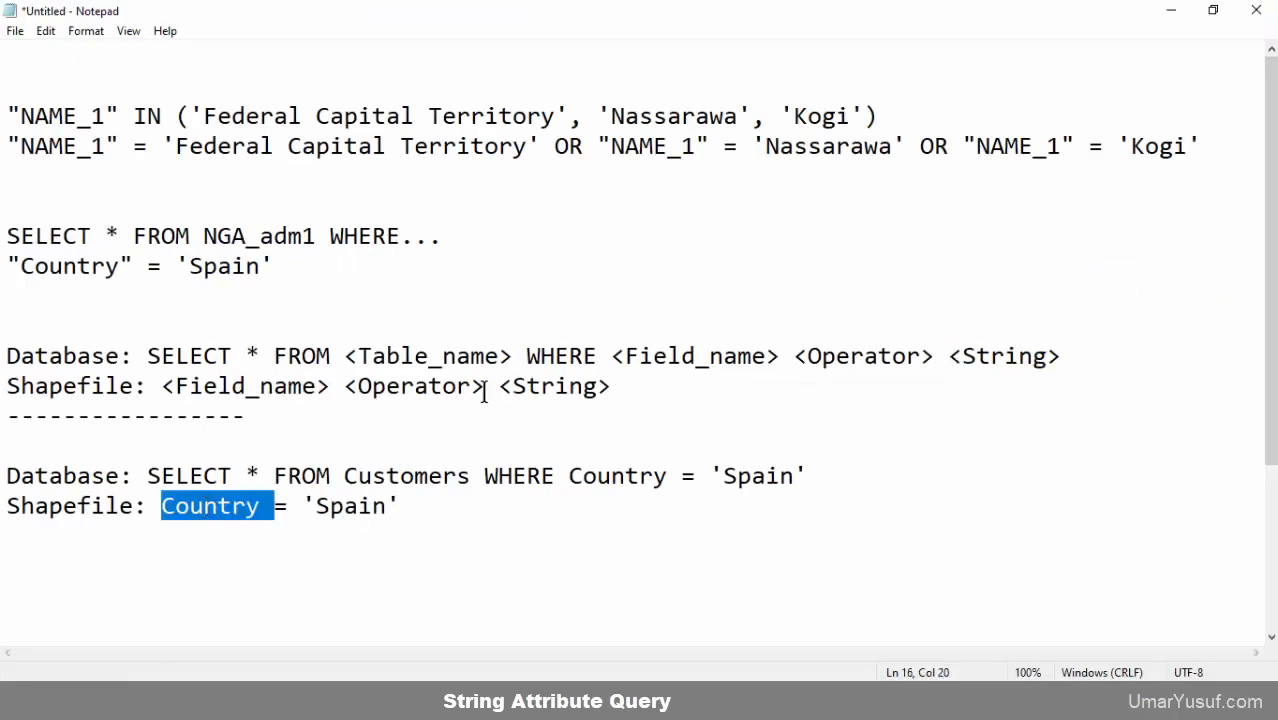
Match <Operator> to = and <String> to 'Spain' in the Shapefile lines, ending with all of Country = 'Spain' highlighted.
left_click_drag(485, 383, 333, 388)
double_click(281, 506)
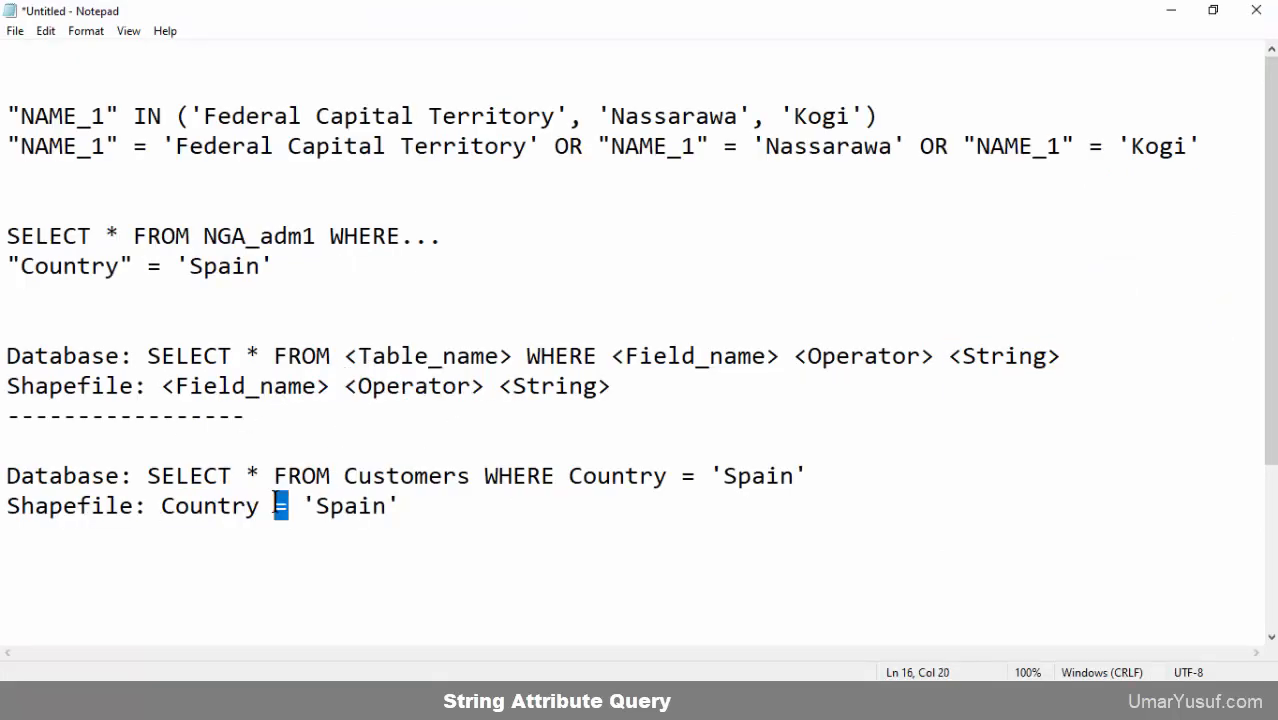
left_click_drag(609, 386, 499, 388)
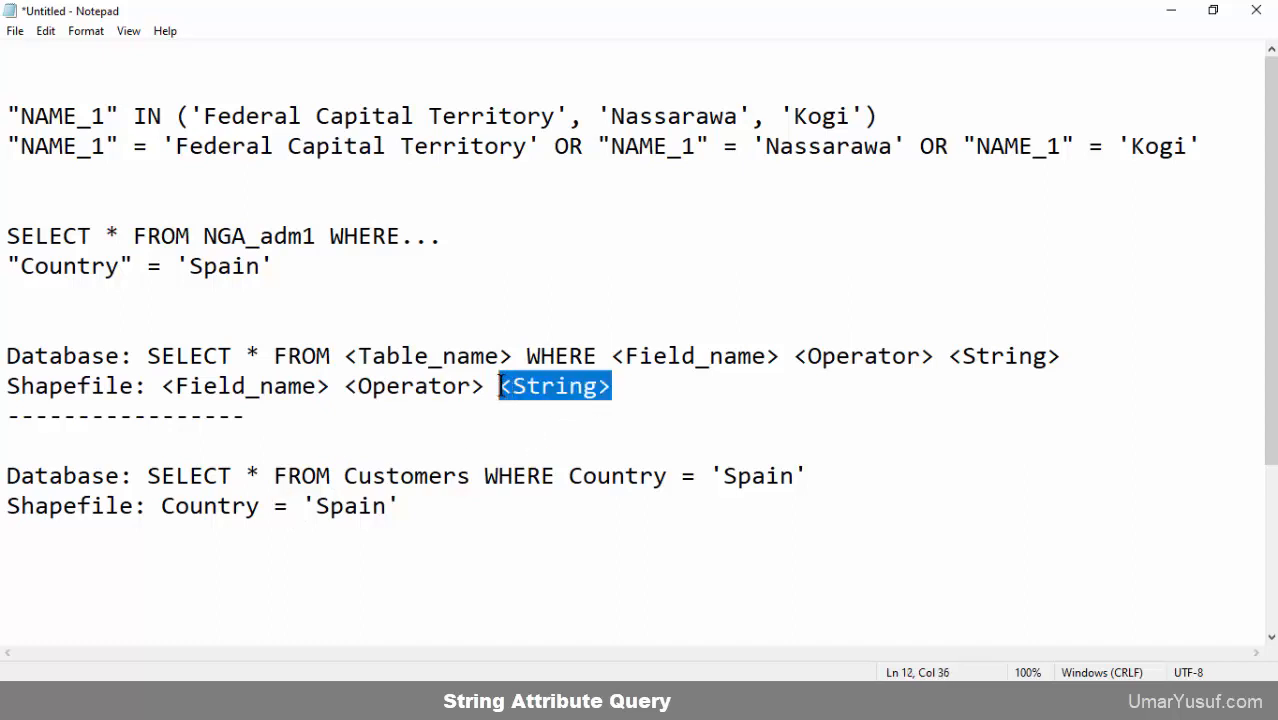
left_click_drag(400, 506, 176, 508)
double_click(371, 500)
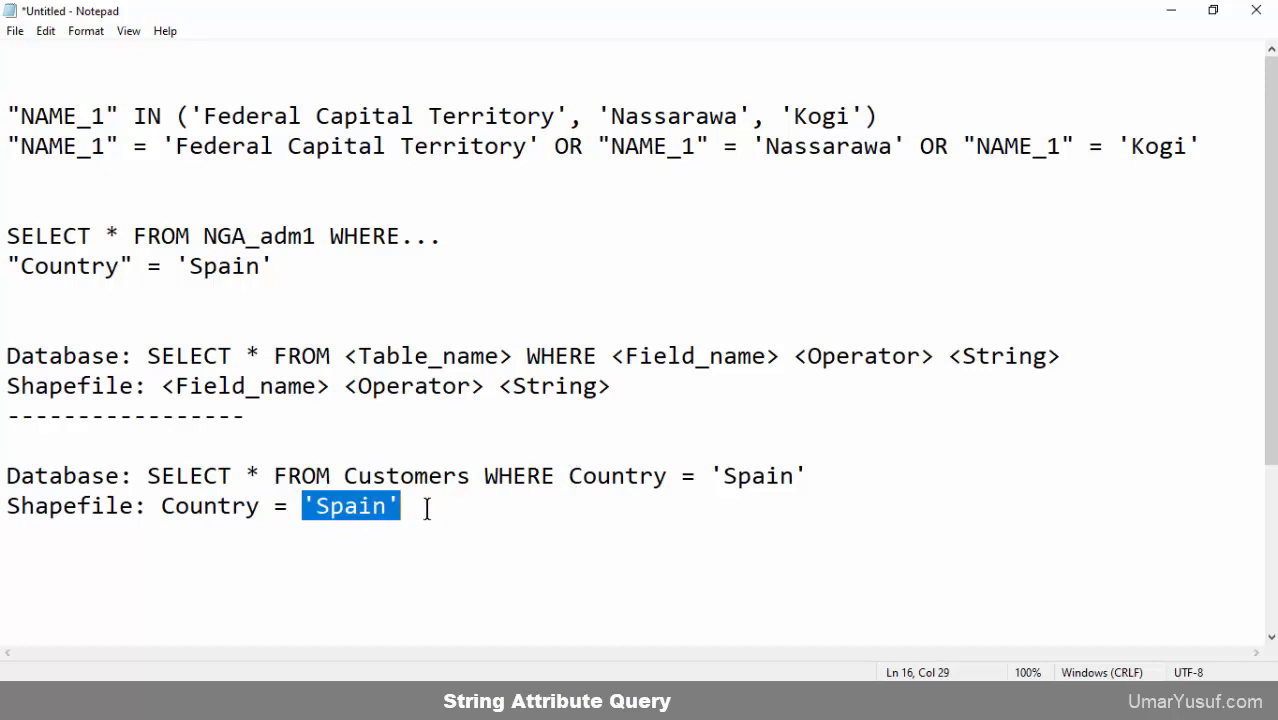
left_click_drag(427, 509, 160, 508)
Switch to ArcMap, dock the Customers attribute table beside the map, and zoom to the Customers layer.
left_click(704, 697)
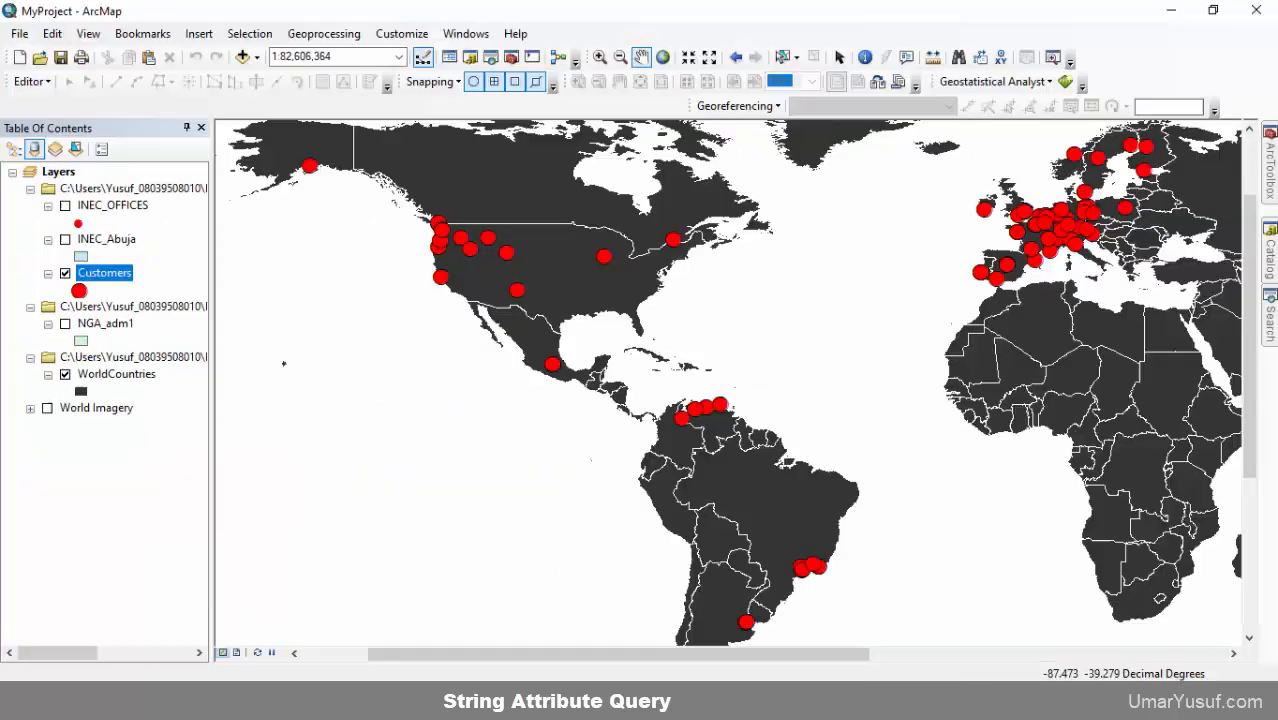
right_click(110, 278)
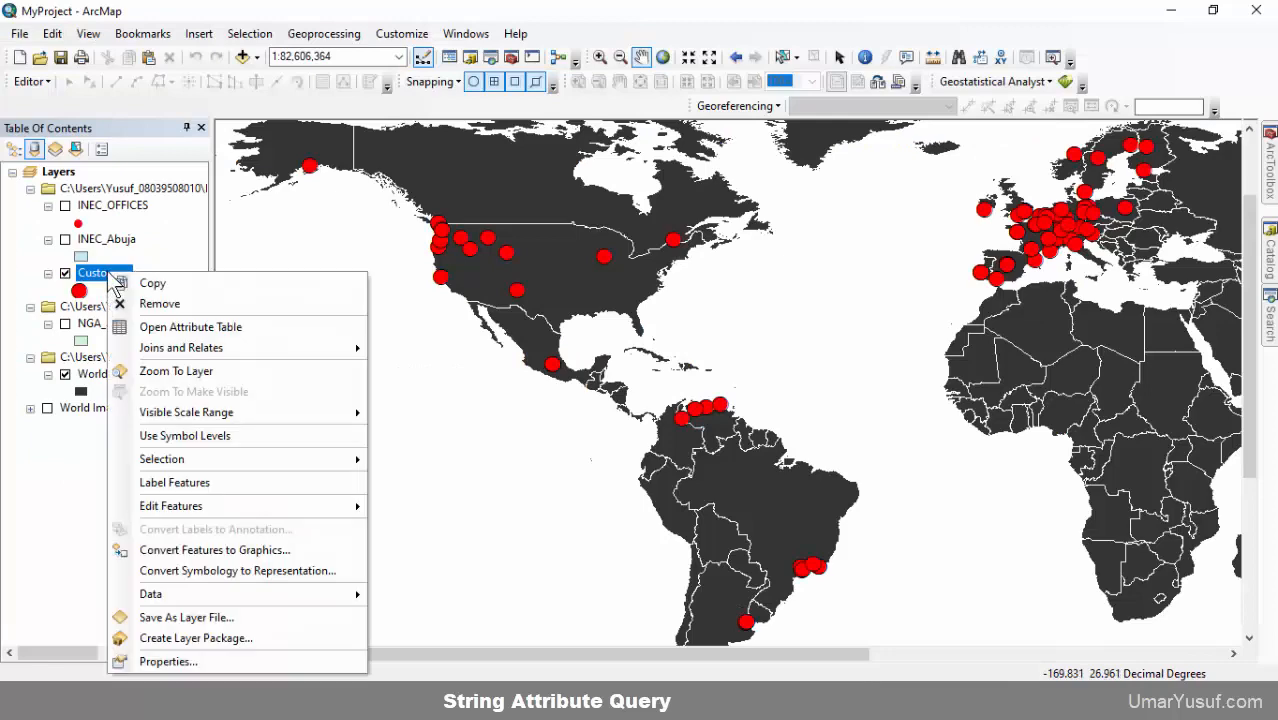
left_click(178, 325)
left_click_drag(1127, 92, 1258, 352)
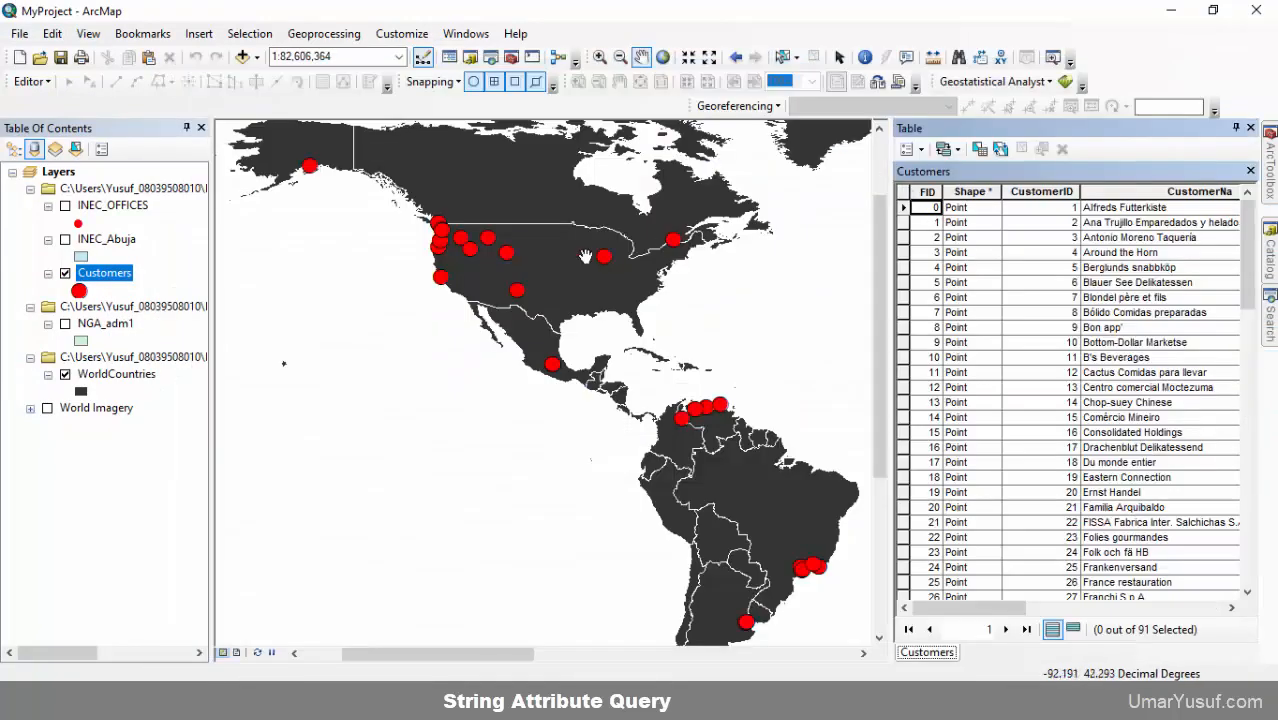
right_click(104, 273)
left_click(180, 370)
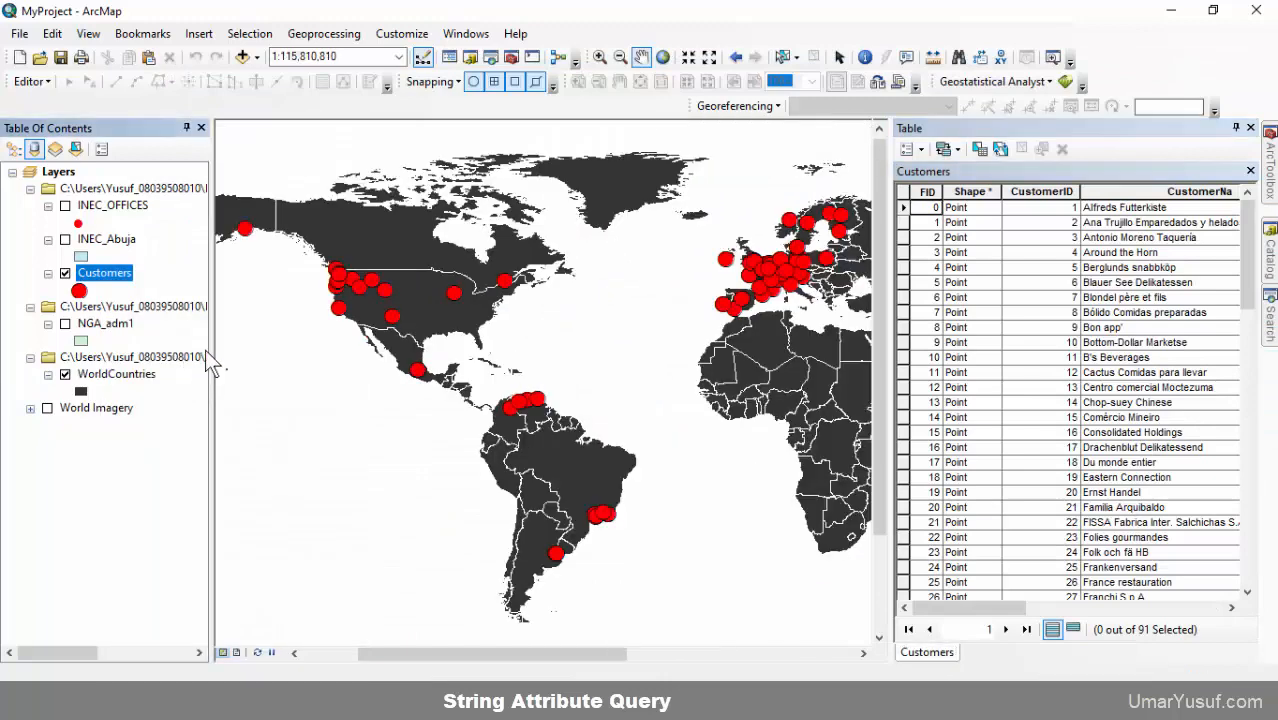
Open Select by Attributes for the Customers table, and check the number of records the query returned on the W3Schools page.
left_click(979, 150)
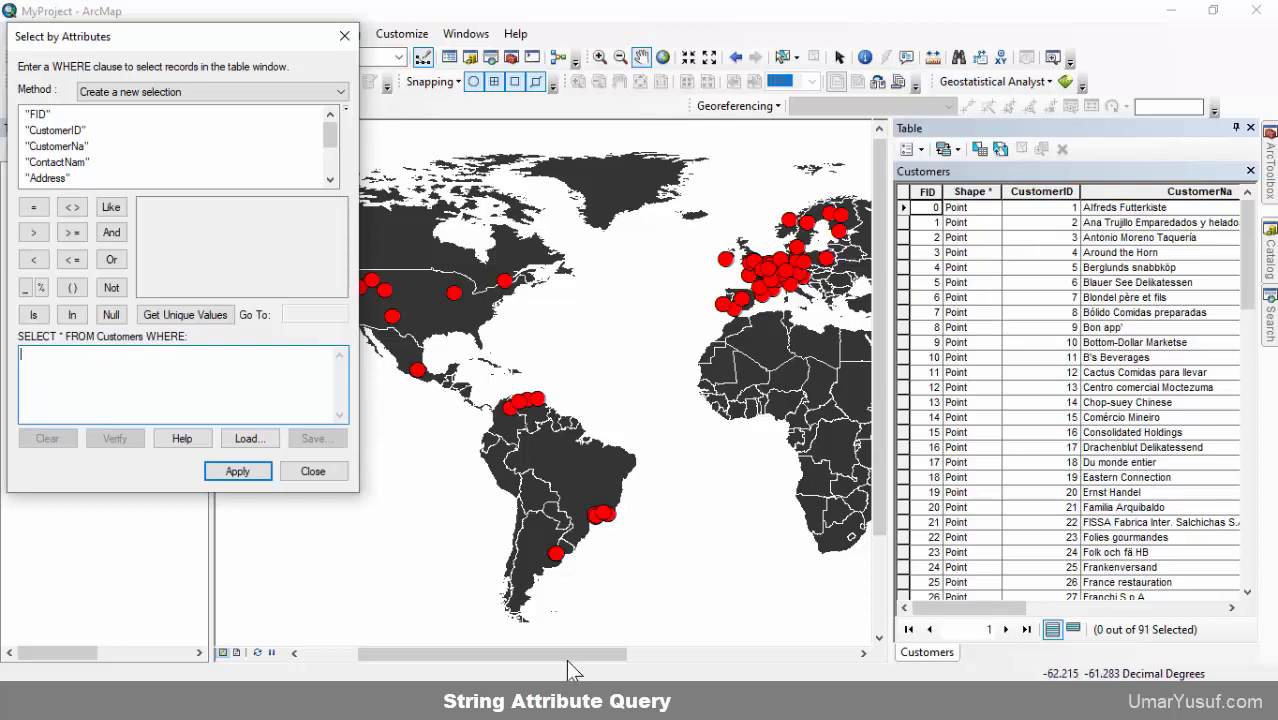
left_click(495, 629)
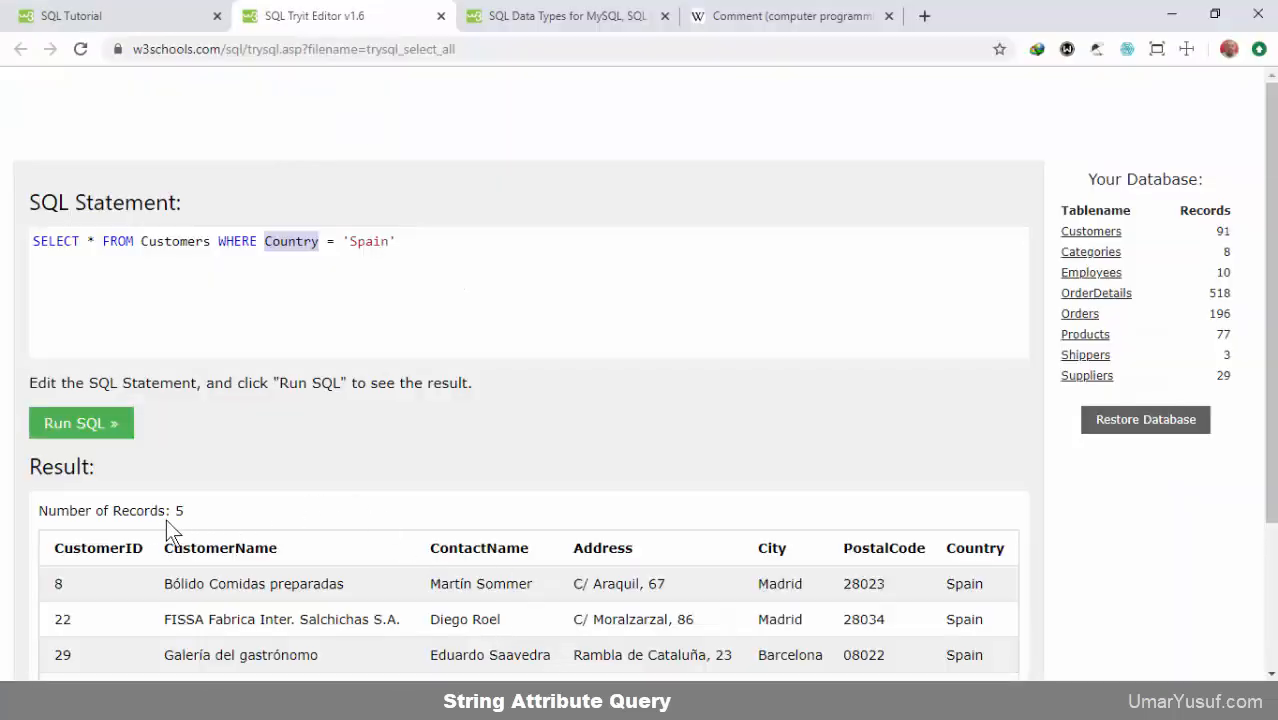
left_click_drag(157, 510, 205, 522)
left_click(1168, 14)
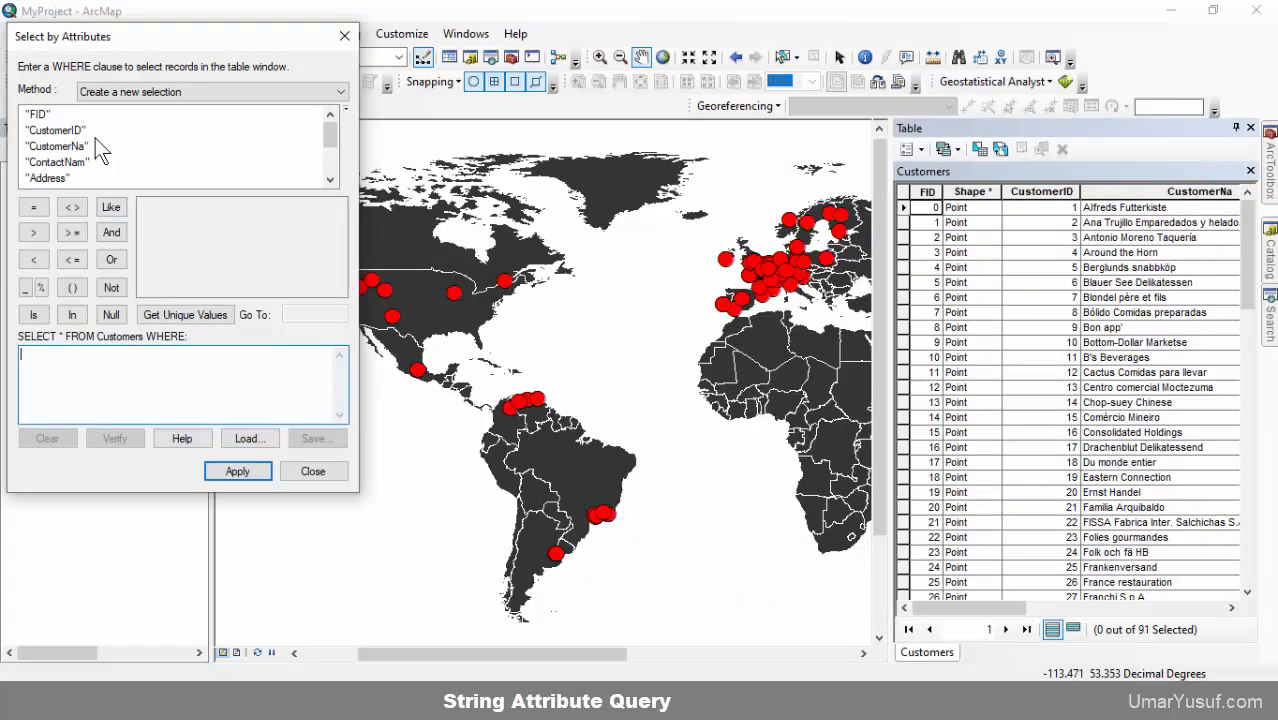
Find the "Country" field in the field list, and review the Shapefile template's field name, operator and string placeholders in Notepad.
scroll(98, 180, "down", 2)
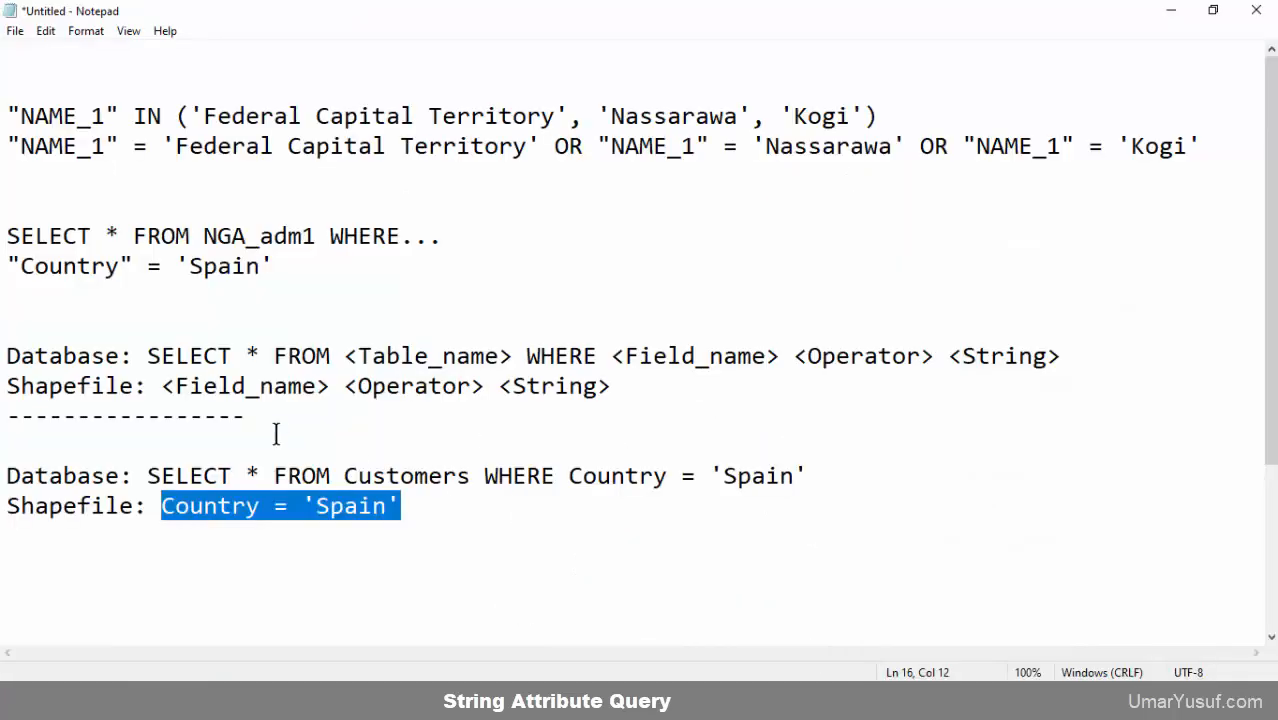
left_click(244, 386)
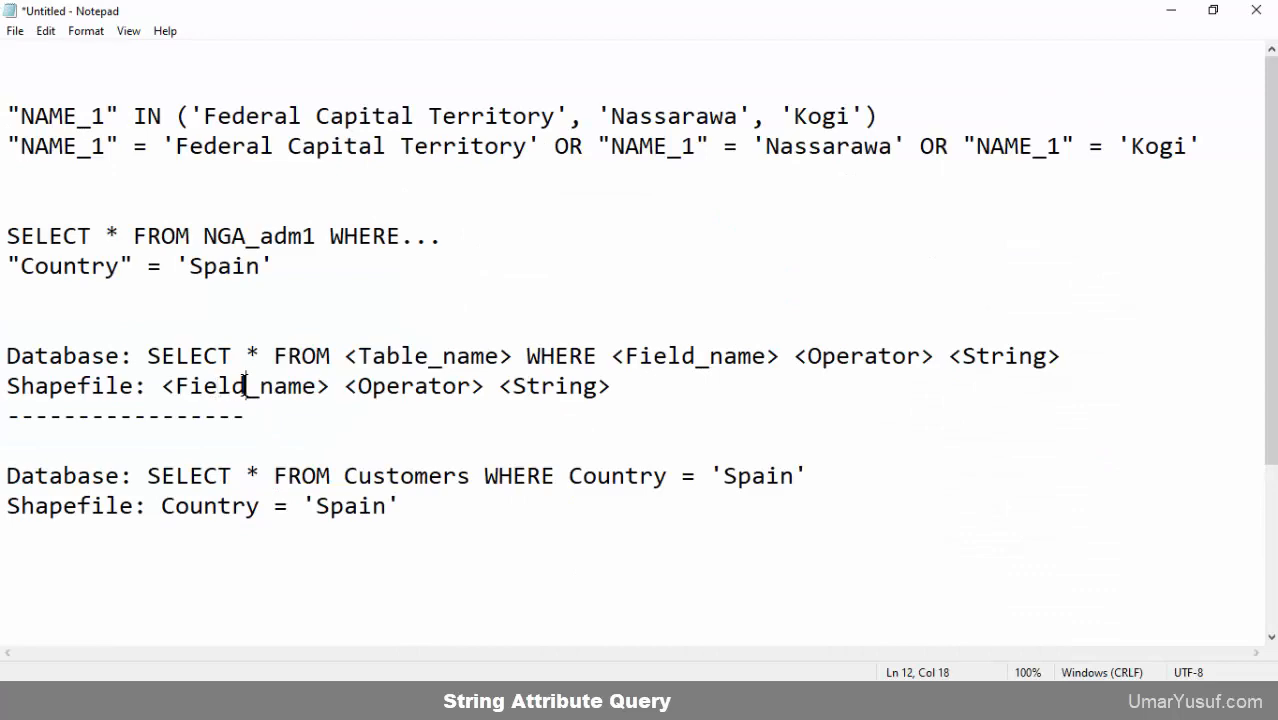
double_click(244, 386)
double_click(393, 388)
double_click(540, 390)
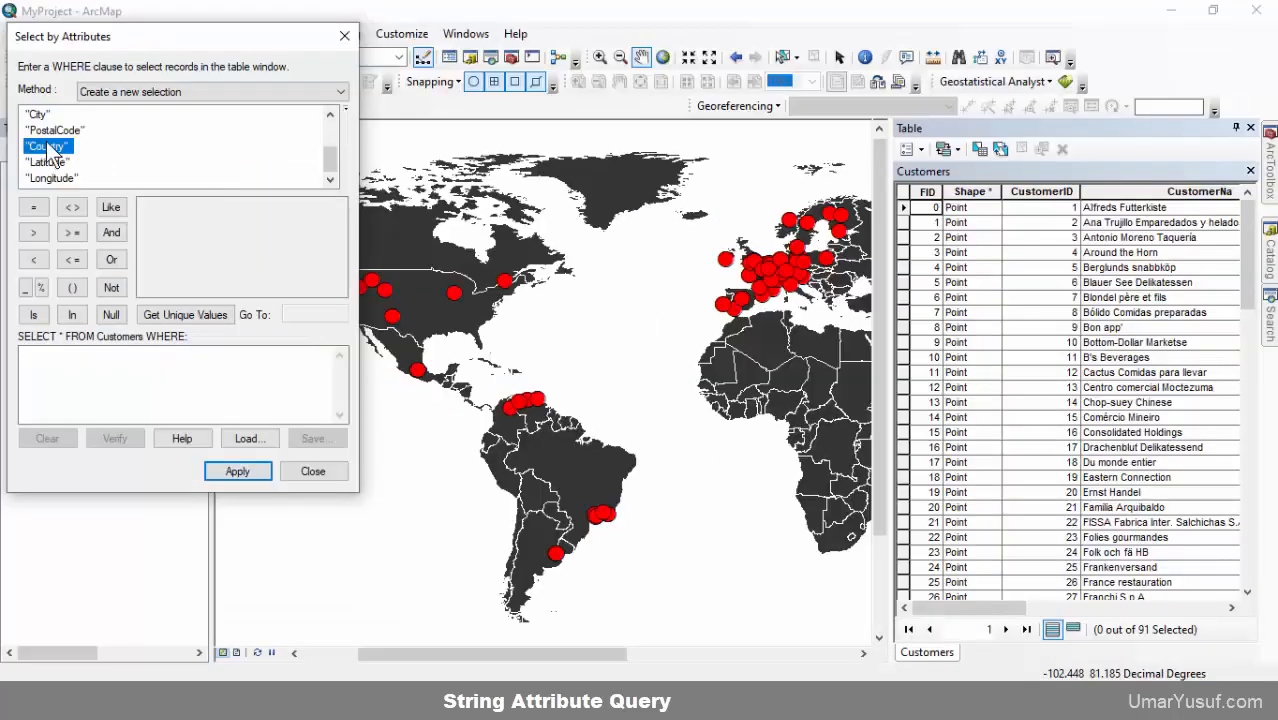
Build the WHERE clause "Country" = 'Spain' for the Customers table, picking 'Spain' from the field's unique values.
double_click(47, 147)
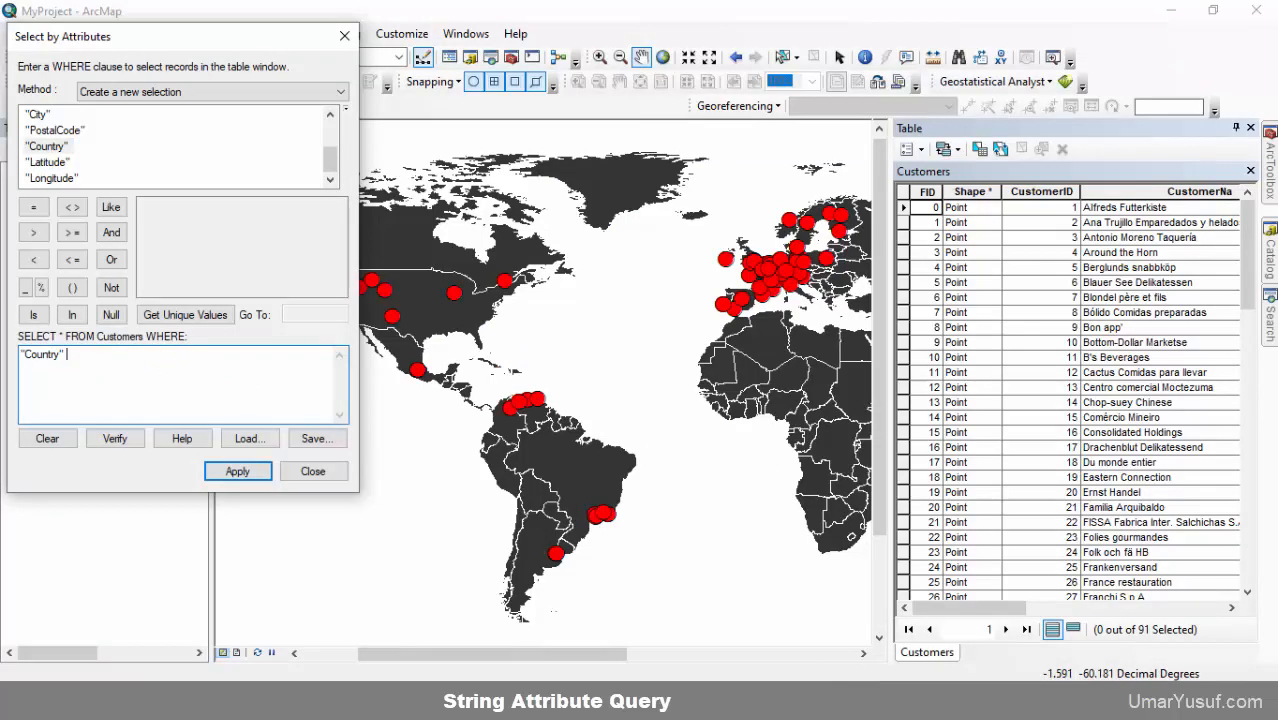
left_click(33, 207)
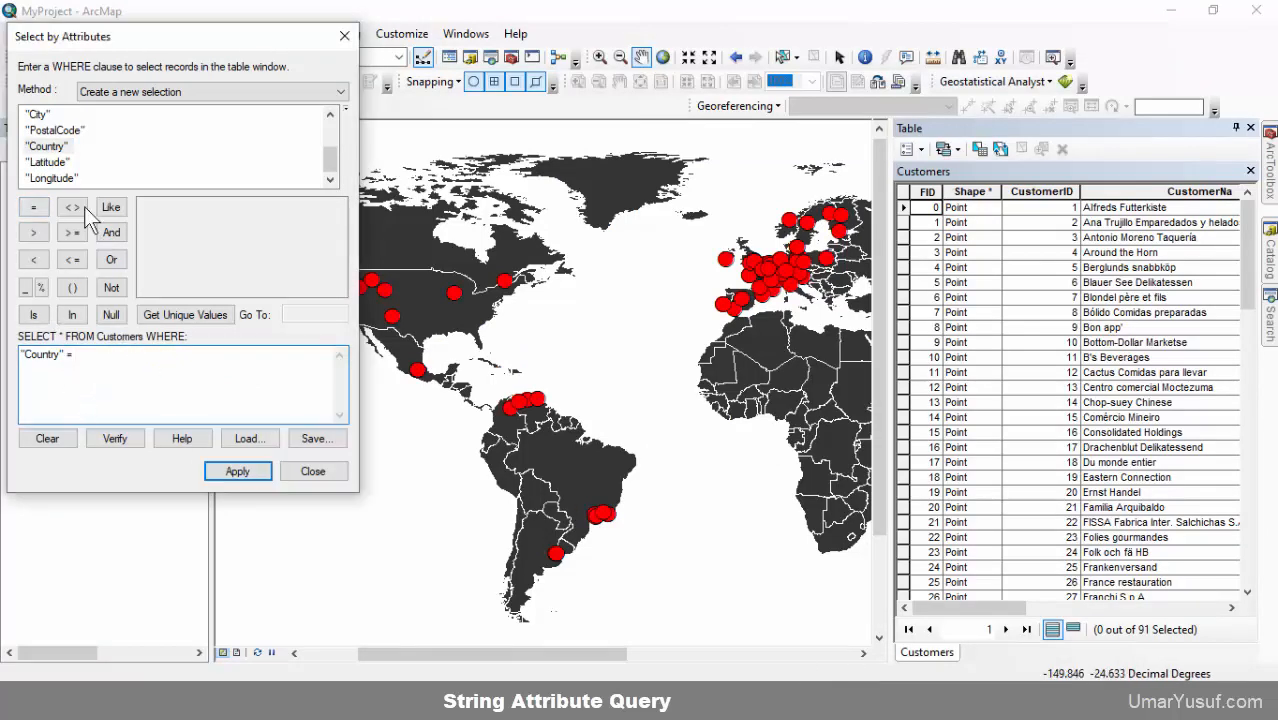
left_click(186, 316)
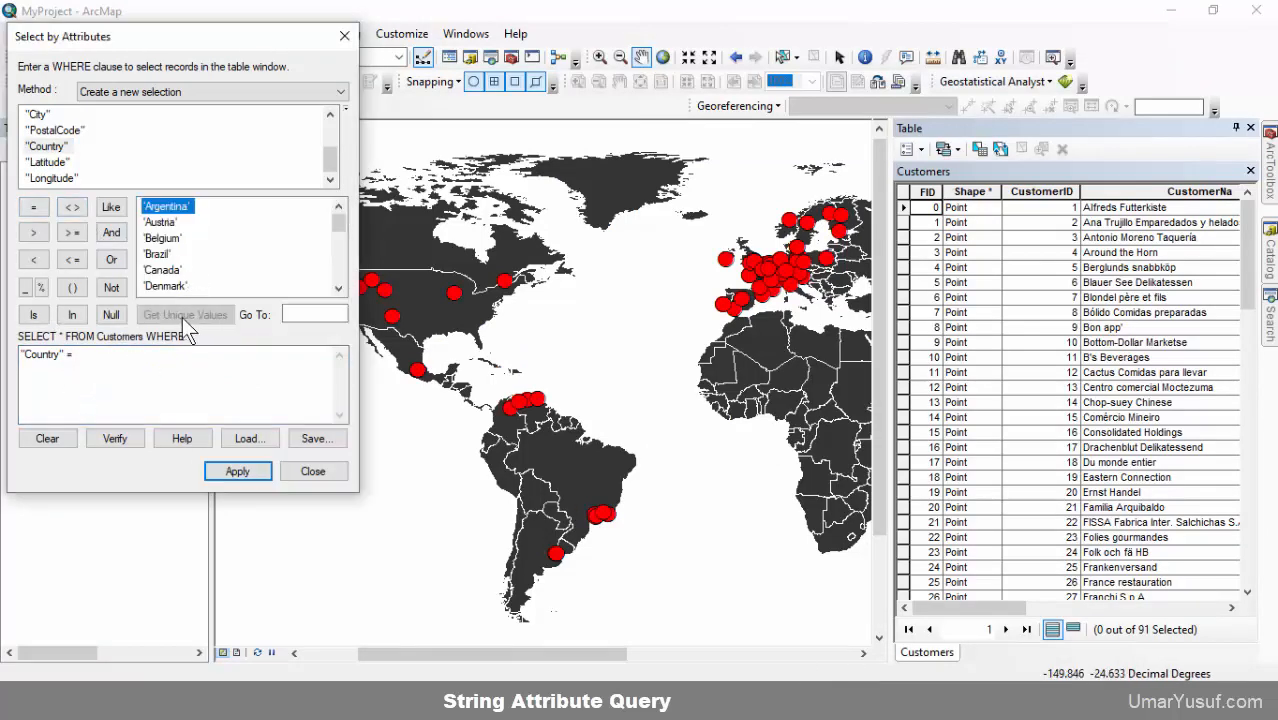
scroll(198, 240, "down", 5)
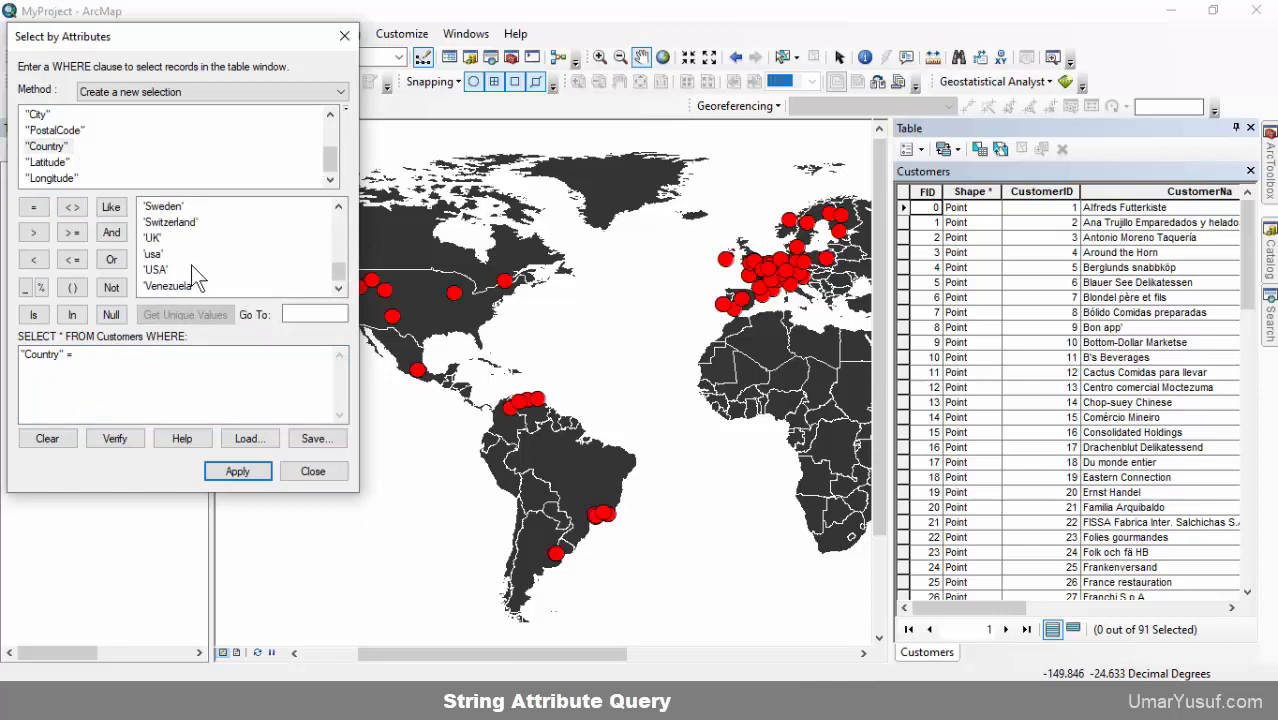
scroll(191, 265, "up", 1)
left_click(158, 239)
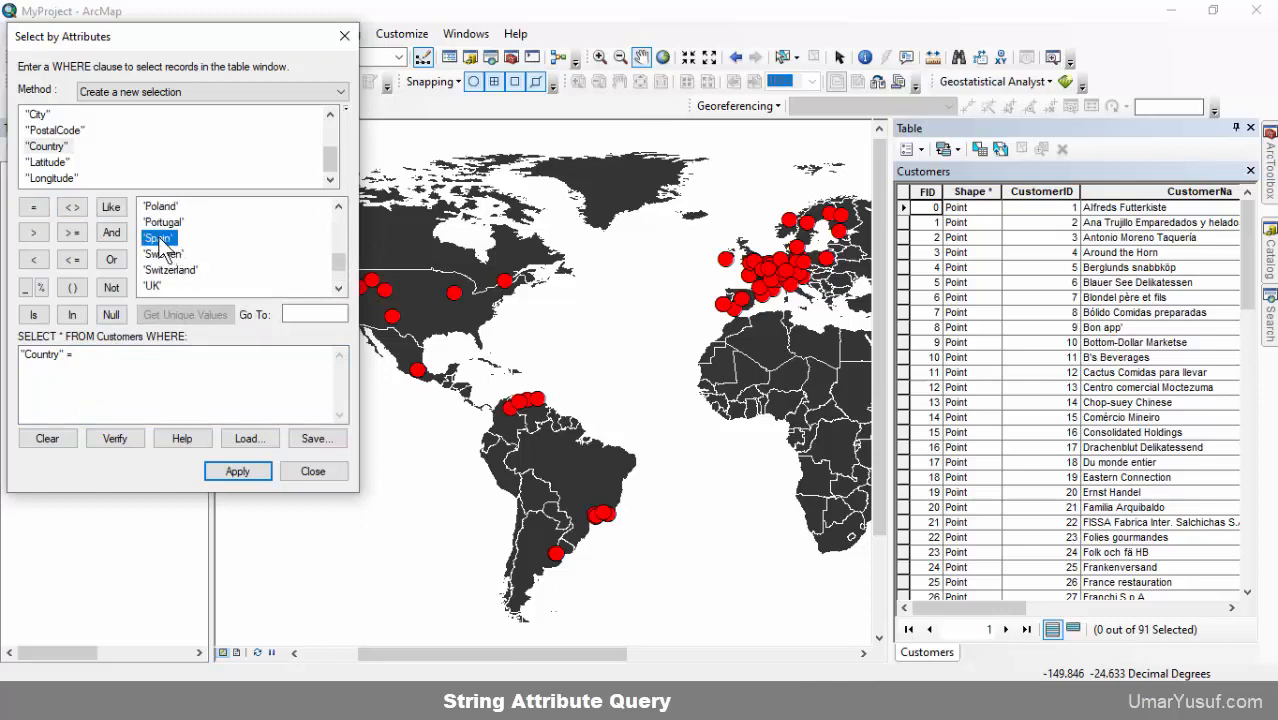
double_click(158, 242)
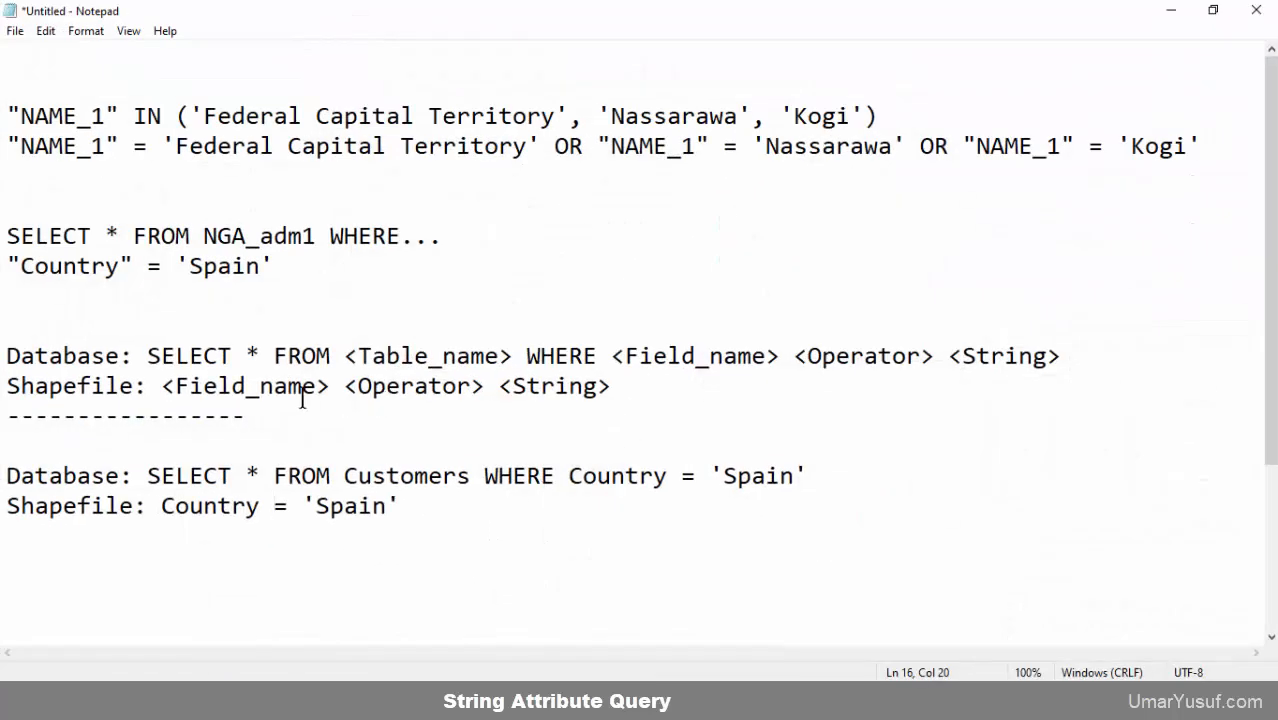
Compare the Shapefile template <Field_name> <Operator> <String> in Notepad with the WHERE clause built in ArcMap.
left_click_drag(160, 386, 640, 383)
left_click(617, 406)
key("alt+Tab")
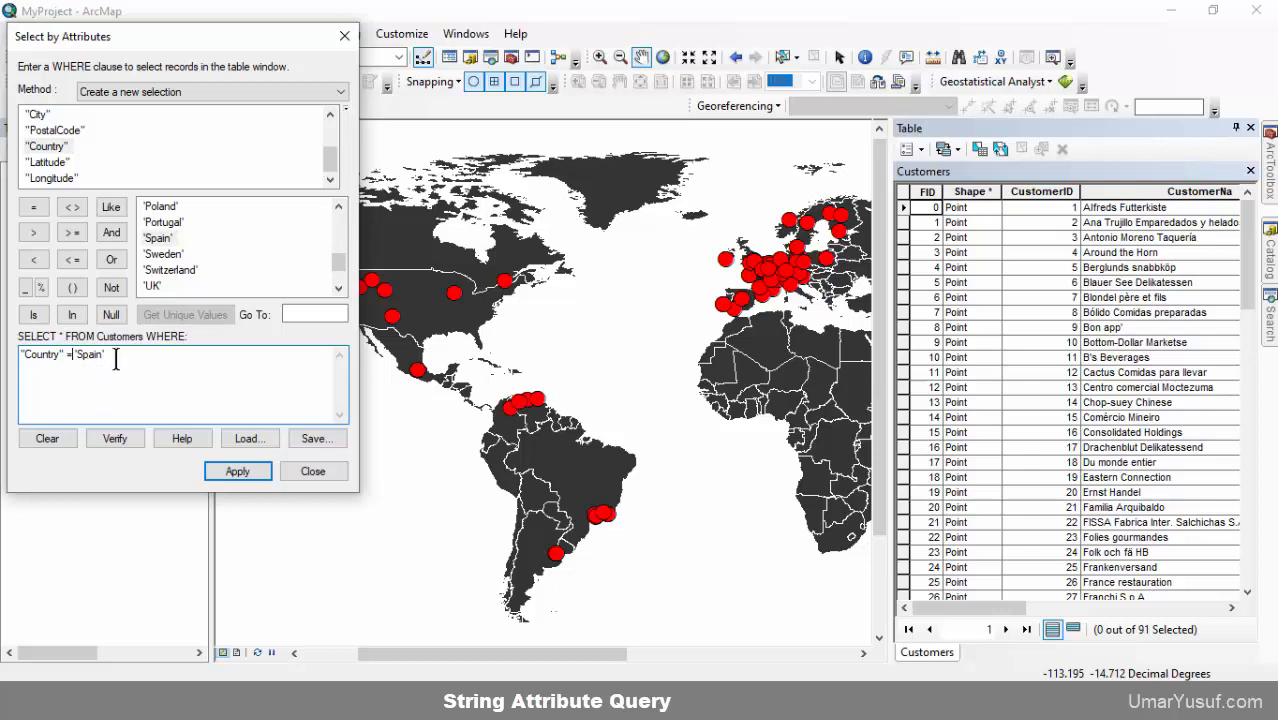
left_click_drag(116, 360, 5, 358)
left_click(91, 369)
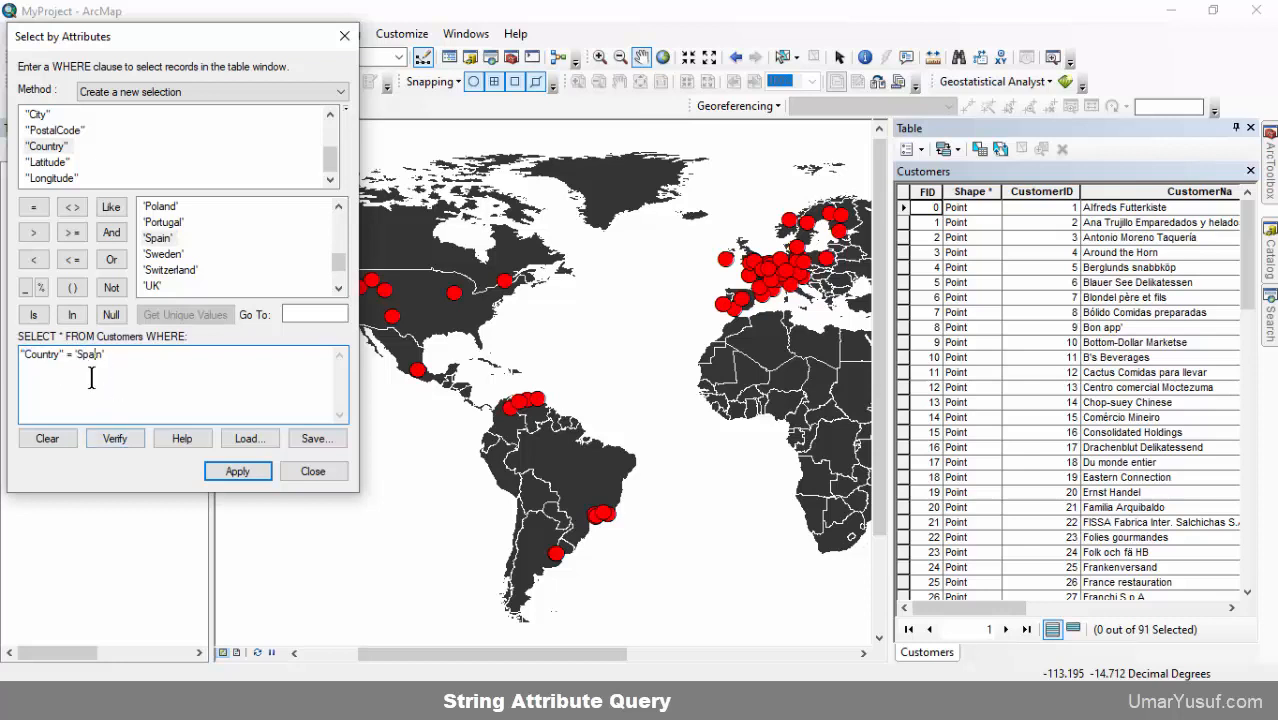
Verify the "Country" = 'Spain' expression and apply it to select the matching Customers records.
left_click(118, 439)
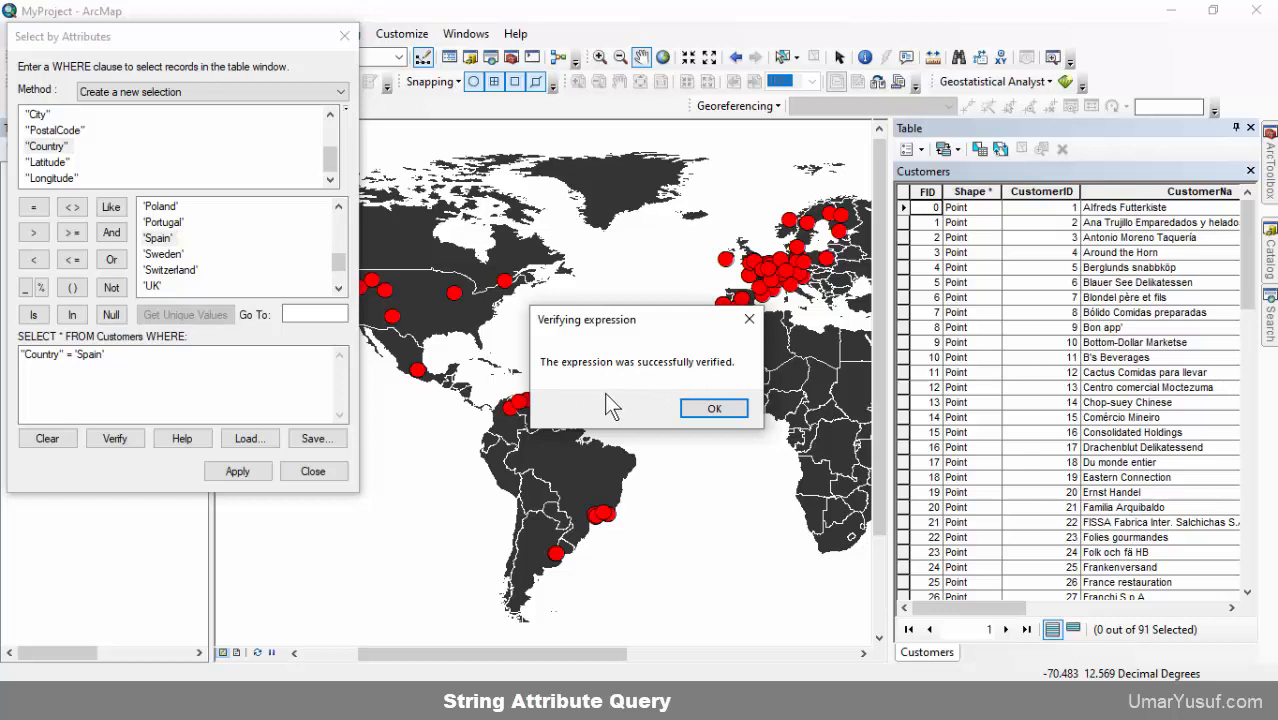
left_click(712, 408)
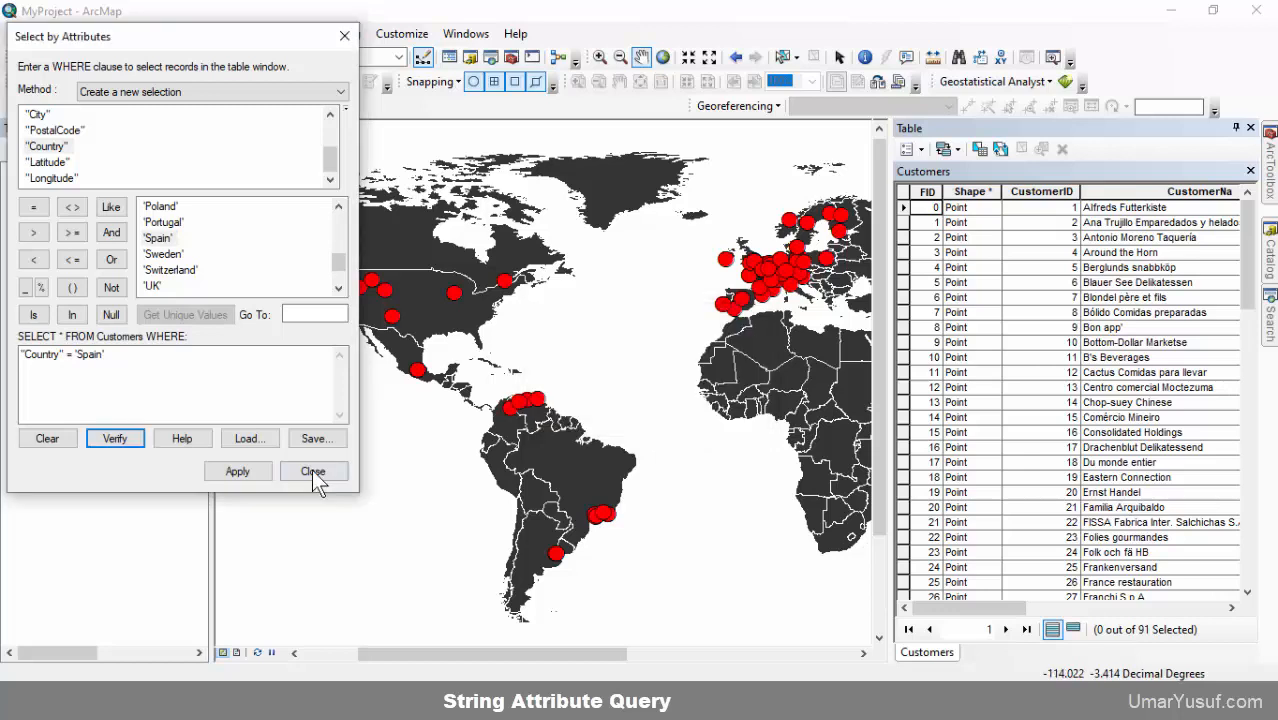
left_click(228, 469)
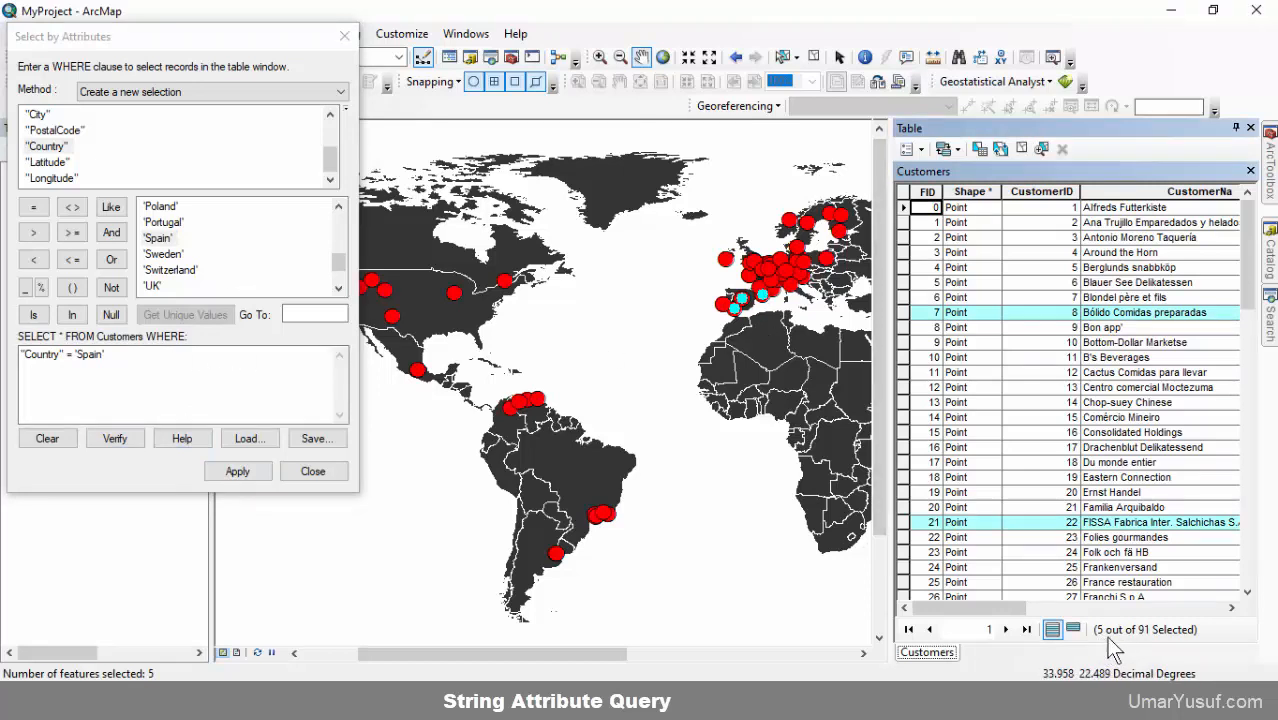
Examine the selected records' Country values in the Customers table and their point locations on the map.
left_click_drag(1256, 268, 1256, 417)
left_click_drag(986, 607, 1158, 601)
scroll(1100, 308, "down", 8)
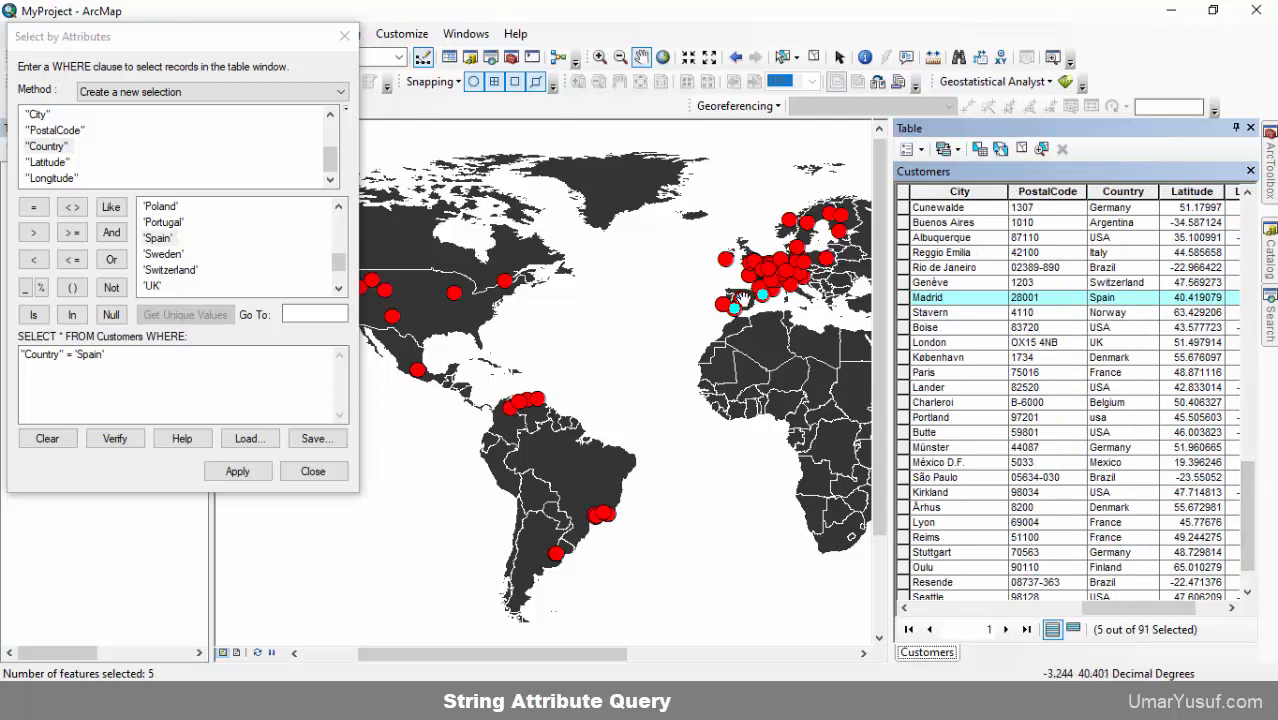
scroll(745, 298, "up", 5)
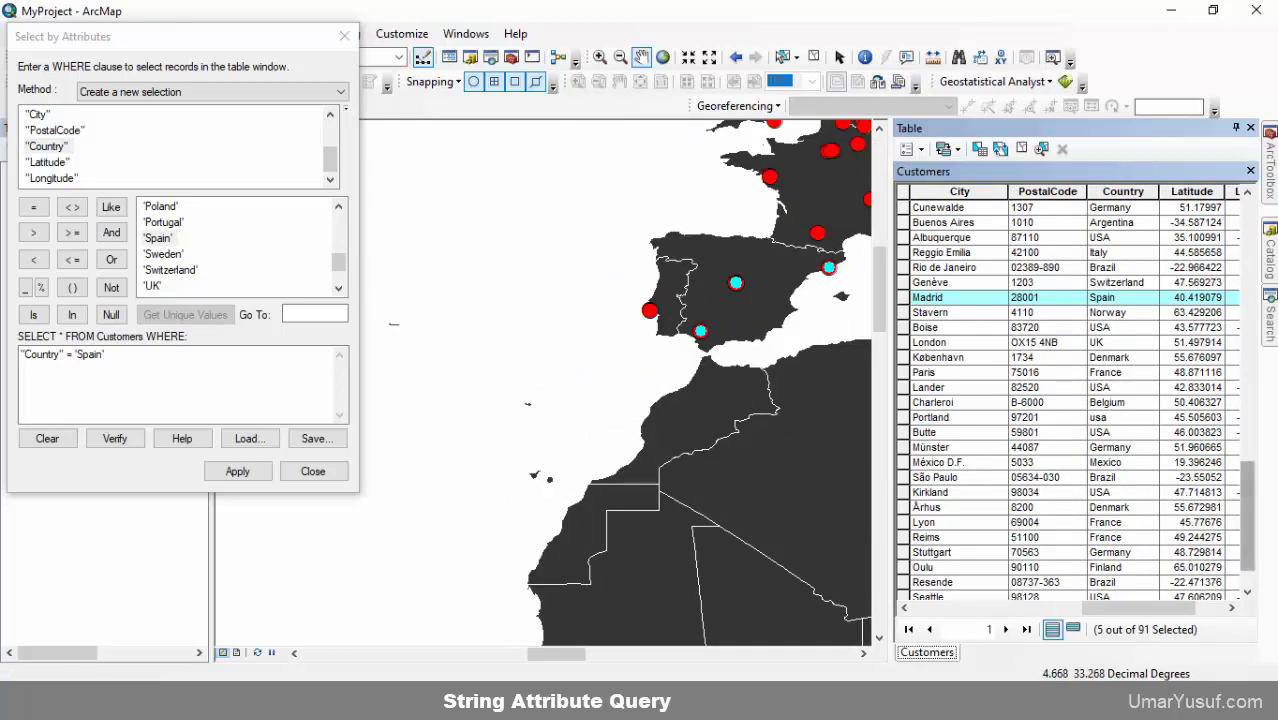
scroll(748, 340, "down", 3)
left_click_drag(745, 401, 618, 314)
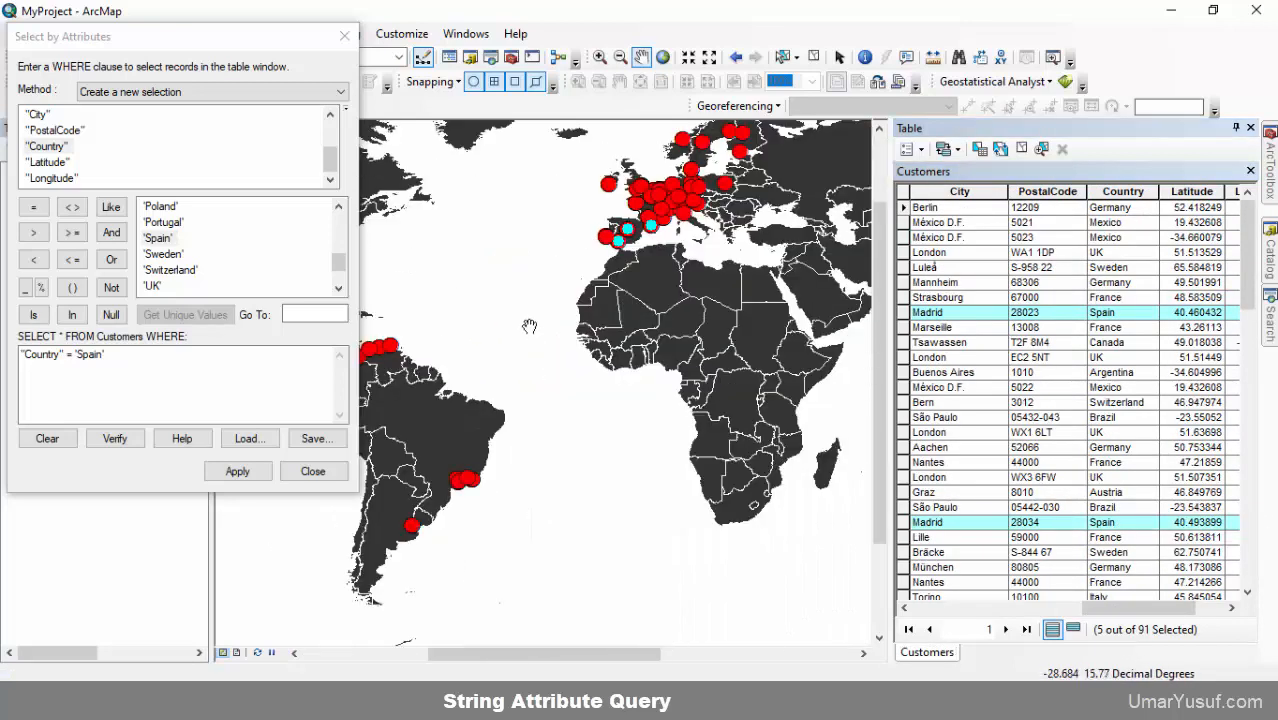
left_click_drag(531, 325, 703, 356)
scroll(1084, 359, "down", 5)
Copy the whole "Country" = 'Spain' expression from Select by Attributes and close the dialog.
left_click(139, 363)
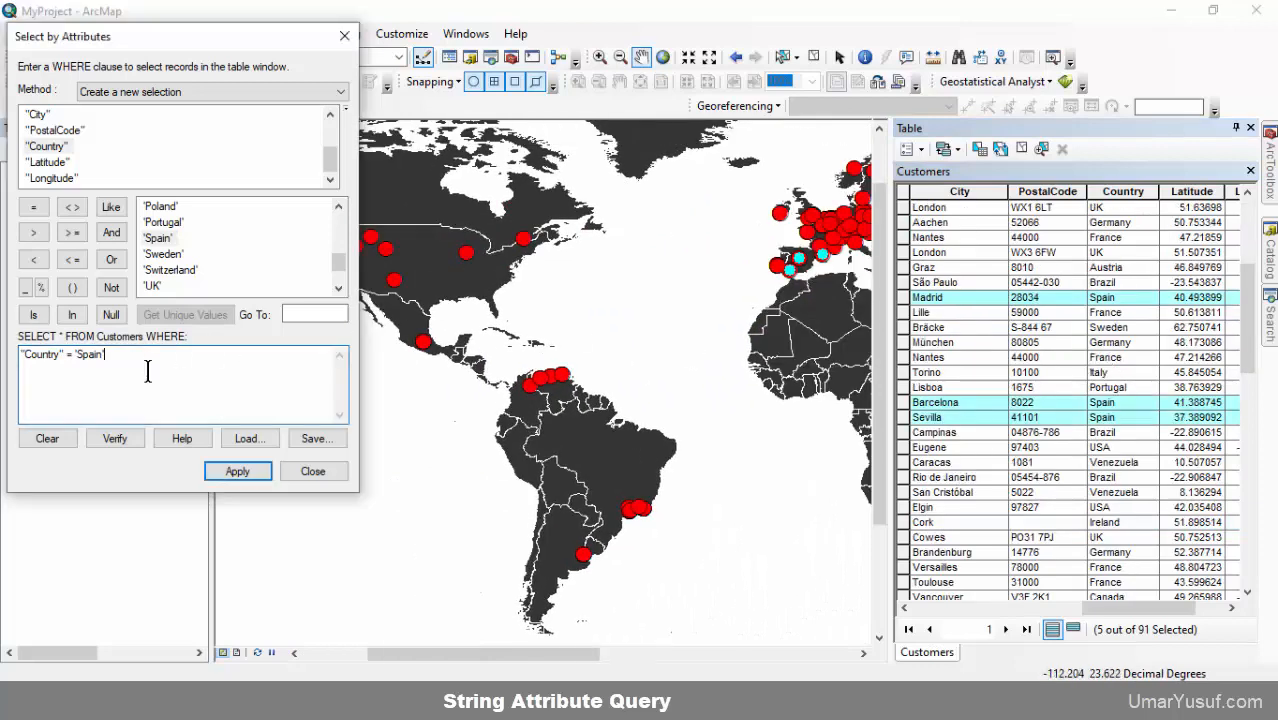
left_click_drag(191, 37, 235, 71)
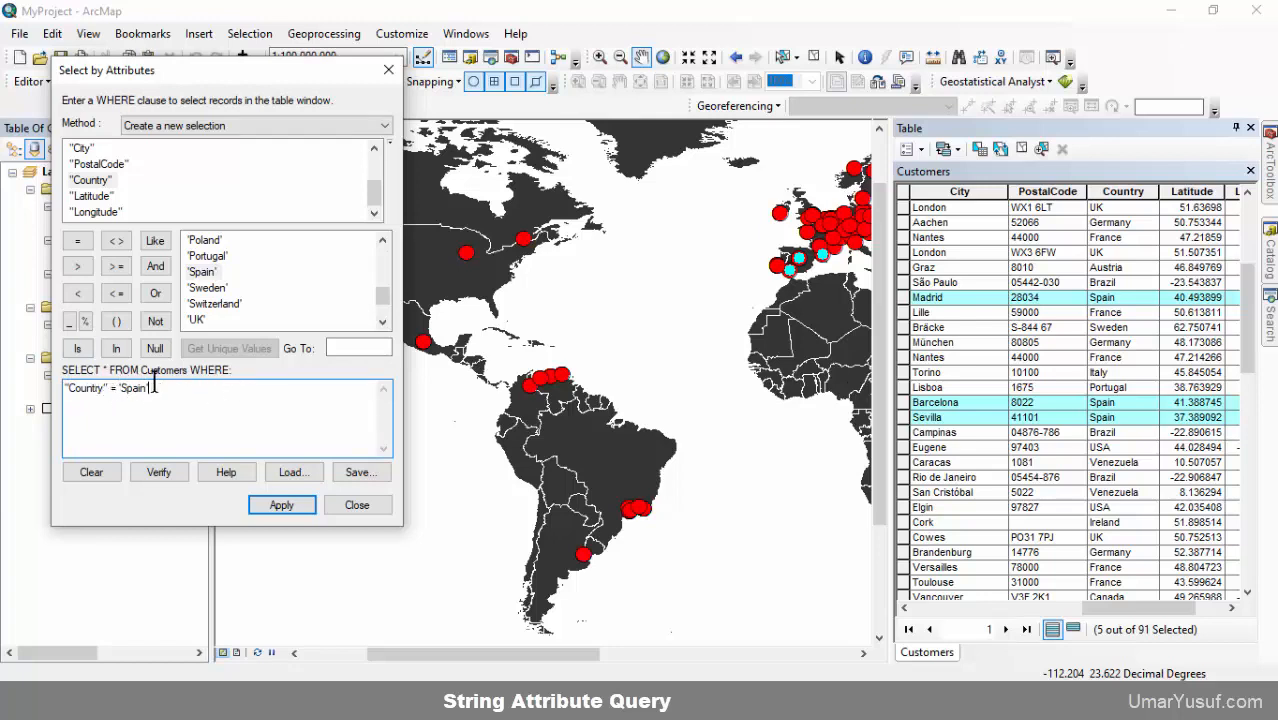
left_click_drag(148, 390, 64, 395)
key("ctrl+c")
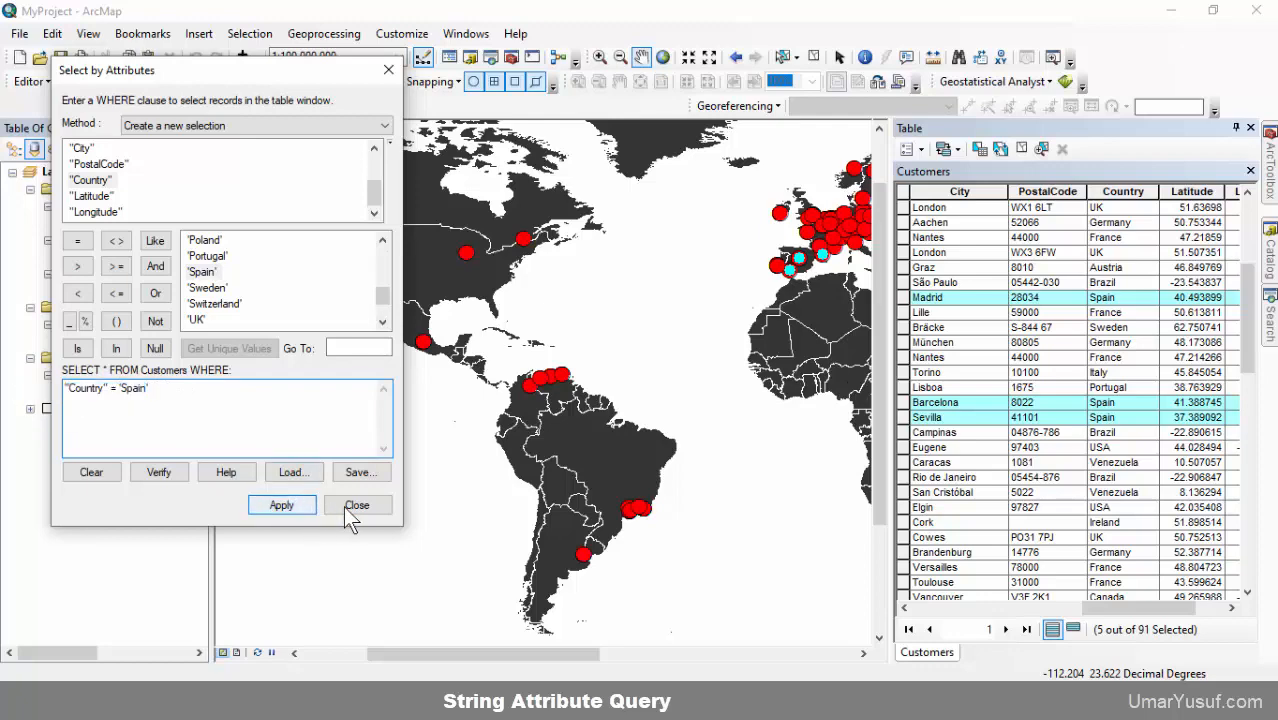
left_click(343, 506)
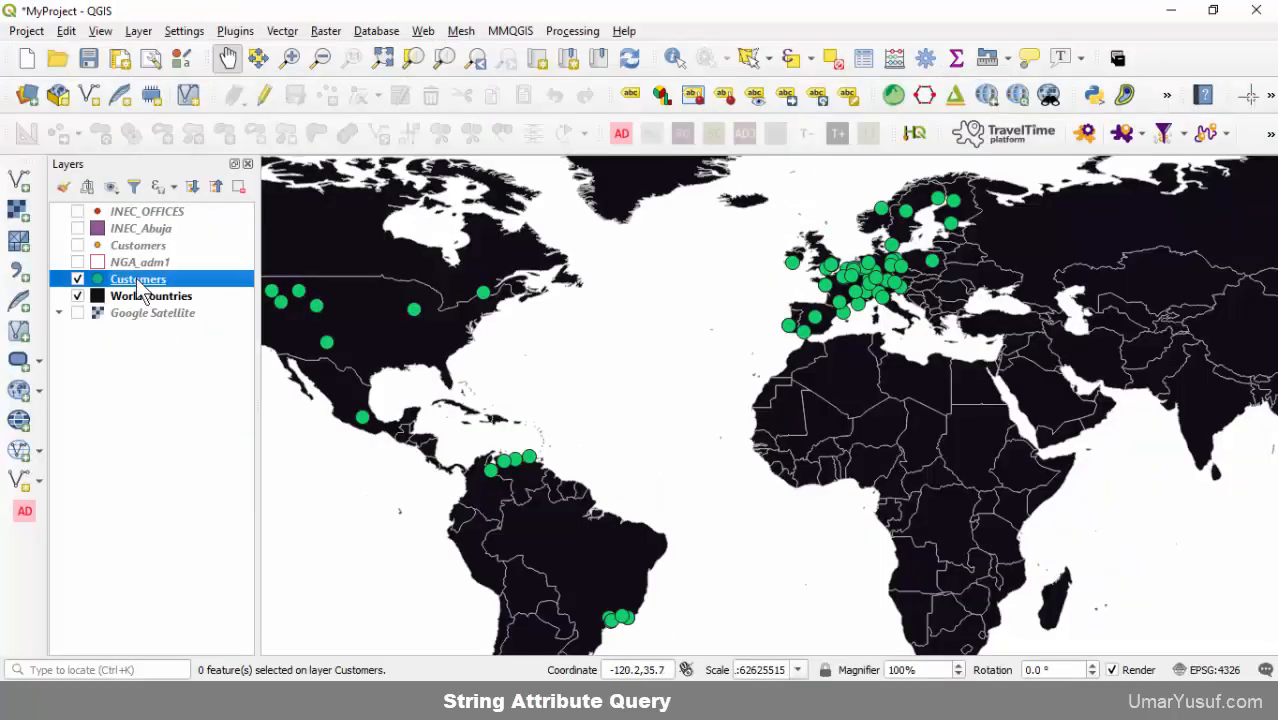
In QGIS, open the attribute table of the visible Customers layer and start Select by Expression.
right_click(136, 279)
left_click(190, 486)
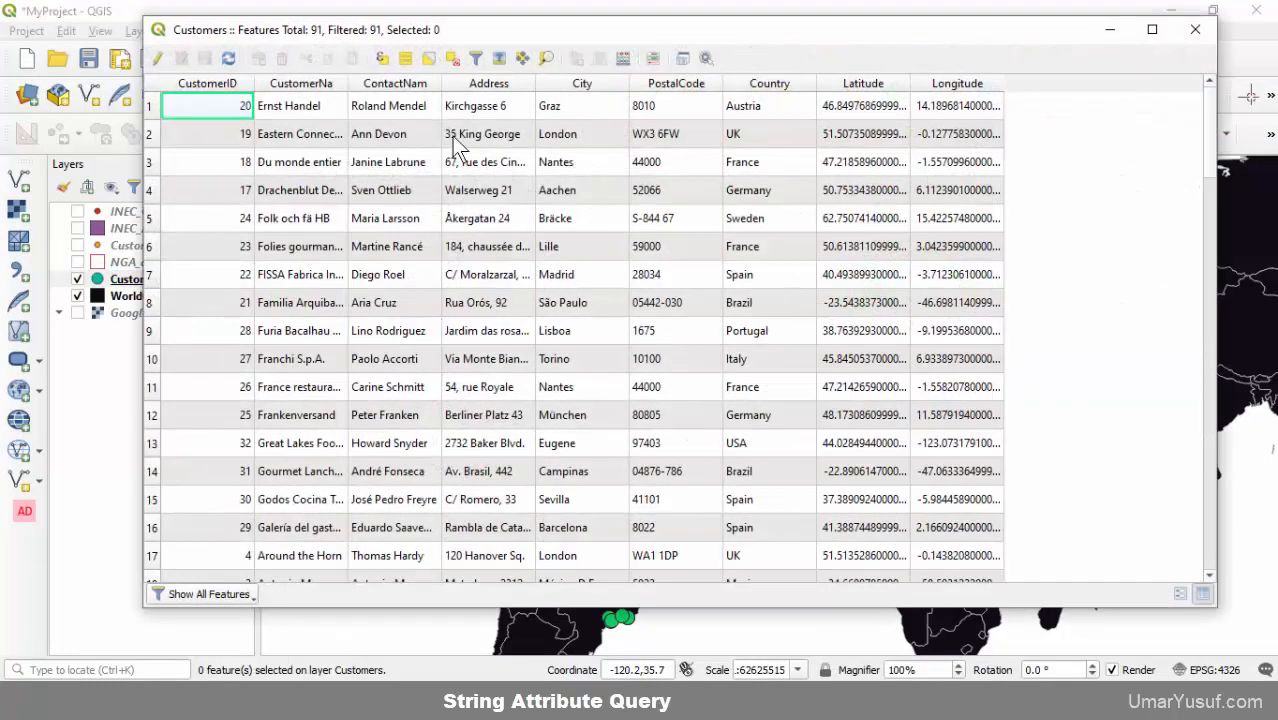
left_click(381, 59)
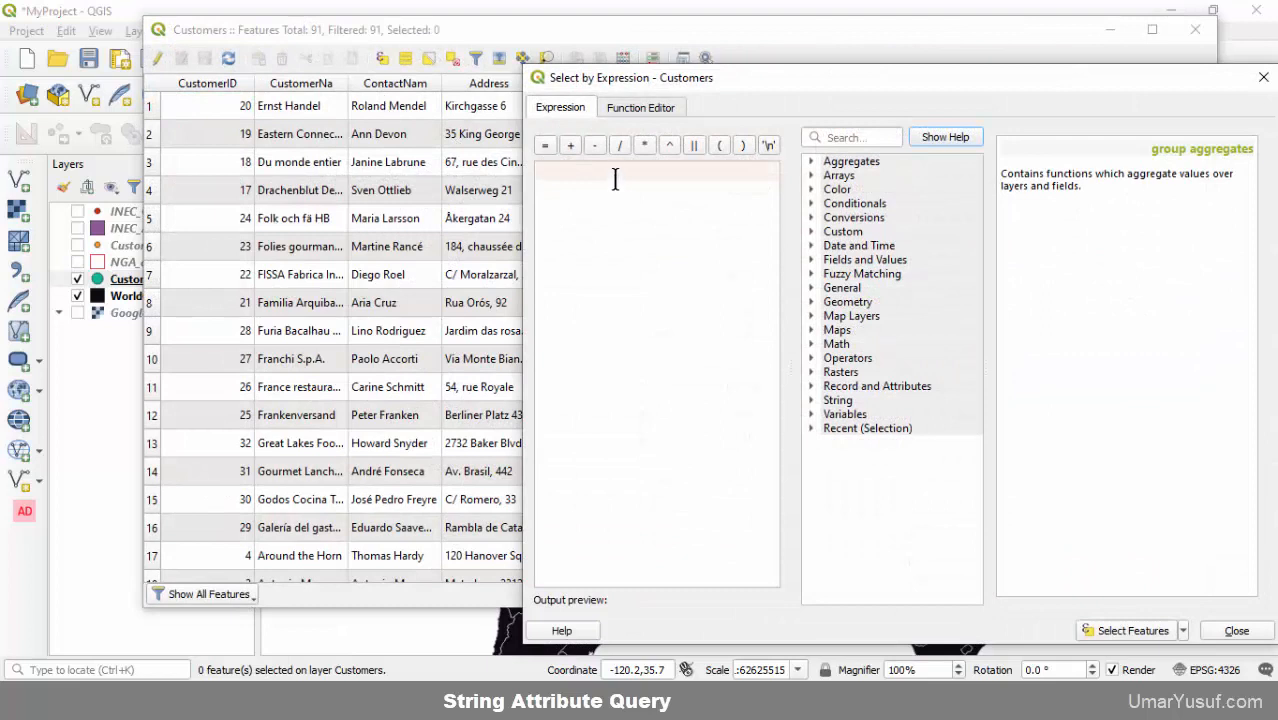
Paste the copied expression "Country" = 'Spain', check the layer's fields under Fields and Values, and select the matching features.
key("ctrl+v")
left_click(812, 260)
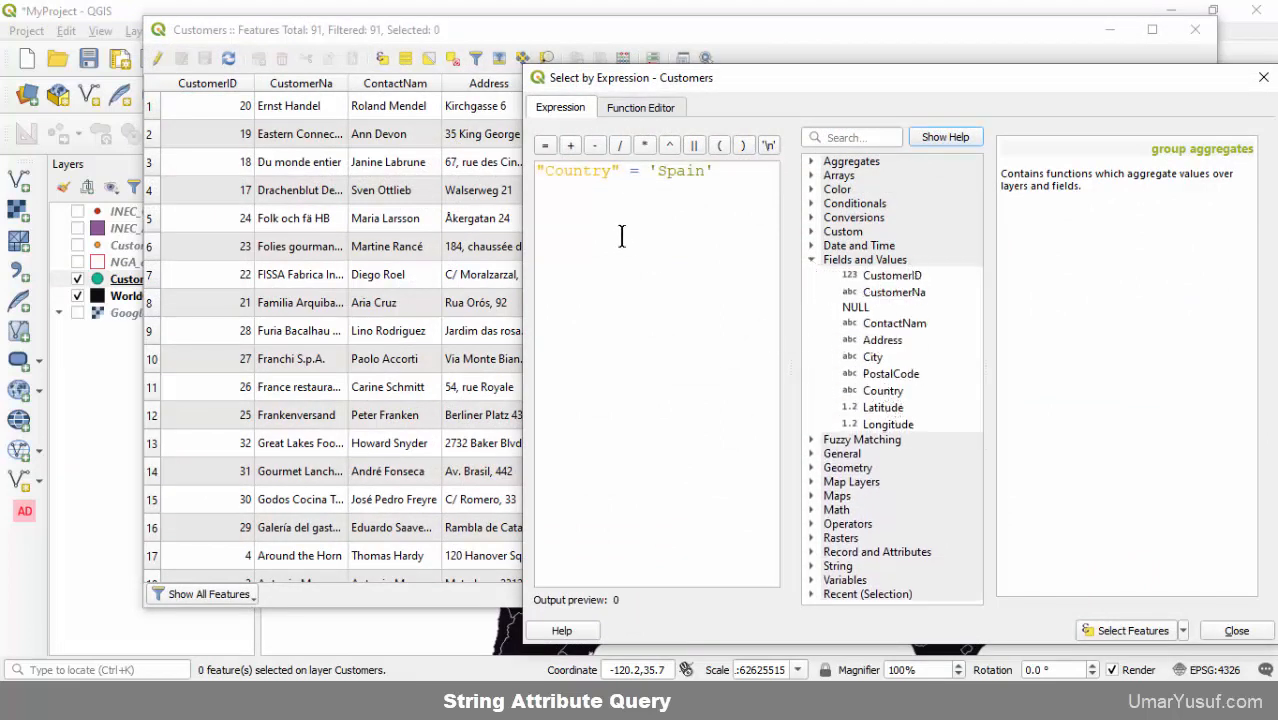
left_click(630, 202)
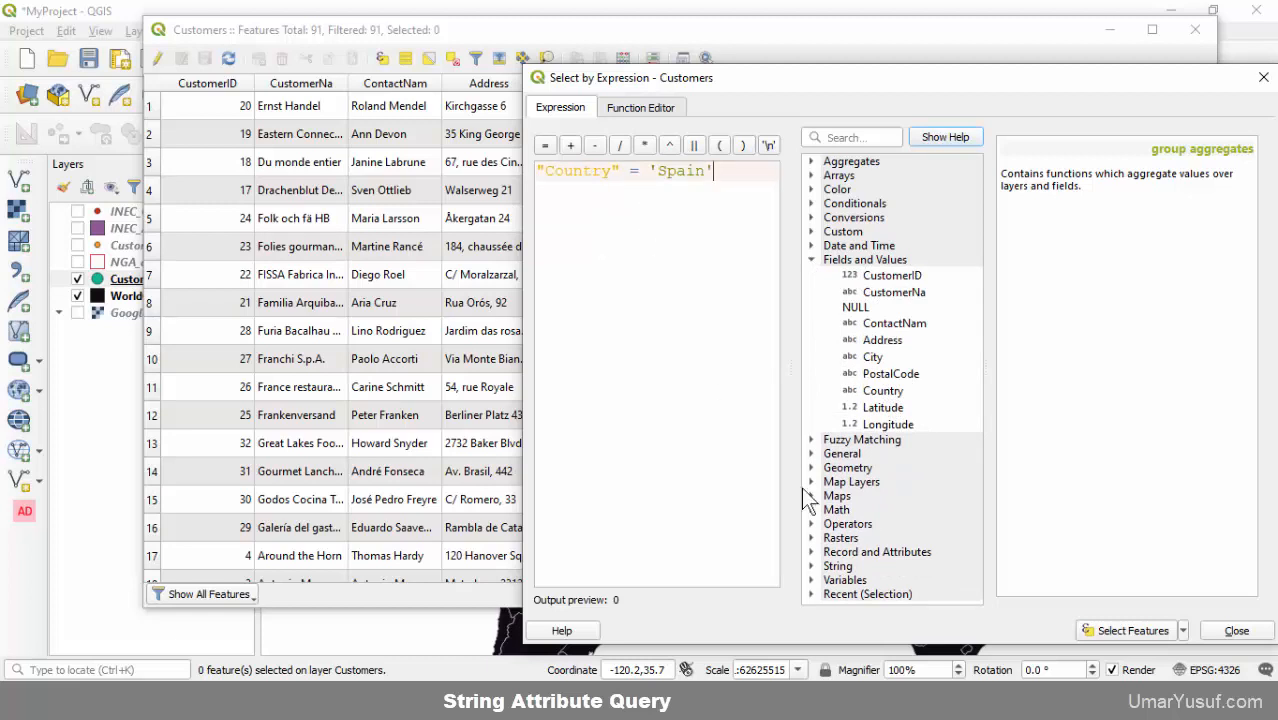
left_click(1125, 630)
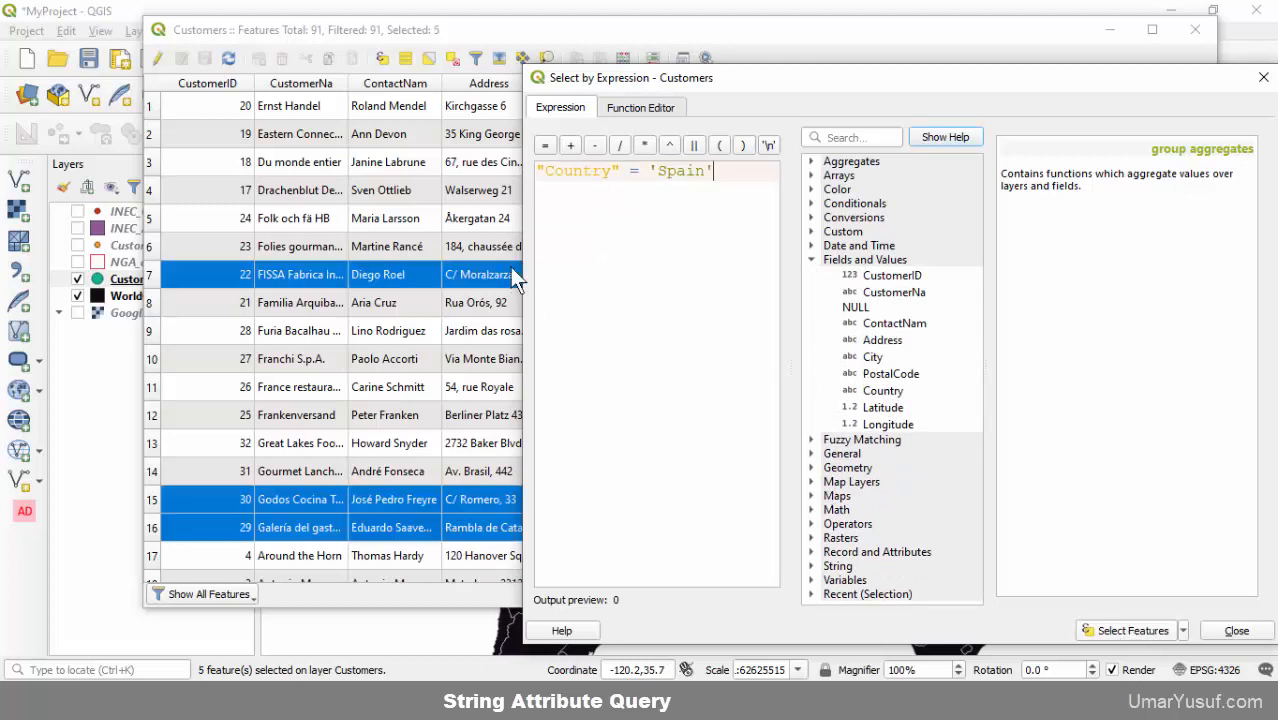
Review the selected rows in the attribute table, close the table and expression dialog, and deselect all features.
left_click(495, 37)
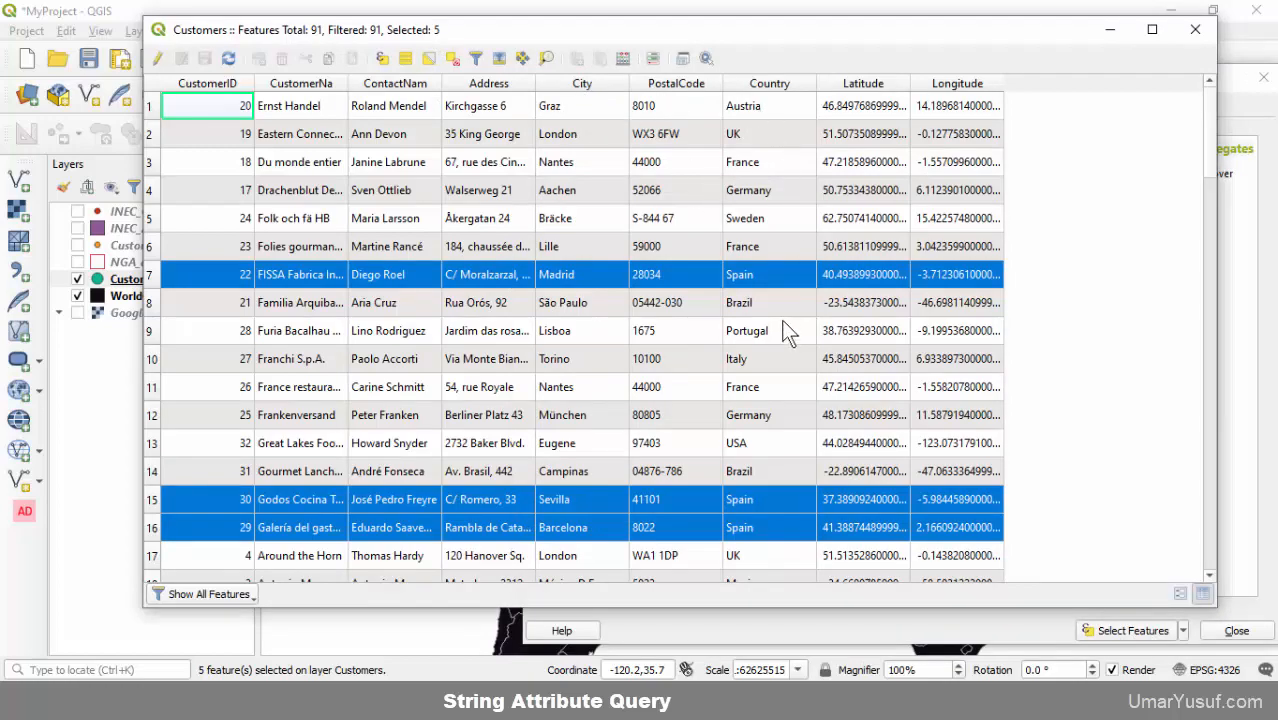
scroll(785, 330, "down", 4)
scroll(748, 184, "up", 4)
left_click(1200, 33)
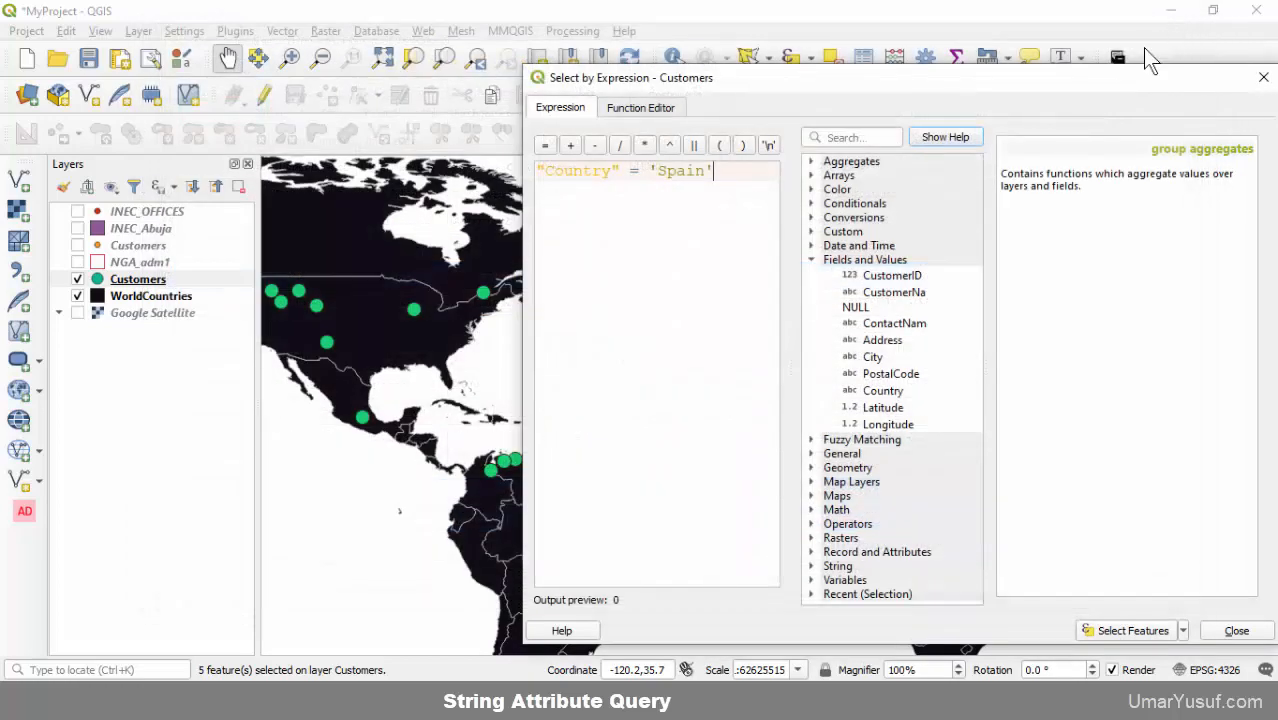
key("Escape")
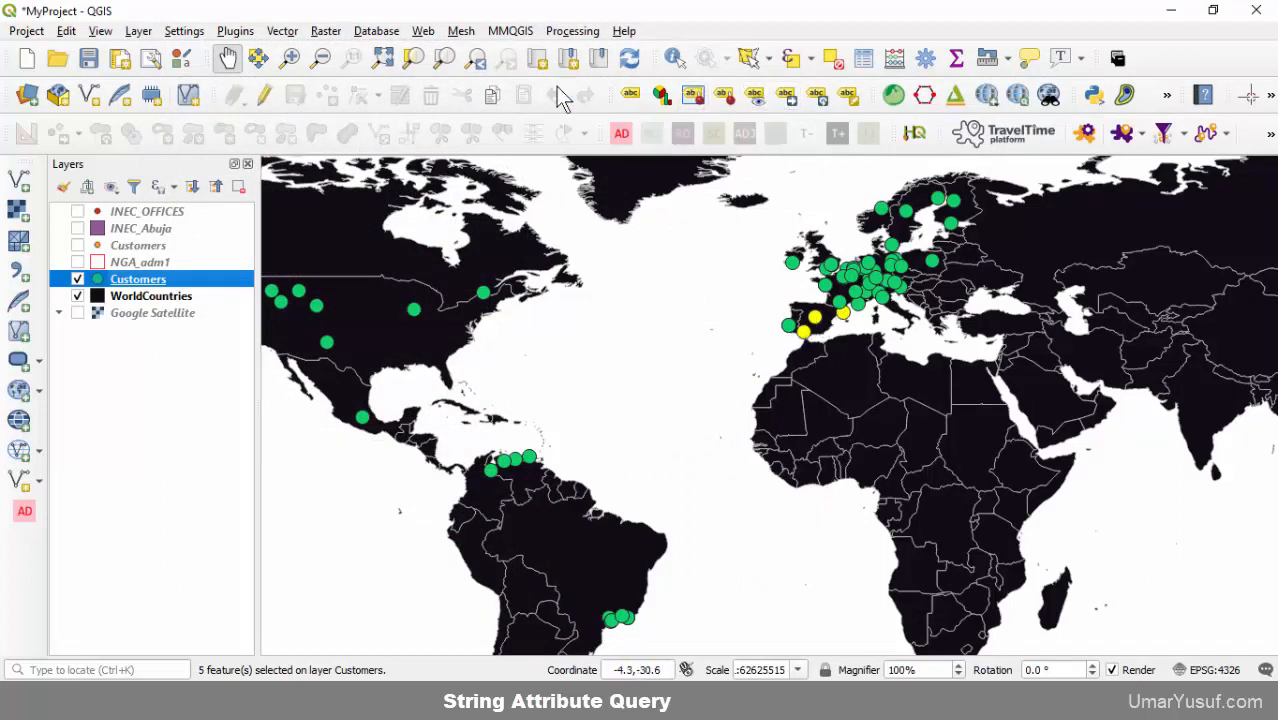
left_click(833, 59)
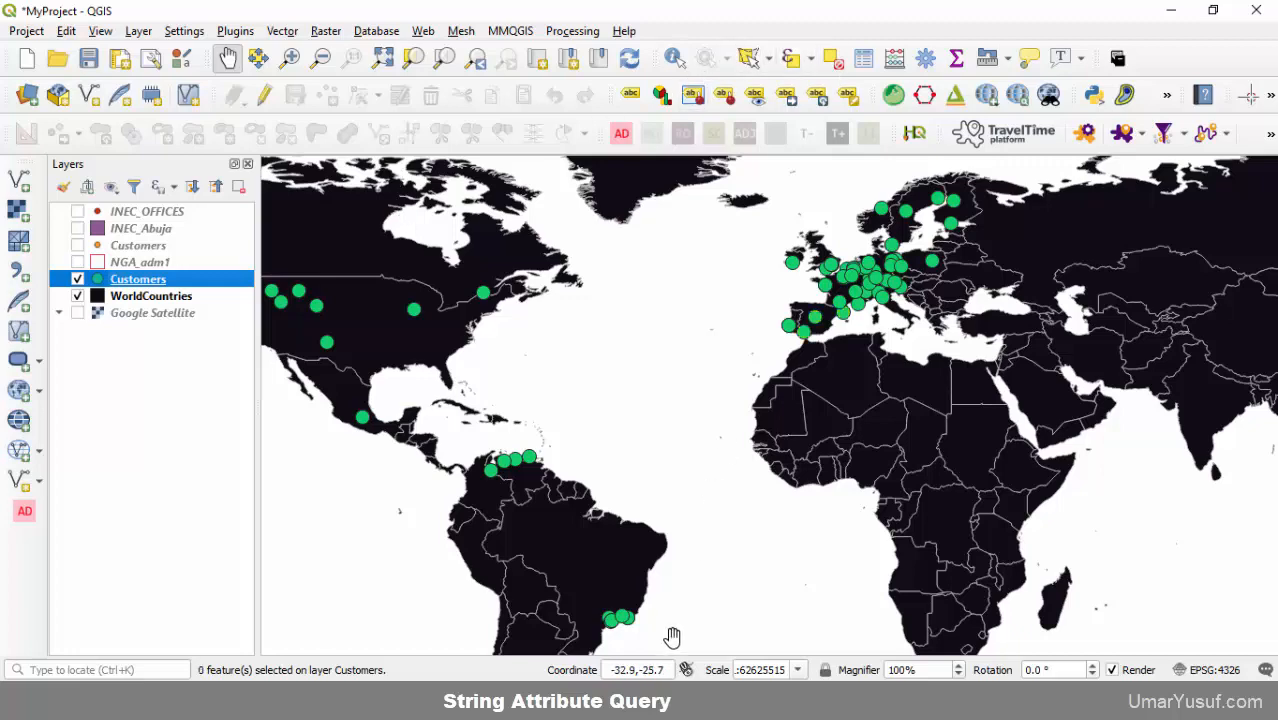
Highlight SELECT * FROM Customers WHERE in Notepad's Database example to compare it with the Shapefile line.
key("alt+Tab")
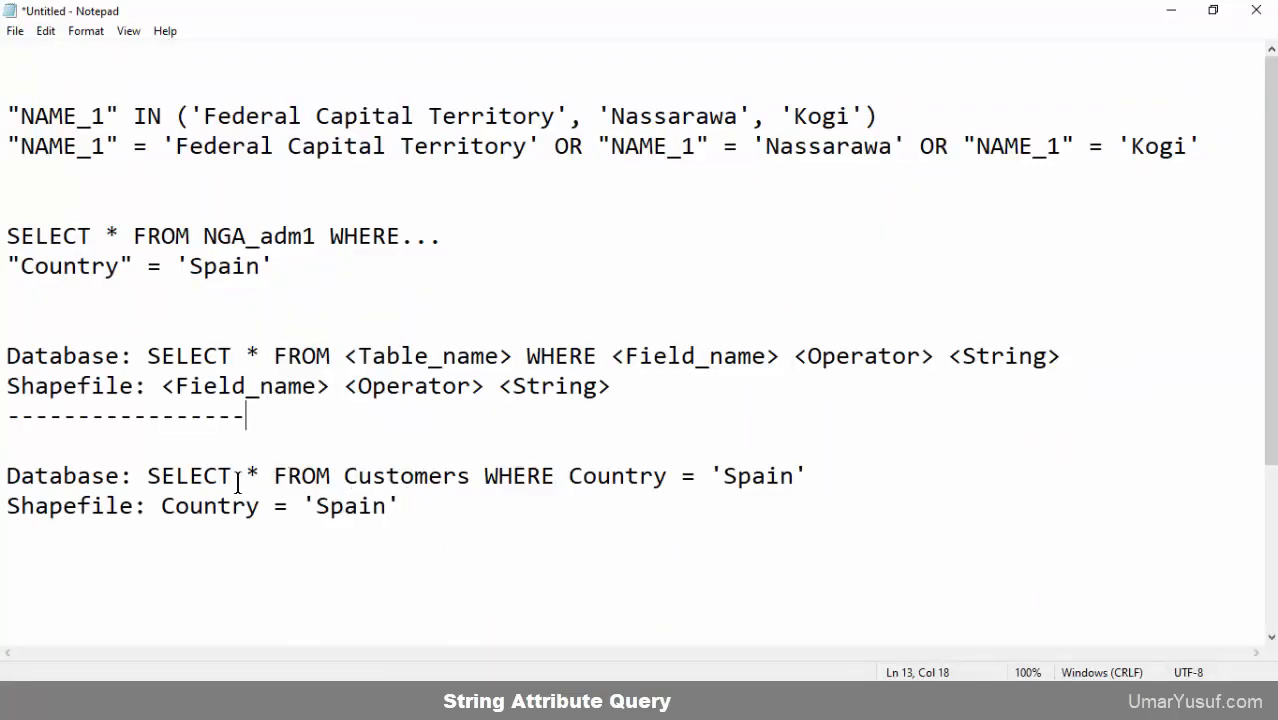
left_click_drag(147, 471, 555, 476)
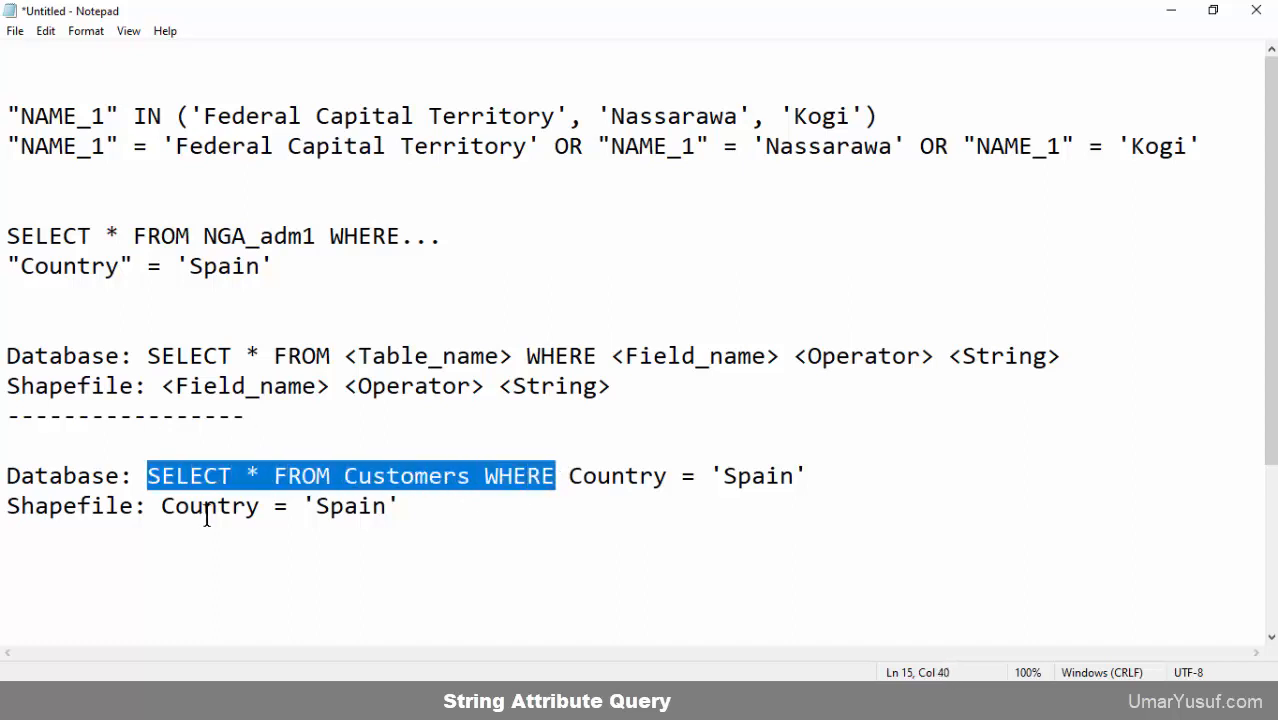
left_click(249, 476)
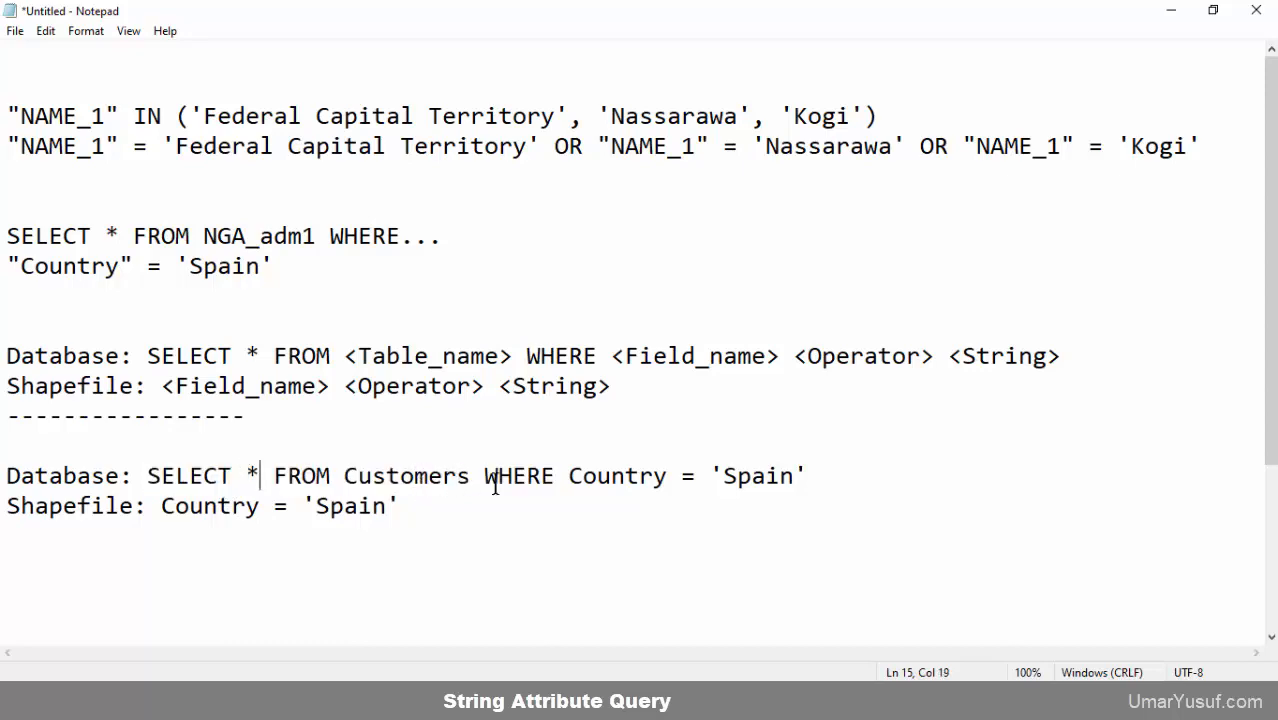
Switch to the W3Schools SQL Tryit Editor in Chrome and examine the Spain query statement and its result columns.
key("alt+Tab")
mouse_move(600, 700)
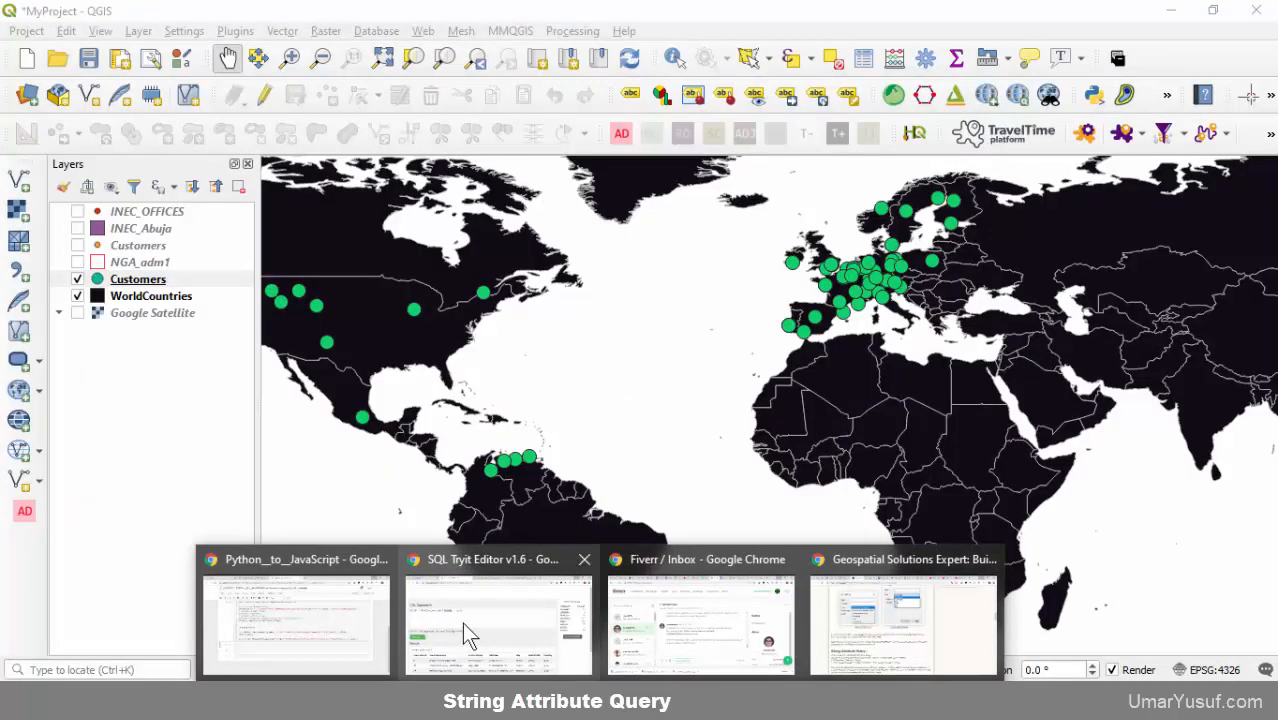
left_click(465, 622)
scroll(103, 259, "down", 2)
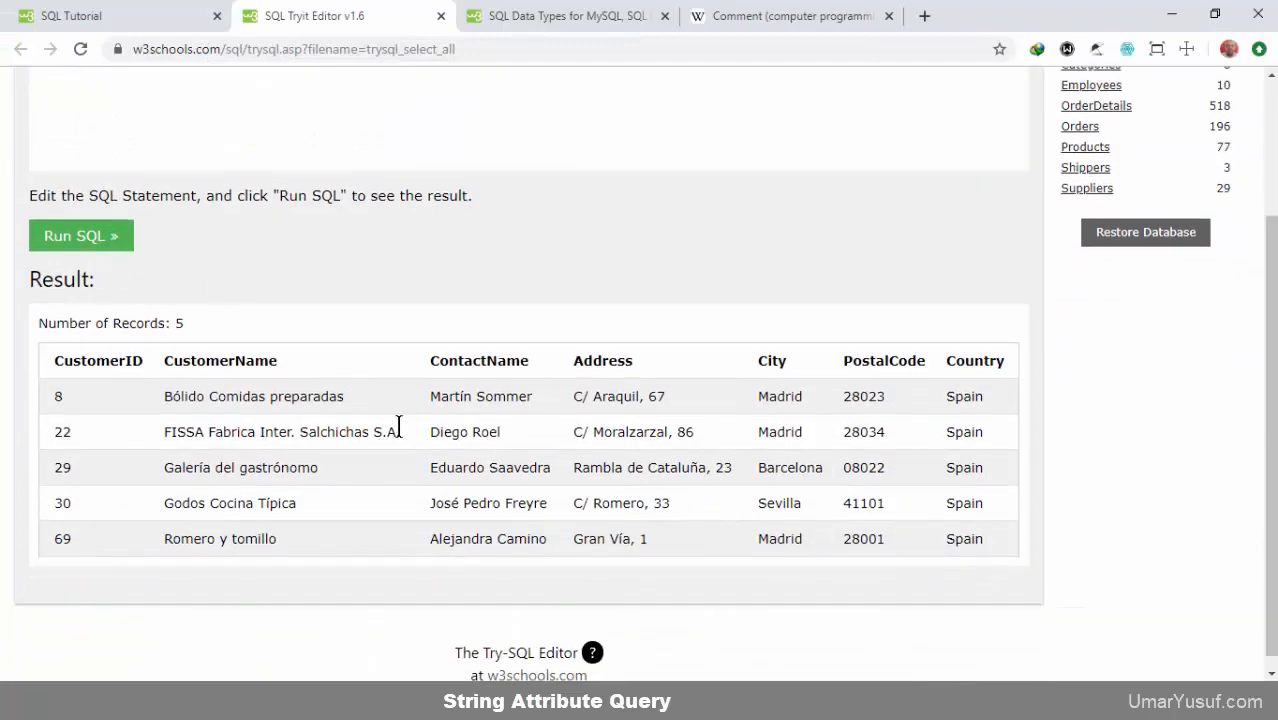
scroll(287, 415, "up", 2)
scroll(314, 466, "down", 1)
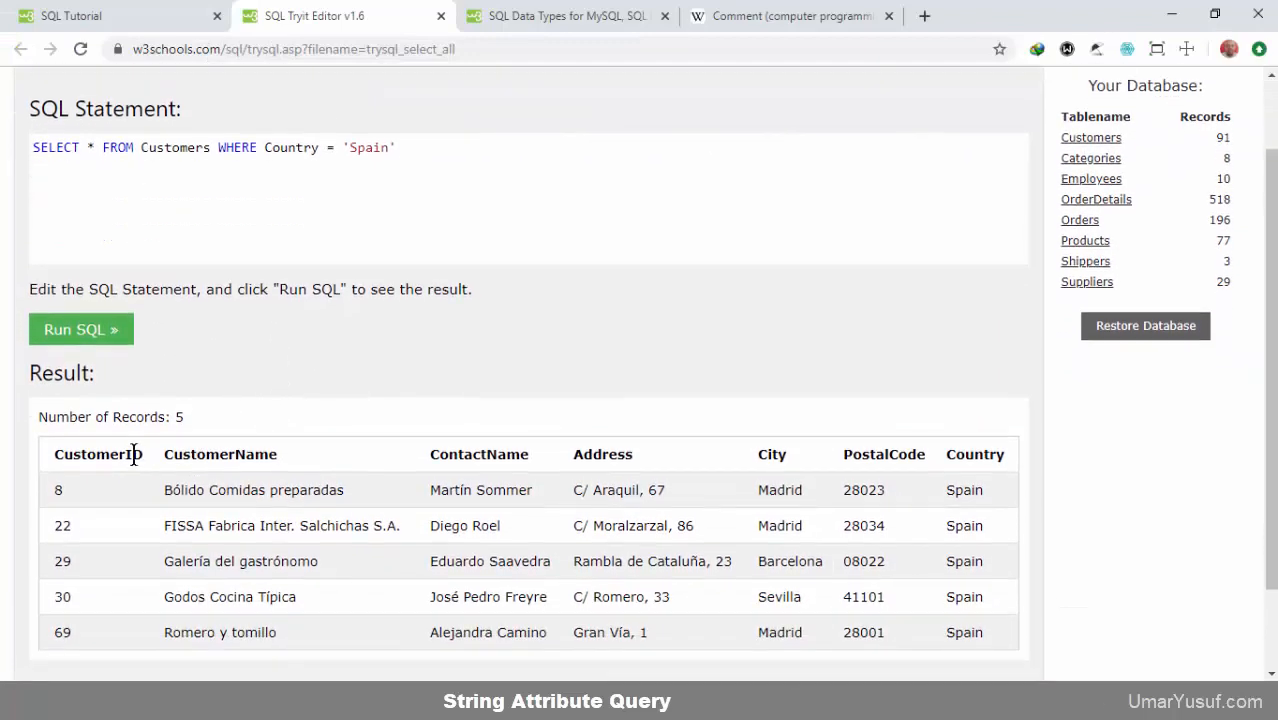
scroll(250, 340, "up", 1)
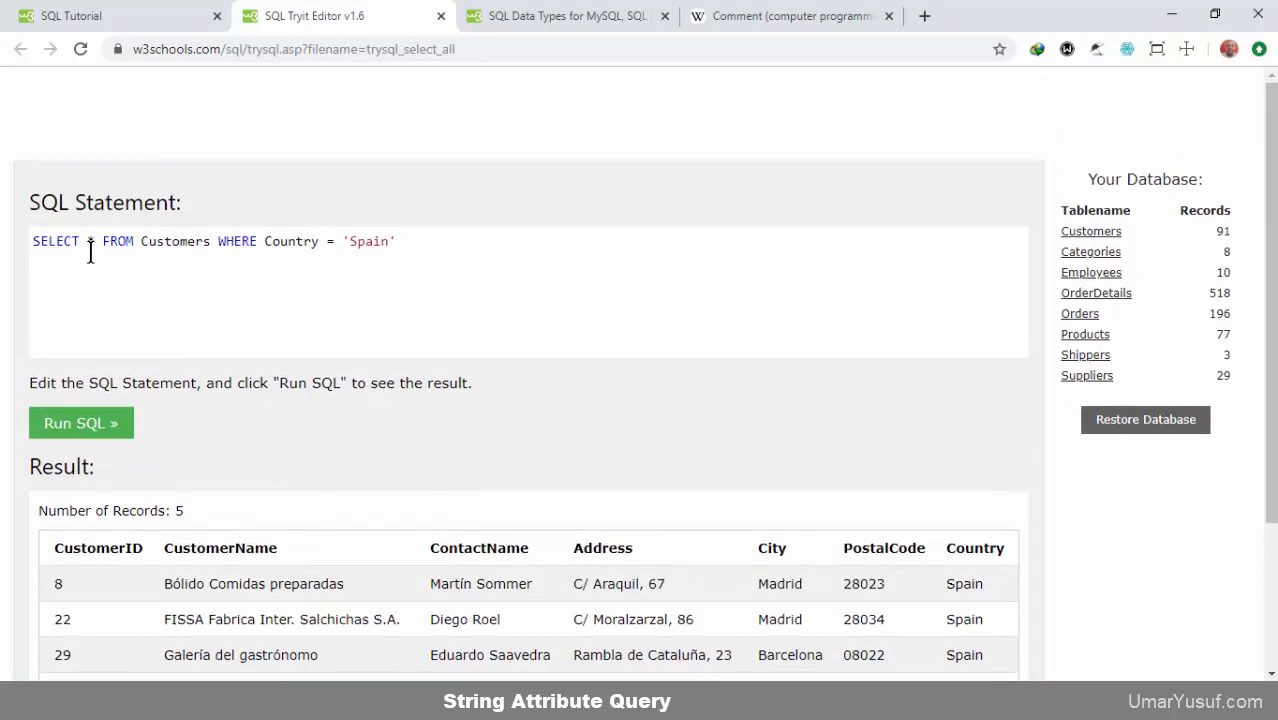
scroll(205, 295, "down", 2)
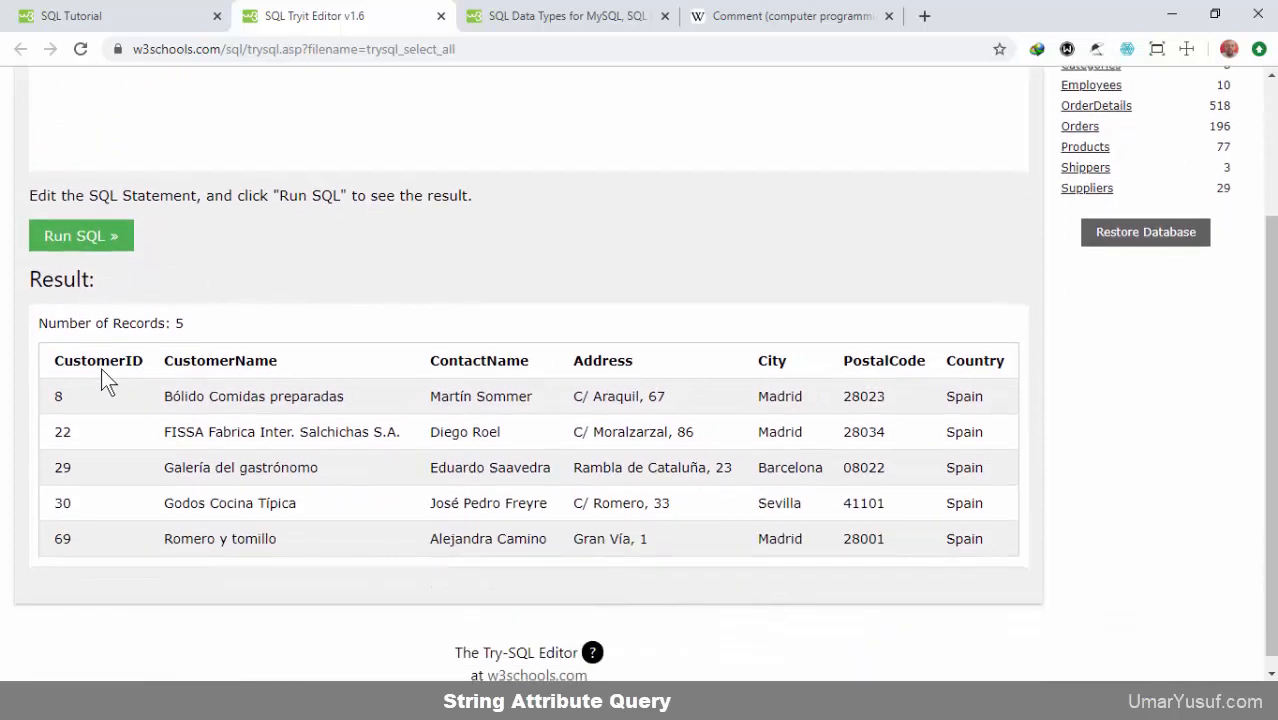
Replace the asterisk in the SELECT statement with the CustomerID column name copied from the result table, followed by a comma.
left_click_drag(144, 362, 54, 361)
key("ctrl+c")
scroll(877, 372, "up", 2)
left_click(95, 245)
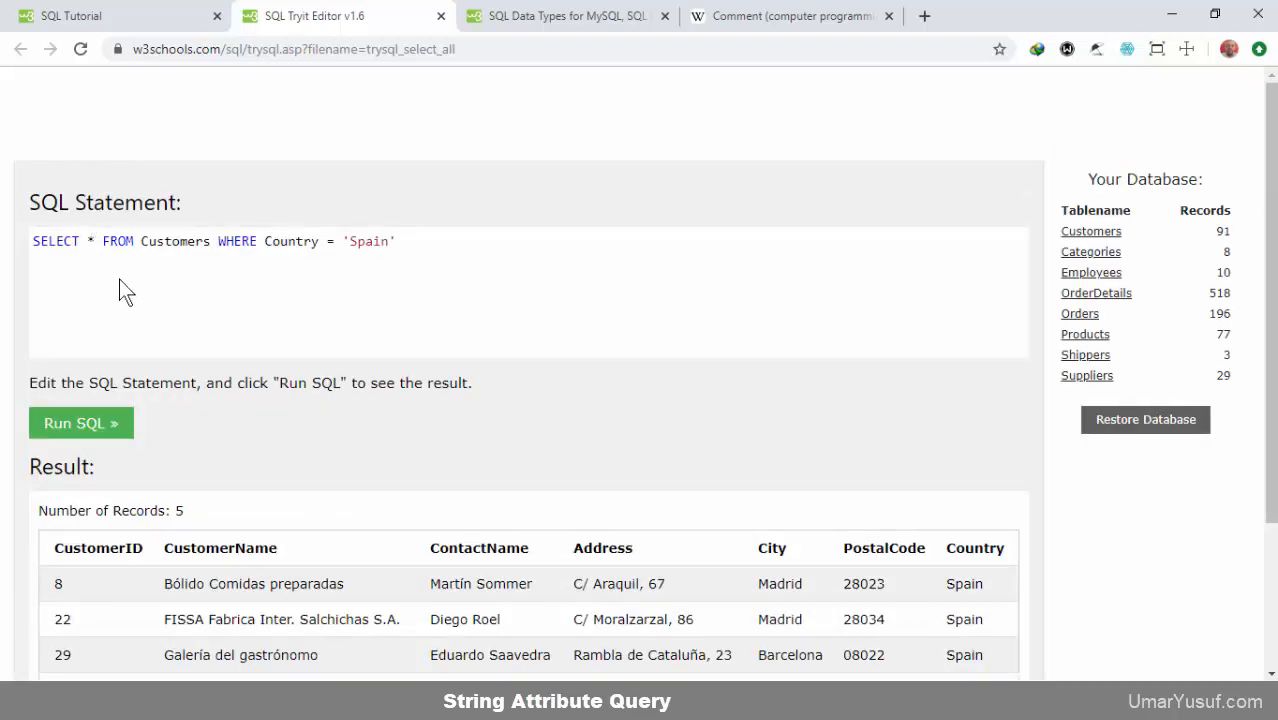
key("BackSpace")
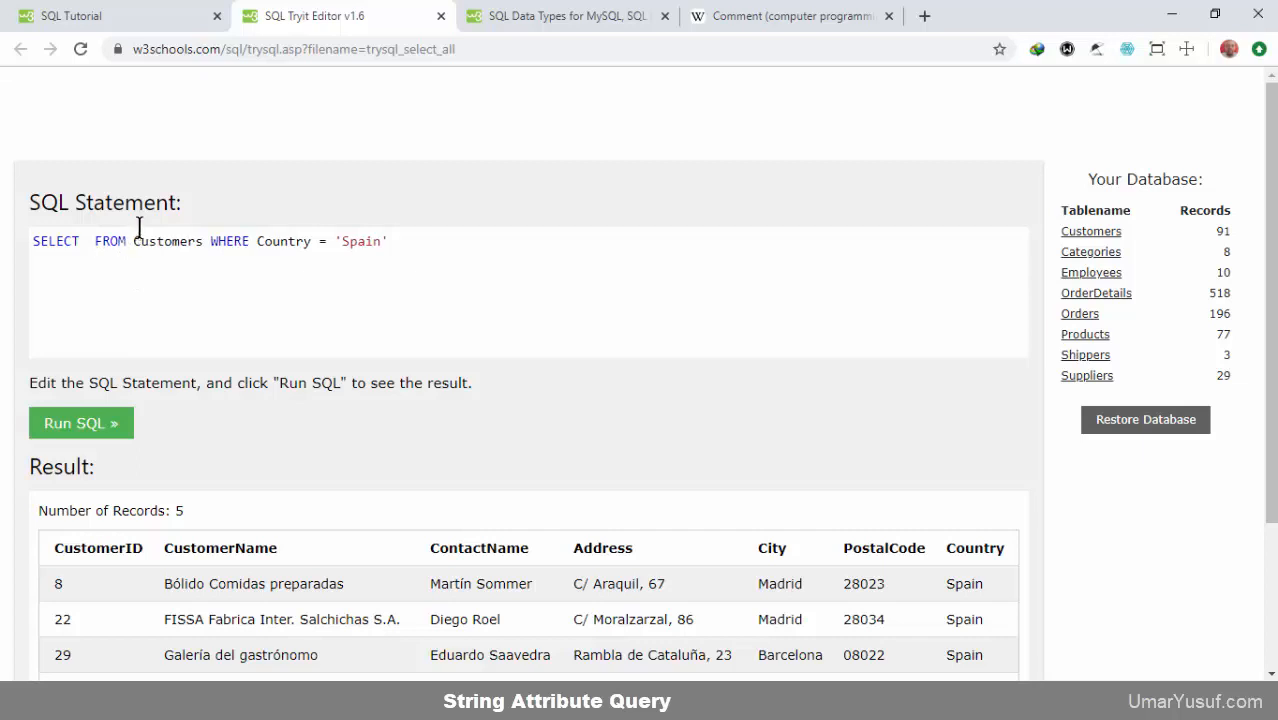
key("ctrl+v")
type(",")
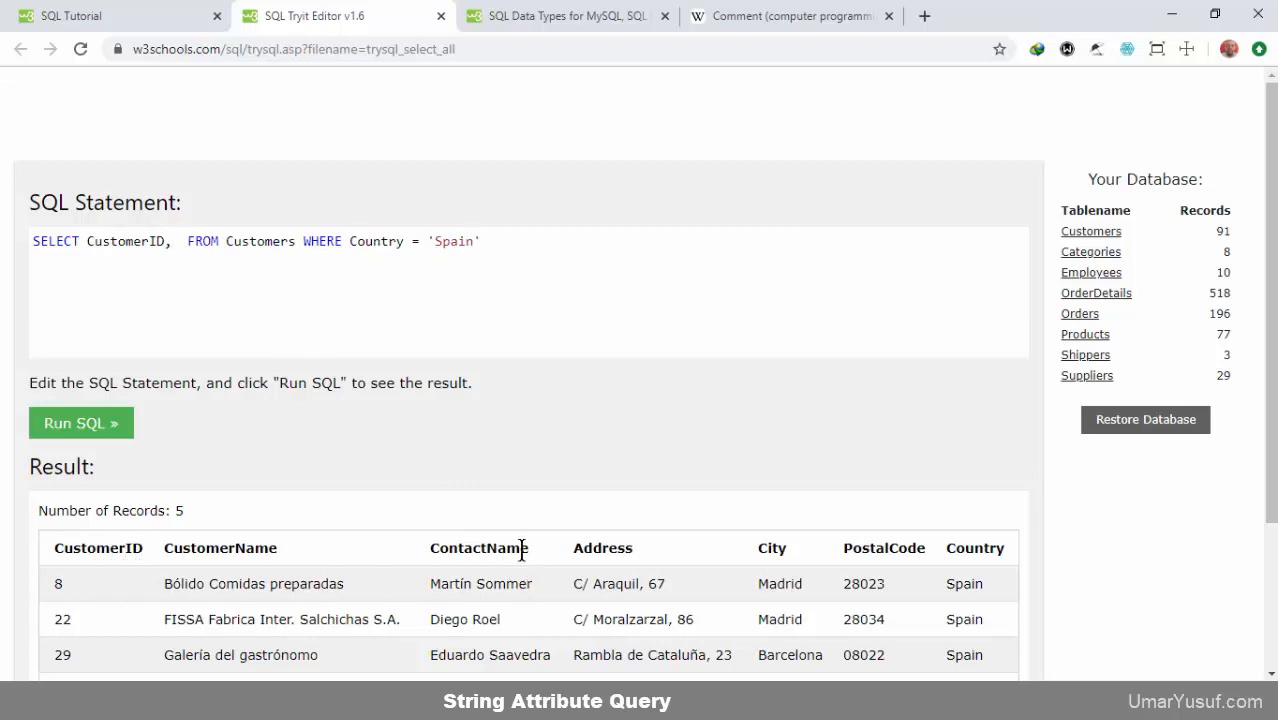
Copy the ContactName column heading from the result table and add it to the field list after CustomerID, followed by a comma.
left_click_drag(528, 556, 424, 563)
key("ctrl+c")
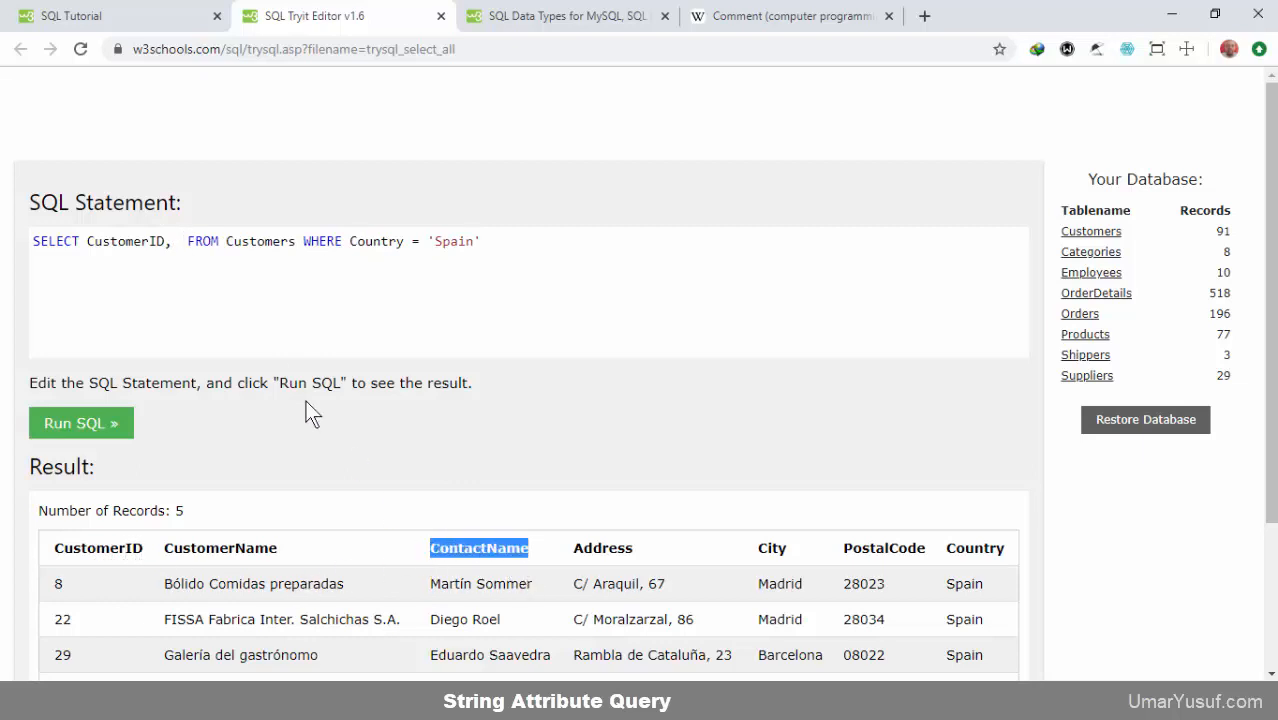
left_click(296, 313)
key("ctrl+v")
type(",")
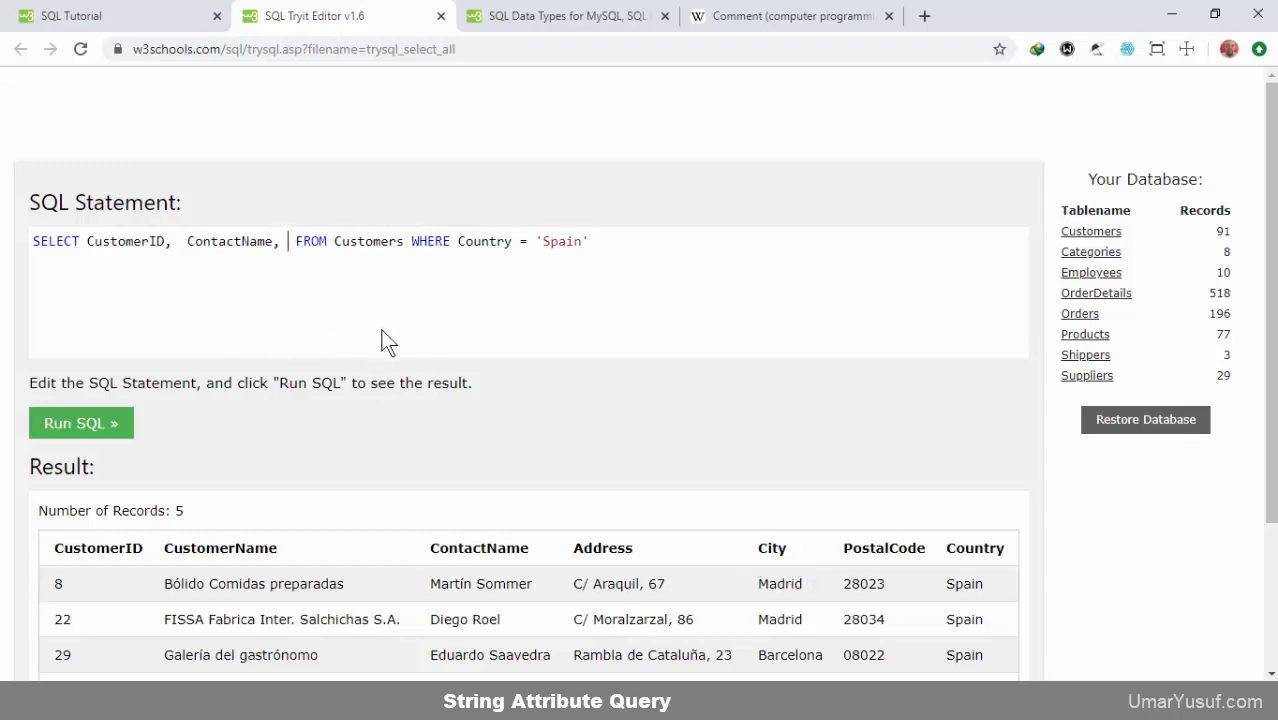
Add City and Country to the SELECT field list after ContactName, removing the surplus spaces before City.
key("ctrl+v")
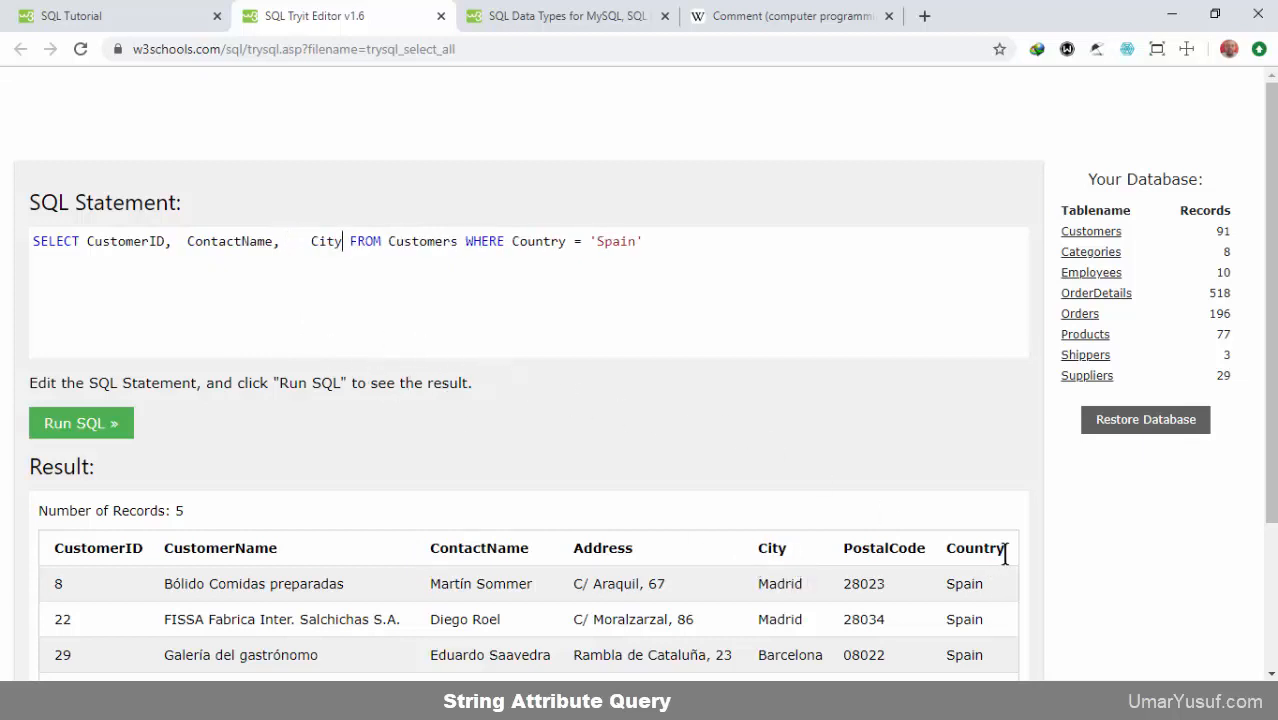
left_click(311, 257)
key("BackSpace")
key("BackSpace")
key("BackSpace")
type(",")
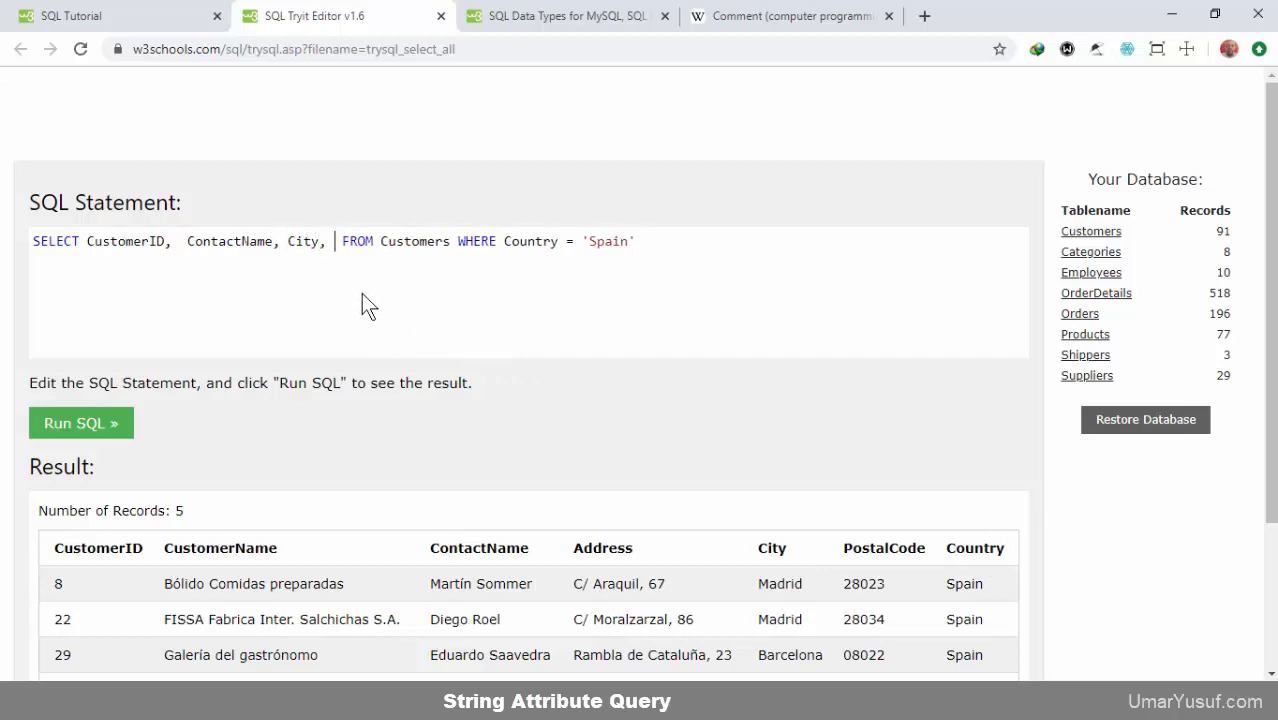
key("ctrl+v")
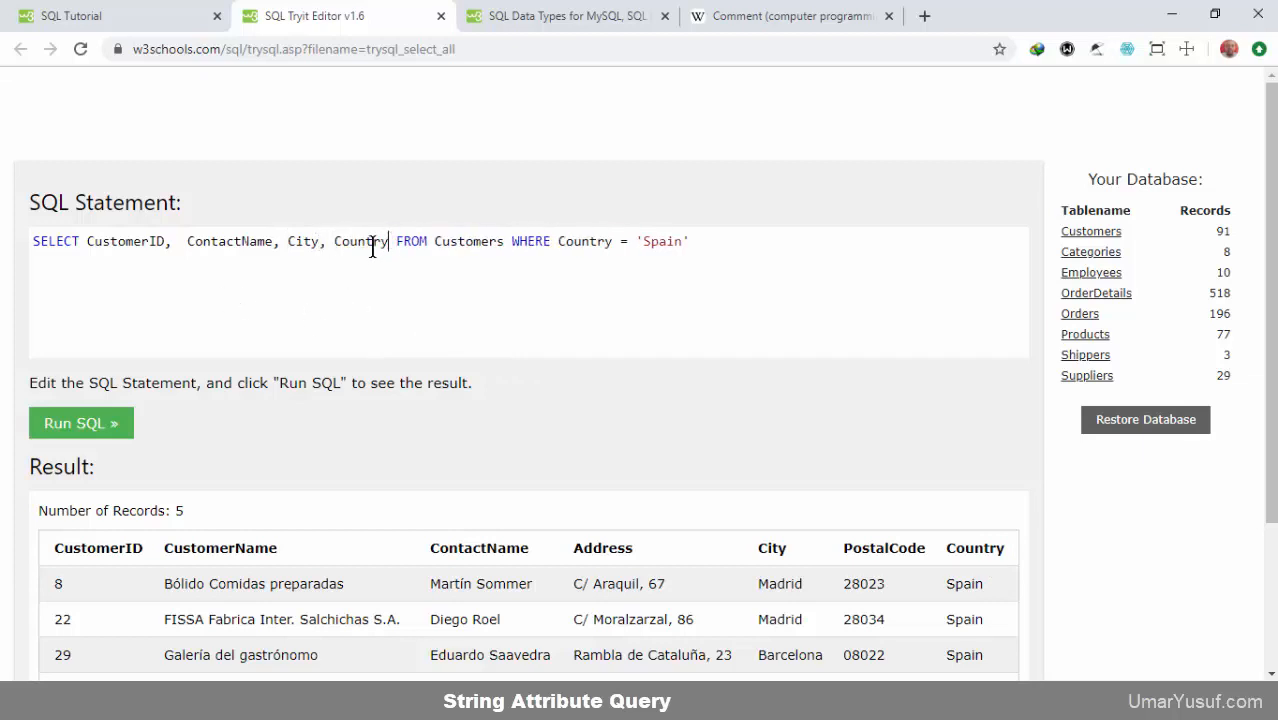
Check the four listed fields against the current result columns, run the edited statement, and review the returned columns.
left_click_drag(87, 243, 389, 244)
left_click(490, 241)
scroll(615, 418, "down", 2)
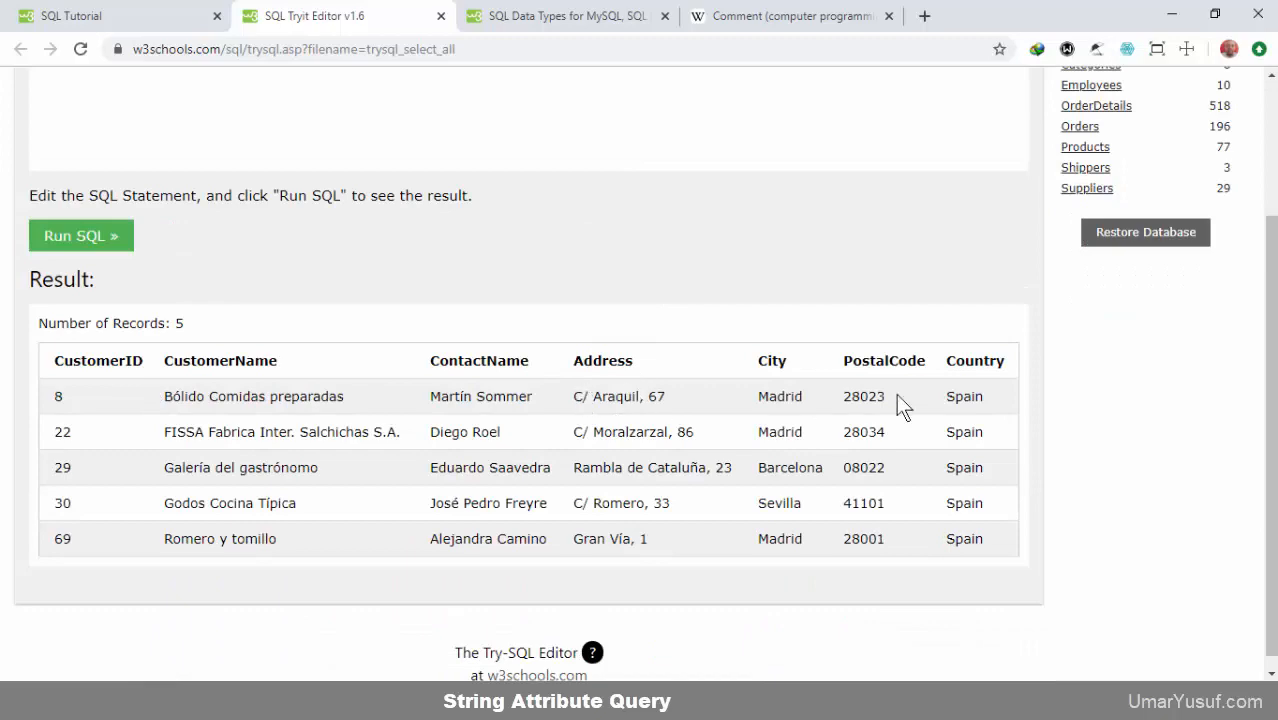
scroll(868, 388, "up", 2)
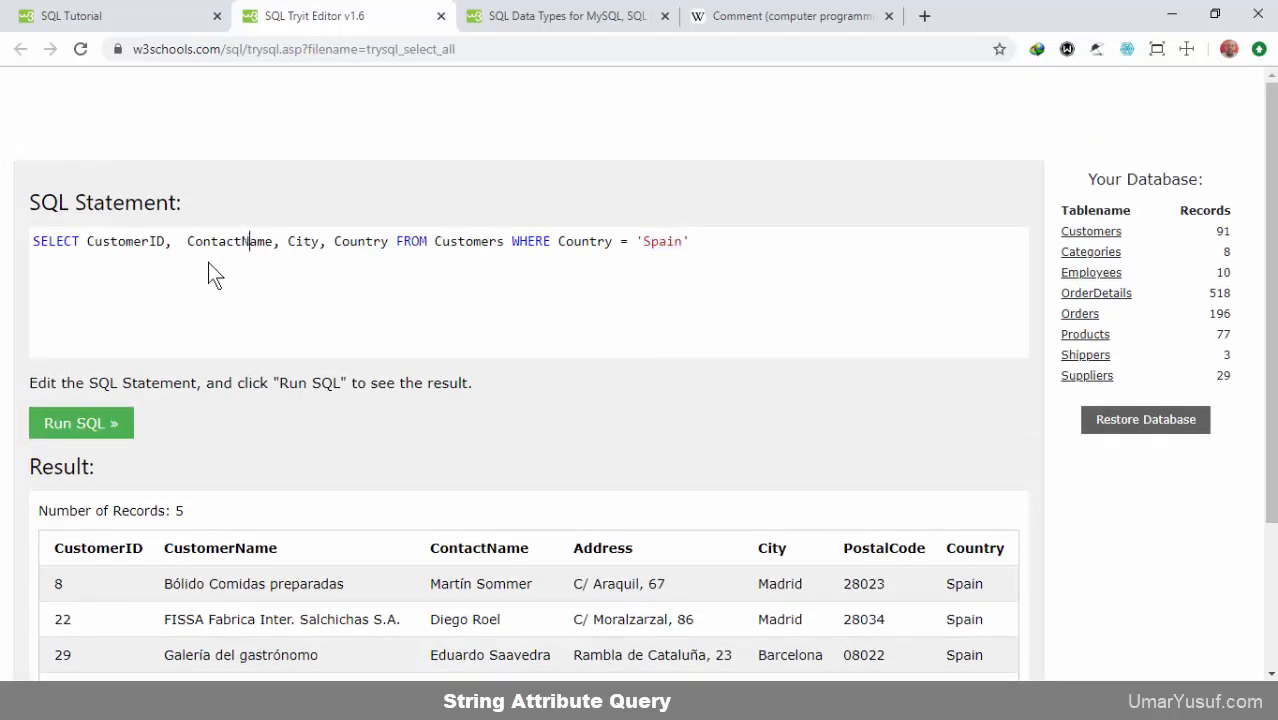
left_click(85, 424)
scroll(549, 461, "down", 2)
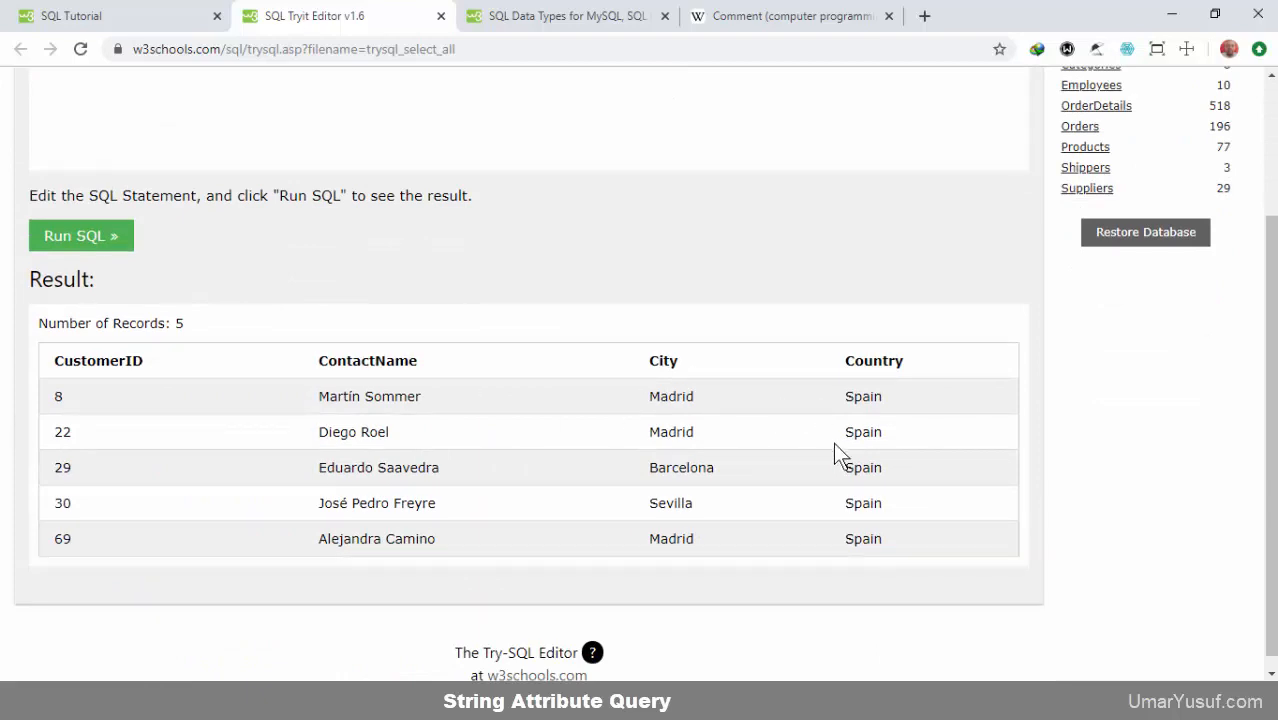
scroll(858, 378, "up", 2)
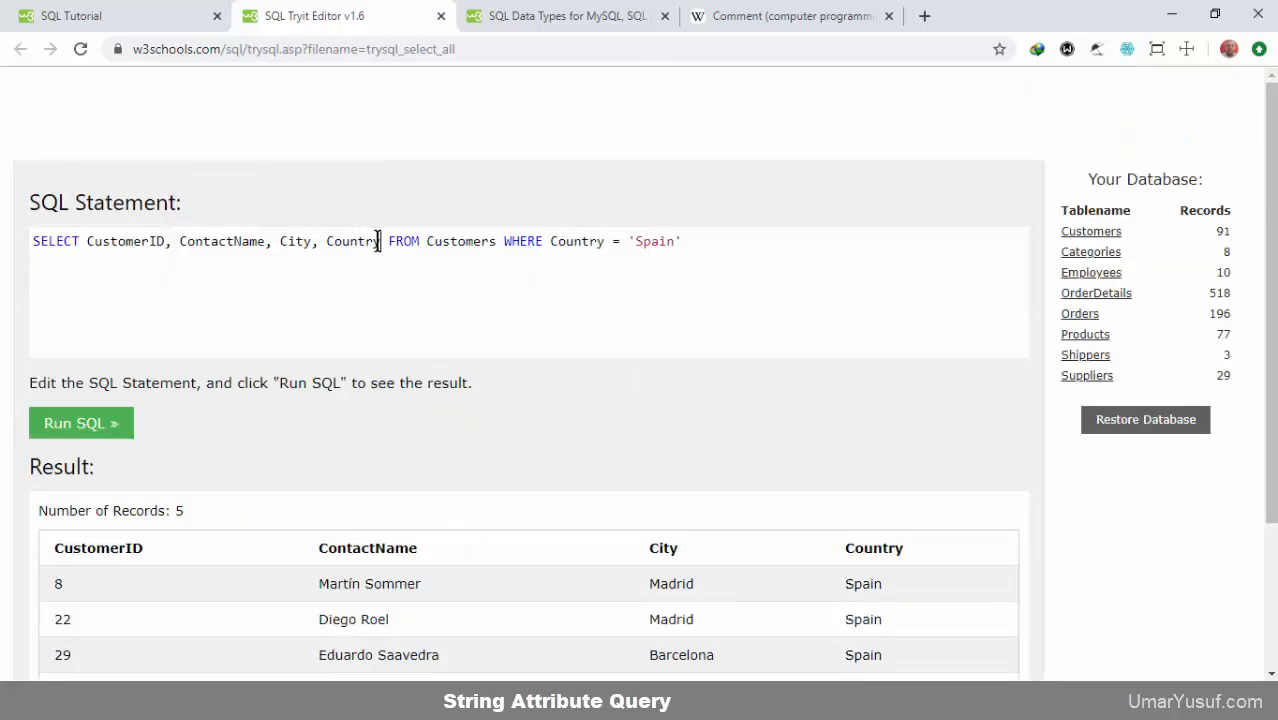
Compare the statement's explicit field list with the fixed SELECT * FROM Customers WHERE line in ArcMap's Select by Attributes dialog.
left_click_drag(379, 241, 177, 241)
left_click(285, 265)
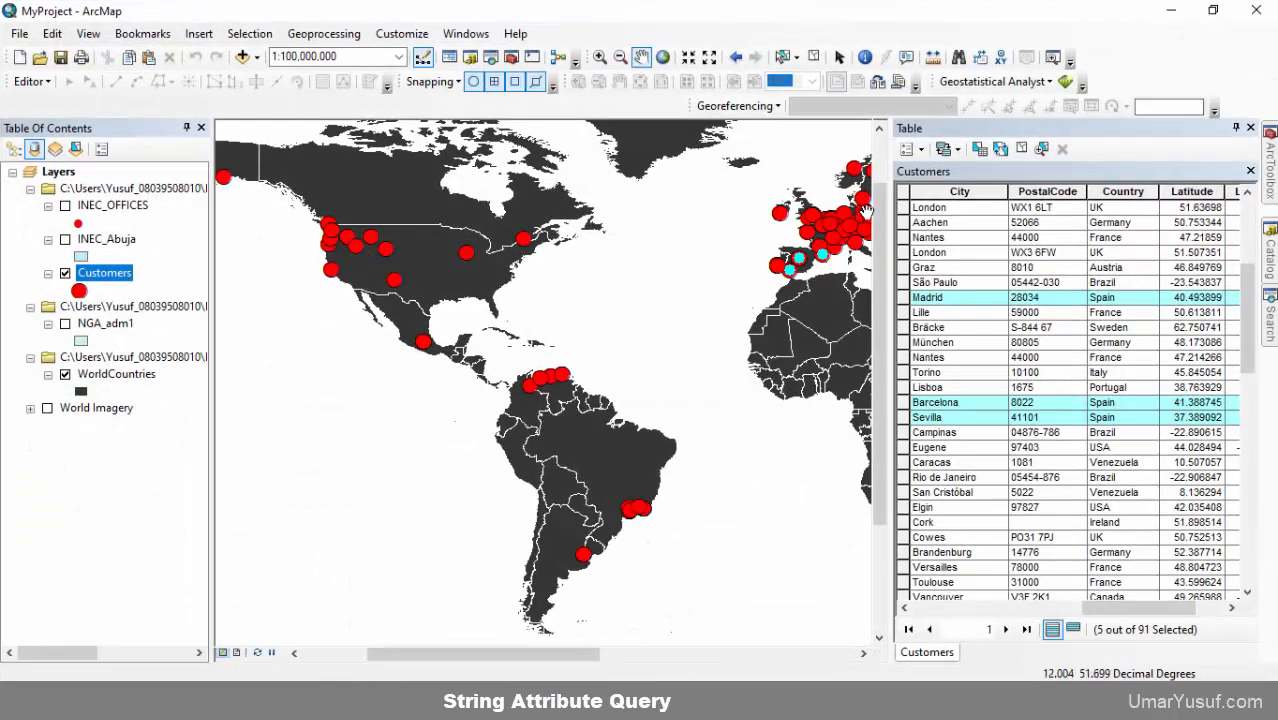
left_click(981, 149)
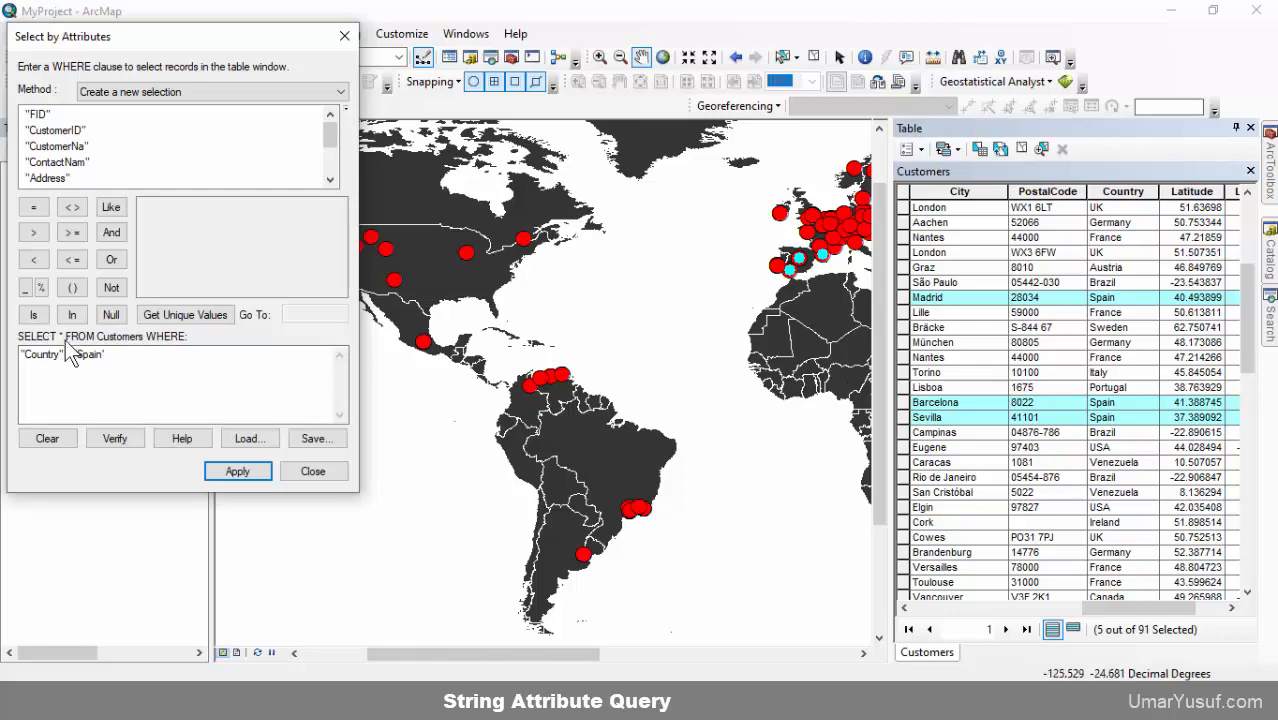
left_click(509, 628)
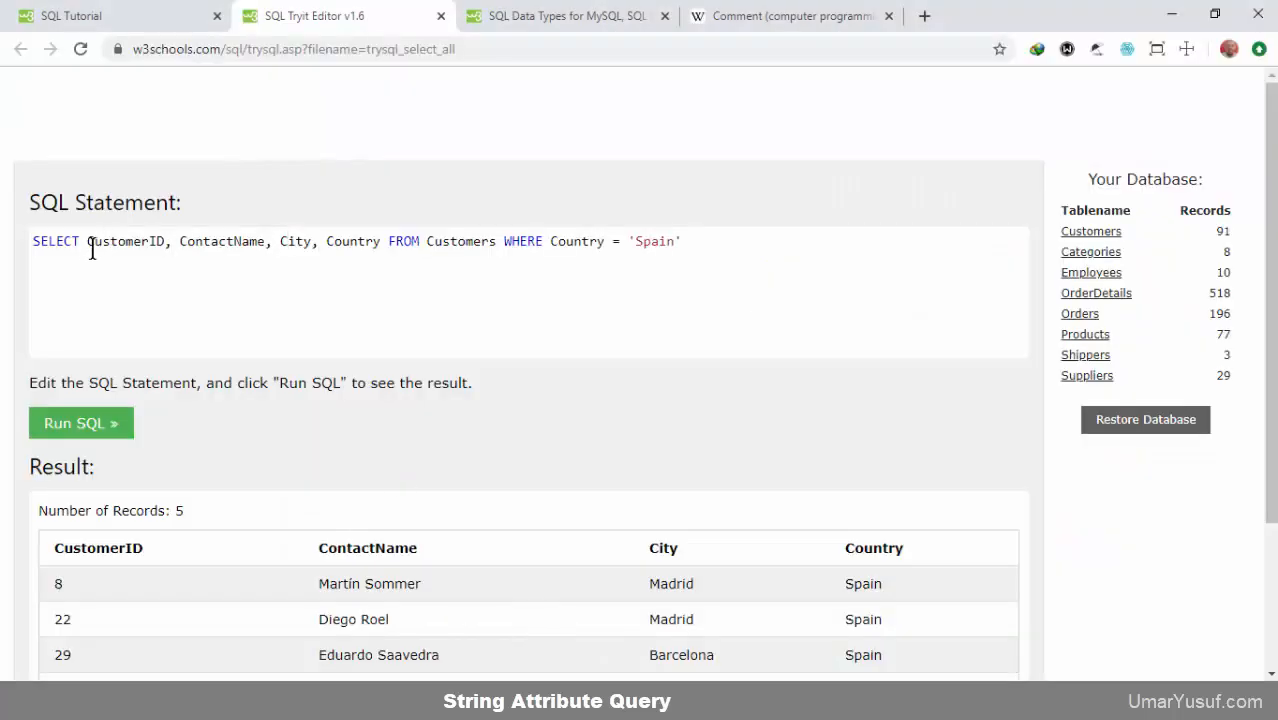
left_click_drag(88, 243, 381, 243)
key("ctrl+a")
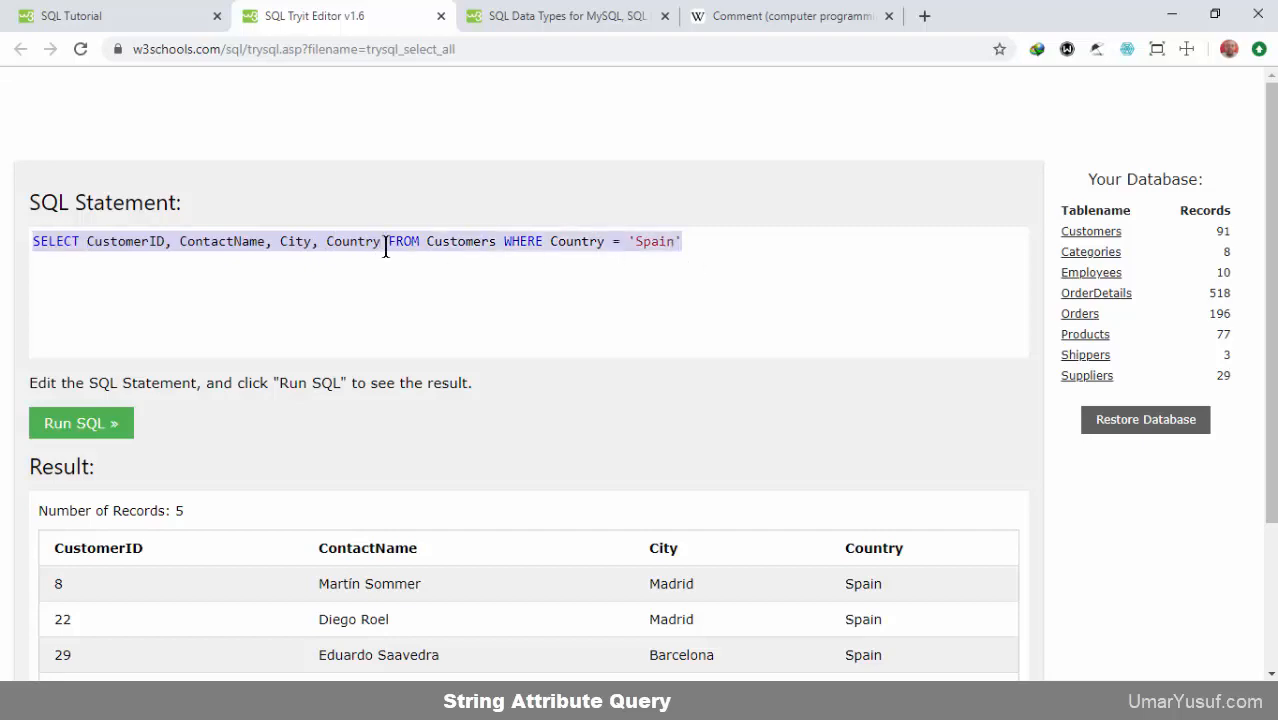
key("Right")
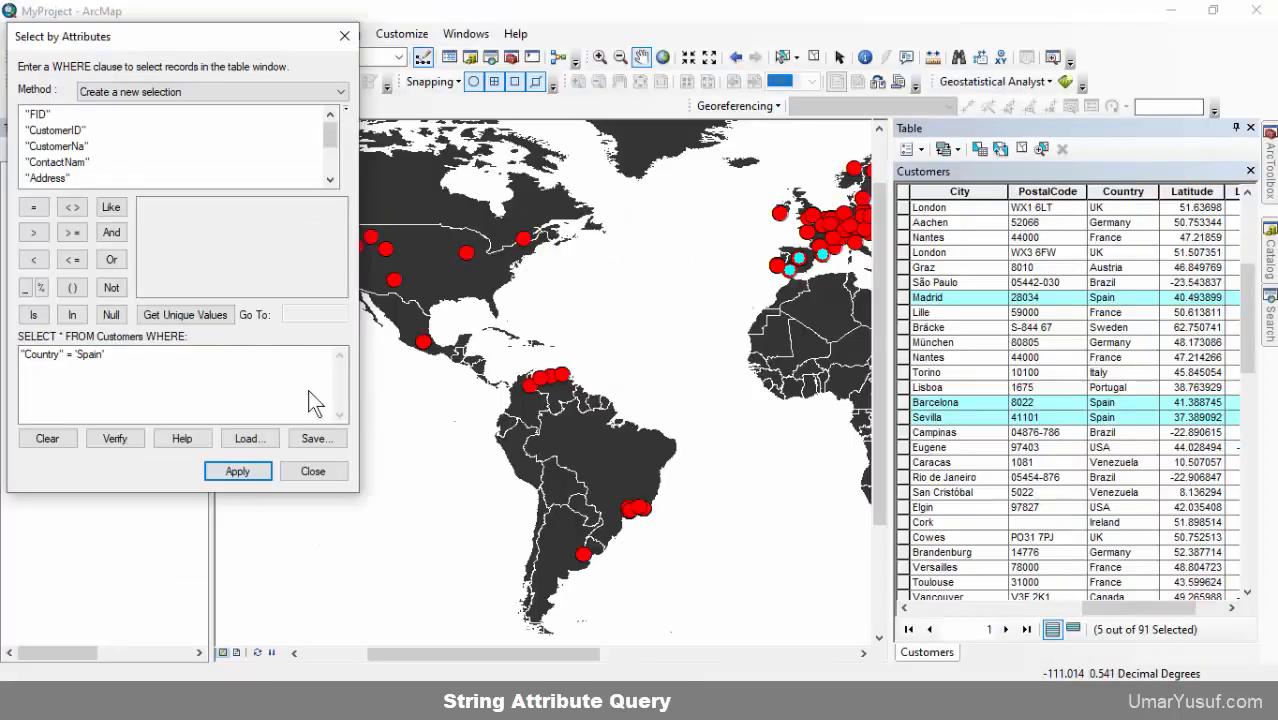
Examine the "Country" = 'Spain' clause and its quoted field name in ArcMap's Select by Attributes dialog.
left_click_drag(147, 362, 17, 352)
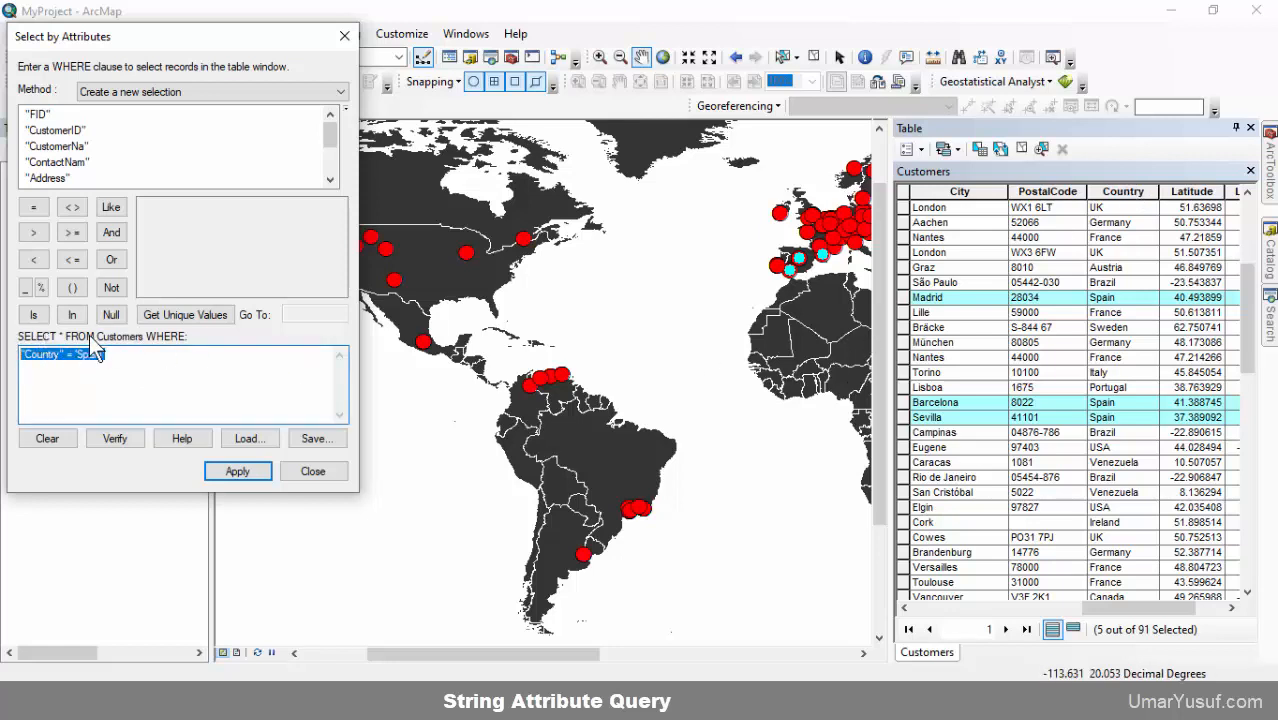
left_click(42, 363)
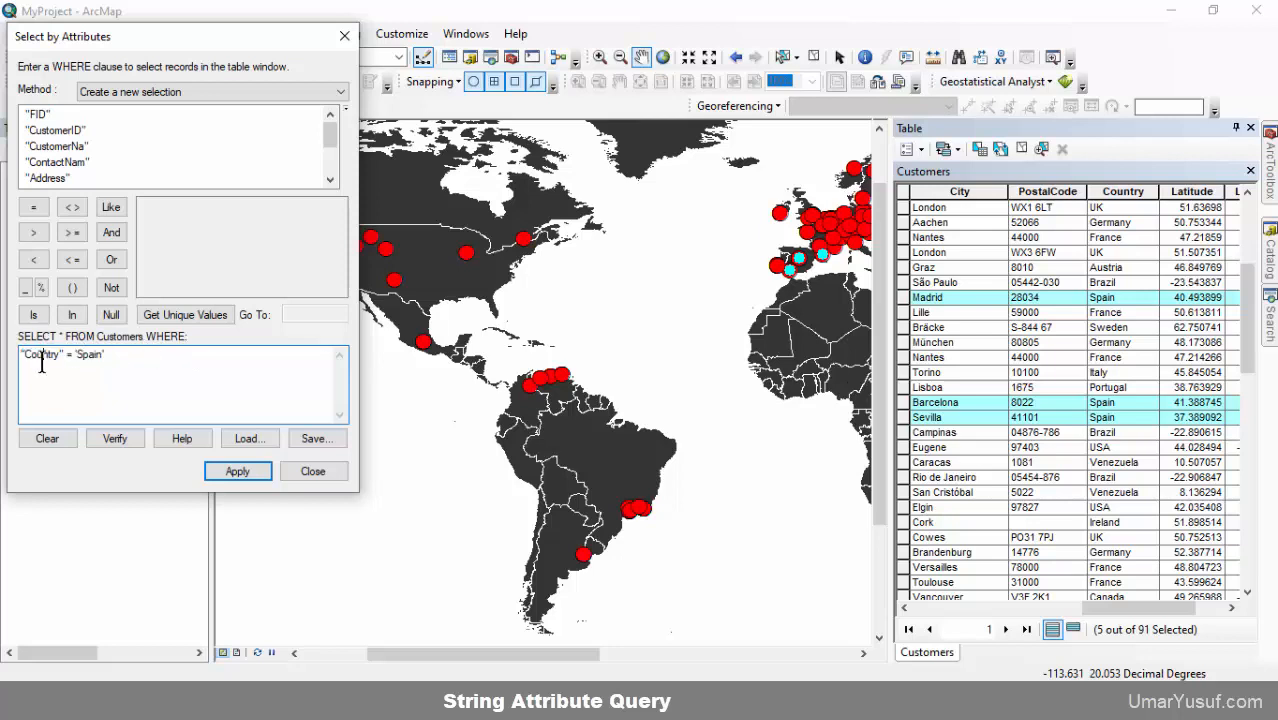
left_click_drag(61, 355, 14, 367)
left_click(102, 358)
key("BackSpace")
key("BackSpace")
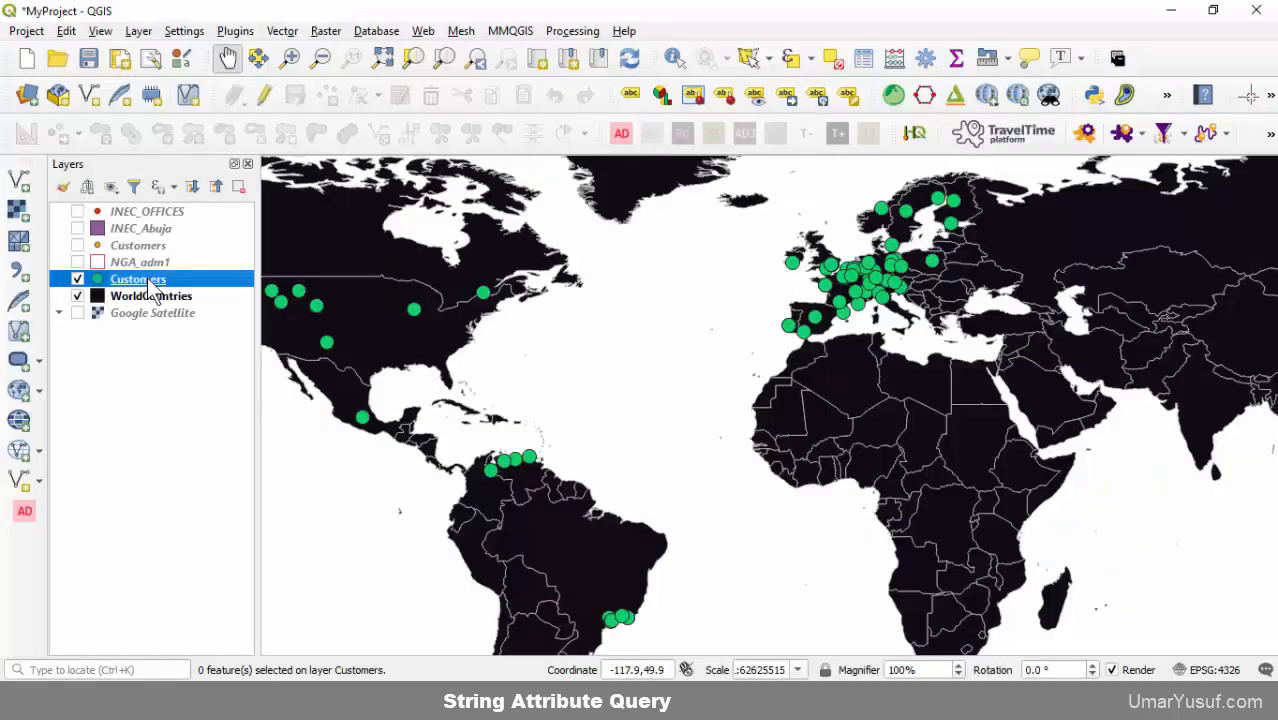
Switch to QGIS, inspect the Customers attribute table and its empty Select by Expression dialog, and close both.
right_click(145, 279)
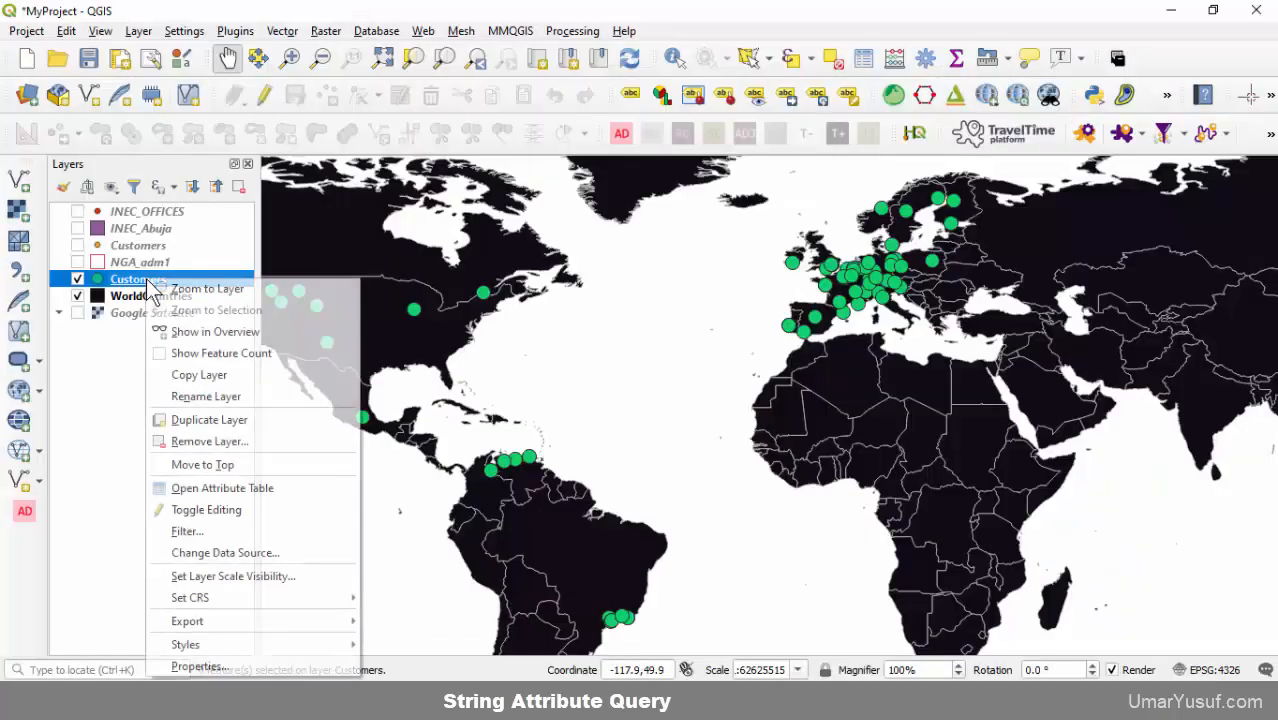
left_click(176, 491)
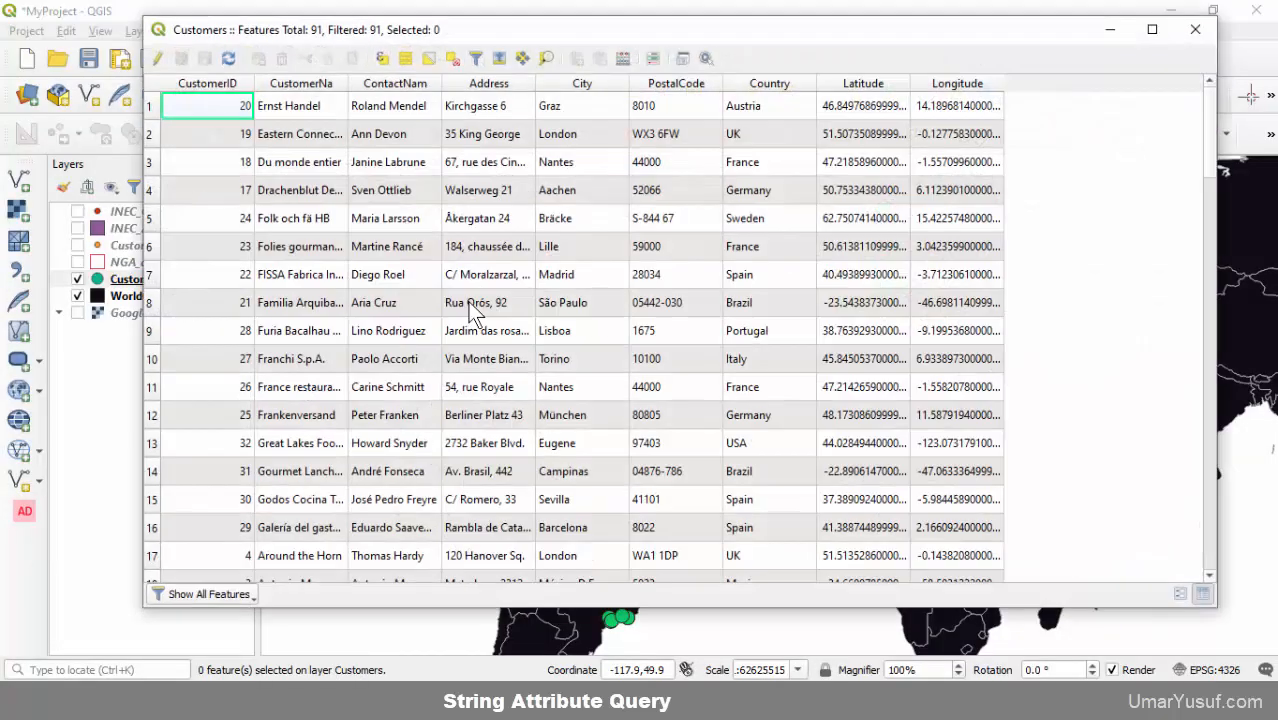
key("ctrl+f")
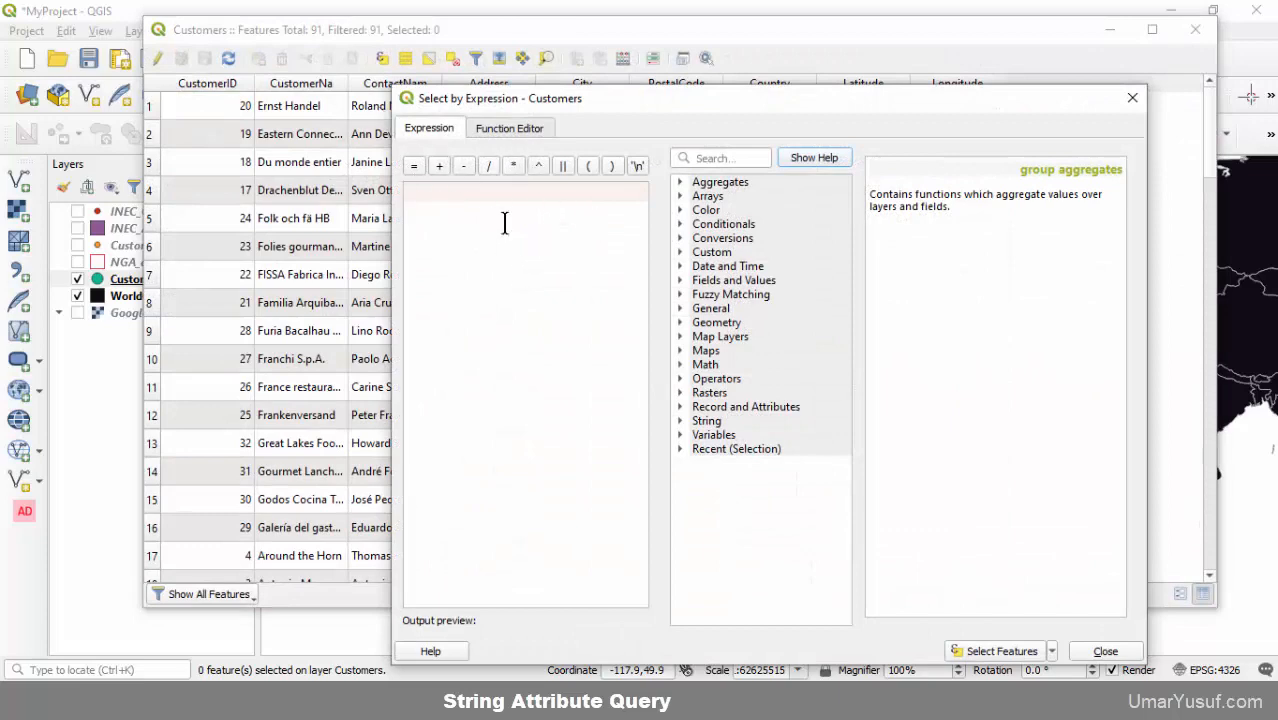
left_click(1133, 99)
left_click(1195, 29)
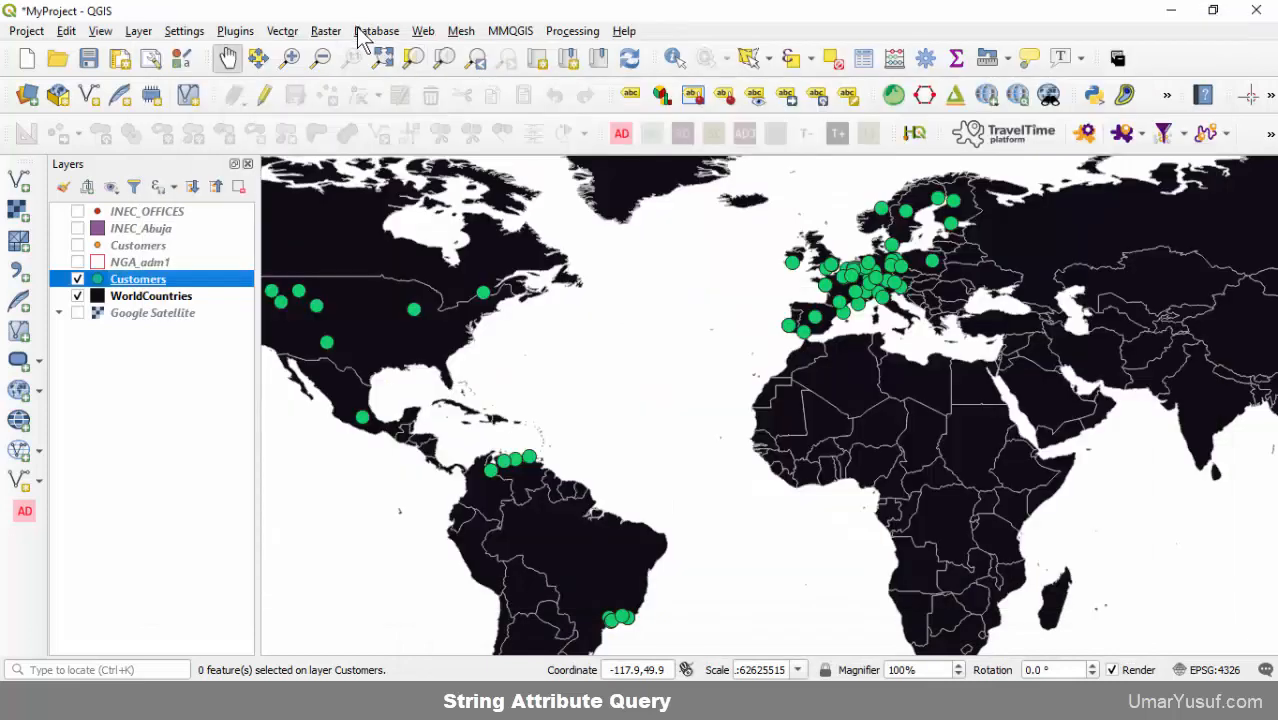
Open DB Manager, expand the project layers under Virtual Layers, and select the Customers layer.
left_click(363, 33)
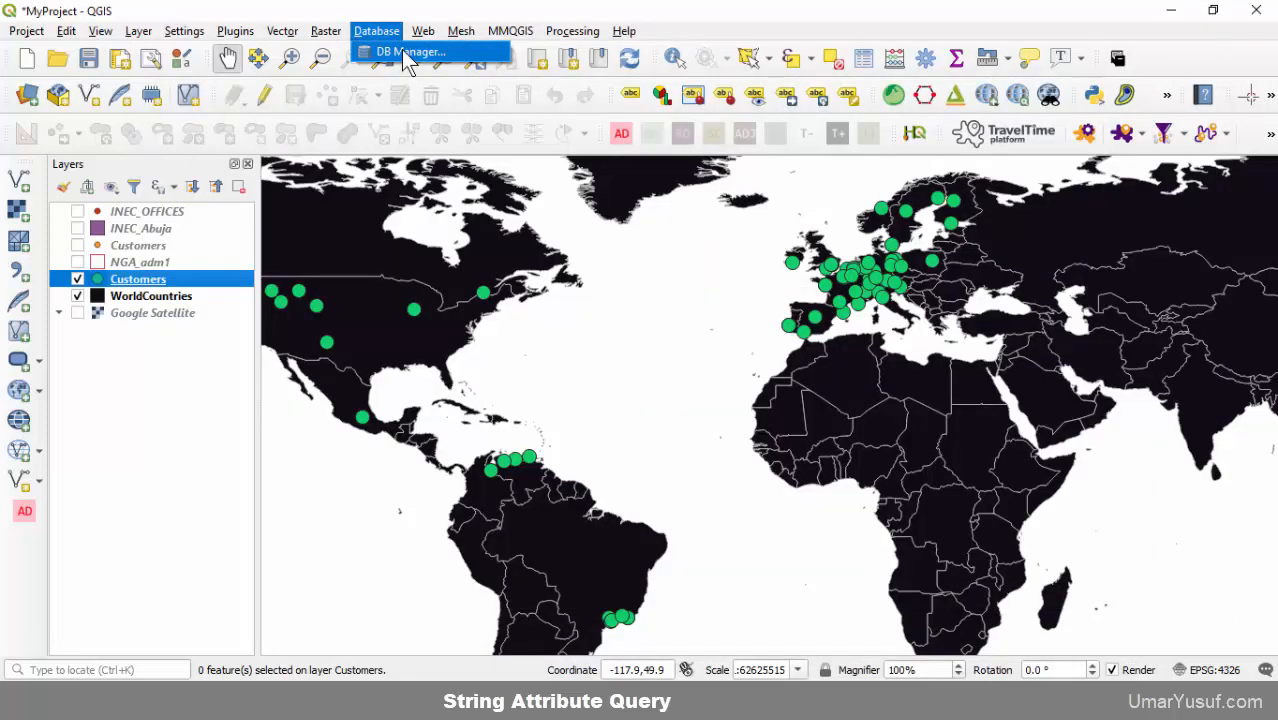
left_click(407, 55)
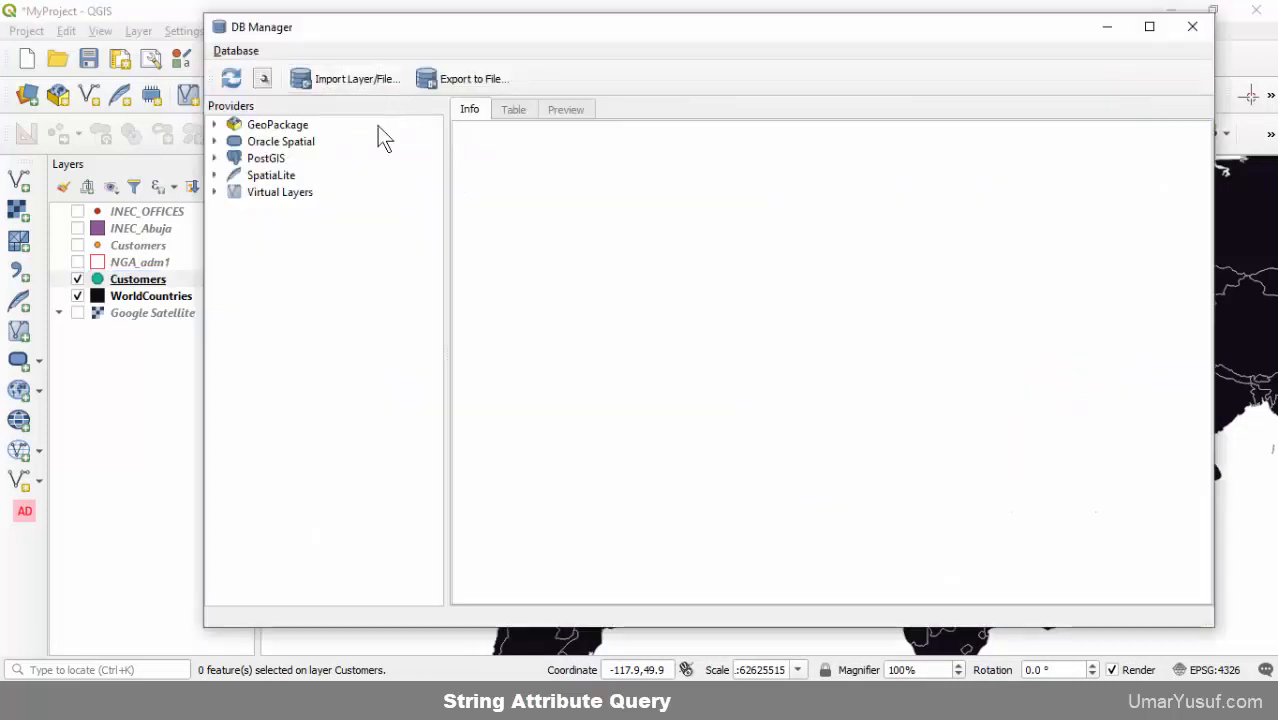
left_click(222, 192)
left_click(240, 209)
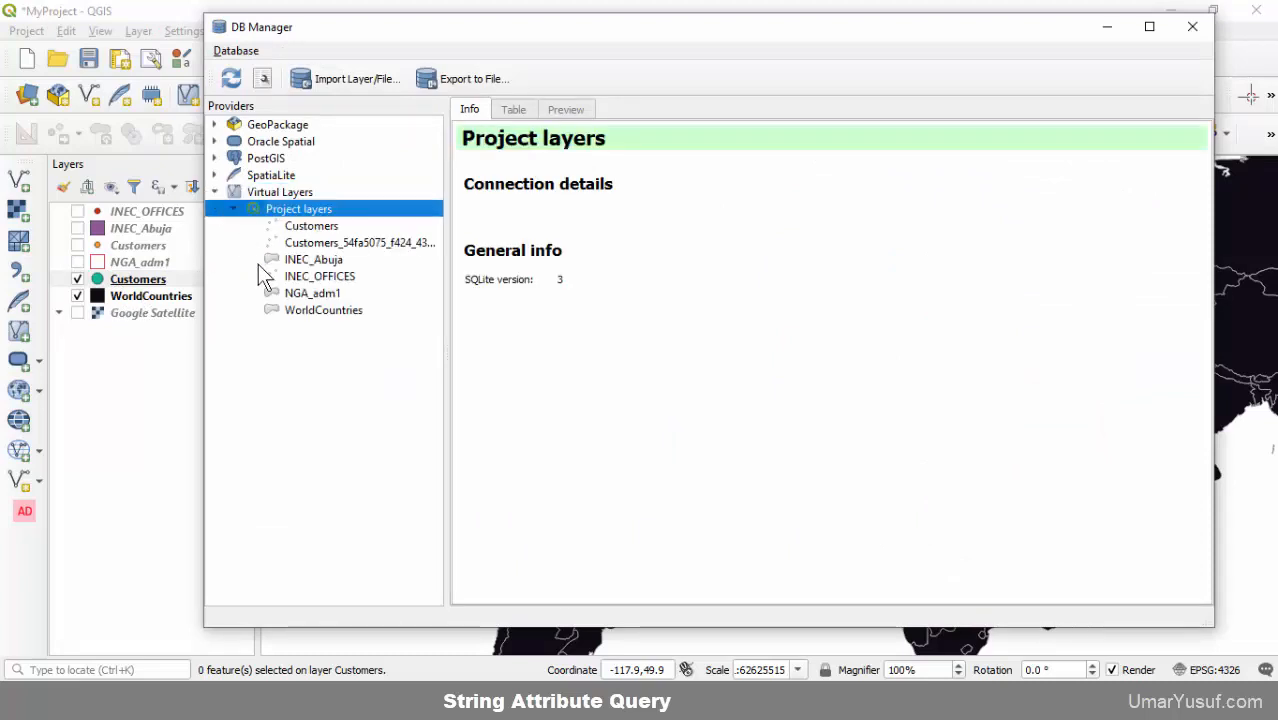
left_click(305, 226)
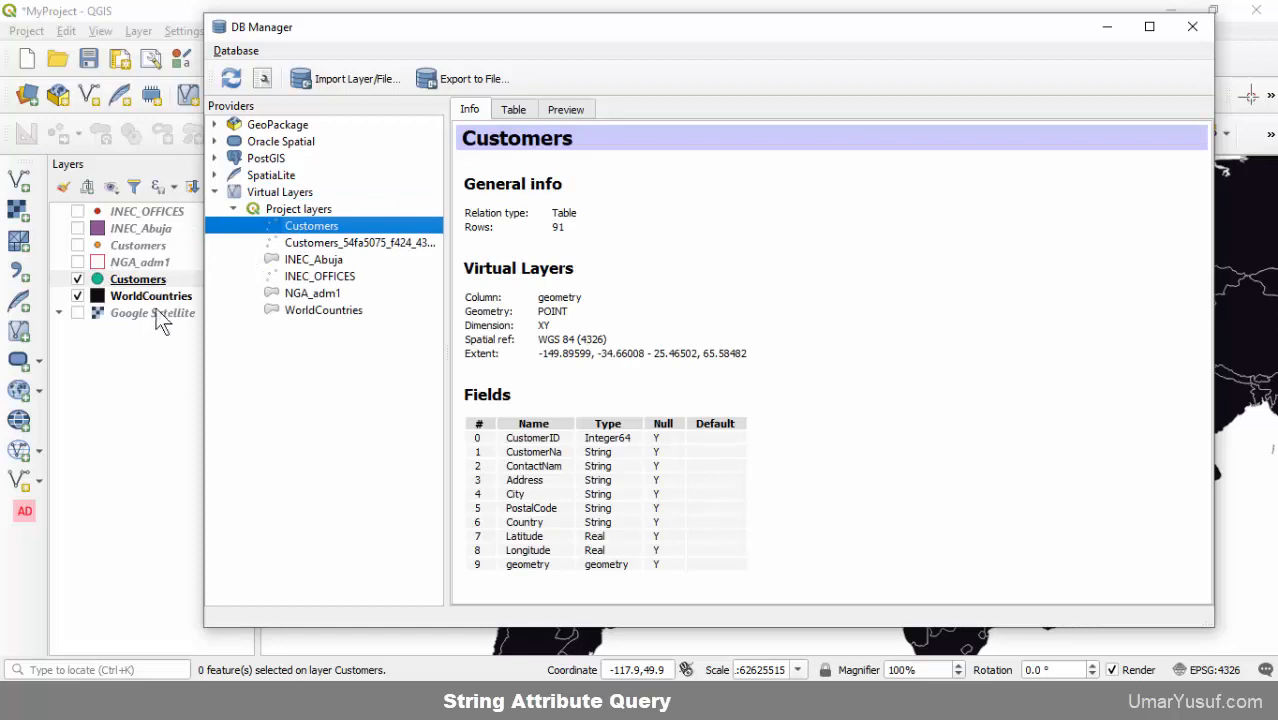
left_click(300, 226)
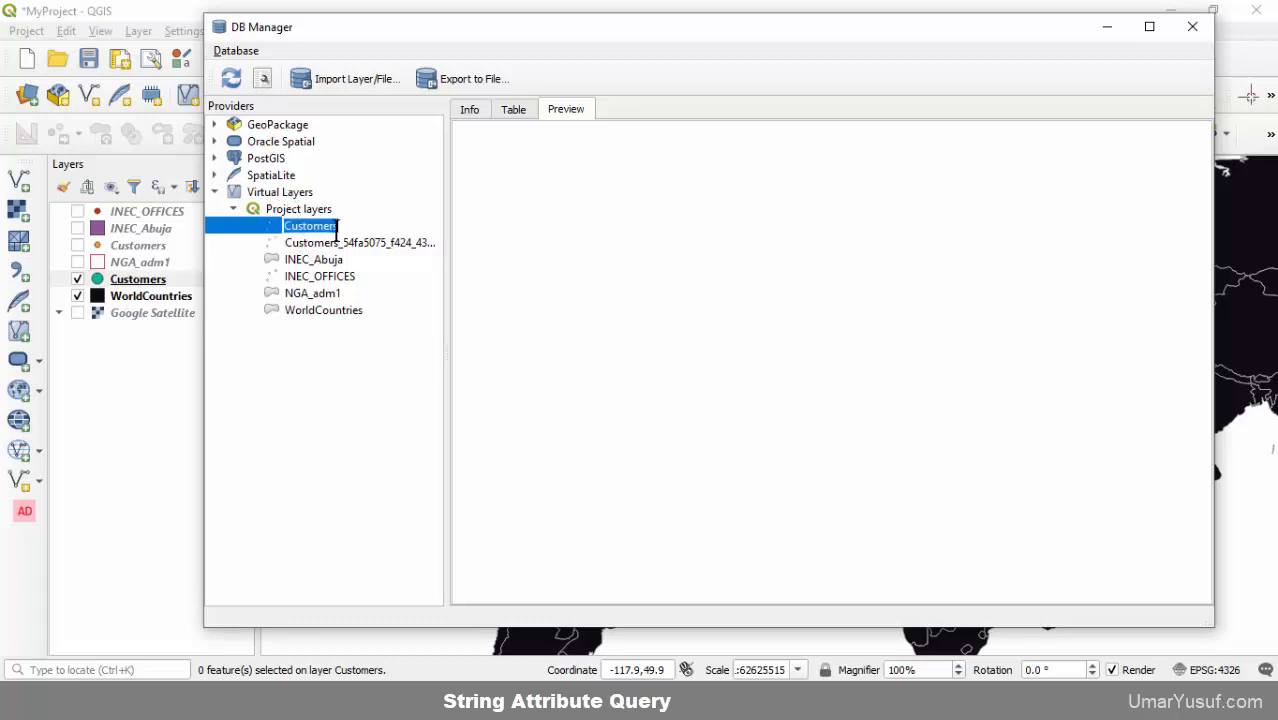
left_click(330, 260)
left_click(316, 227)
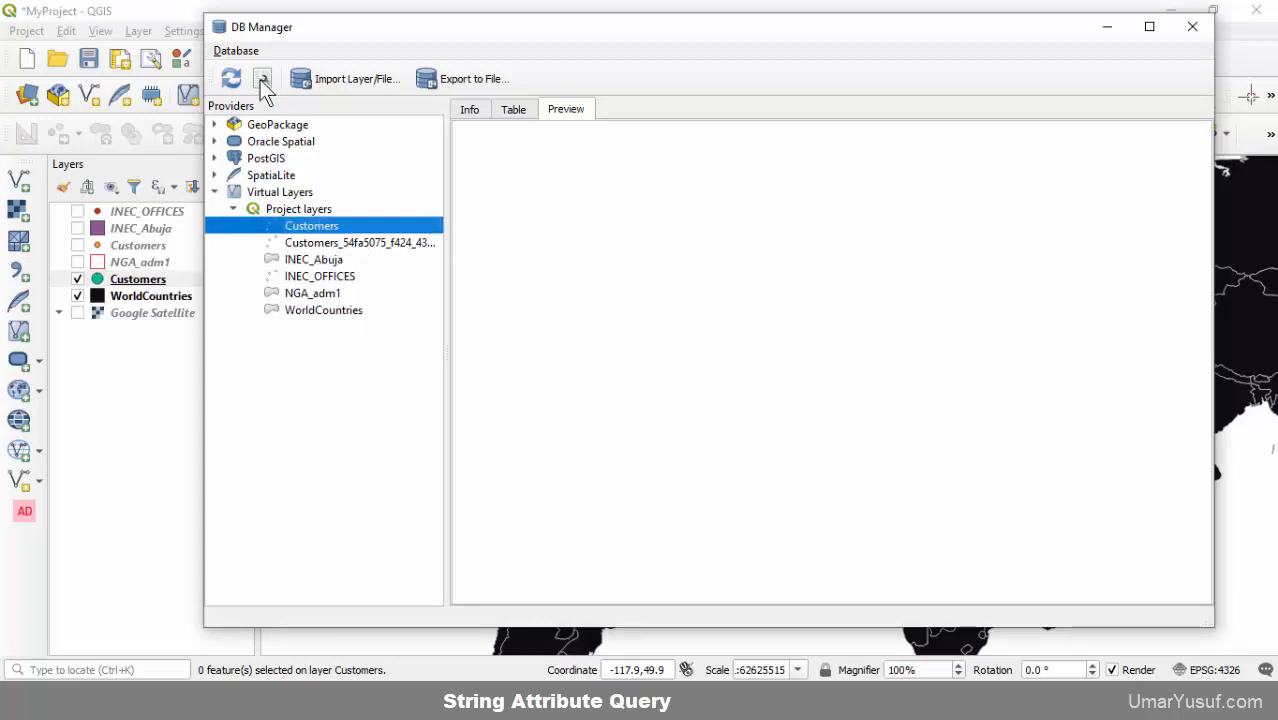
Open a DB Manager SQL query window and enter SELECT * FROM Customers WHERE Country = 'Spain', copying the FROM clause from the W3Schools statement.
left_click(262, 80)
left_click(567, 249)
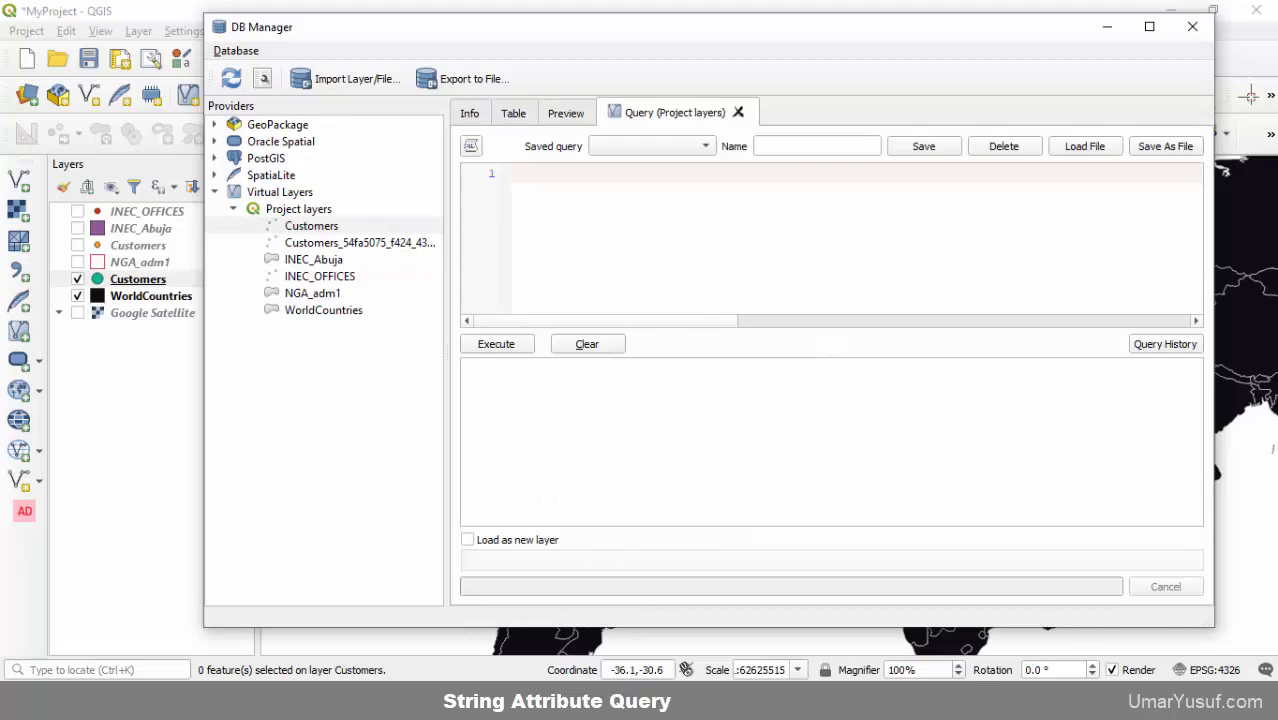
left_click(594, 680)
left_click(480, 615)
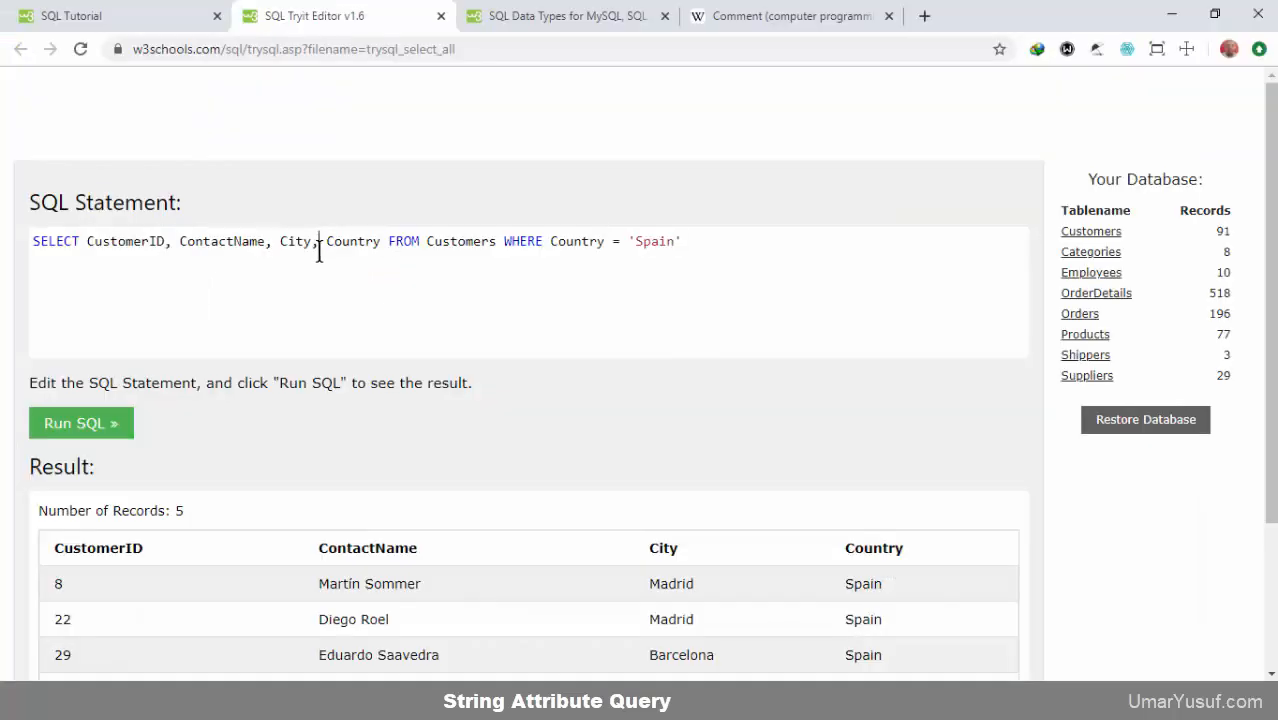
left_click_drag(682, 241, 388, 241)
key("ctrl+c")
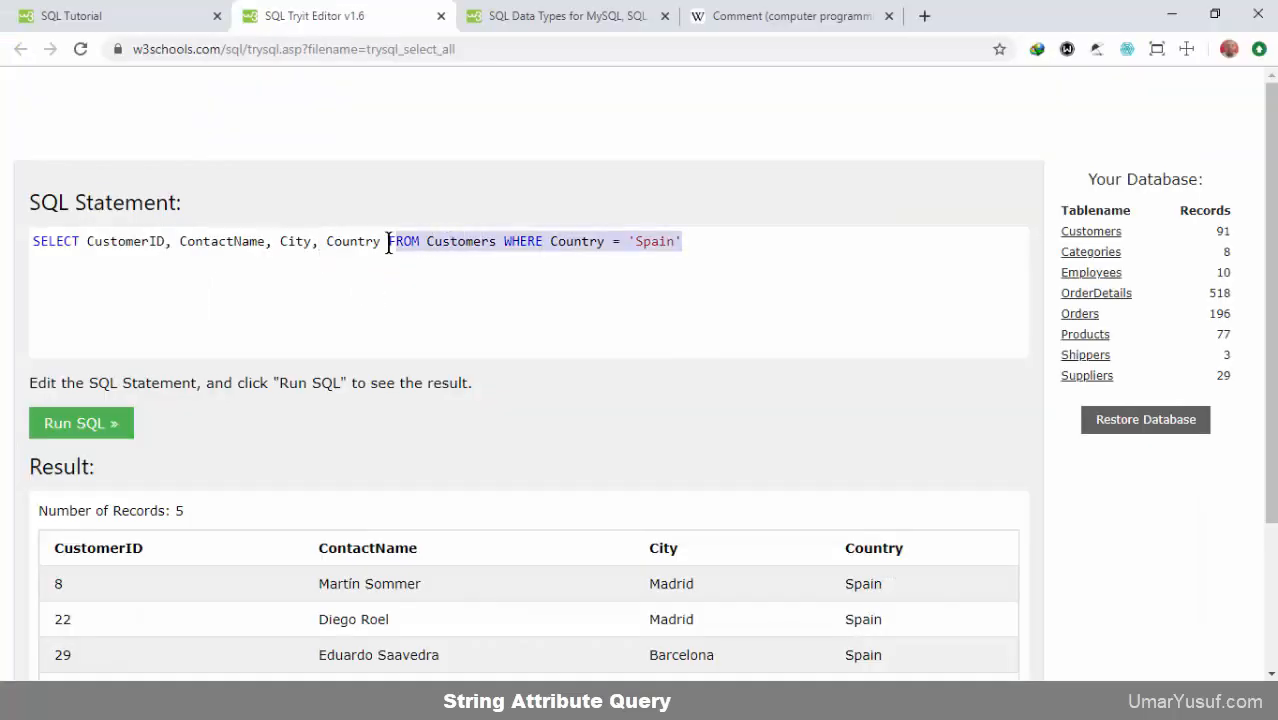
left_click(1174, 18)
type("SELECT ")
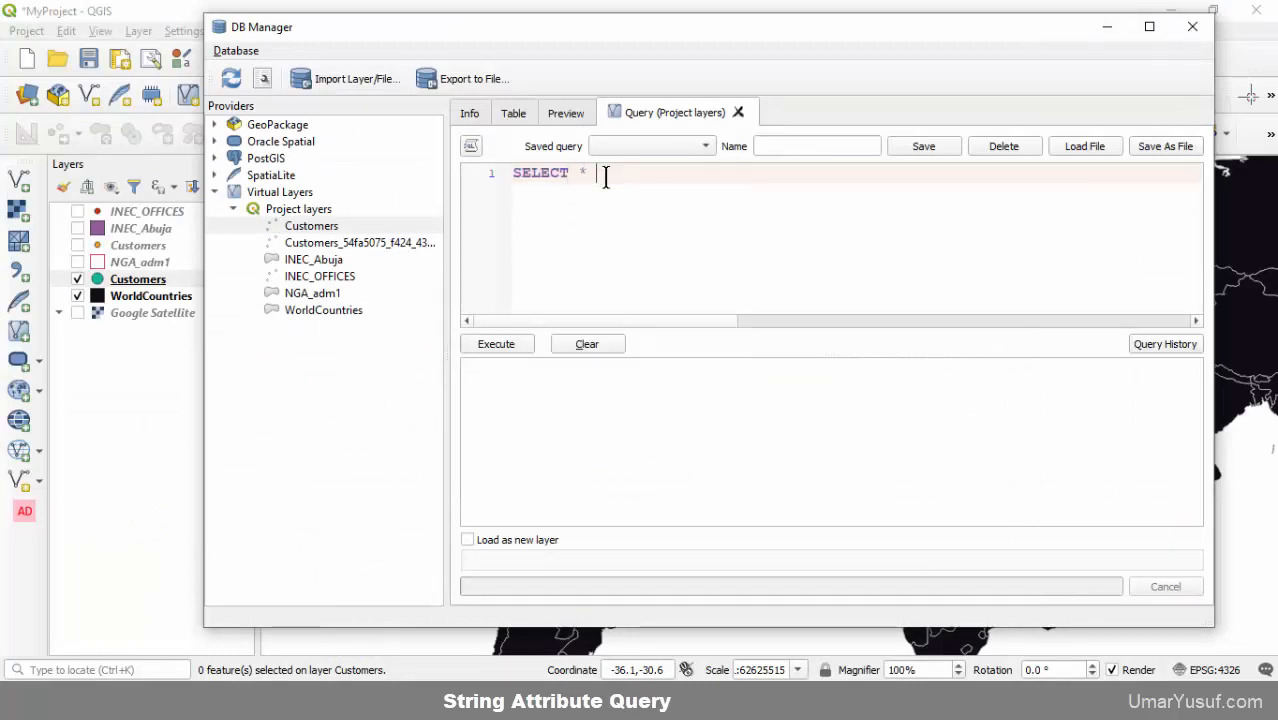
type("*")
key("ctrl+v")
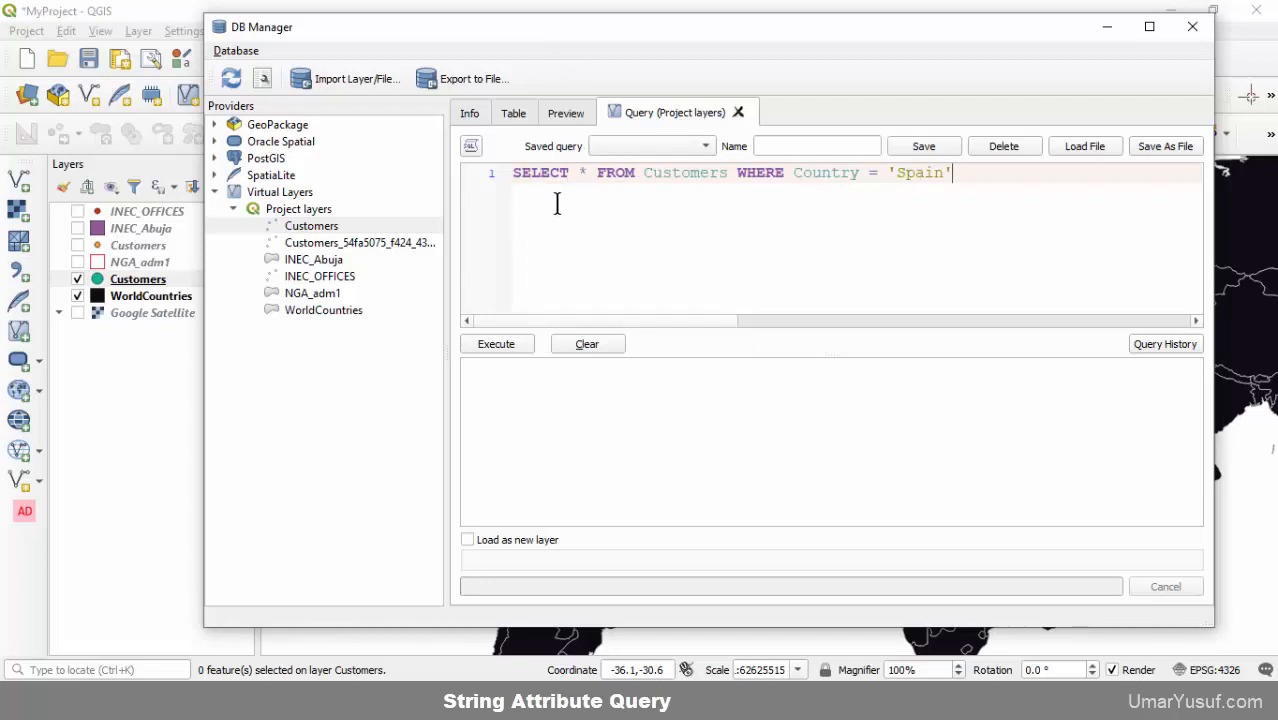
Execute the SELECT * query on Customers, then compare it with the W3Schools statement that lists individual fields.
left_click(497, 344)
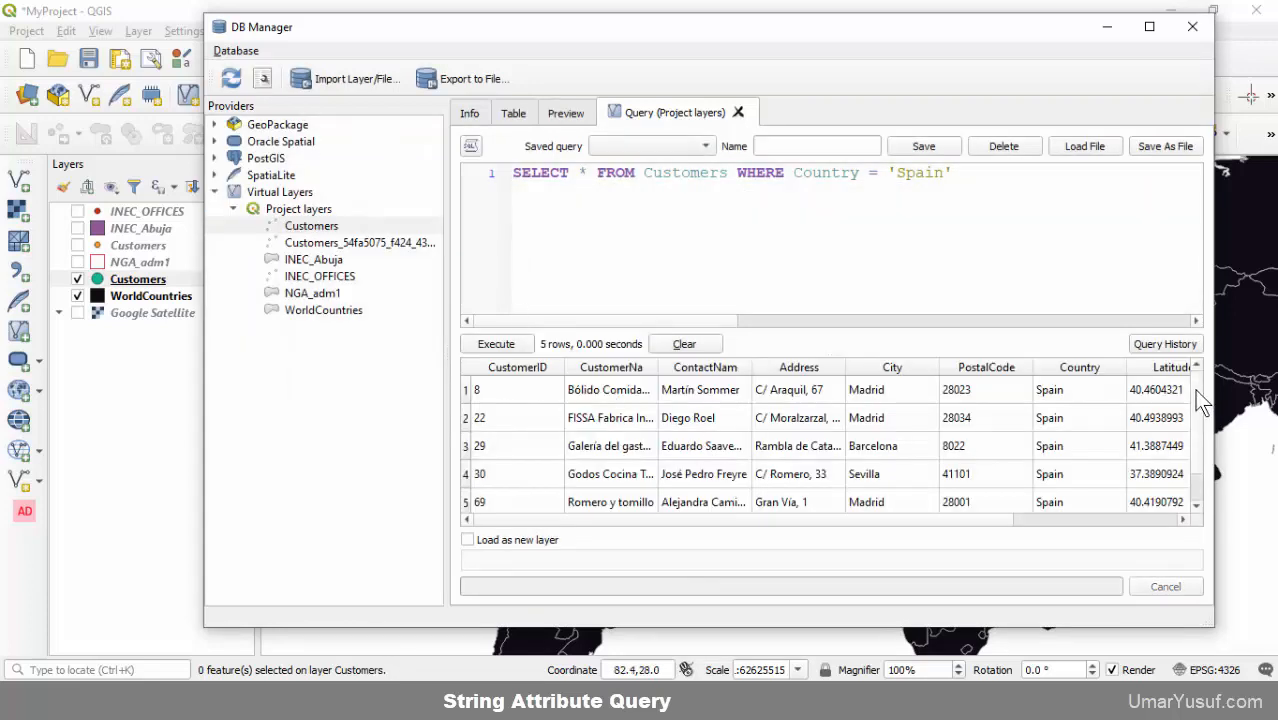
left_click_drag(1199, 394, 1200, 472)
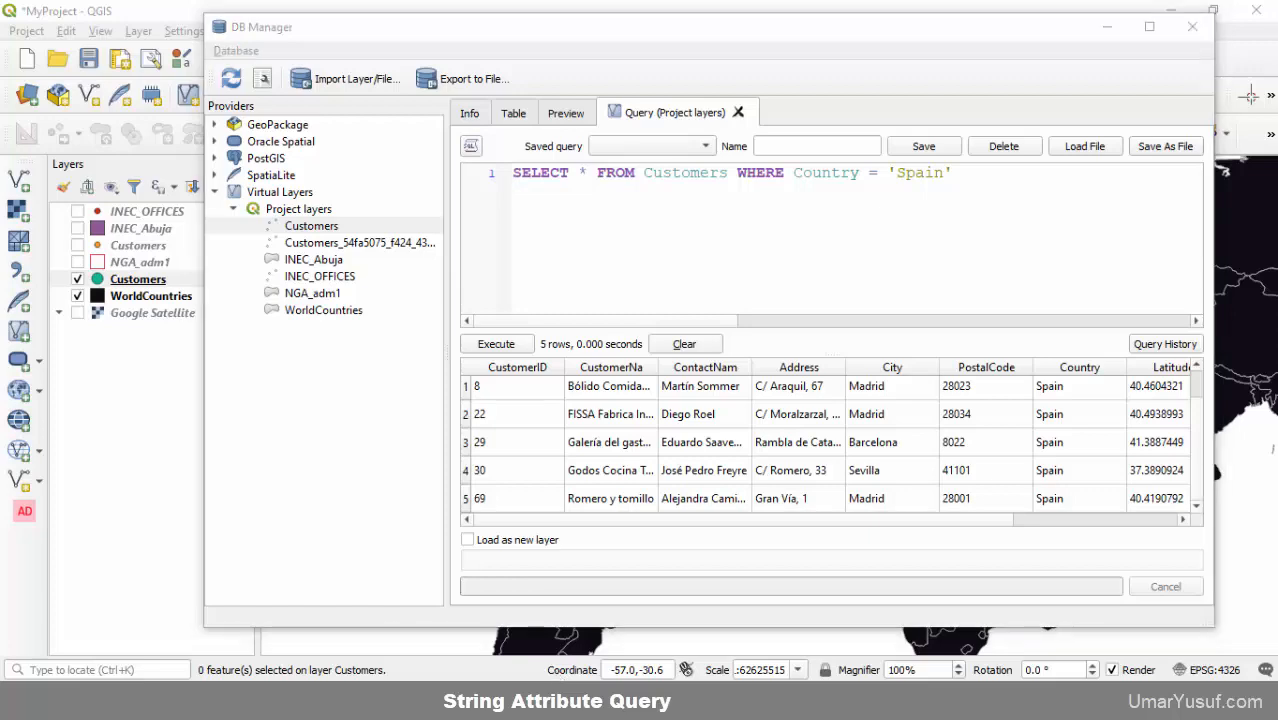
left_click(480, 590)
left_click(336, 278)
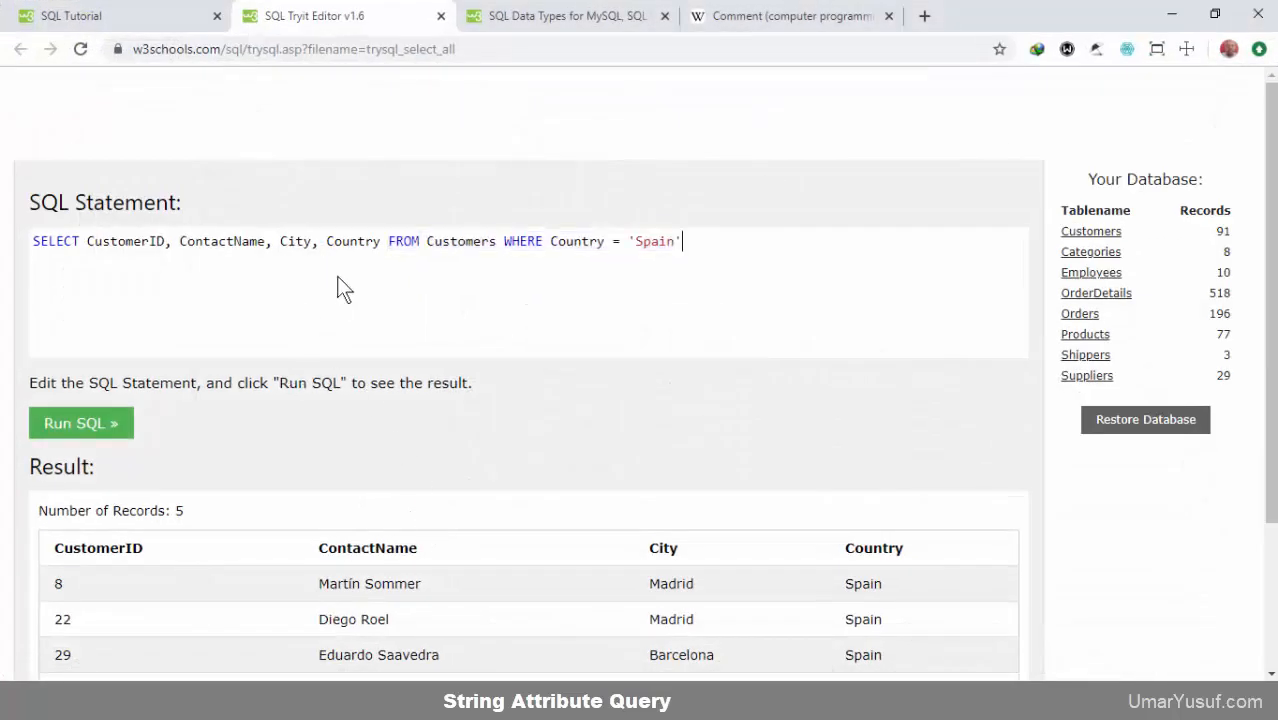
left_click(1170, 18)
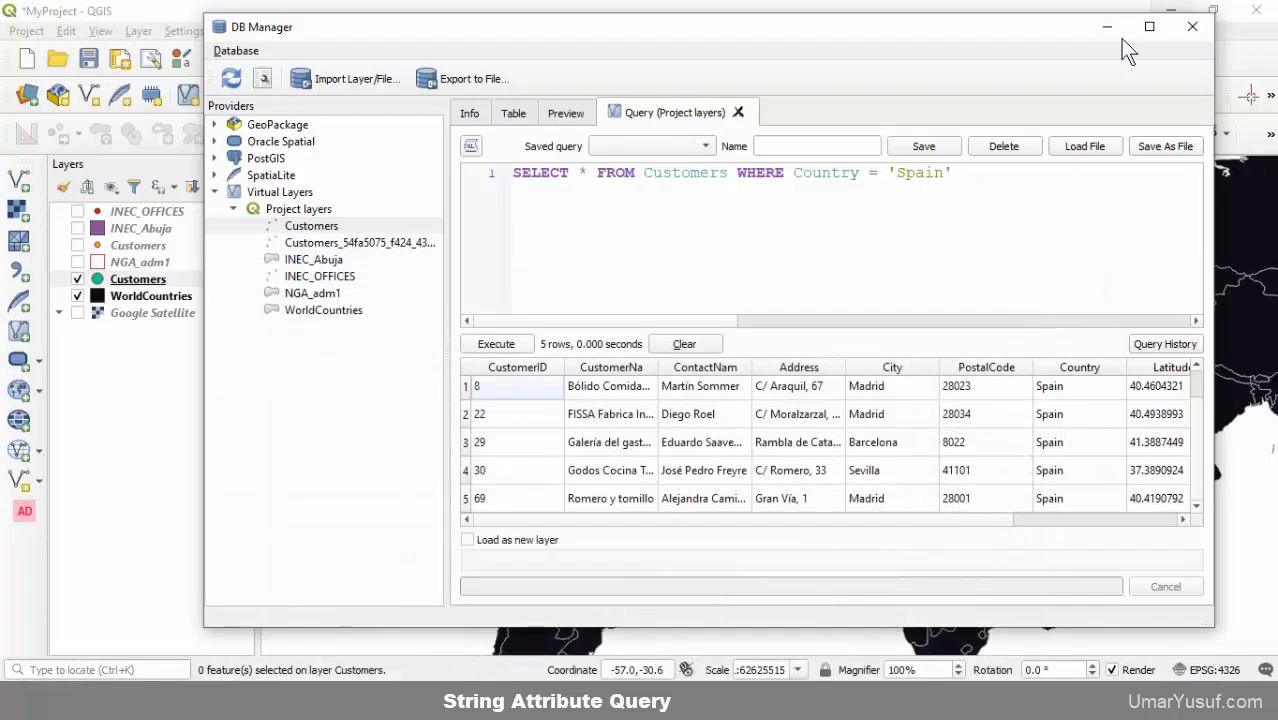
Replace the asterisk in the DB Manager query with the fields CustomerID, CustomerNa, Country.
left_click(585, 172)
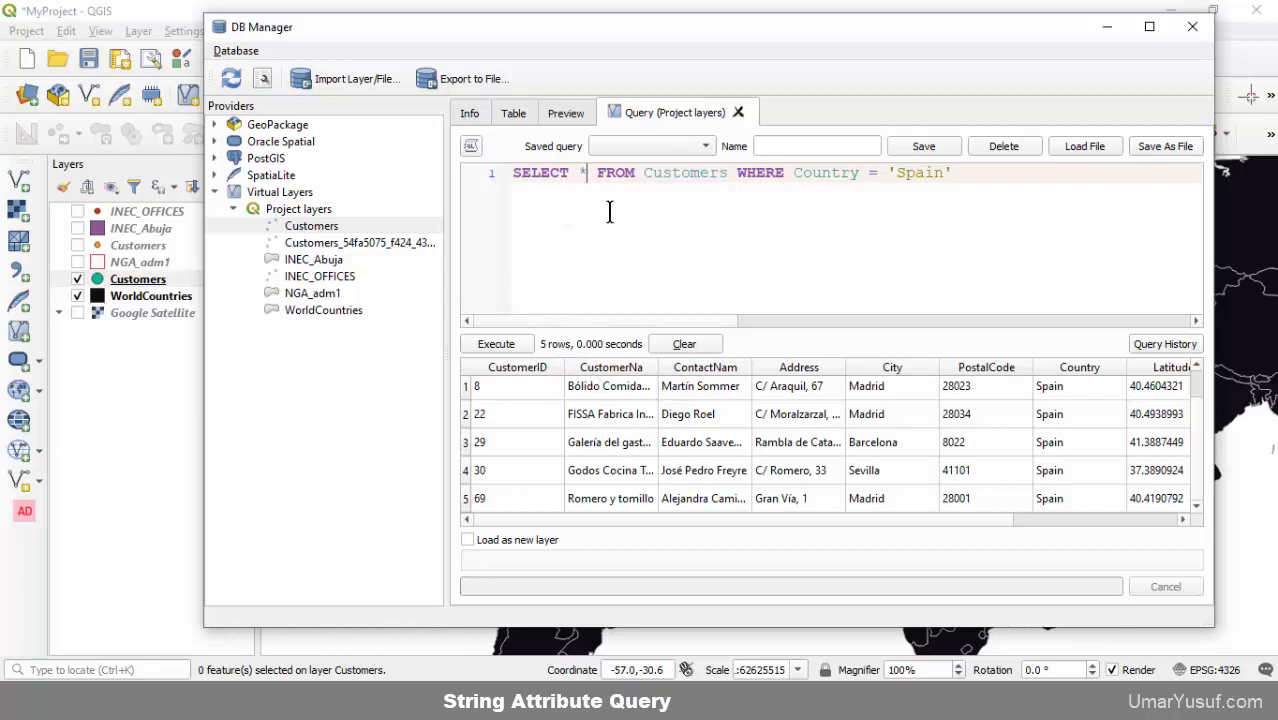
key("BackSpace")
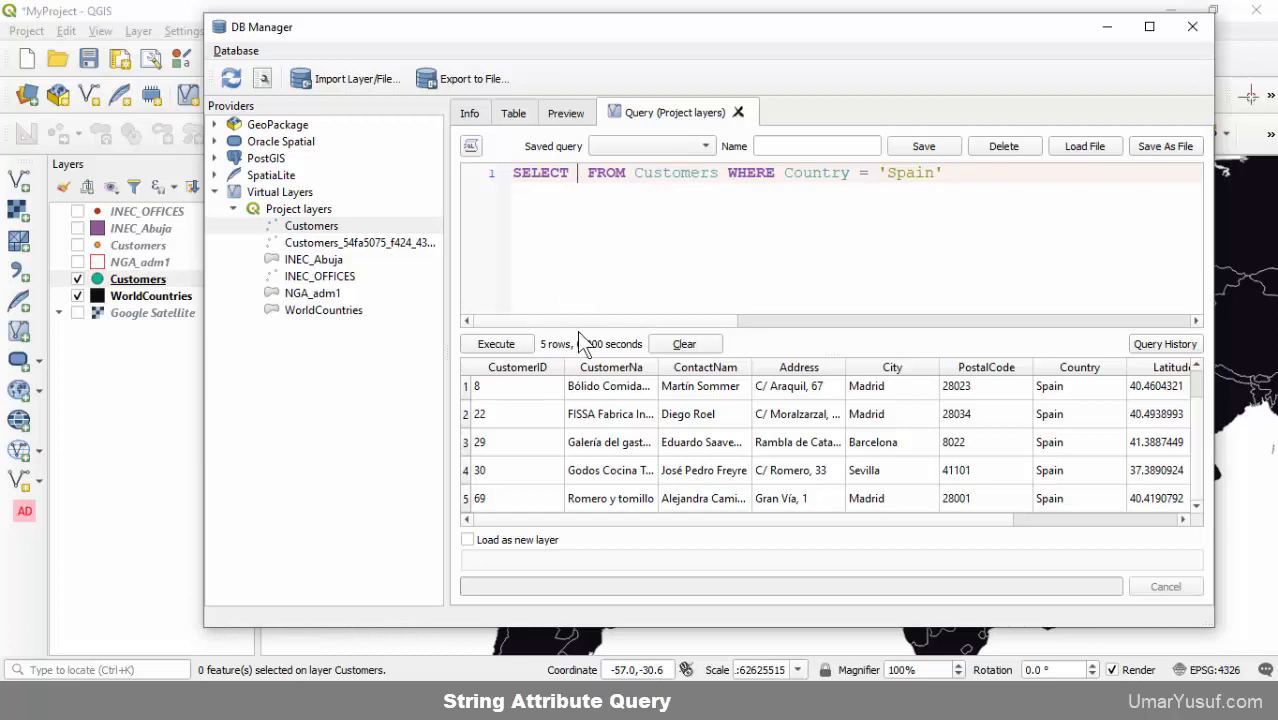
type("Cusr")
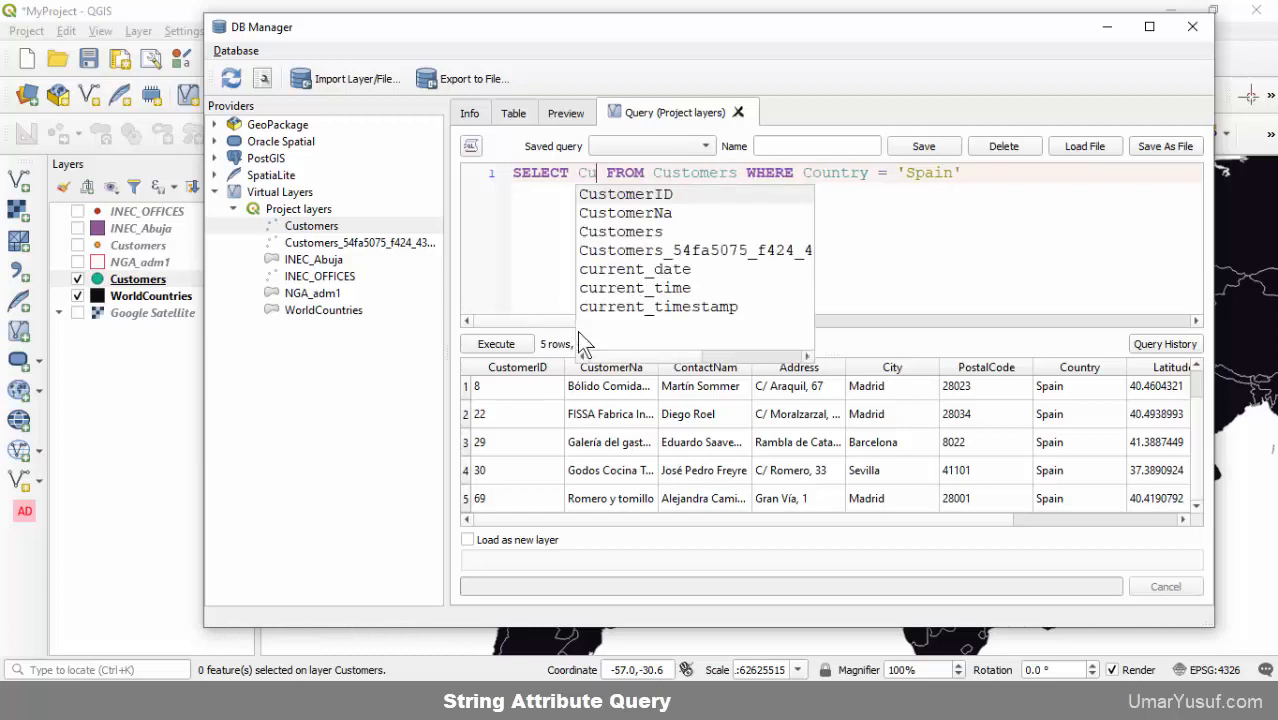
key("BackSpace")
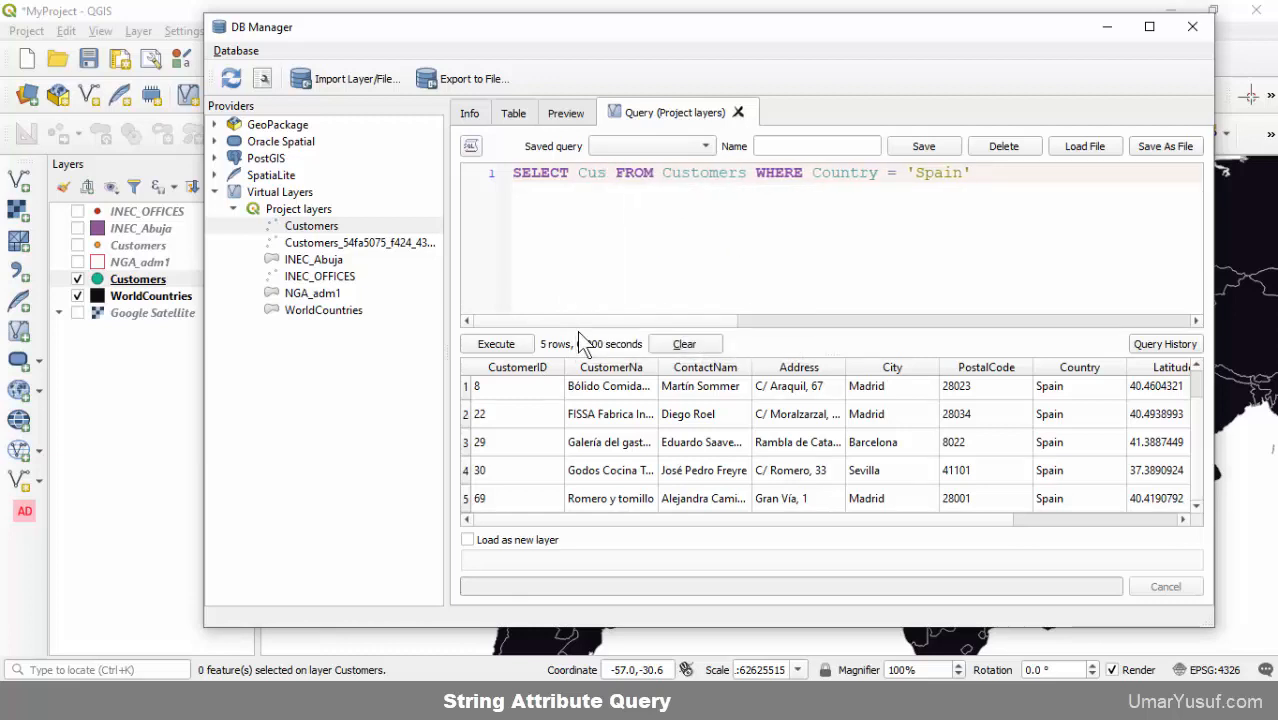
type("t")
key("Return")
type(", ")
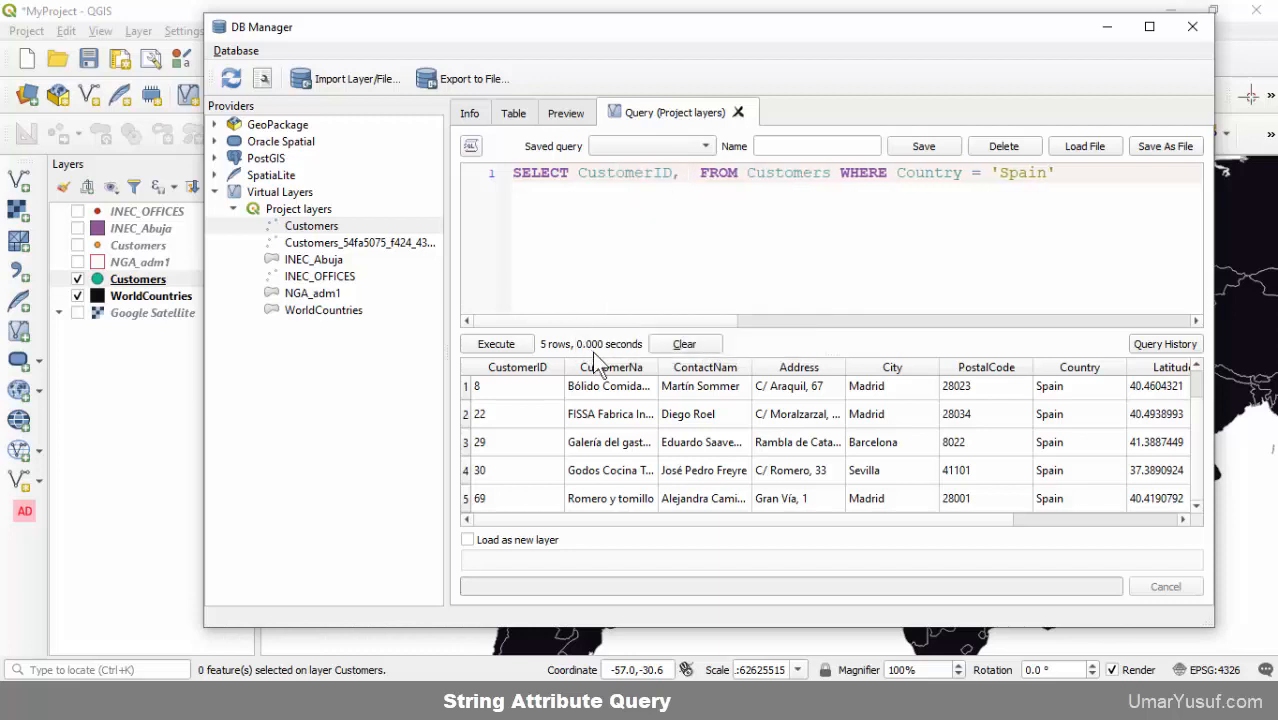
type("C")
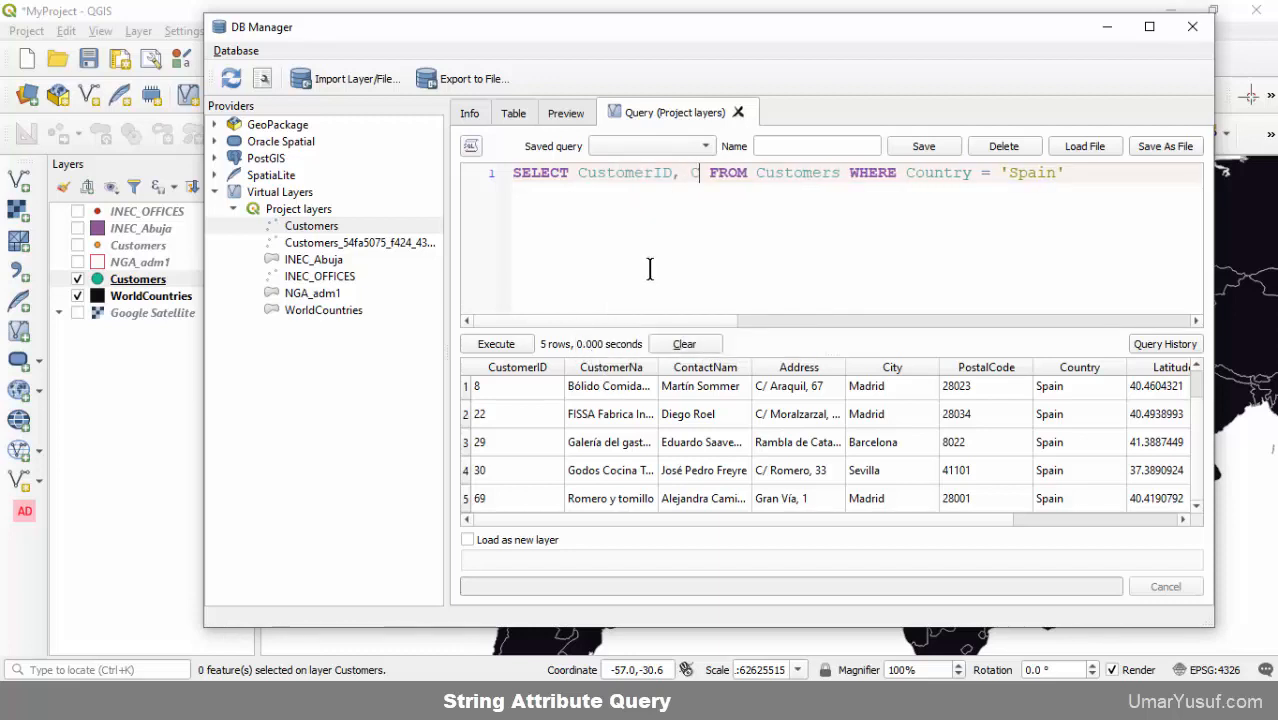
type("ust")
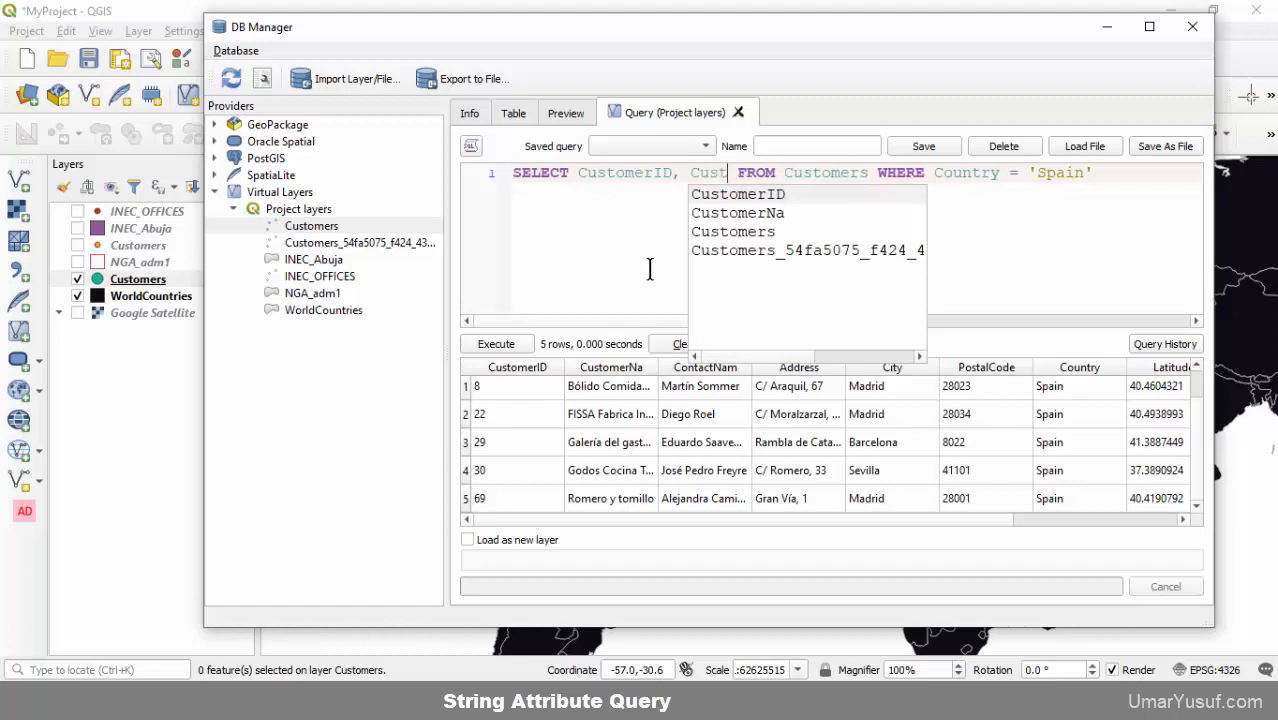
key("Down")
key("Return")
type(", ")
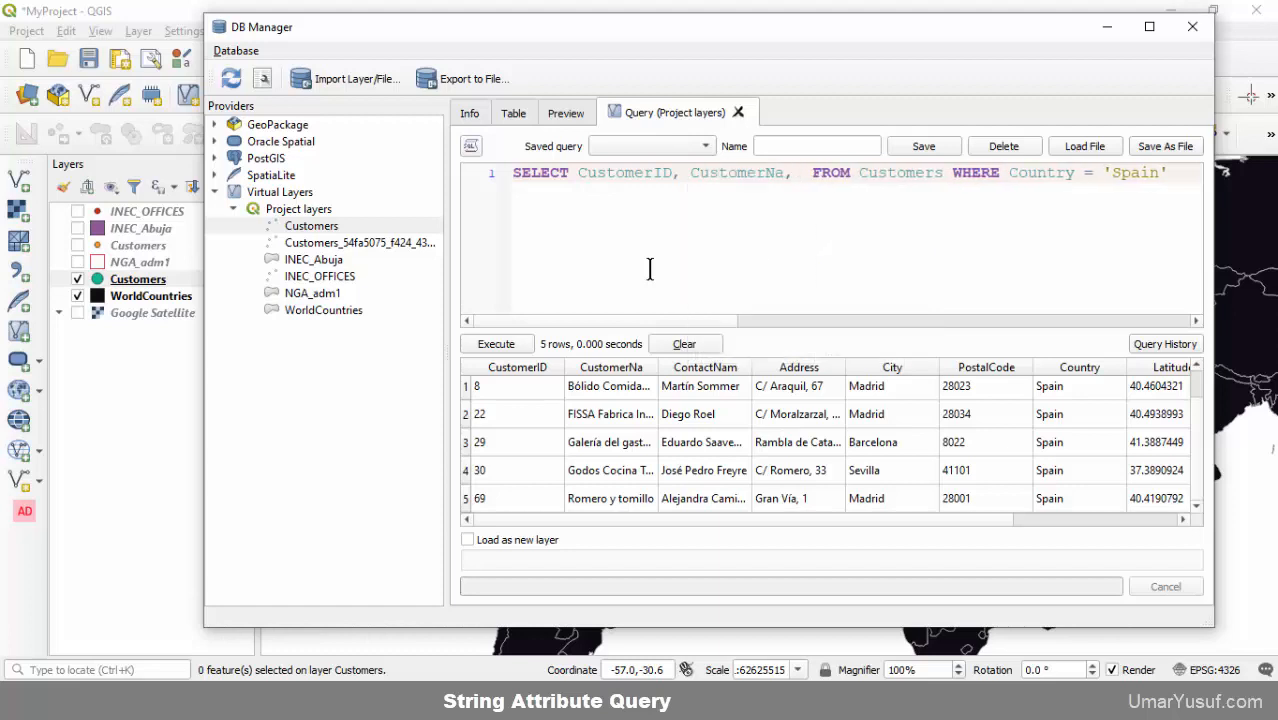
type("Country")
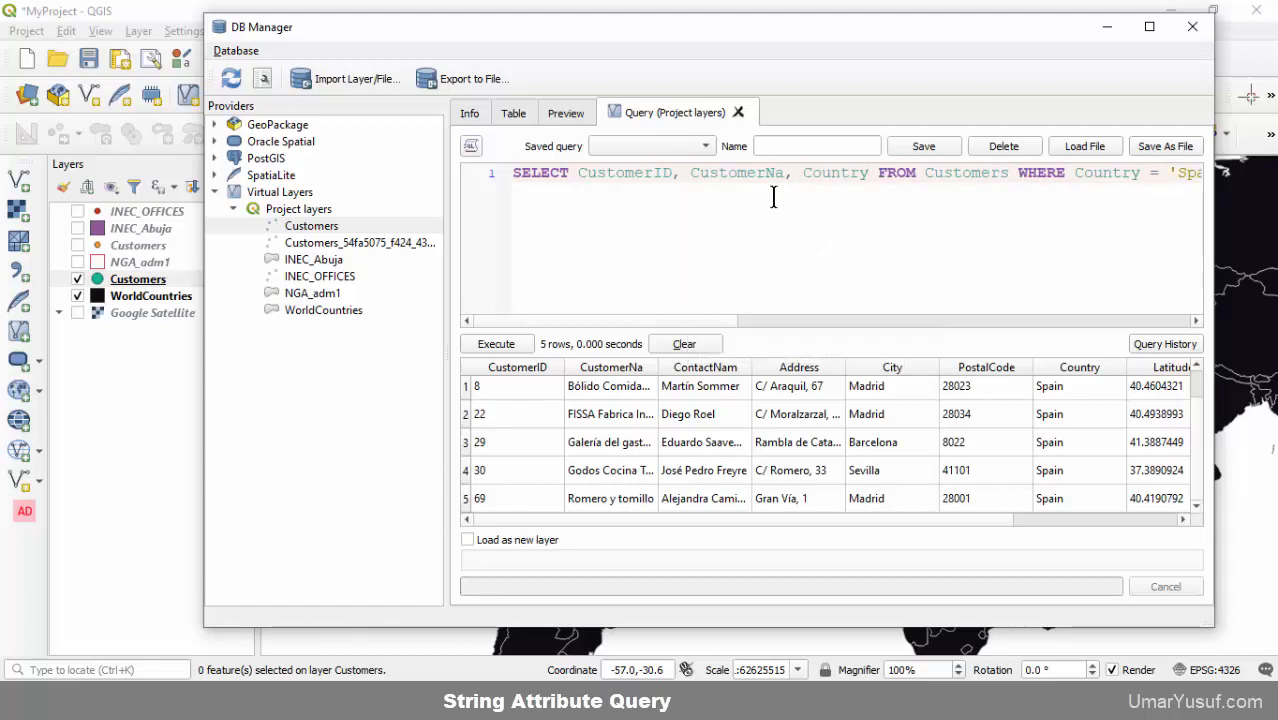
Execute the three-field Customers query and review the field list in its SELECT clause.
left_click_drag(697, 321, 808, 321)
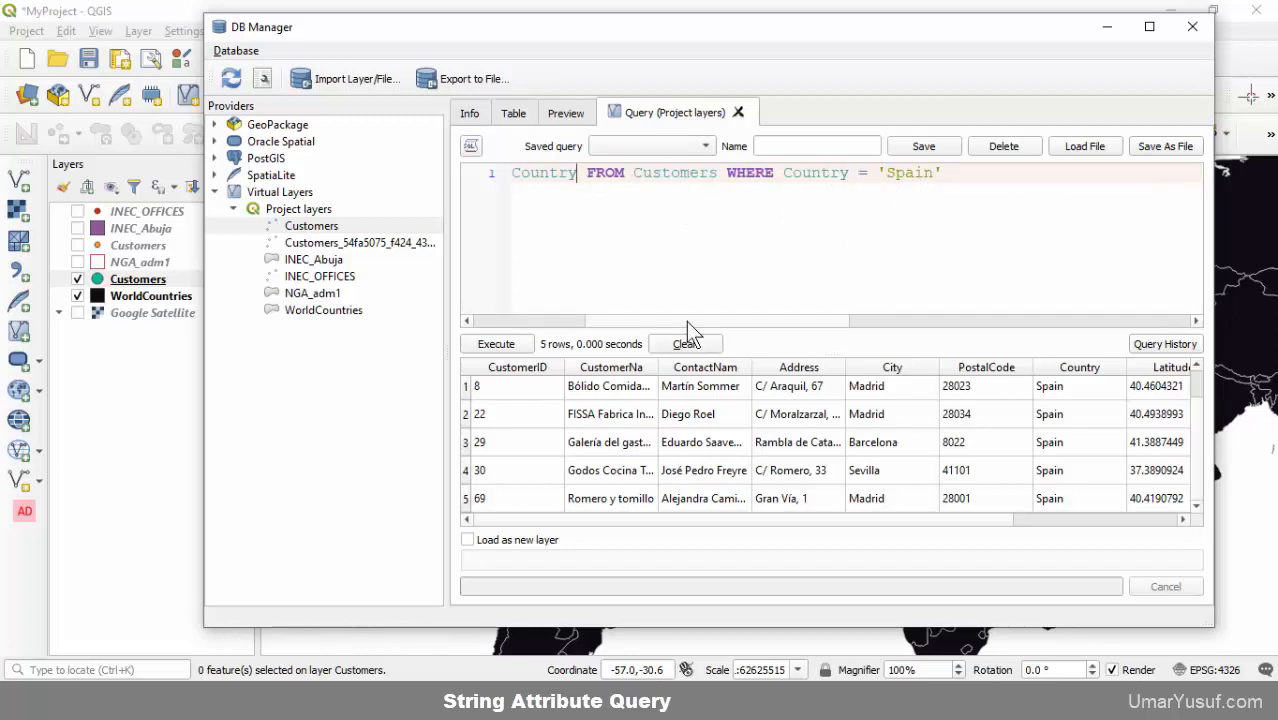
left_click_drag(685, 321, 540, 330)
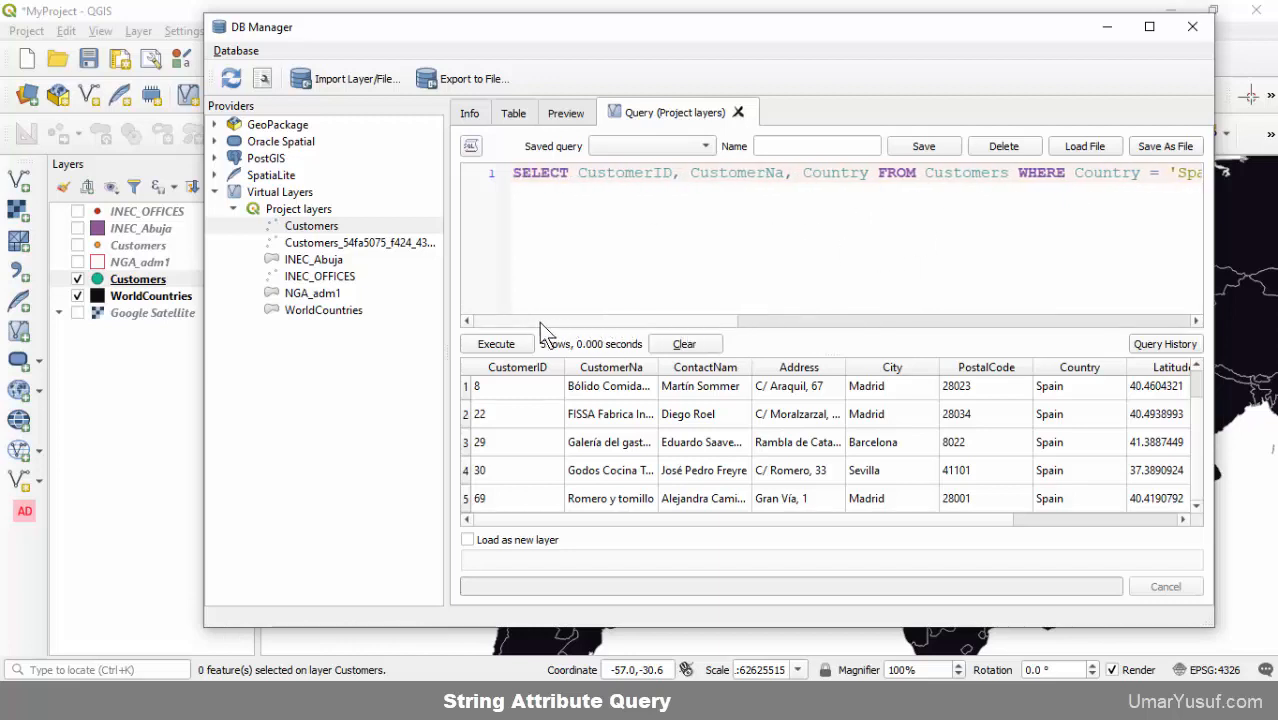
left_click(493, 348)
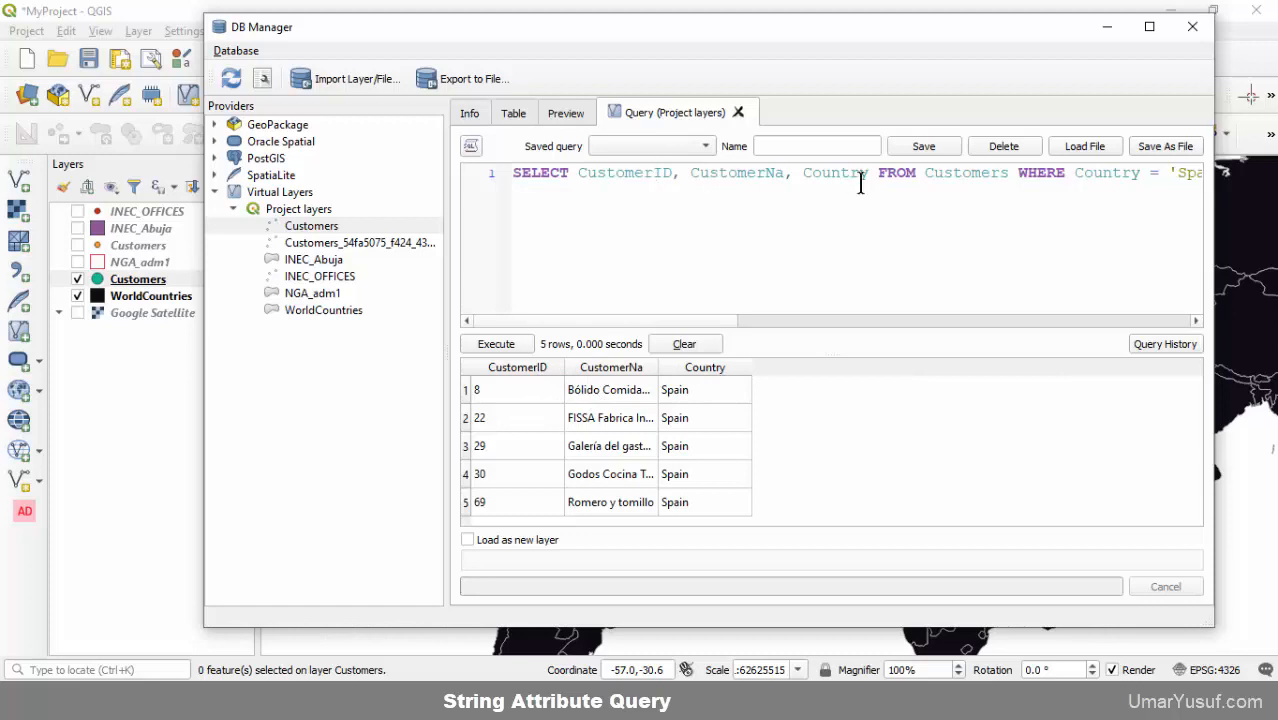
left_click_drag(869, 172, 576, 172)
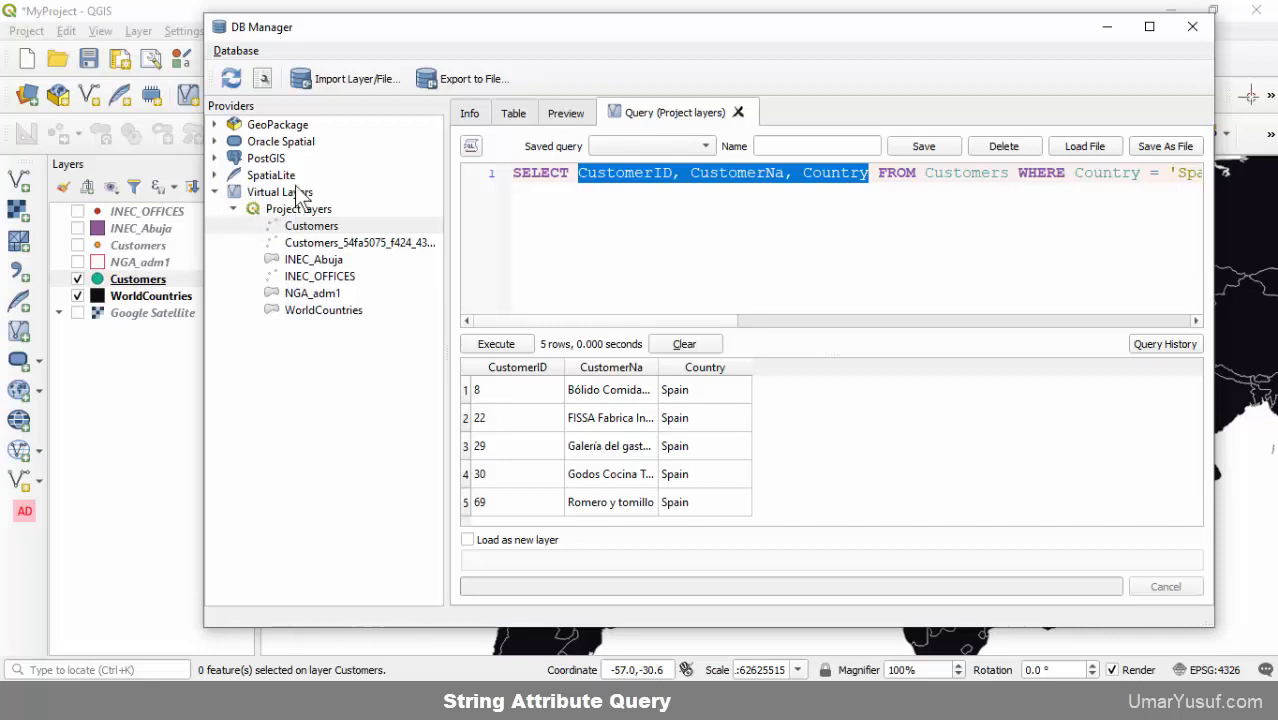
left_click(585, 191)
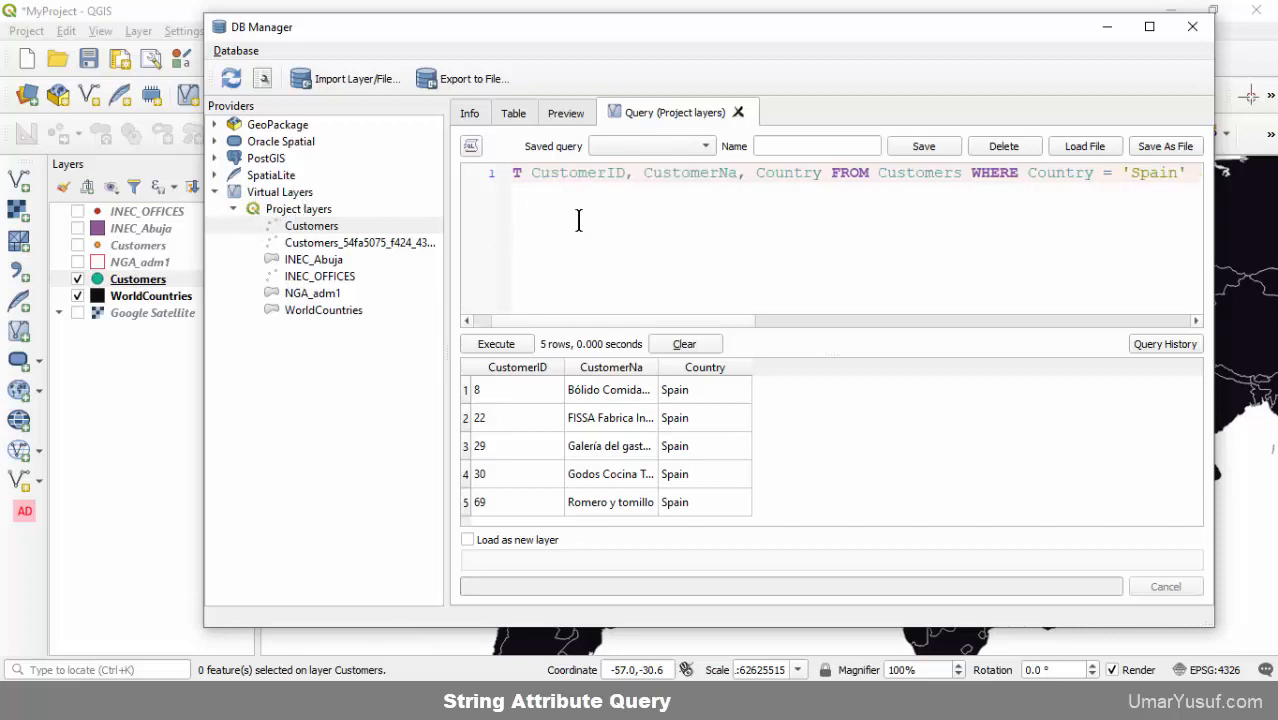
key("Home")
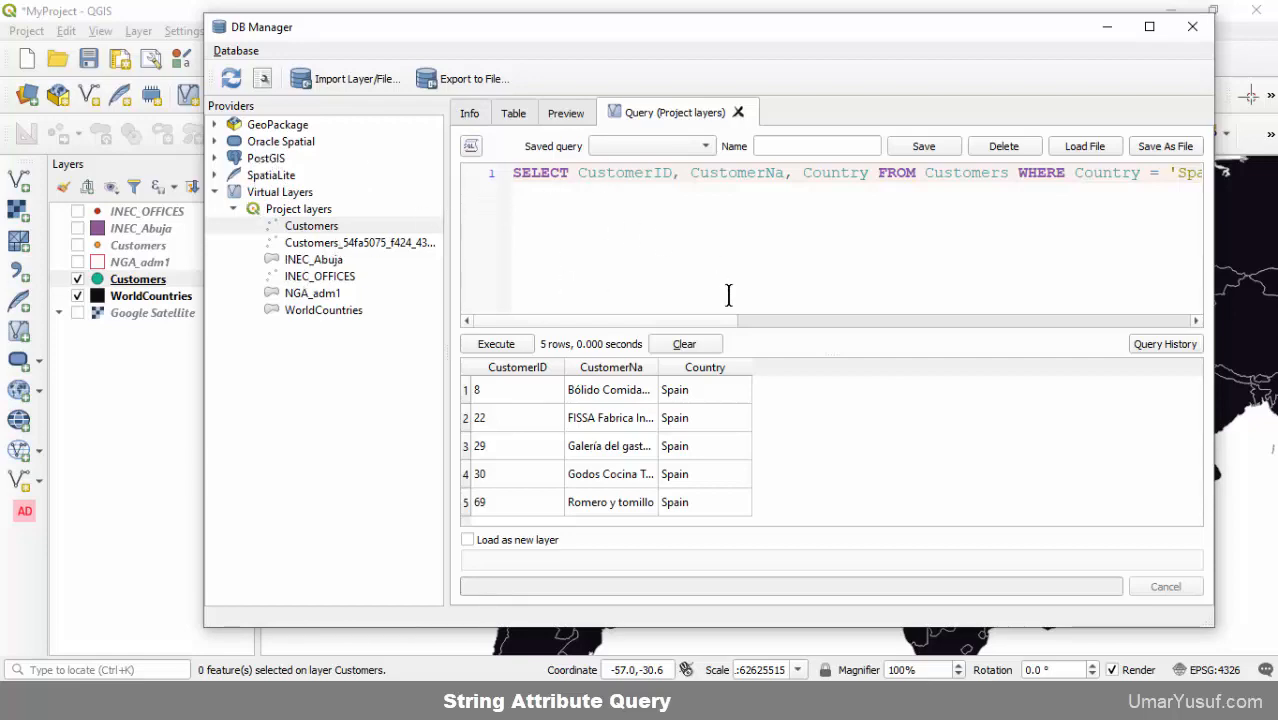
Close DB Manager and compare the W3Schools statement with the "Country" = 'Spain' clause in ArcMap's Select by Attributes dialog.
left_click(1193, 27)
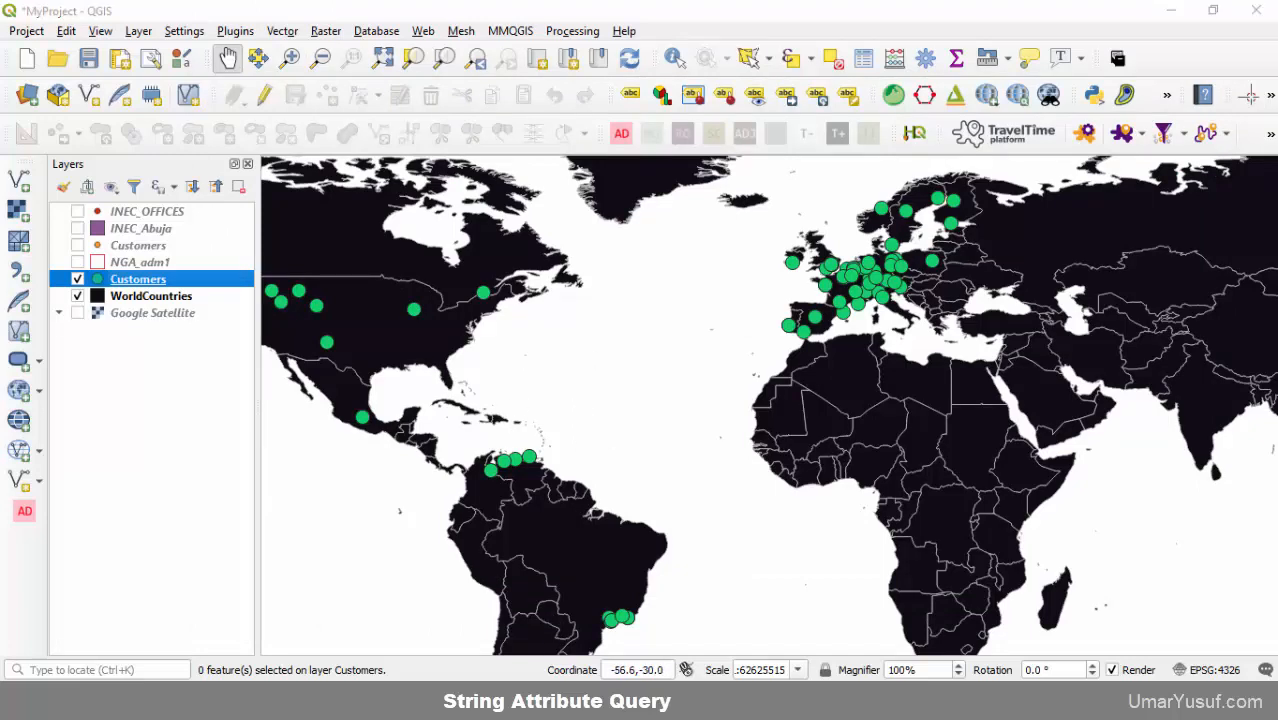
mouse_move(587, 650)
left_click(506, 589)
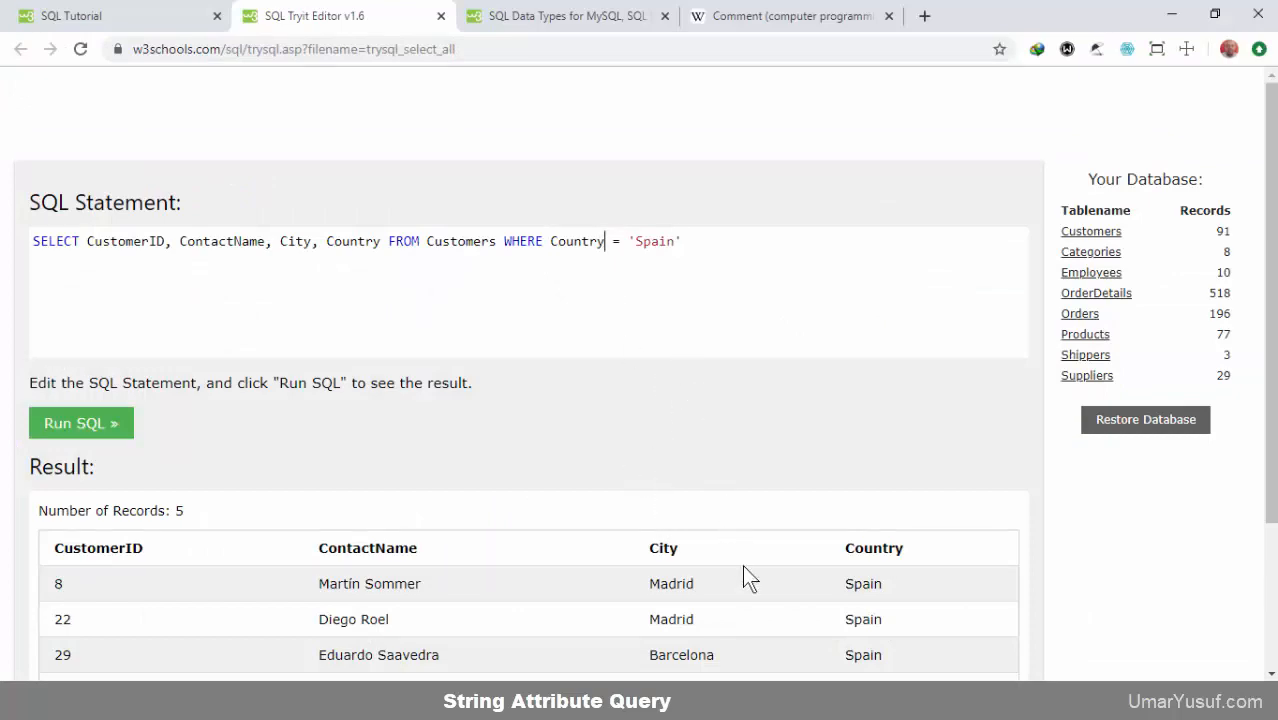
left_click_drag(106, 354, 17, 352)
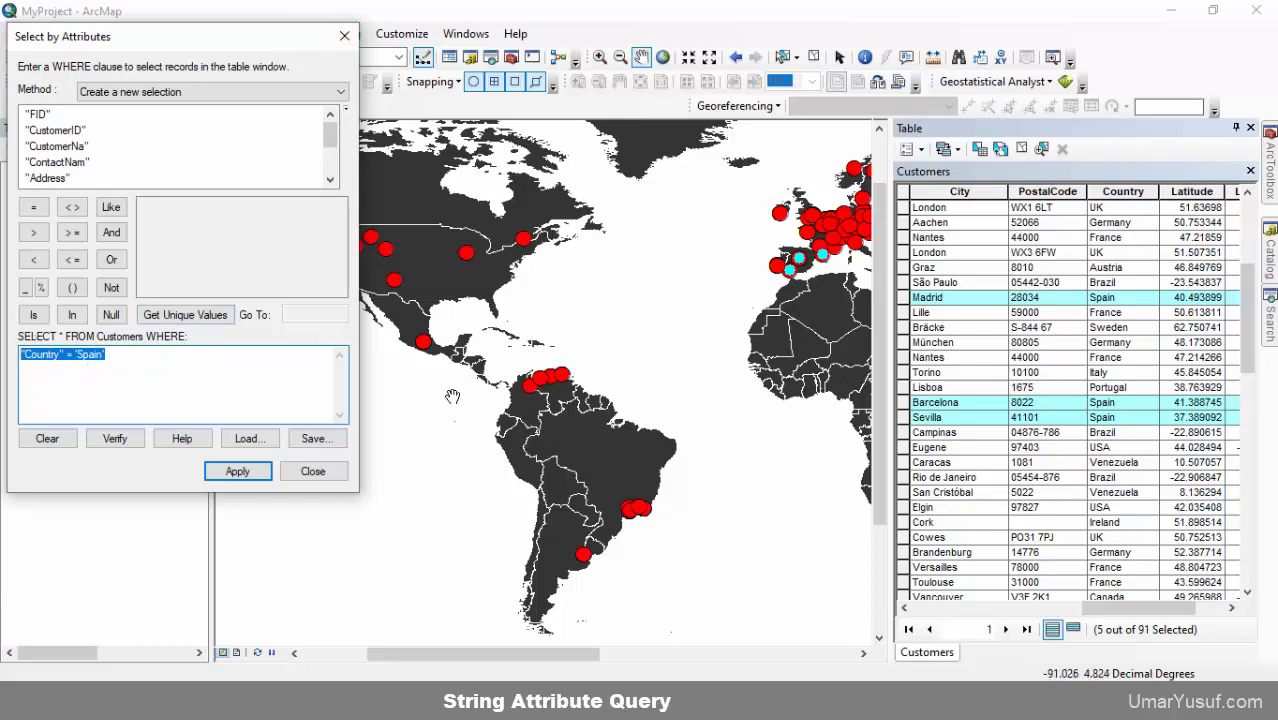
left_click(497, 604)
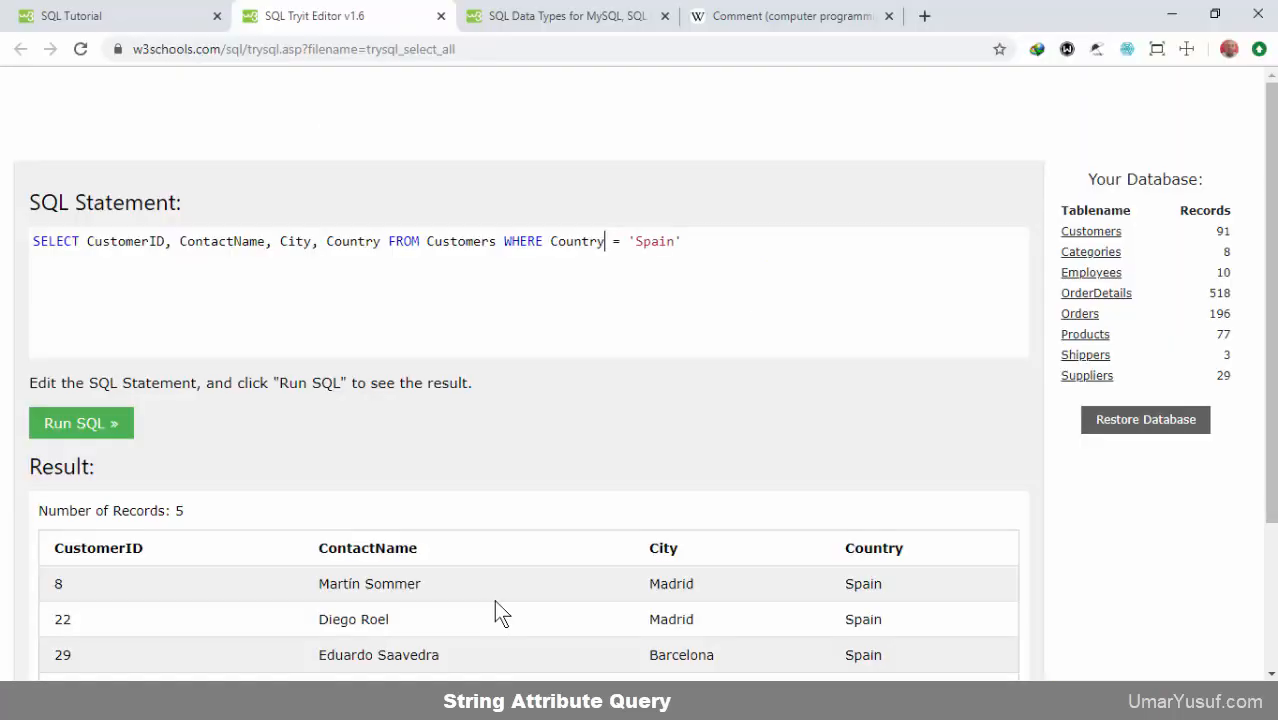
Look through the list of topics and references in the W3Schools SQL Tutorial.
left_click(105, 18)
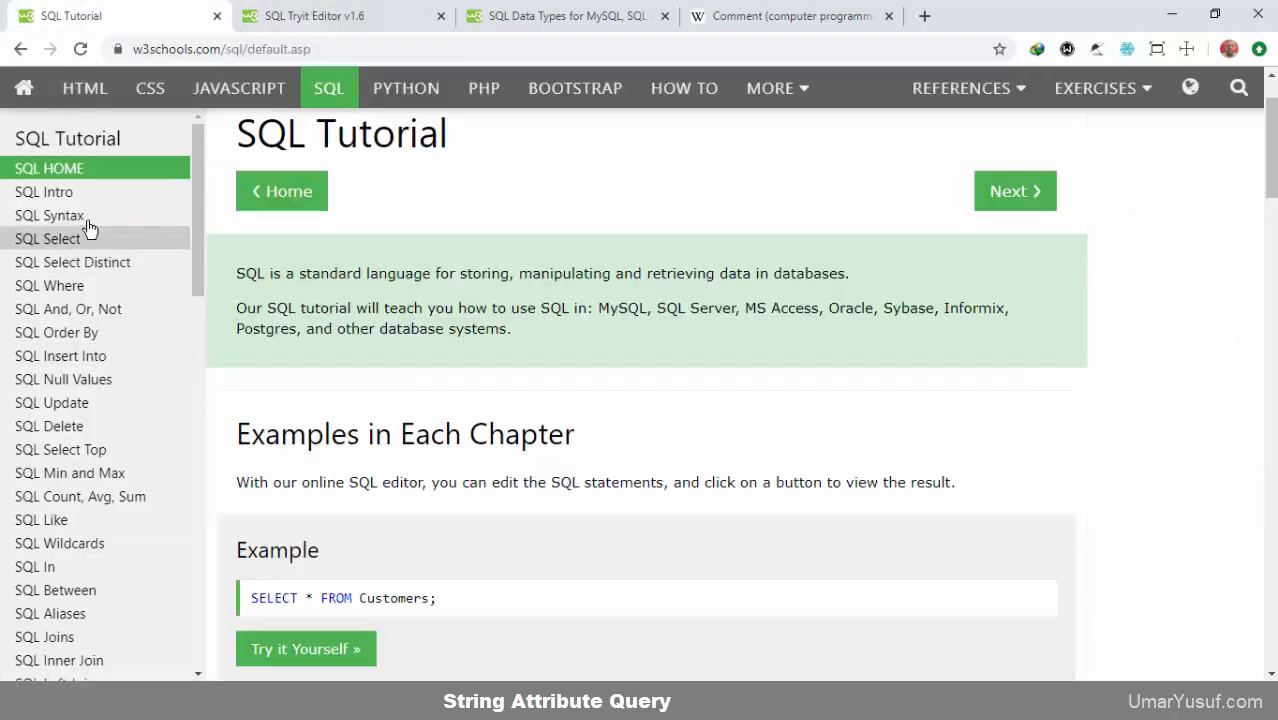
scroll(80, 275, "down", 2)
scroll(75, 270, "up", 2)
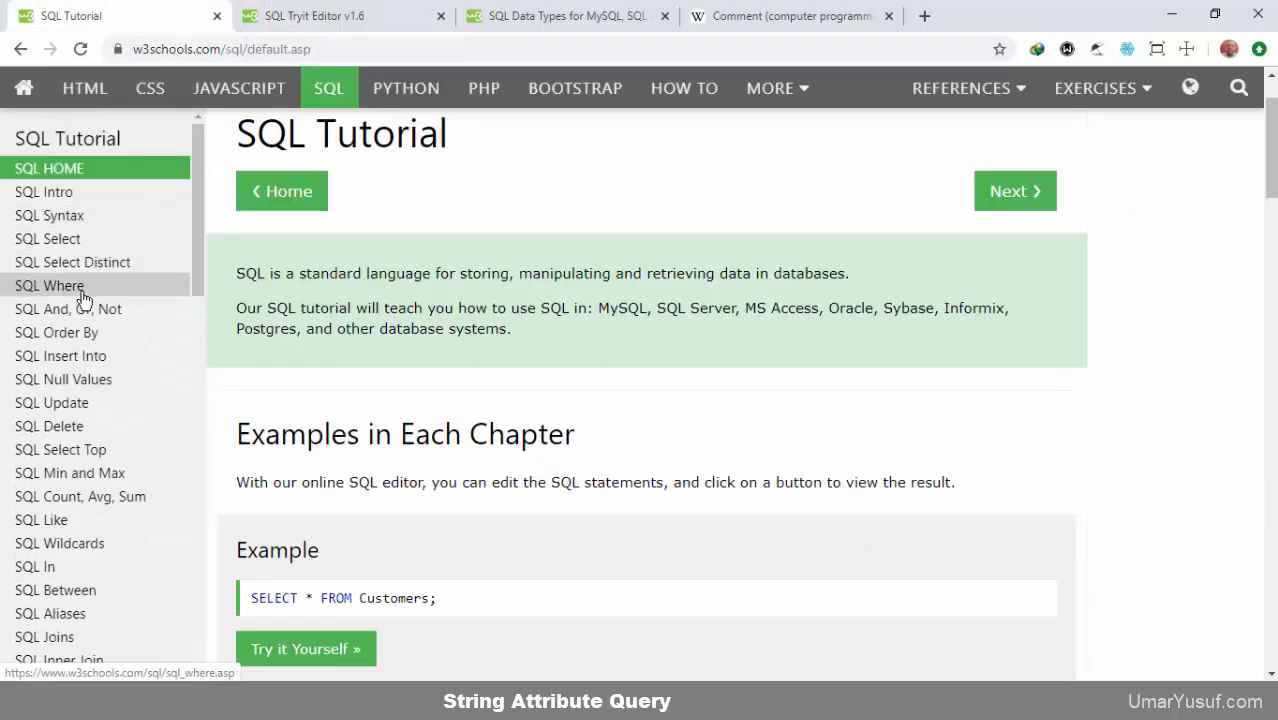
scroll(100, 331, "down", 5)
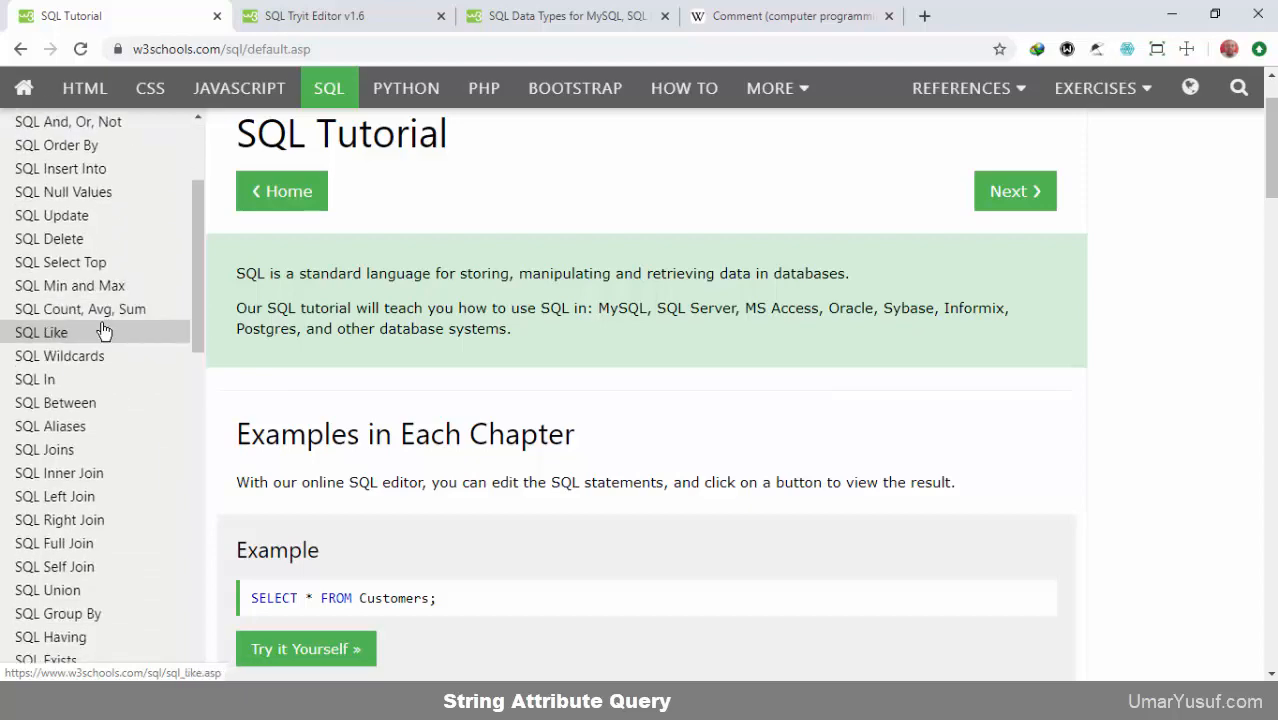
scroll(100, 331, "down", 9)
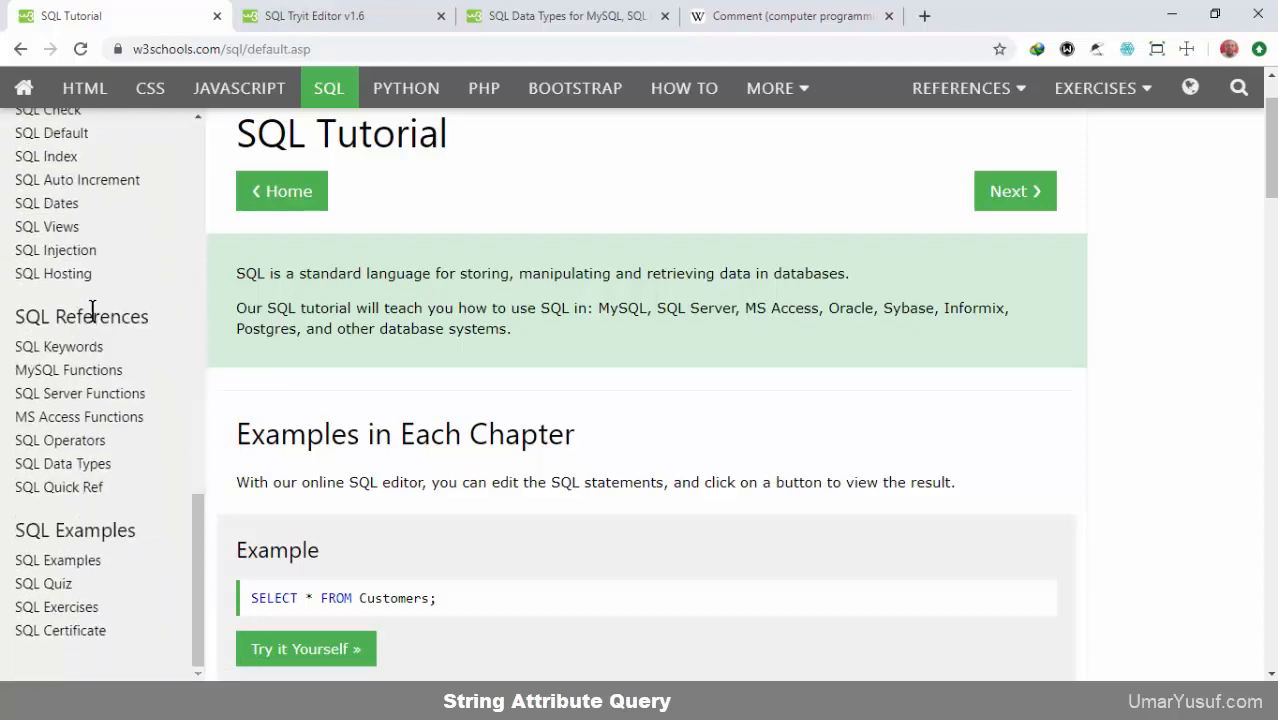
scroll(91, 309, "down", 3)
scroll(100, 308, "up", 10)
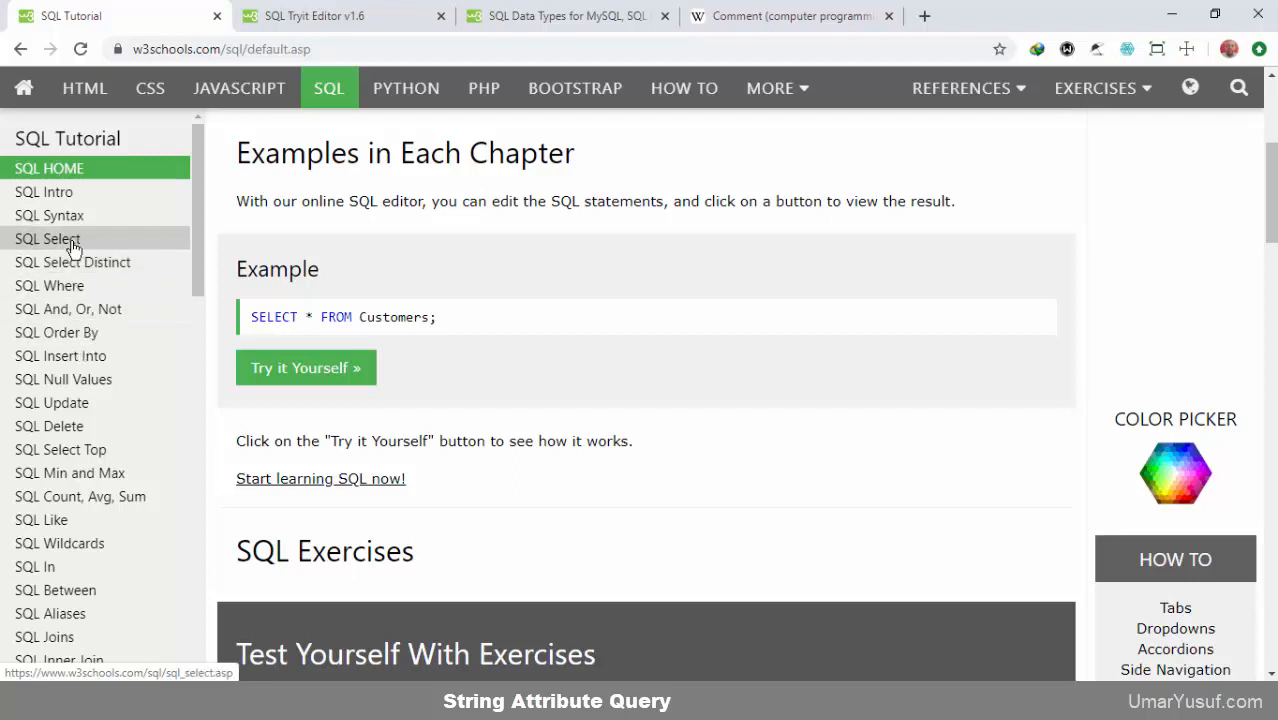
scroll(98, 357, "down", 3)
scroll(98, 357, "up", 5)
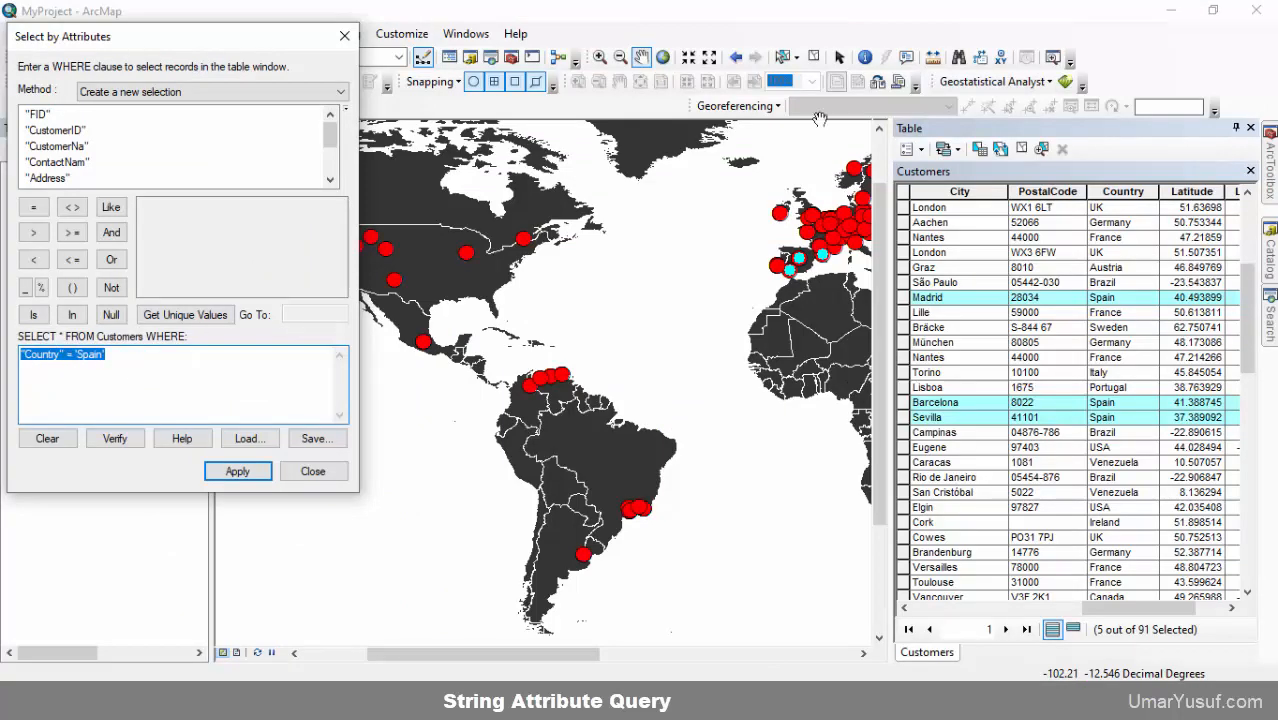
Look through the Wikipedia article on comments in computer programming and return to the SQL Tryit Editor.
left_click(504, 612)
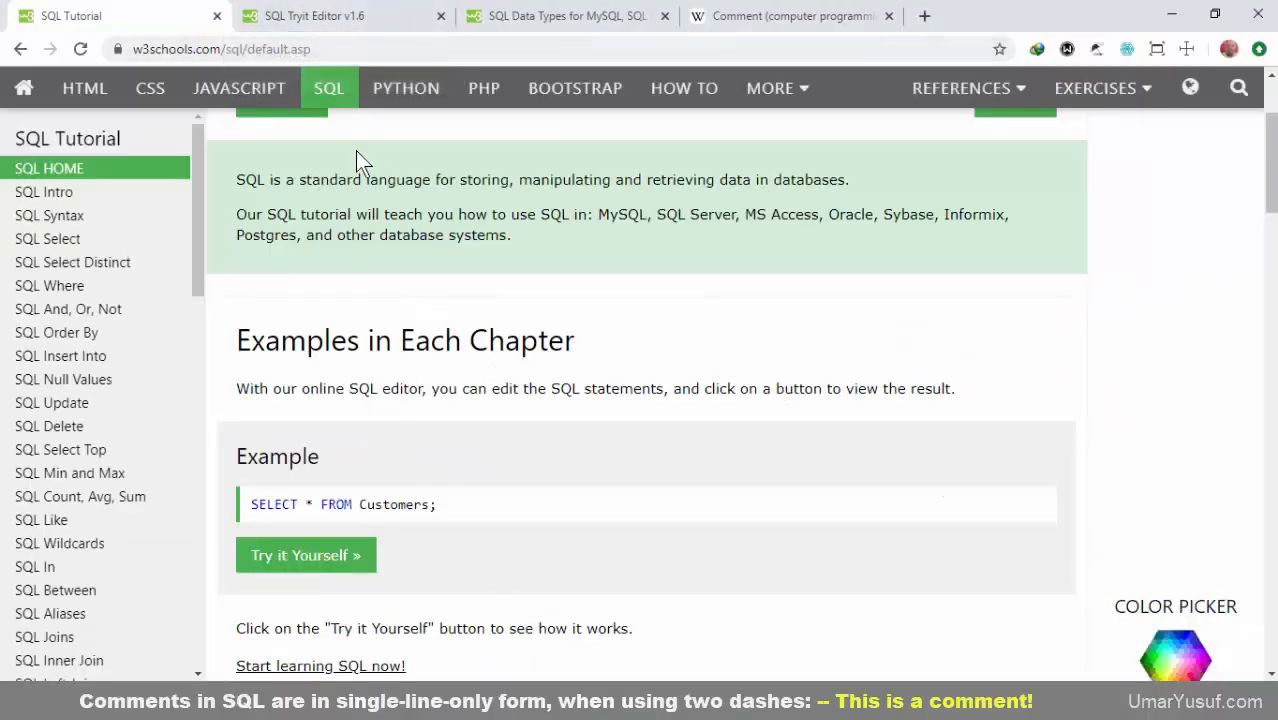
left_click(348, 18)
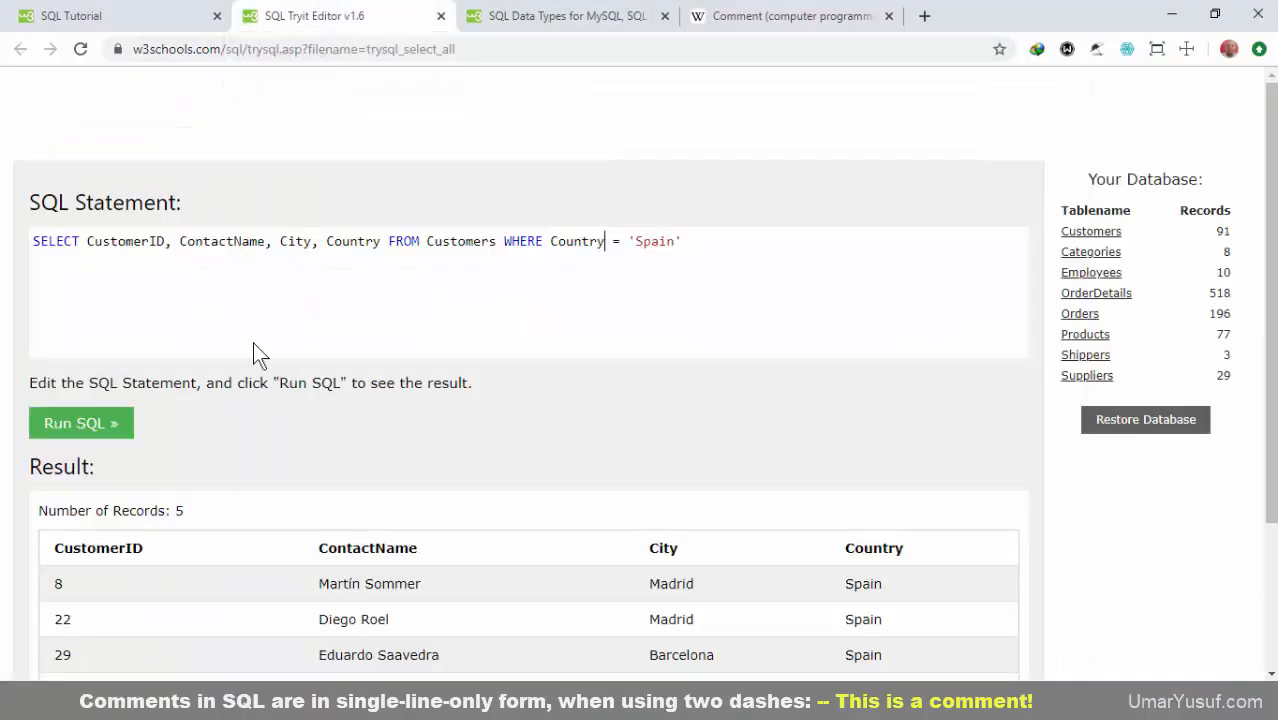
left_click(796, 20)
scroll(252, 420, "down", 5)
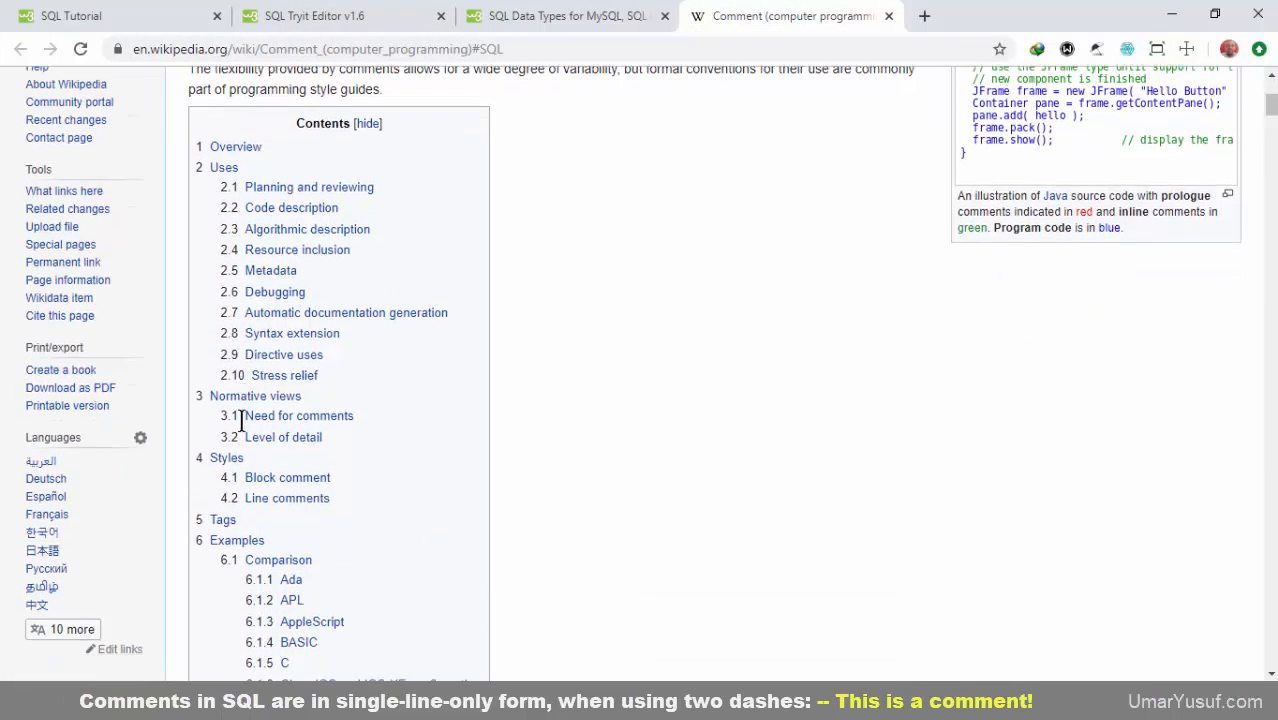
scroll(232, 400, "up", 5)
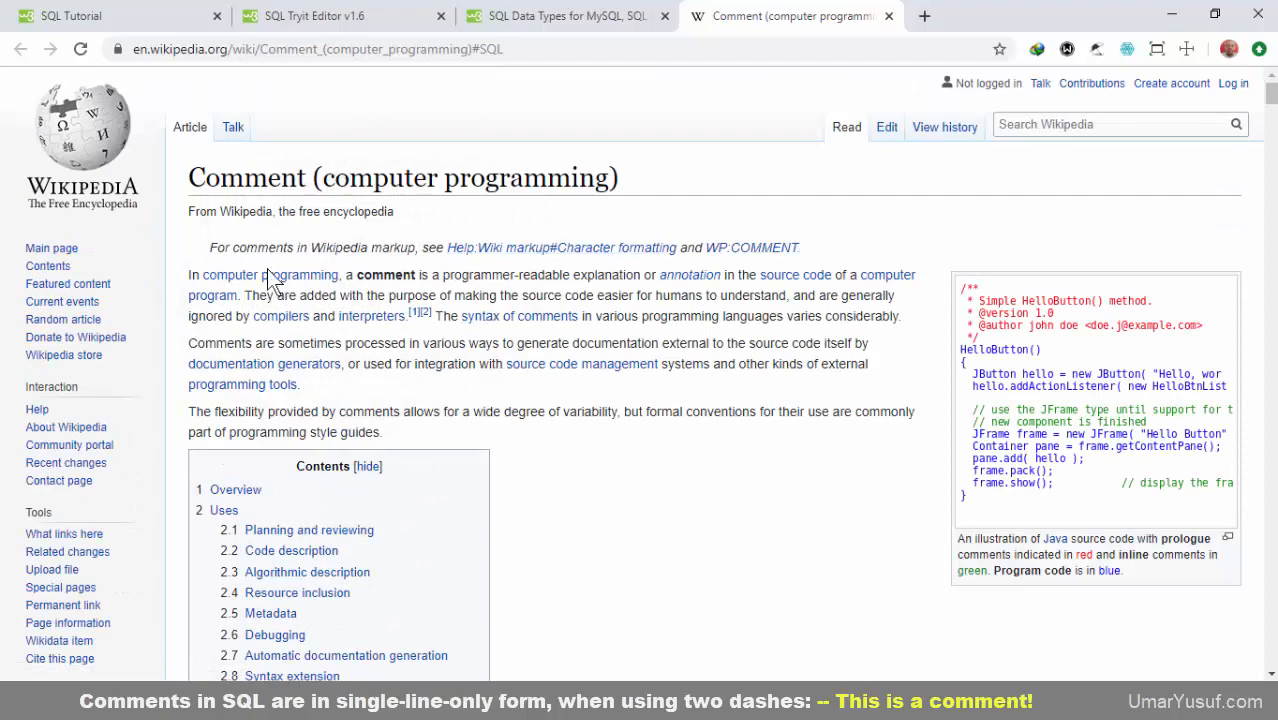
scroll(211, 307, "down", 15)
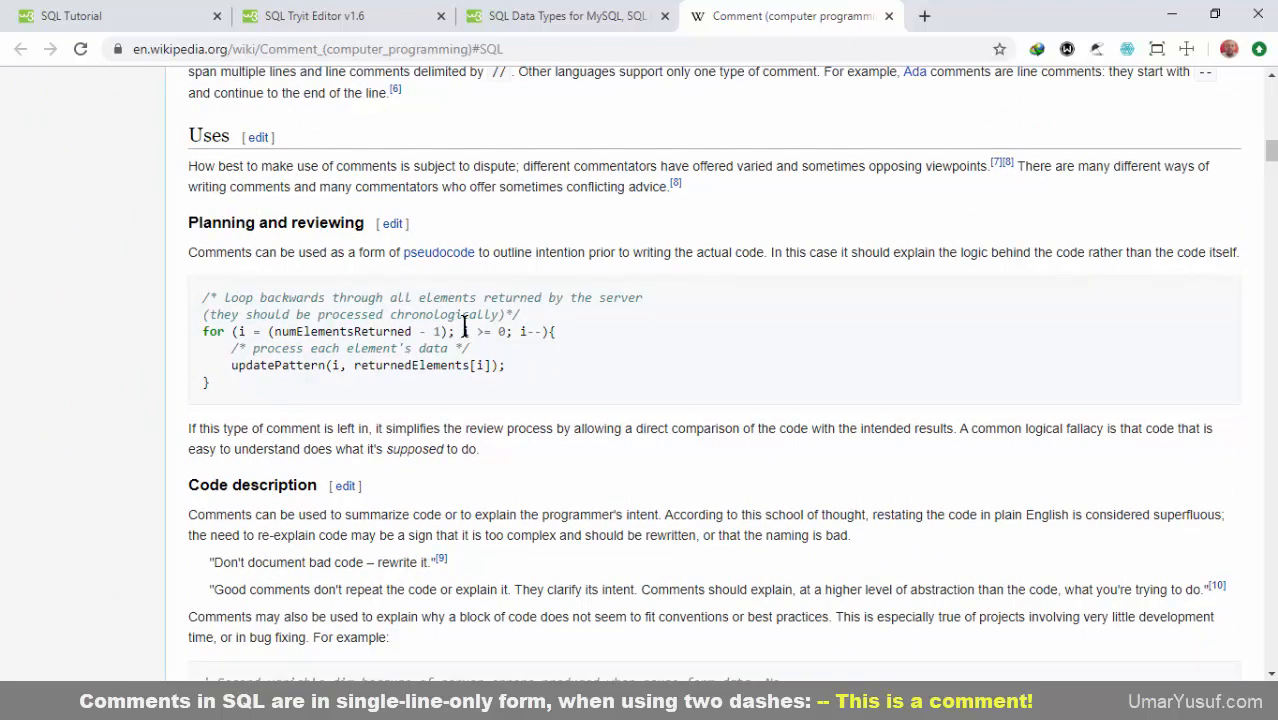
left_click(357, 18)
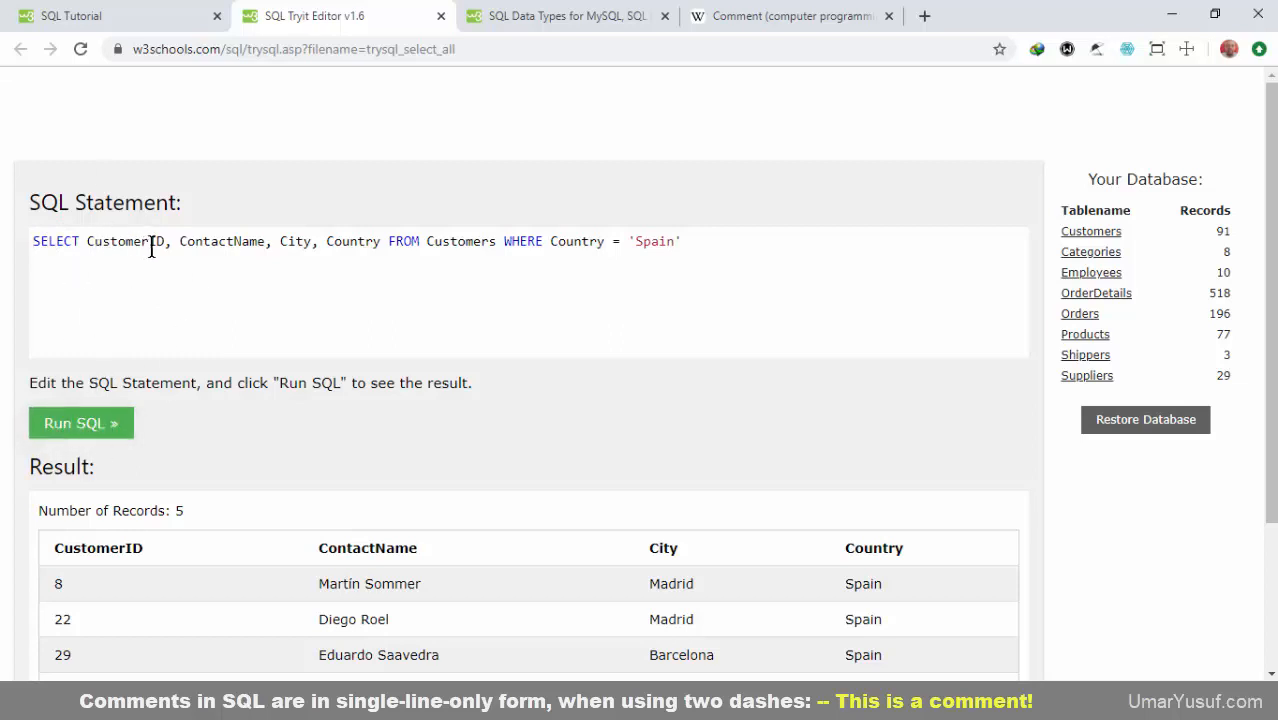
Comment out the Customers SELECT statement in the SQL Tryit Editor with two leading dashes.
type("--")
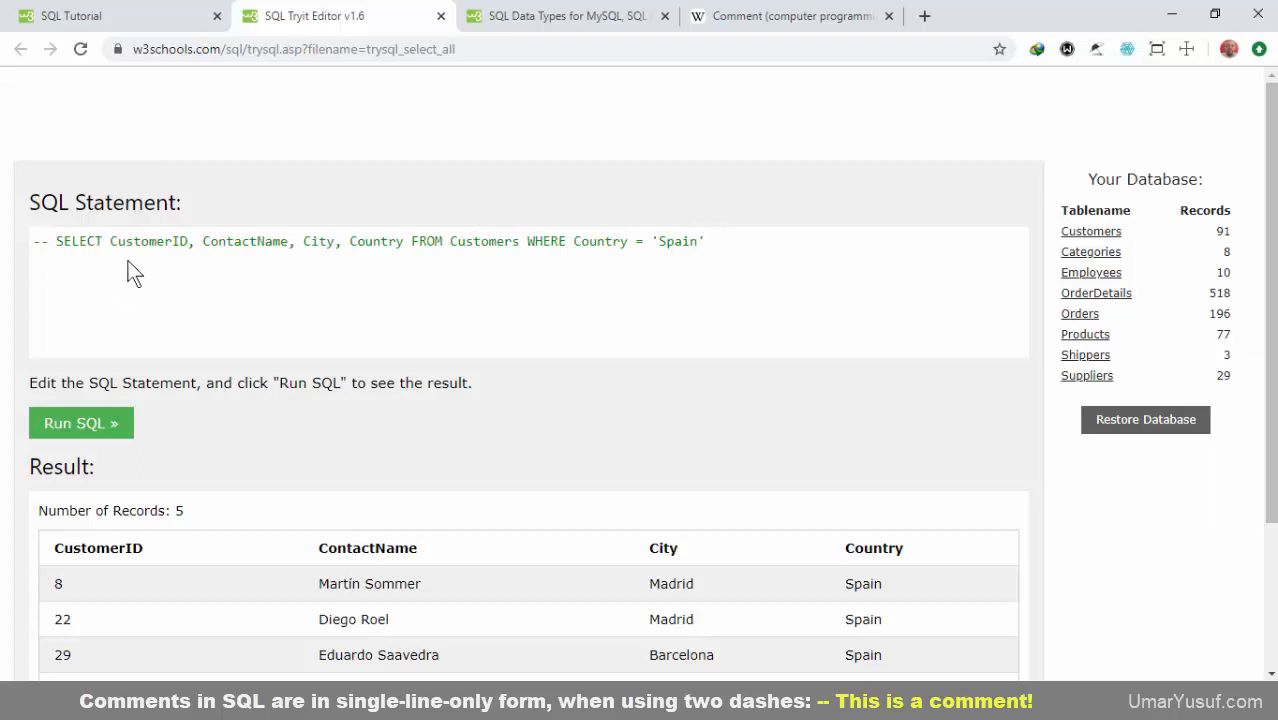
left_click(157, 262)
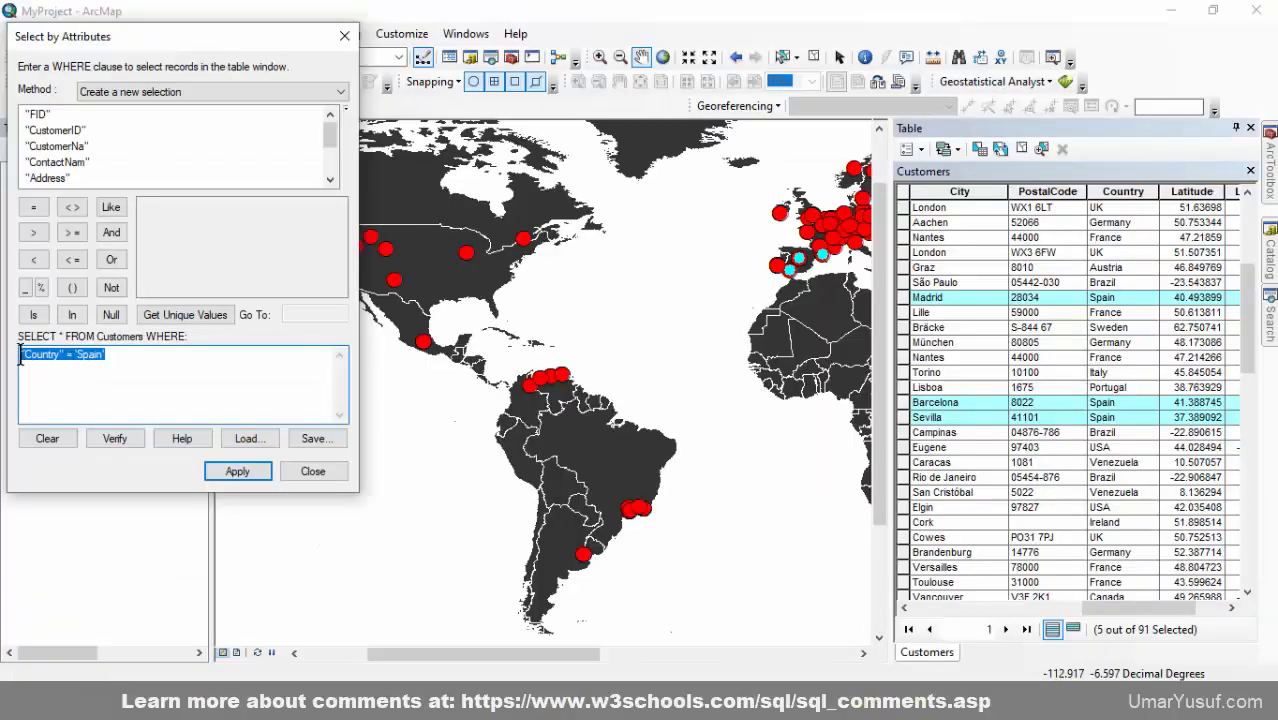
In ArcMap's Select by Attributes dialog, prefix the "Country" = 'Spain' clause with two dashes and verify the expression.
left_click(20, 357)
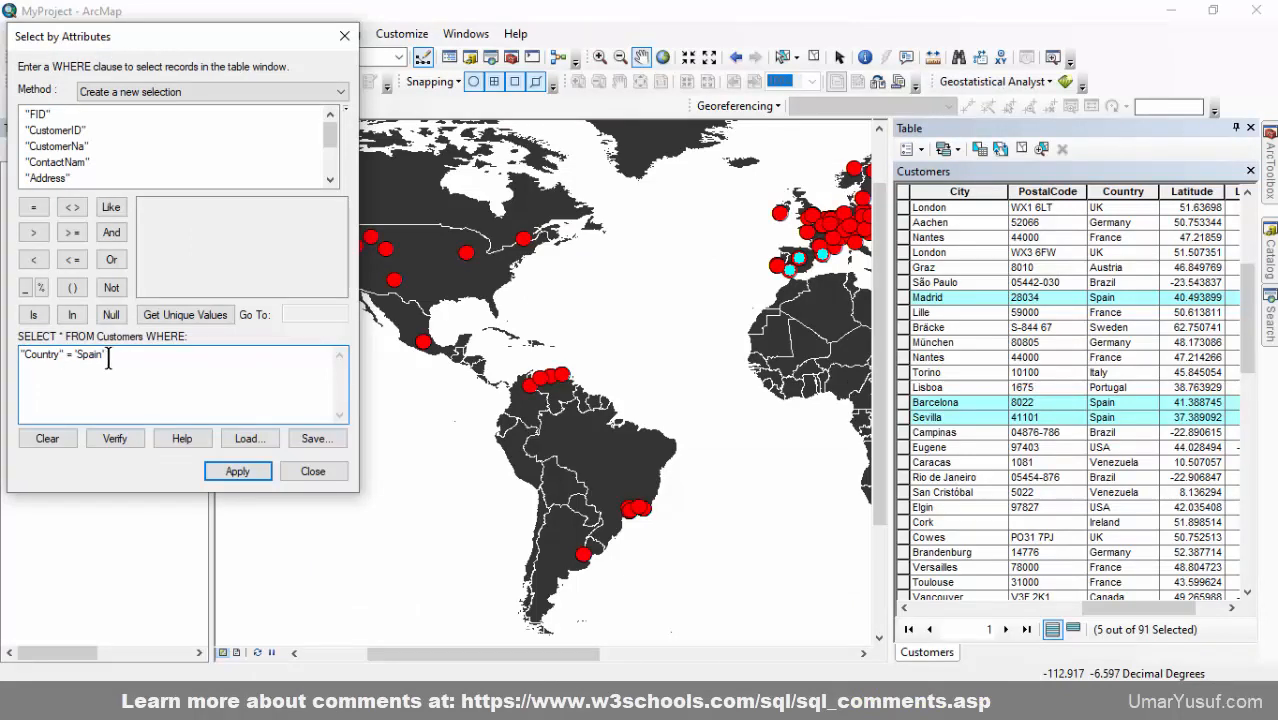
left_click_drag(113, 362, 19, 358)
left_click(20, 358)
type("--")
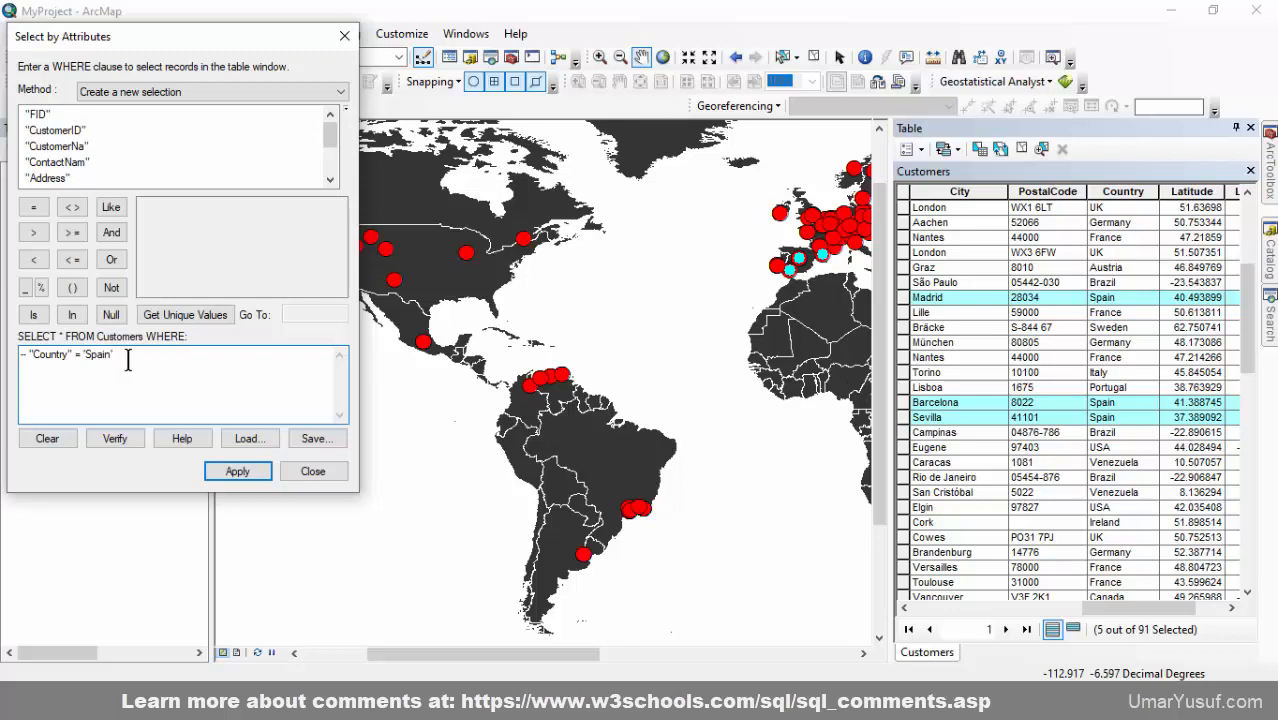
left_click(114, 438)
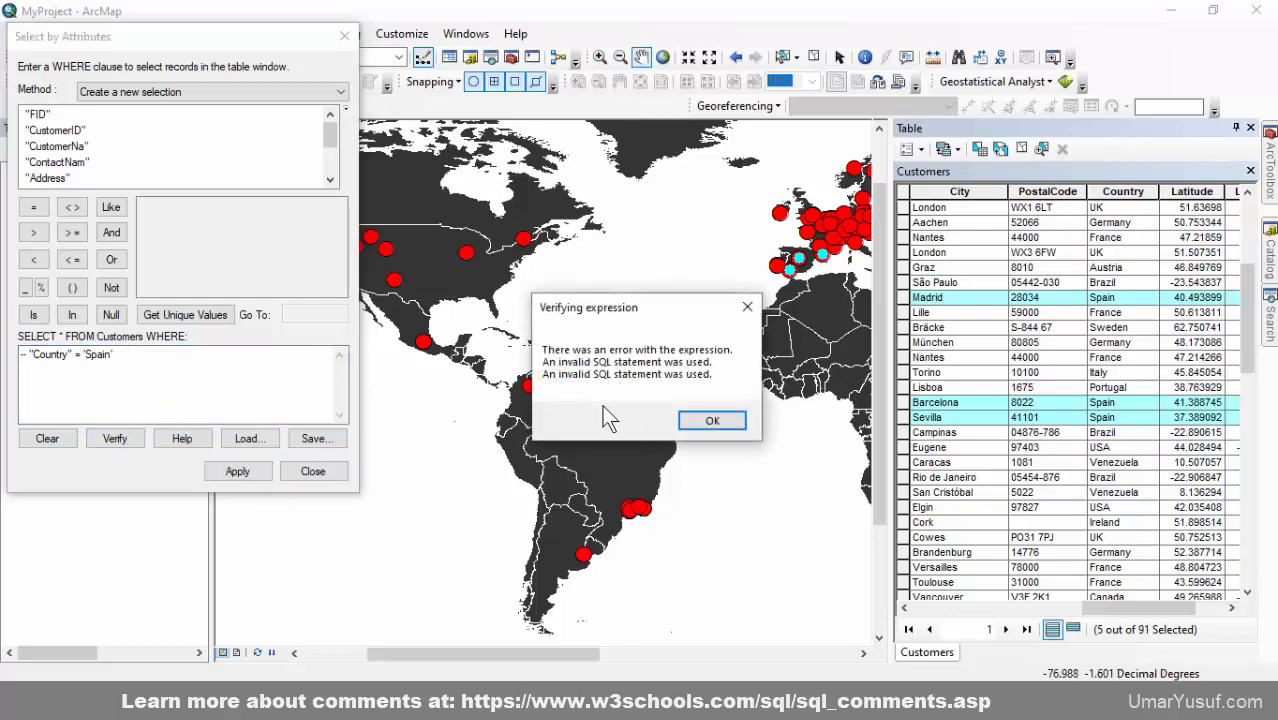
left_click(712, 421)
left_click_drag(155, 358, 55, 356)
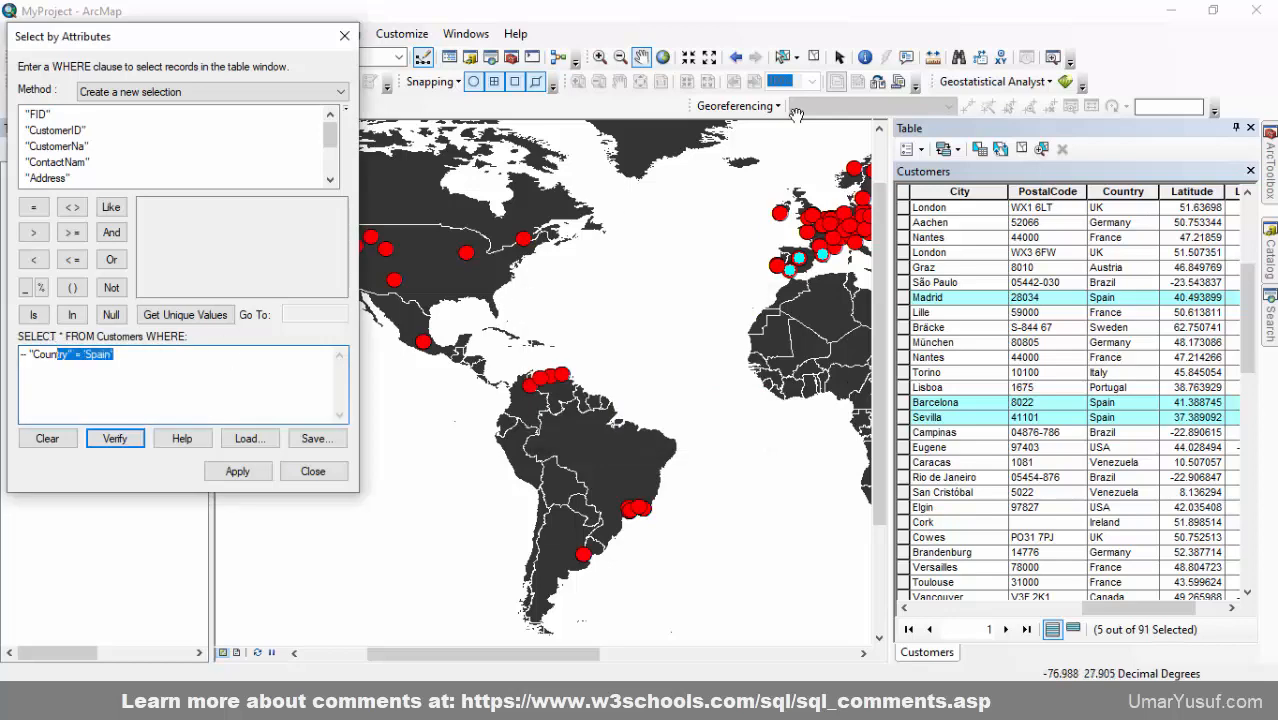
Switch to the SQL Tryit Editor in Chrome and duplicate the commented SELECT statement below it as an active query without dashes.
left_click(600, 700)
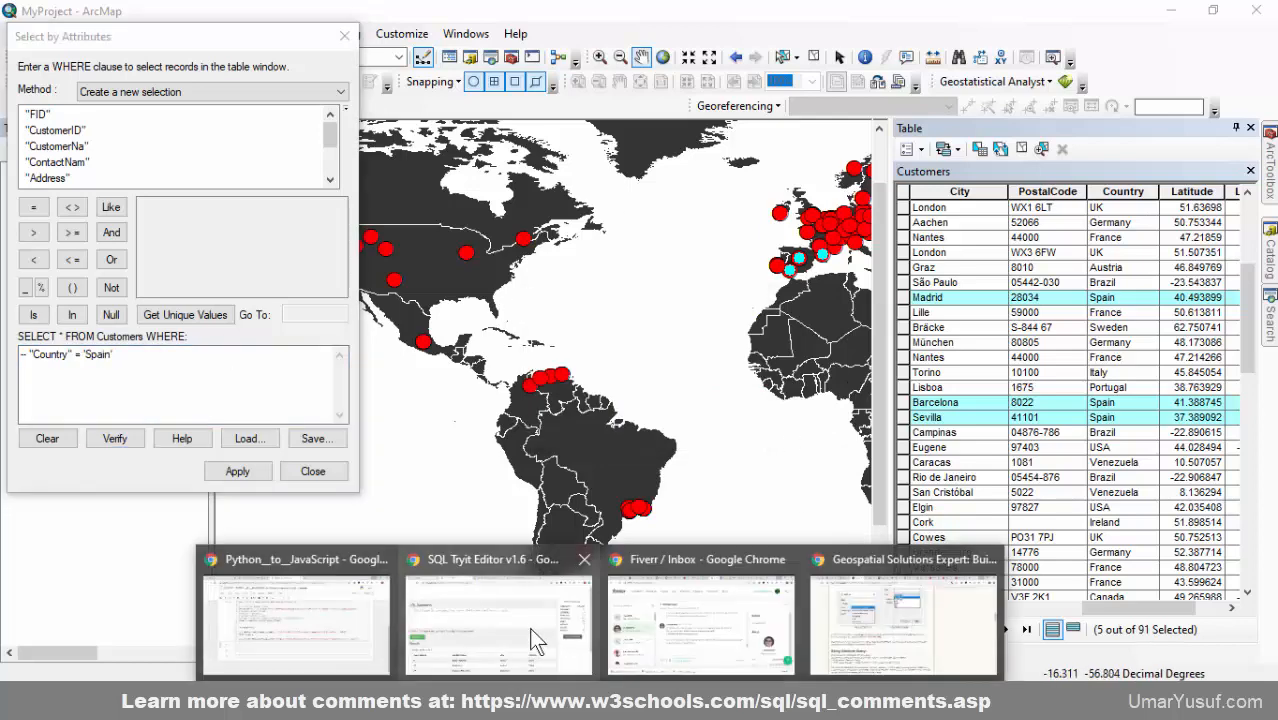
left_click(481, 601)
left_click_drag(705, 241, 55, 243)
key("ctrl+c")
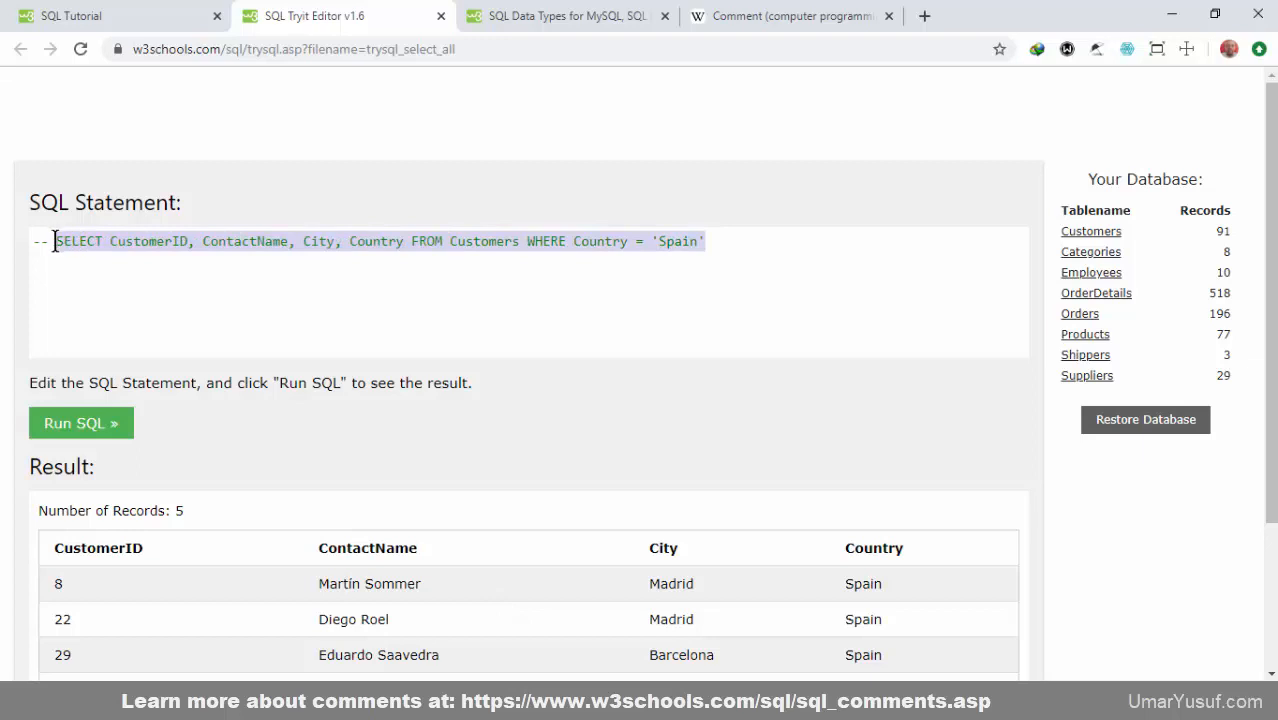
left_click(119, 280)
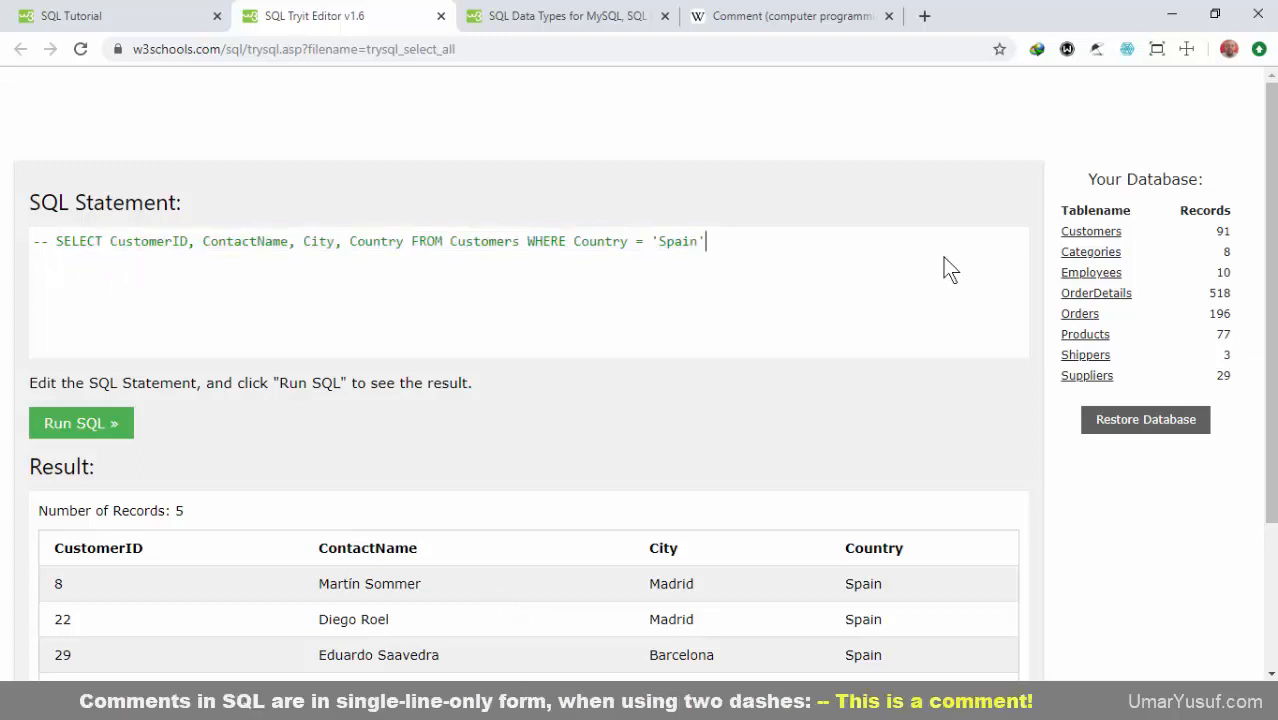
key("Return")
key("ctrl+v")
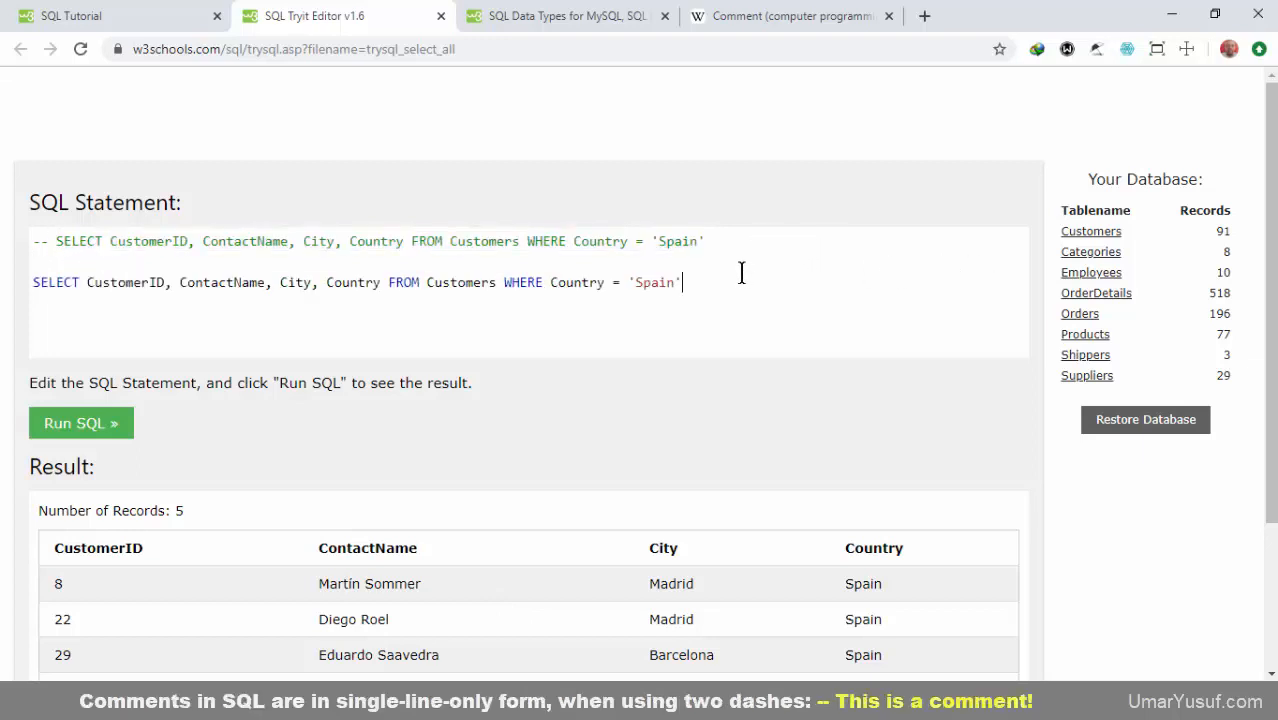
Set the country in the active query to 'USA', run it and review the returned customer records.
double_click(648, 282)
type("USA")
left_click(699, 241)
left_click(670, 282)
left_click(76, 422)
scroll(440, 400, "down", 5)
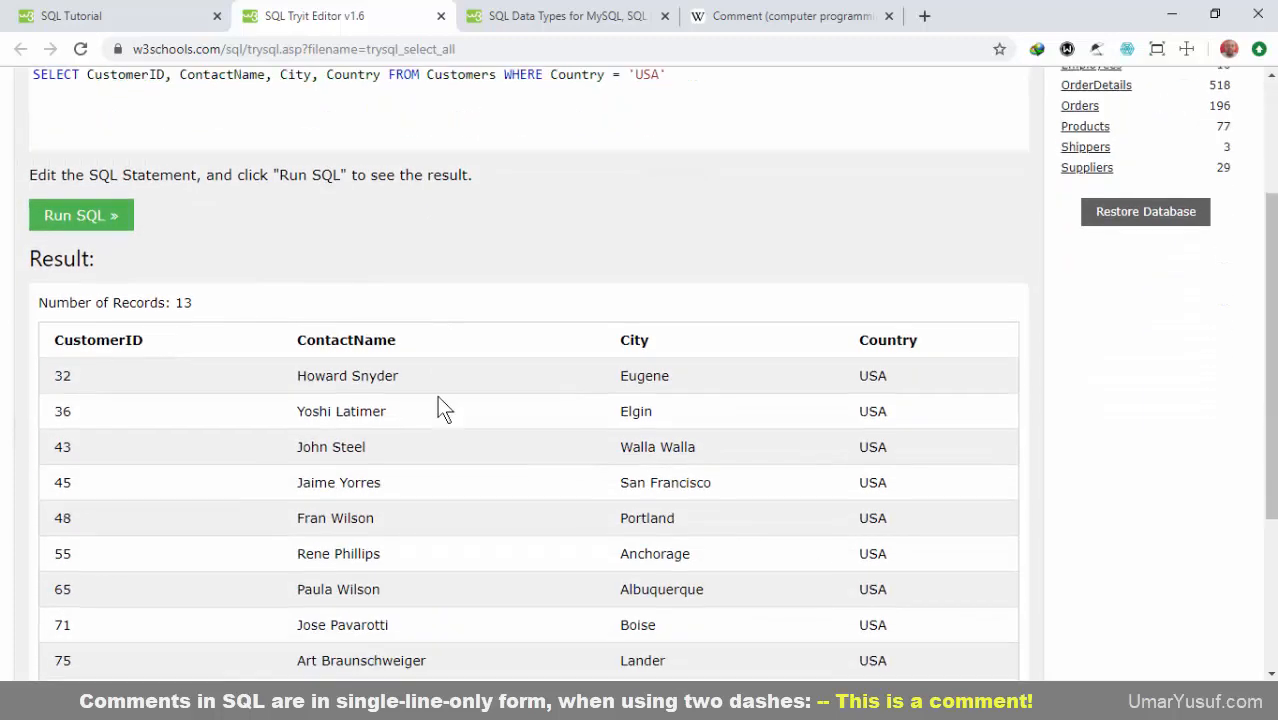
scroll(452, 410, "up", 3)
scroll(192, 330, "down", 3)
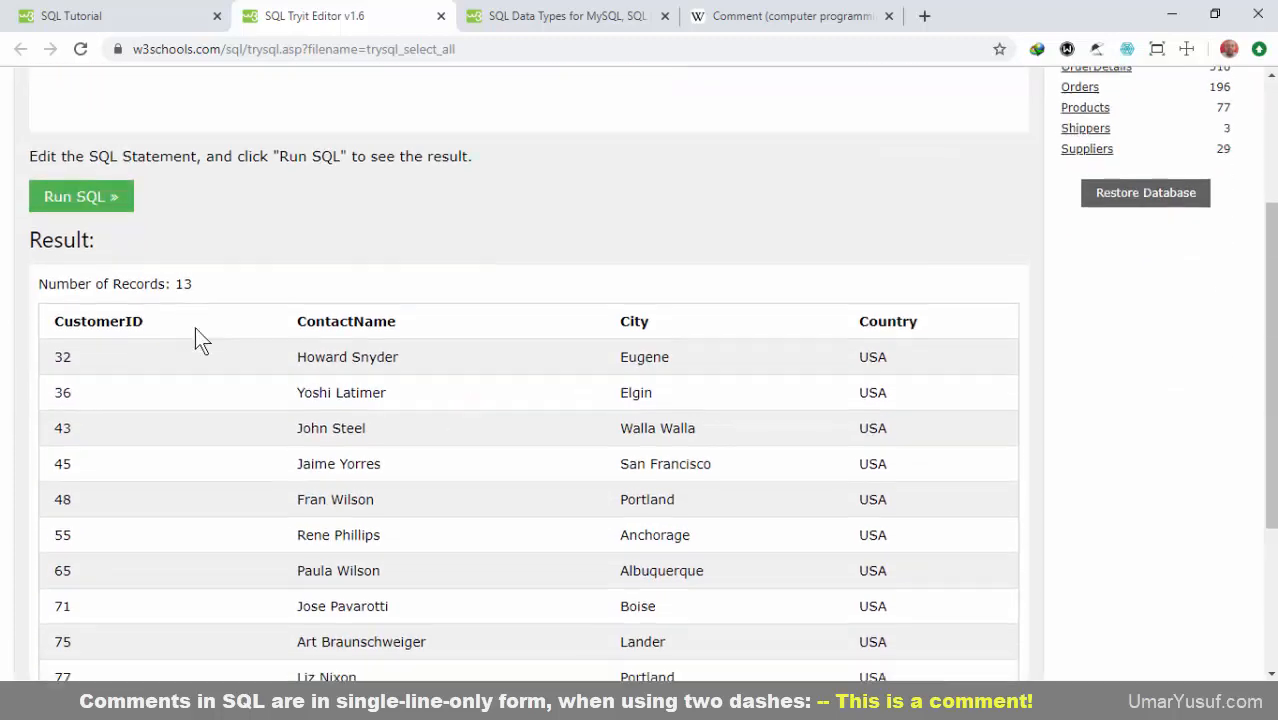
scroll(860, 250, "up", 4)
scroll(844, 277, "up", 1)
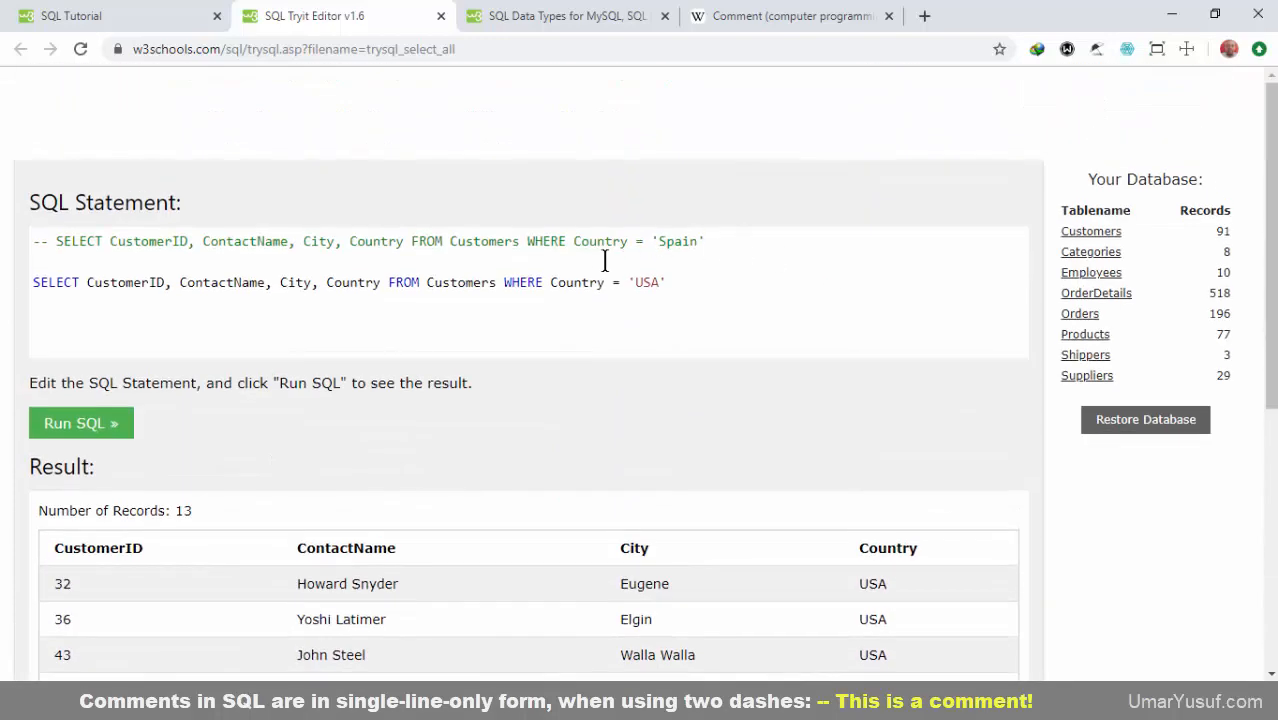
Go to the SQL section of the Wikipedia article on programming comments and examine its two-dash comment syntax.
left_click(778, 25)
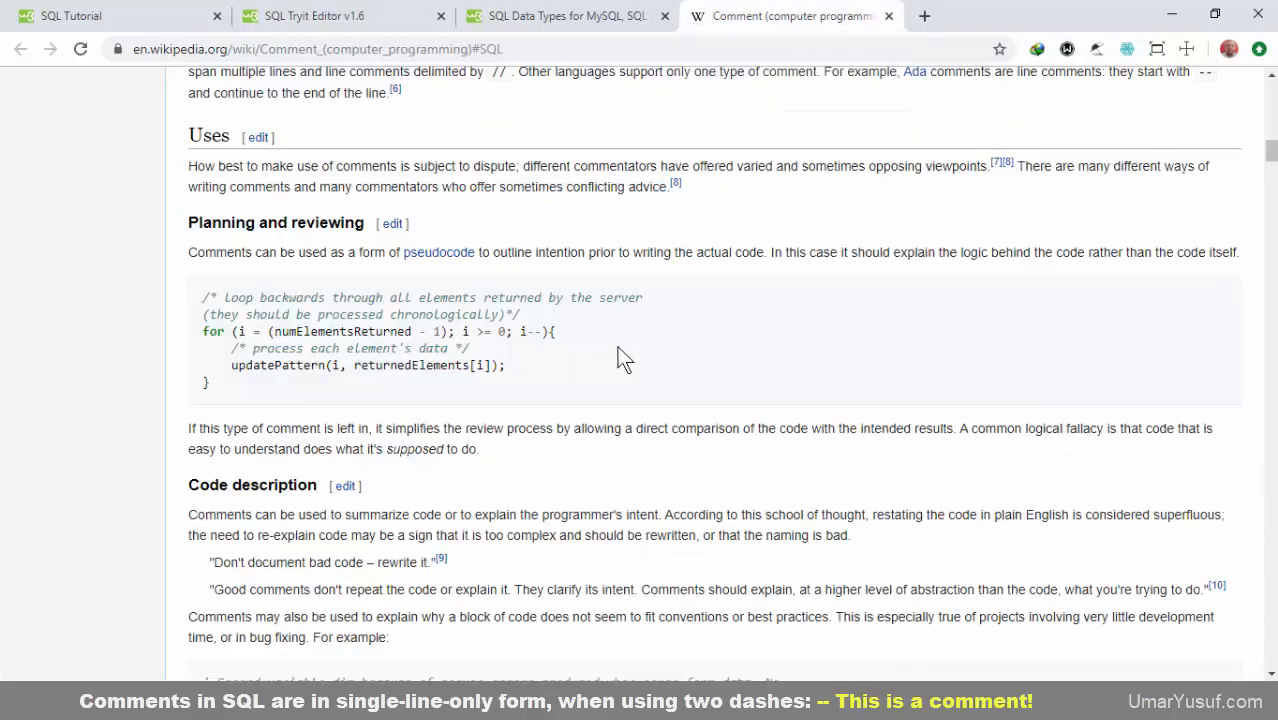
scroll(670, 375, "up", 5)
scroll(670, 375, "up", 7)
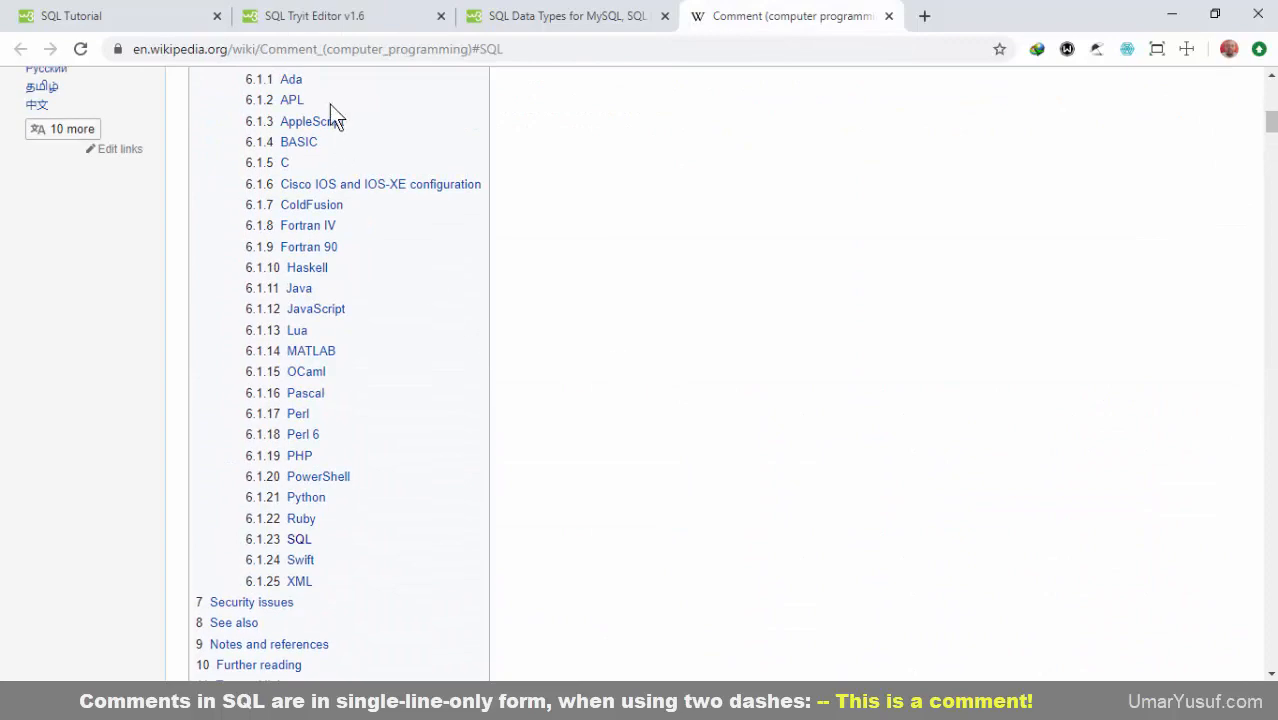
scroll(330, 280, "down", 6)
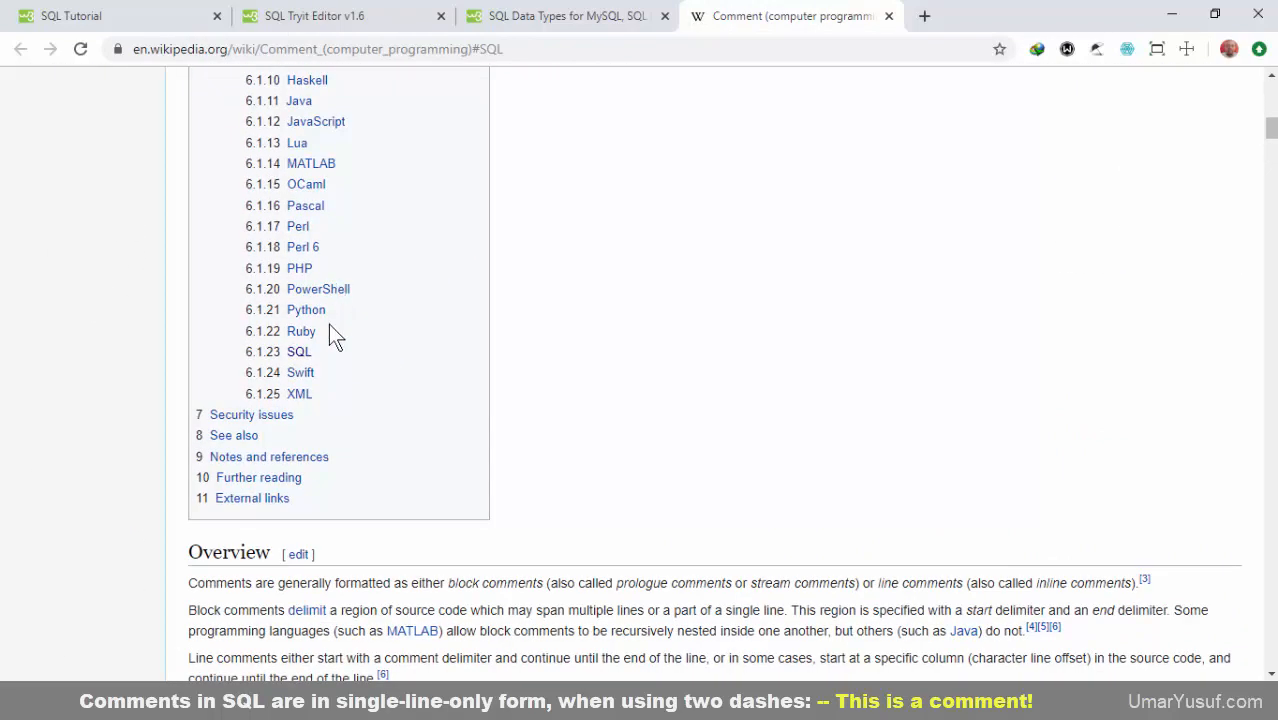
left_click(300, 352)
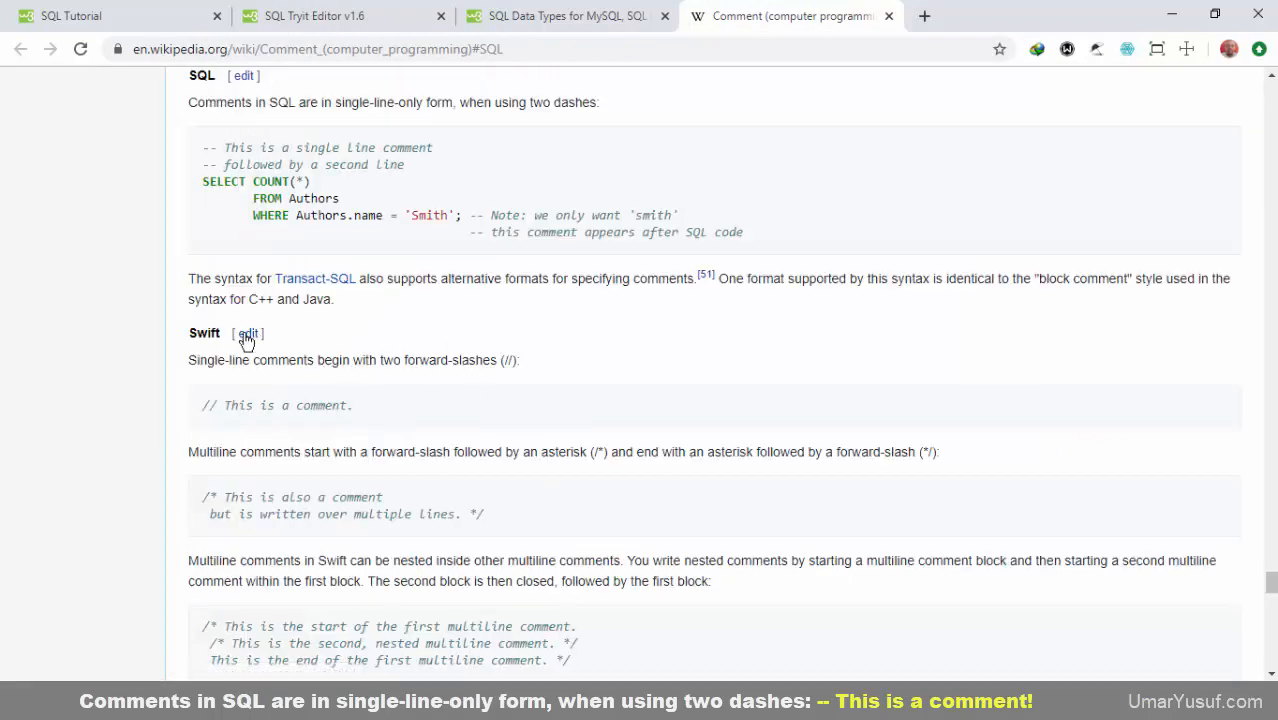
scroll(185, 249, "up", 1)
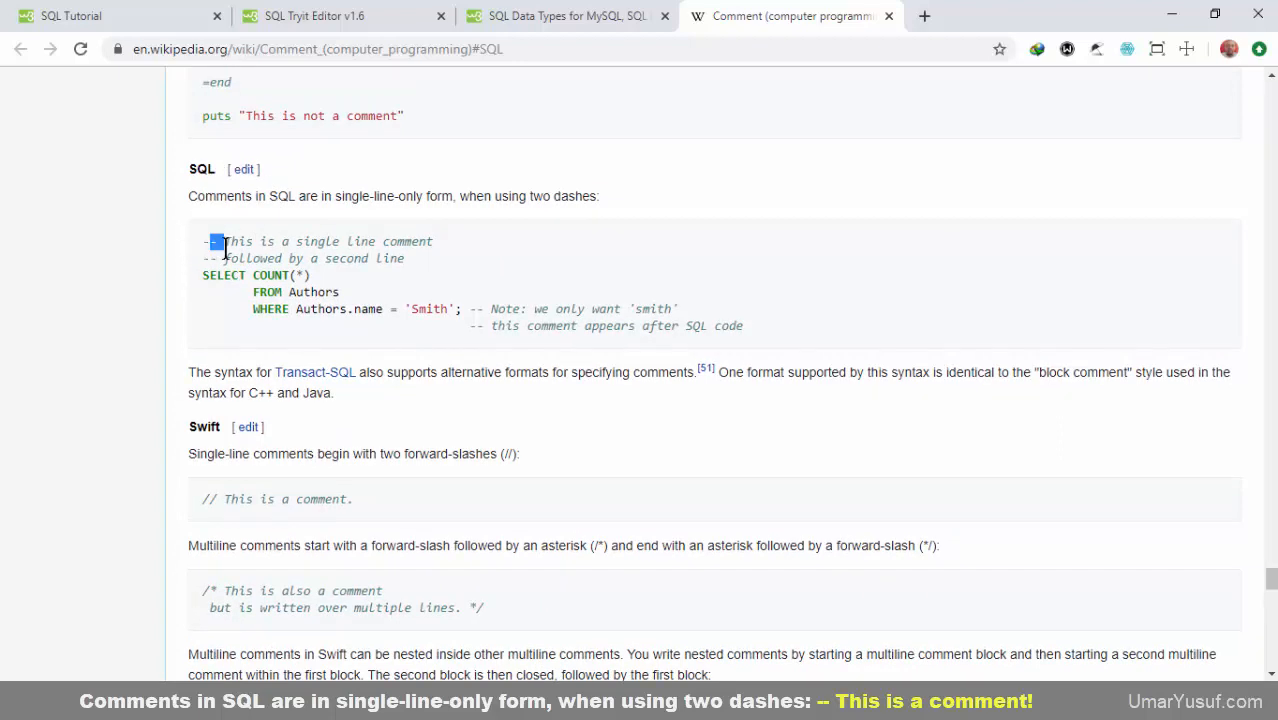
left_click_drag(203, 241, 216, 241)
scroll(336, 331, "down", 1)
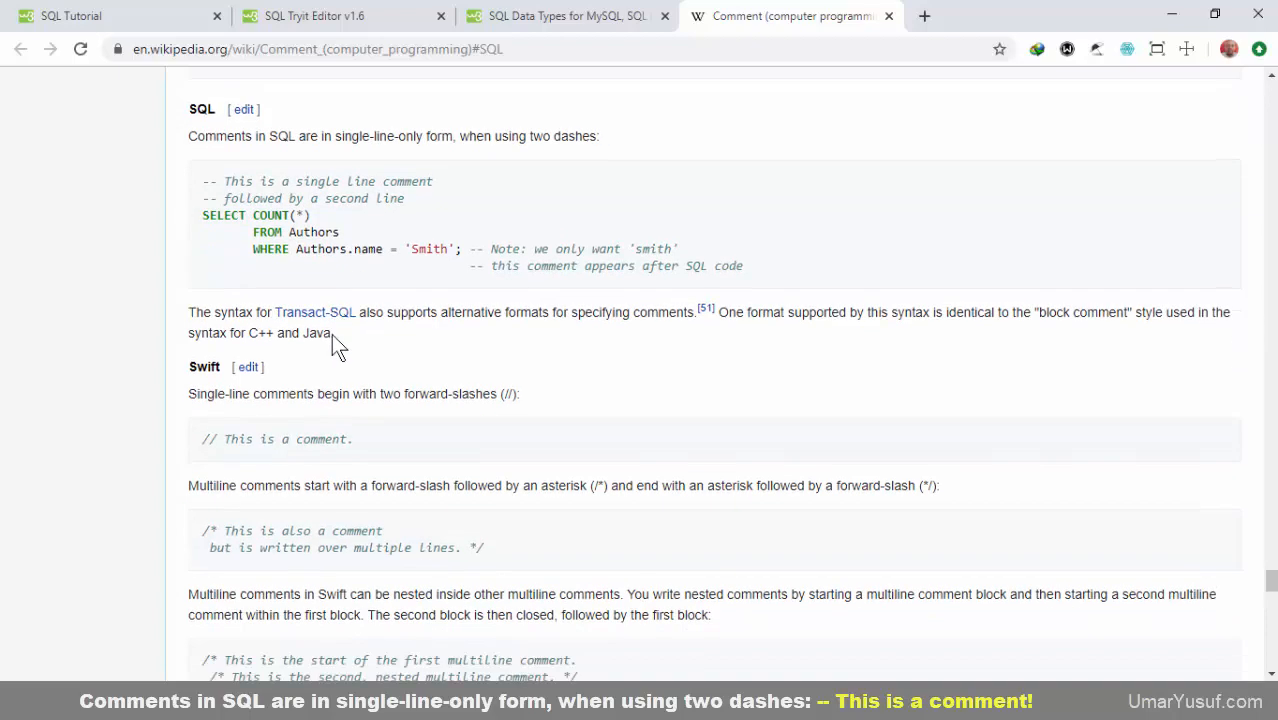
scroll(420, 294, "up", 2)
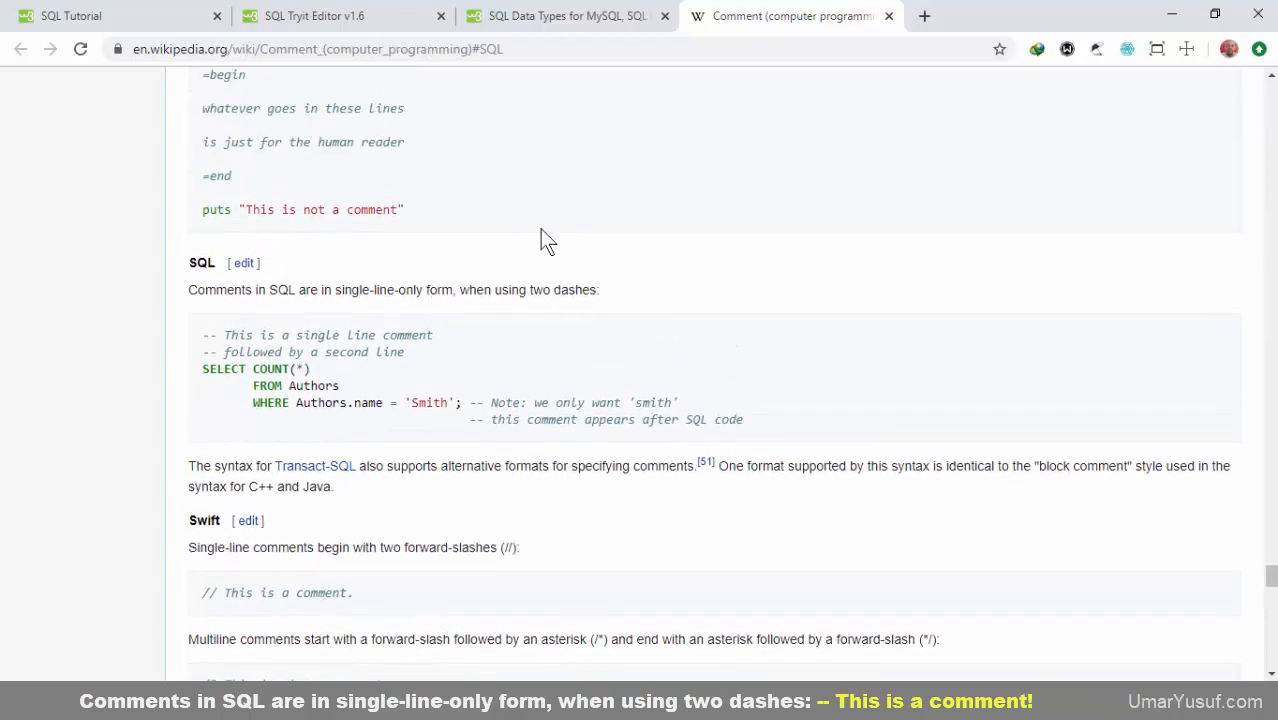
Return to ArcMap, remove the leading dashes from the "Country" = 'Spain' clause and verify the expression.
left_click(1170, 14)
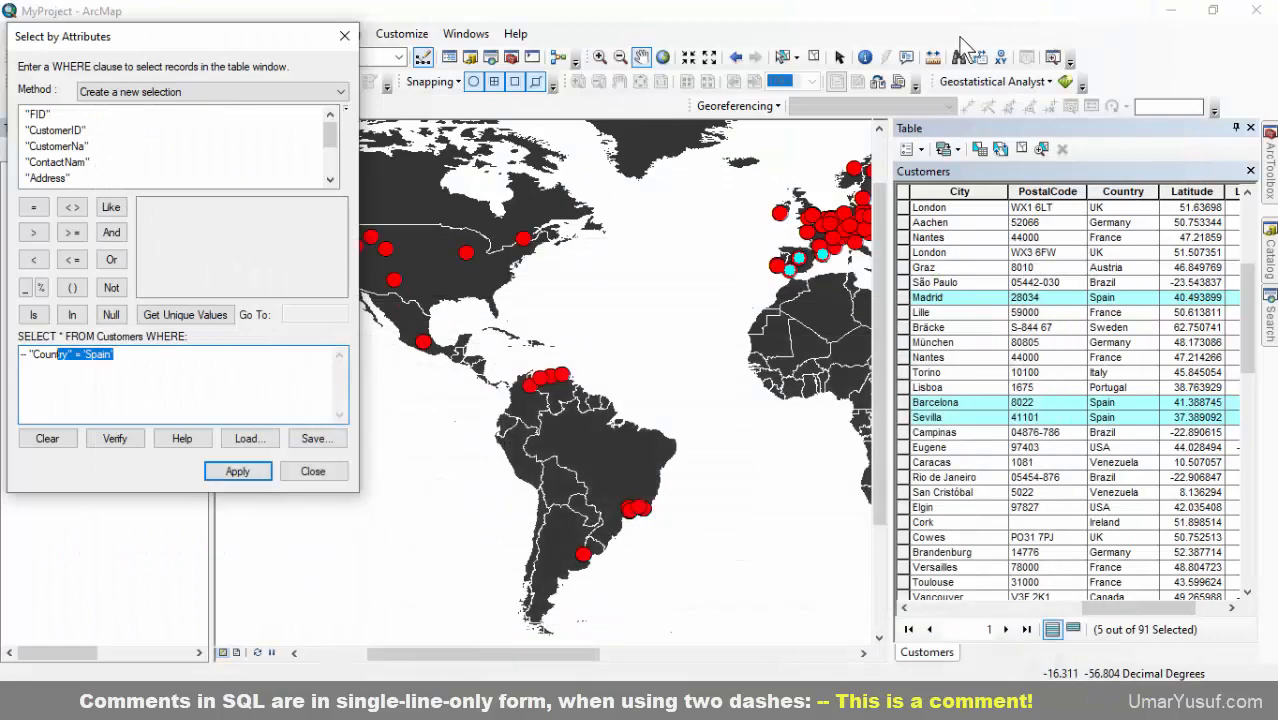
left_click(103, 364)
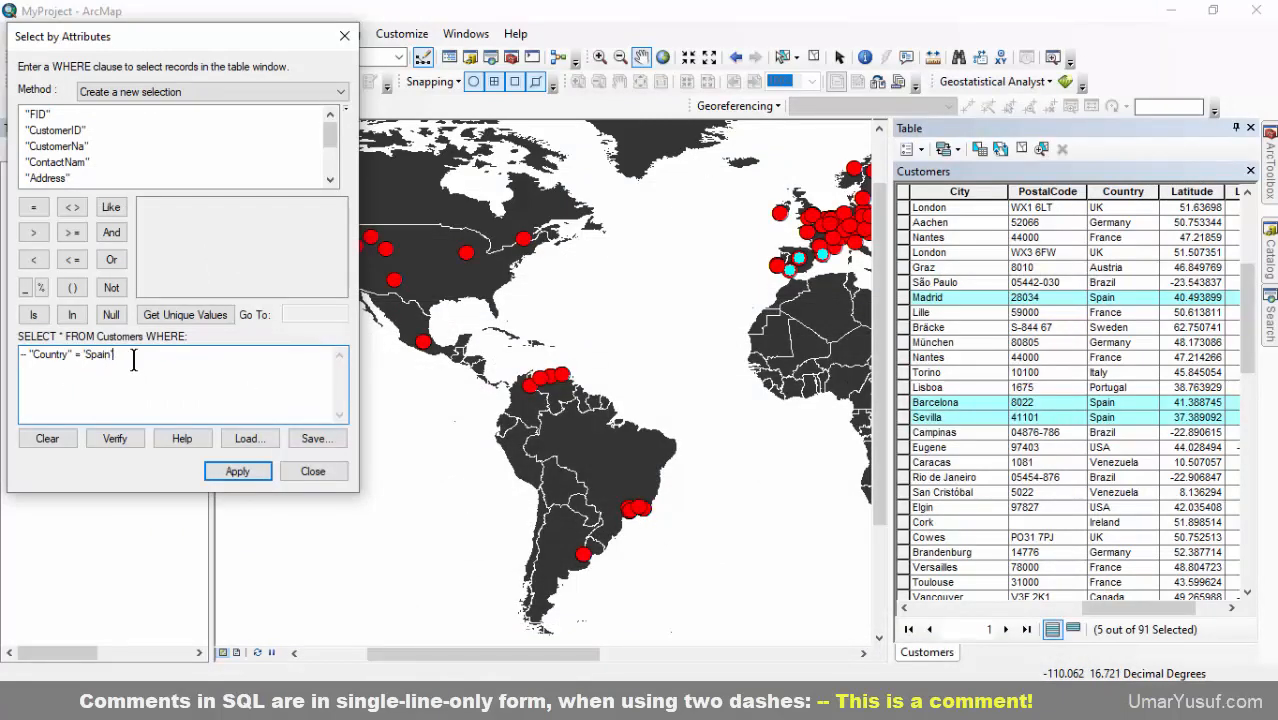
left_click_drag(133, 362, 19, 360)
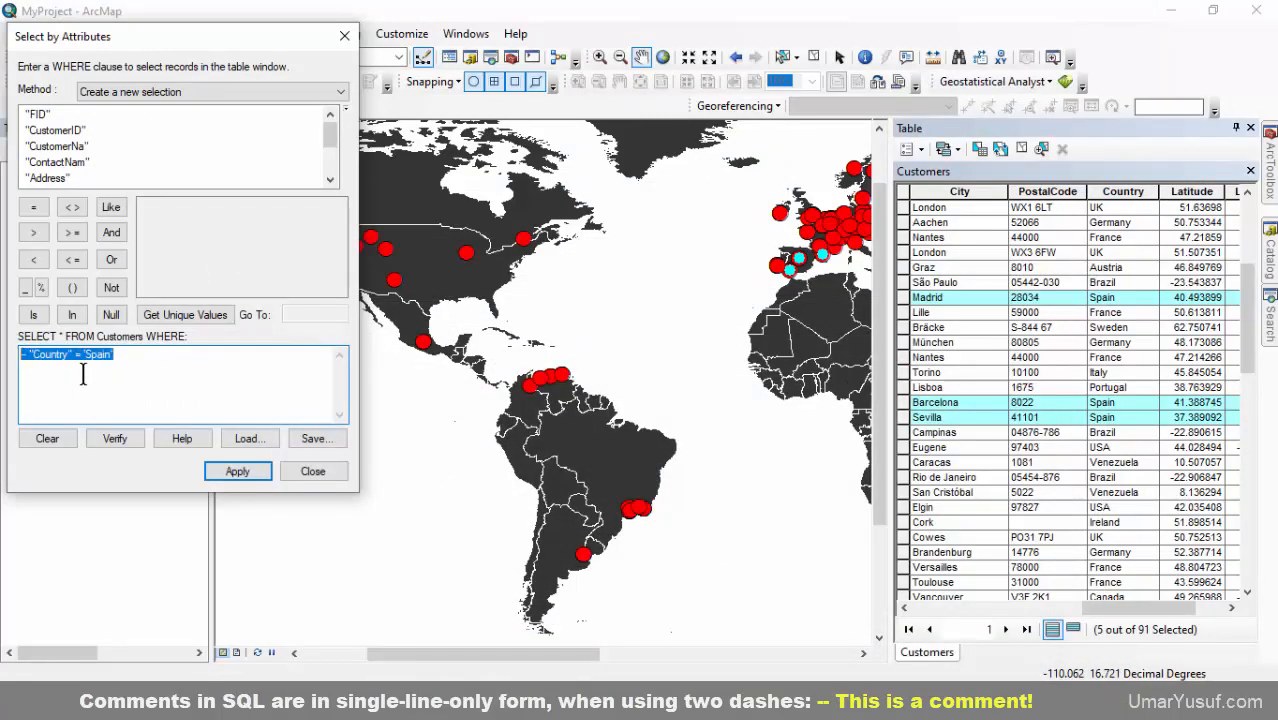
left_click(26, 361)
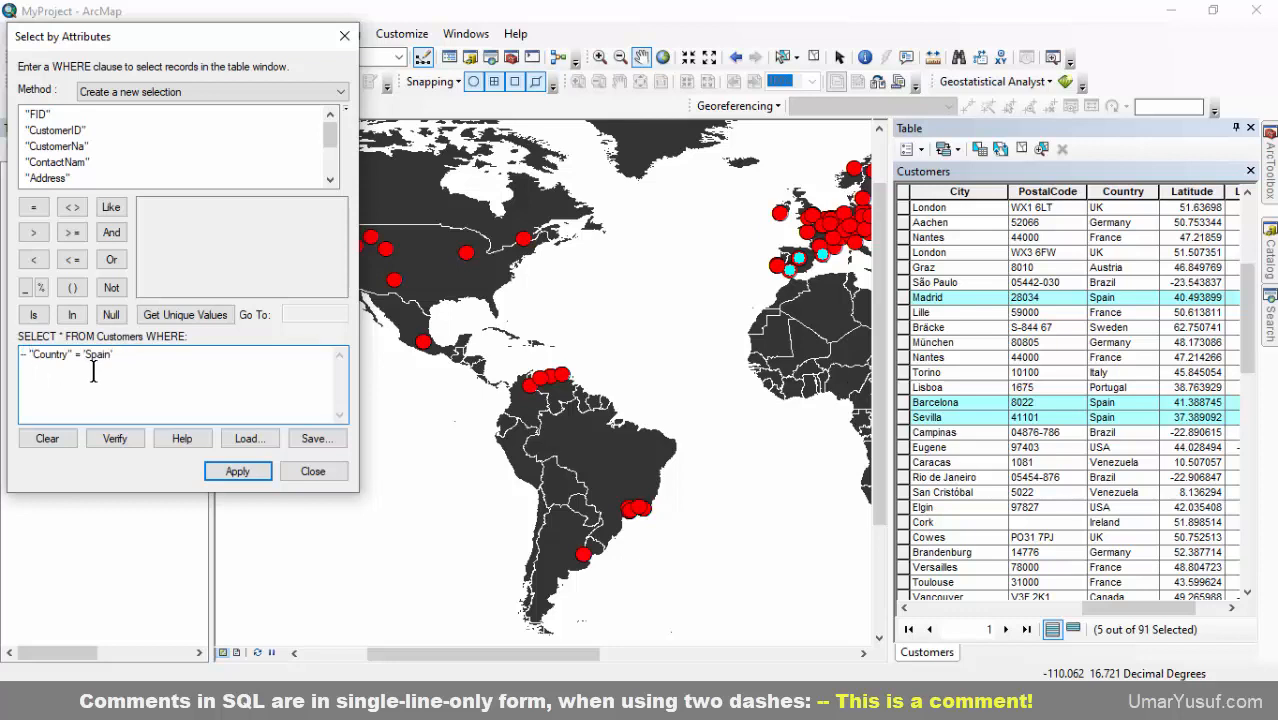
key("BackSpace")
key("BackSpace")
key("BackSpace")
left_click(114, 438)
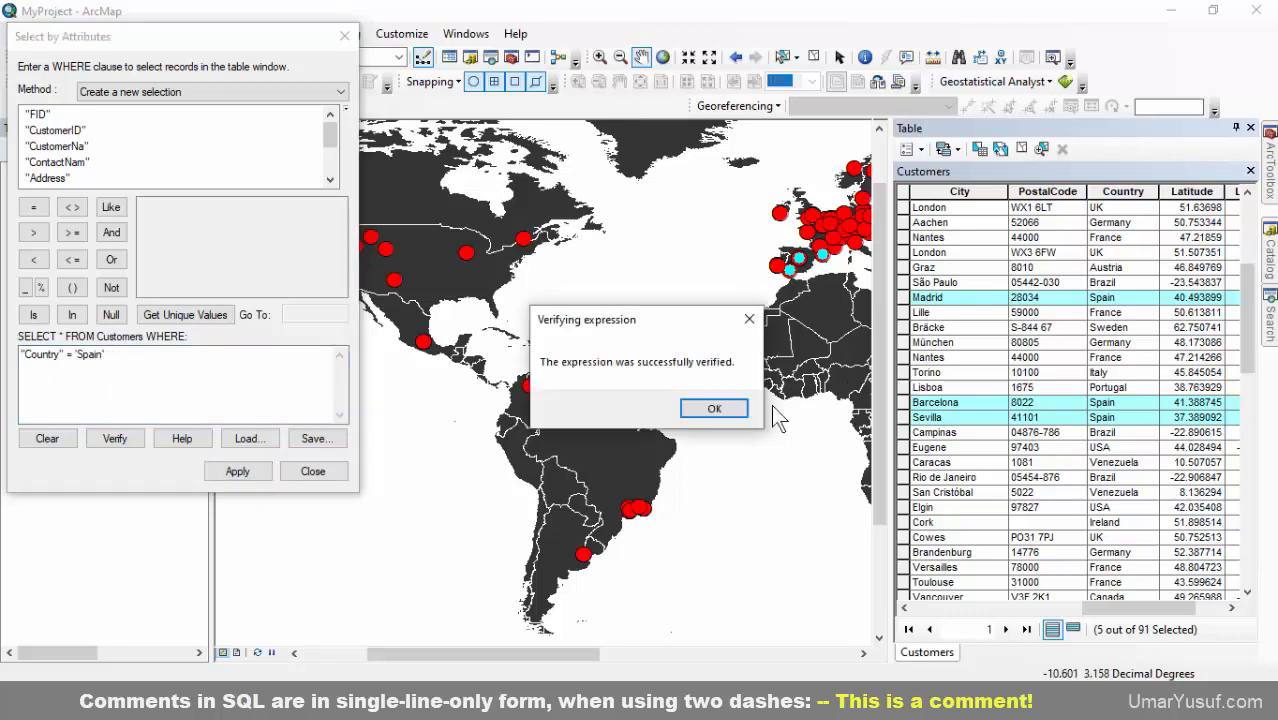
left_click(714, 411)
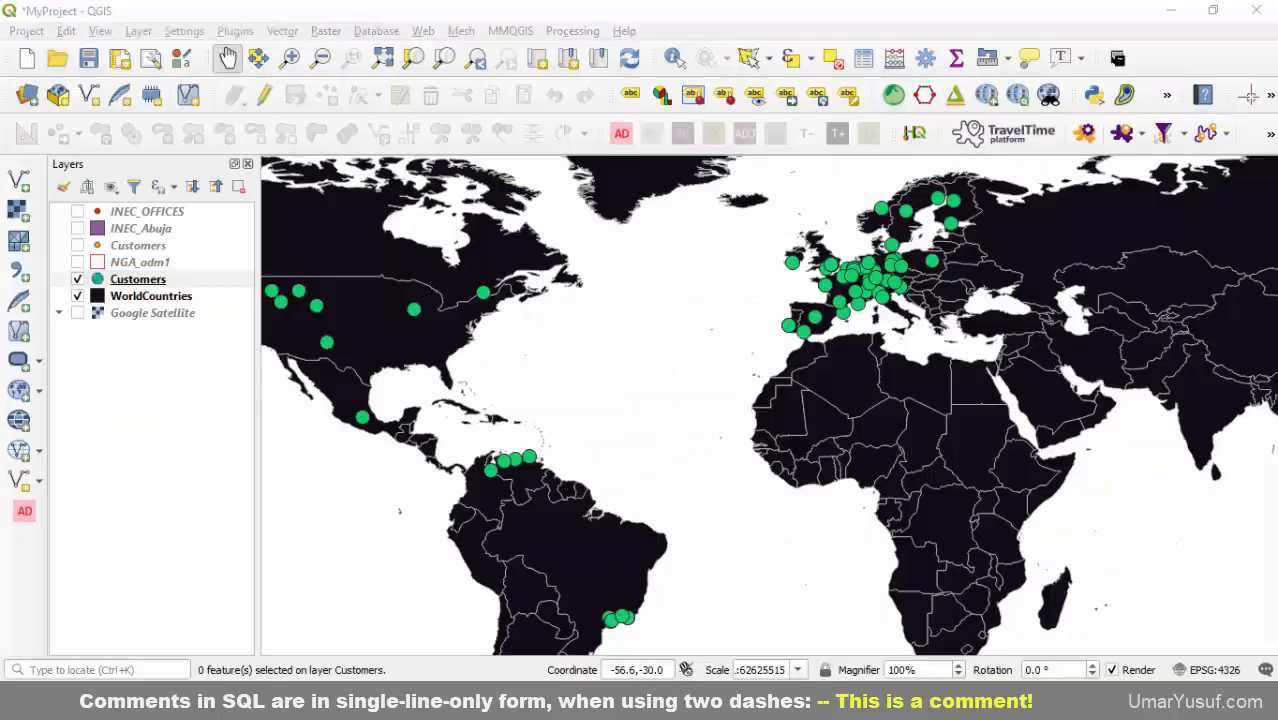
In QGIS, open DB Manager, select Customers among the virtual project layers and open a new SQL query.
left_click(118, 281)
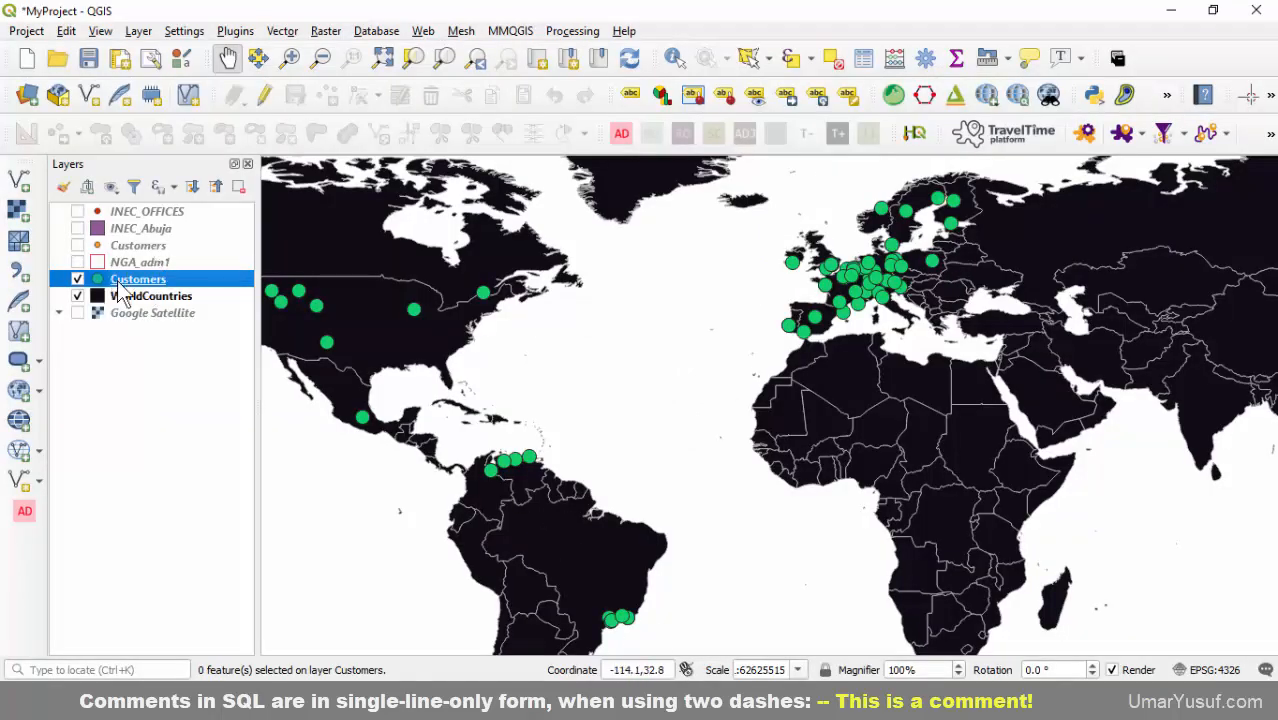
left_click(376, 31)
left_click(397, 50)
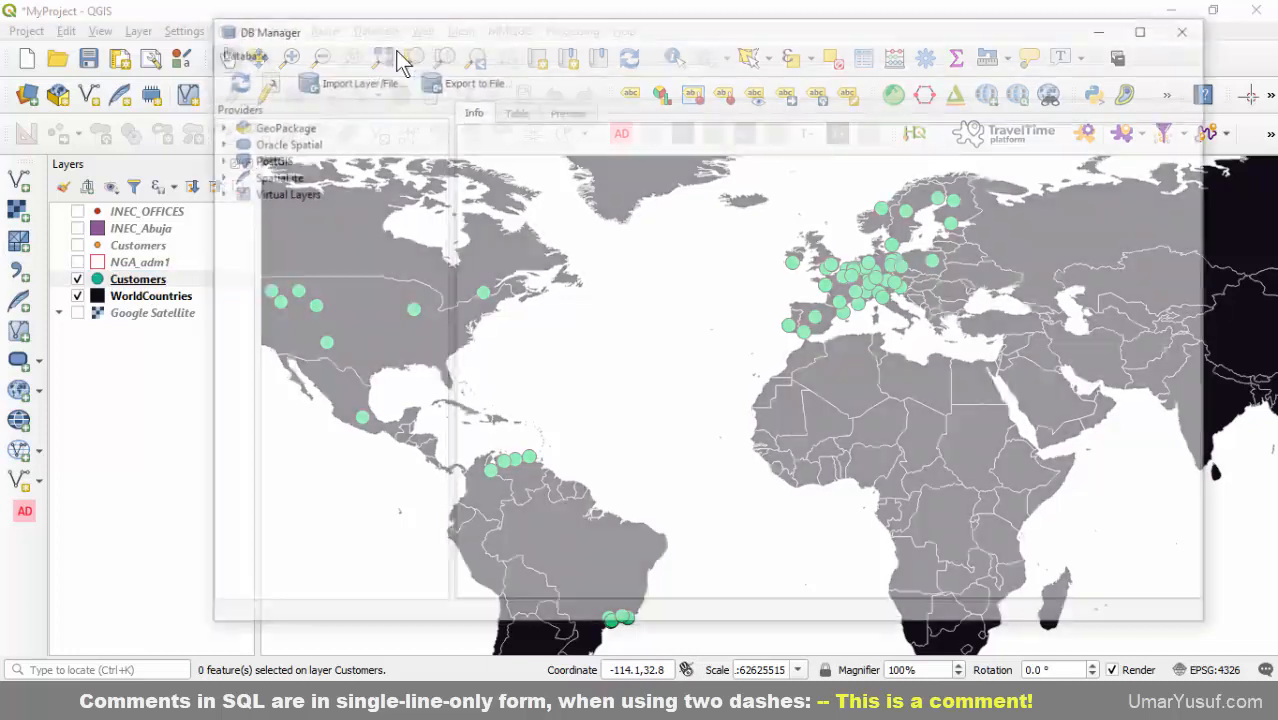
left_click(277, 200)
left_click(280, 228)
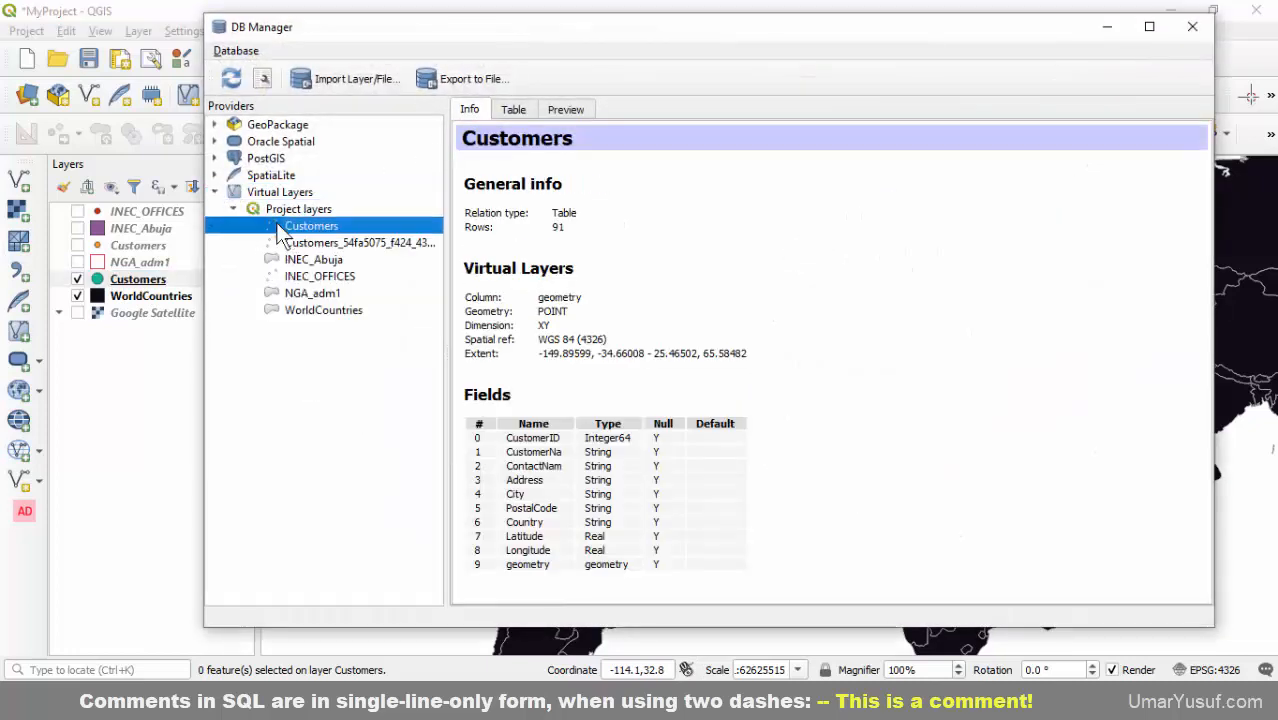
left_click(263, 78)
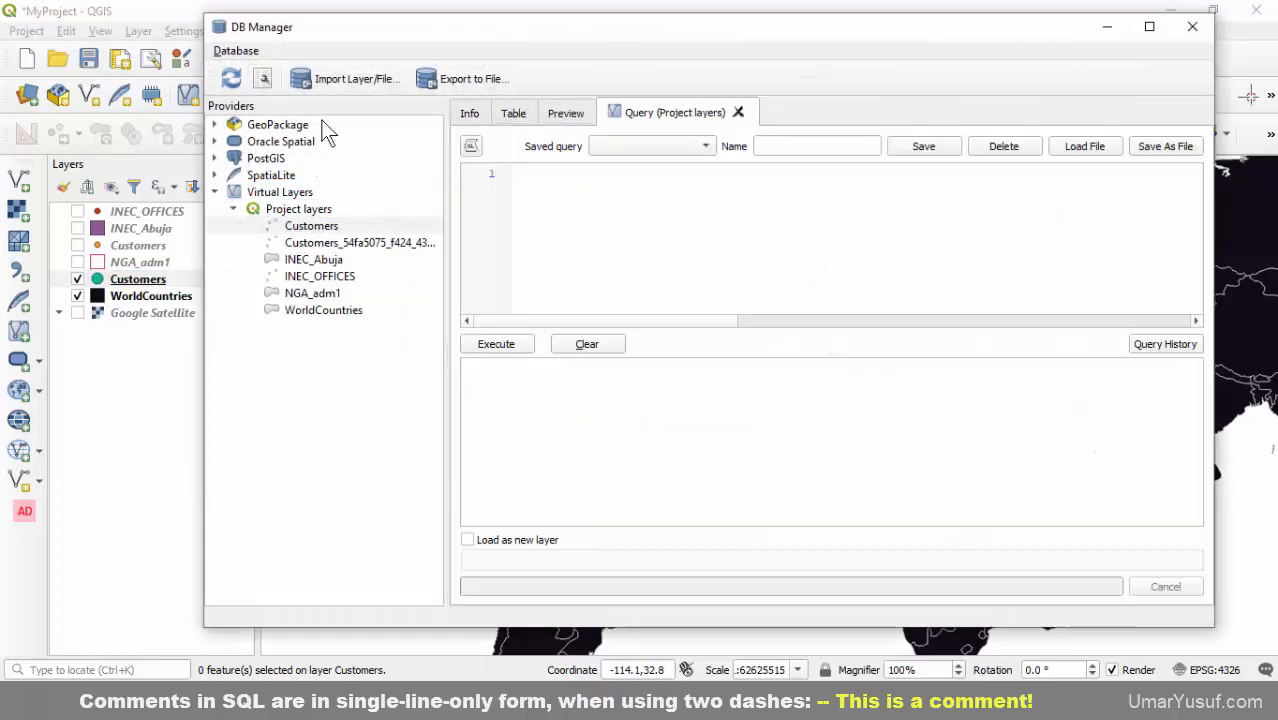
left_click(578, 204)
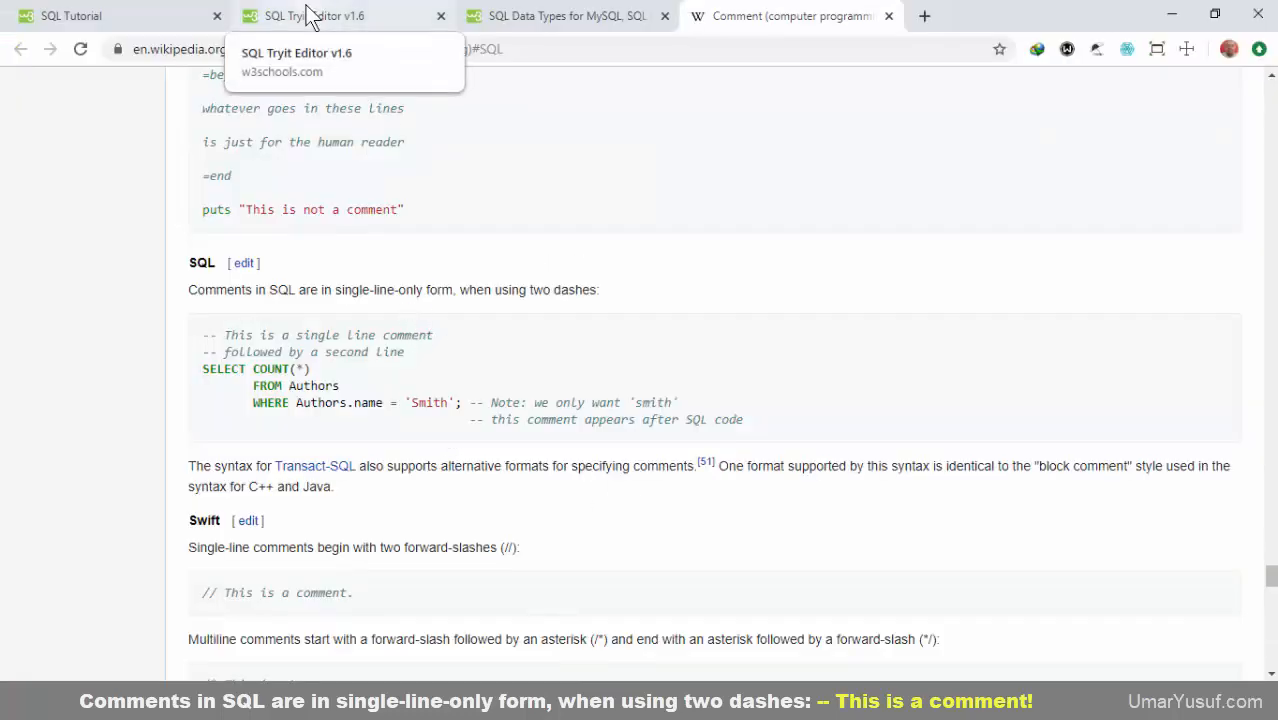
Copy the commented Spain statement and the active USA query from the SQL Tryit Editor into the DB Manager query.
left_click(311, 15)
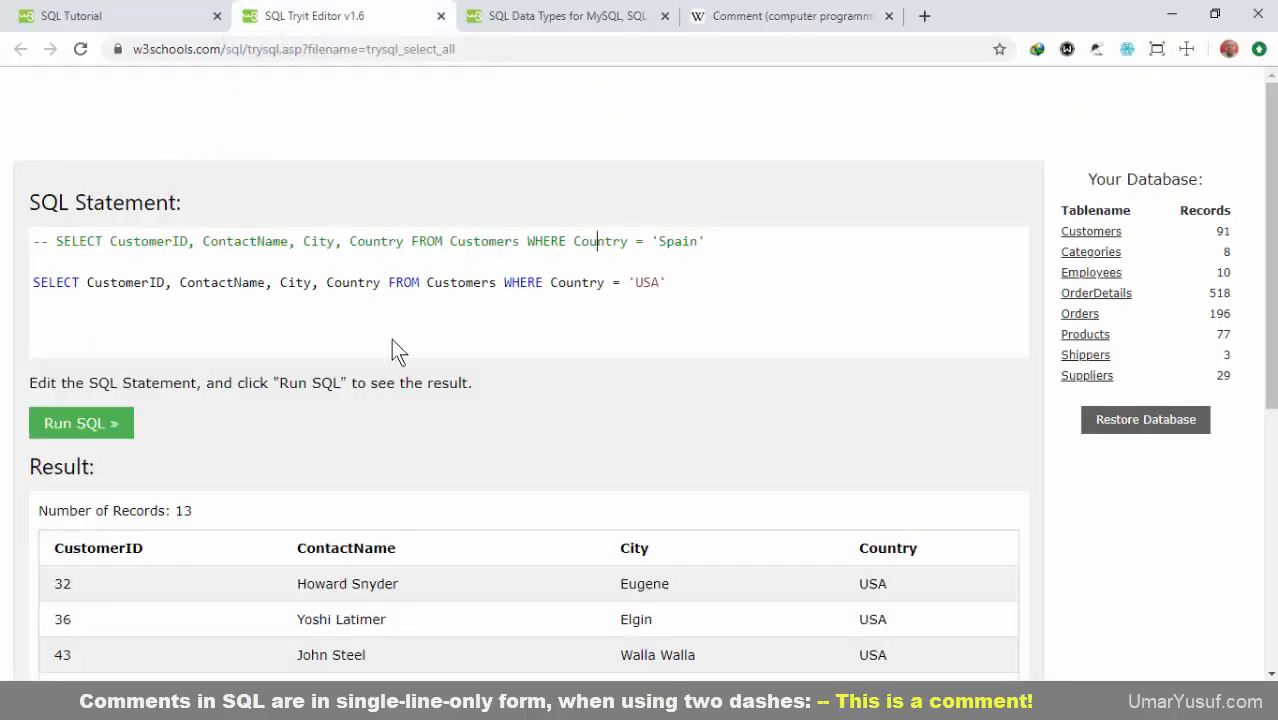
key("ctrl+a")
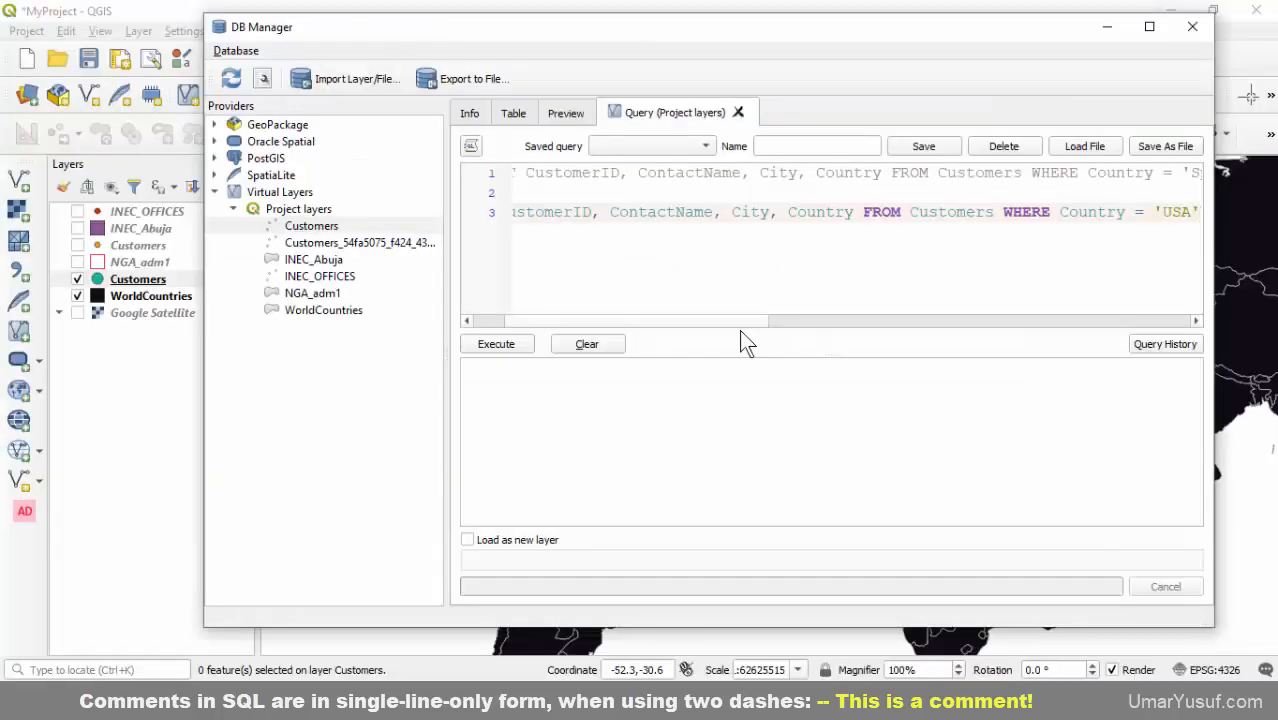
left_click_drag(725, 321, 685, 321)
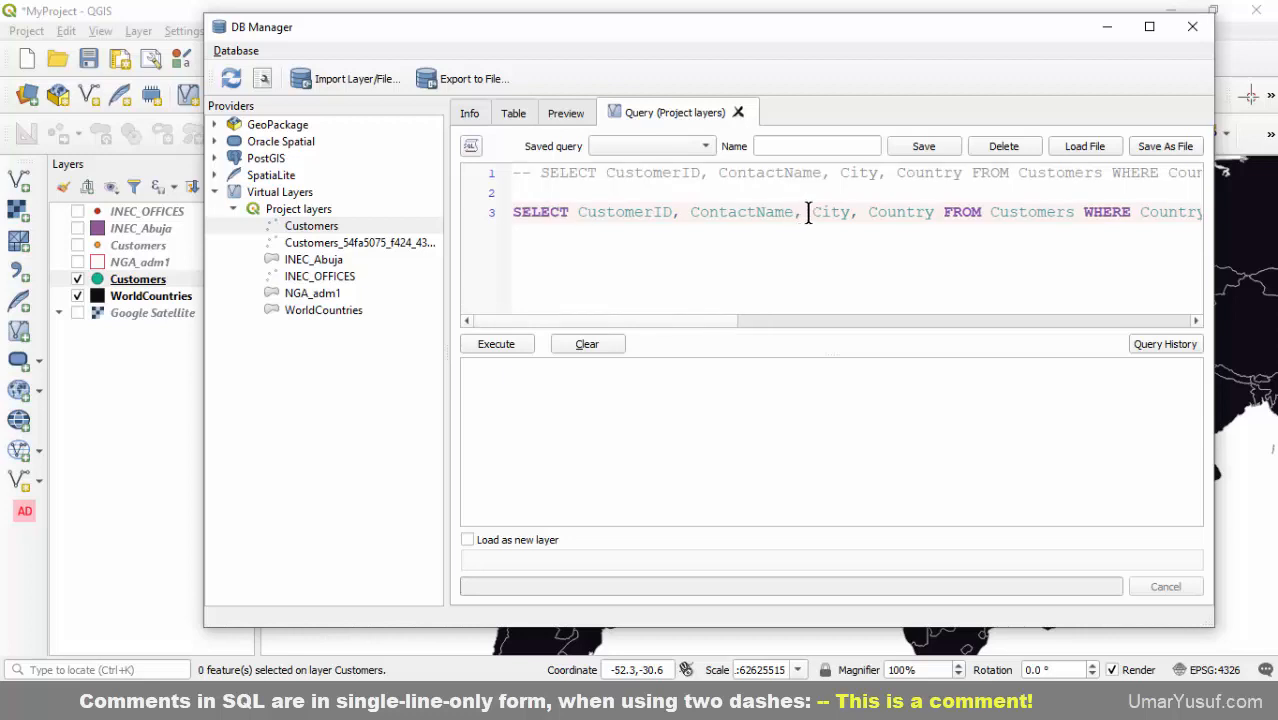
Remove CustomerID and ContactName from both SELECT statements, keeping only the City and Country fields.
left_click_drag(810, 212, 605, 220)
key("Delete")
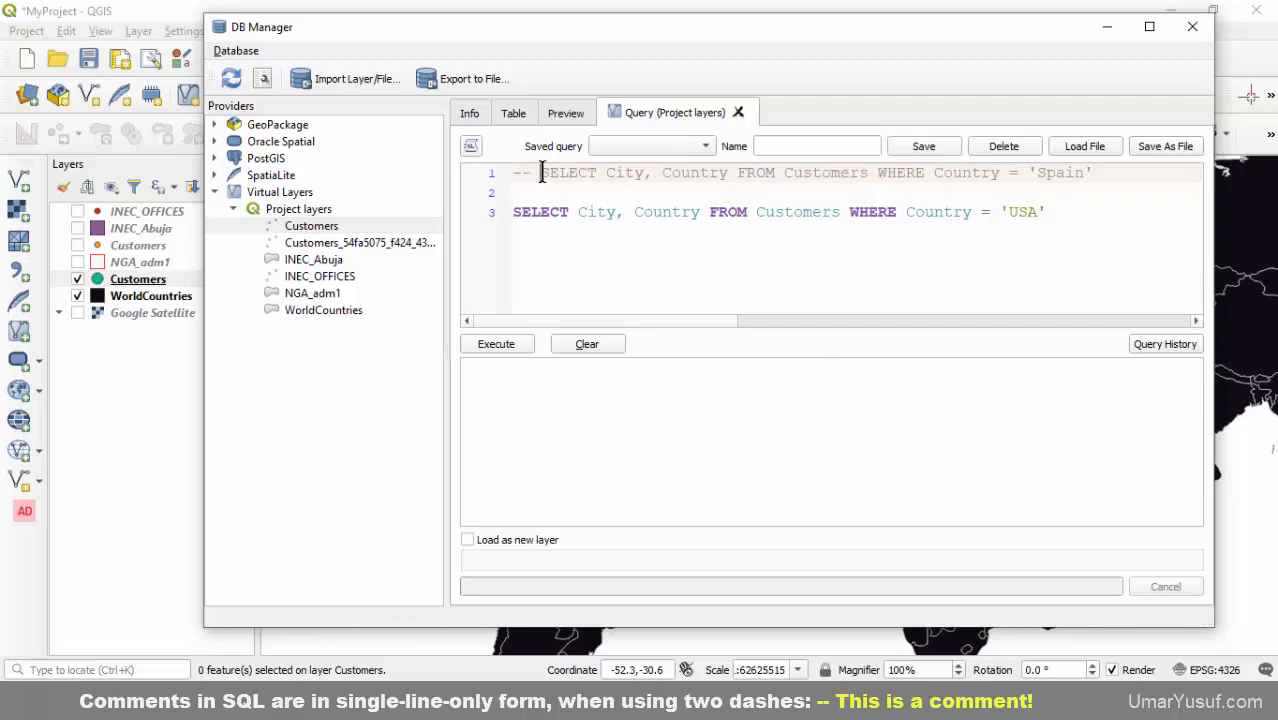
Execute the Spain statement on its own, with its leading dashes removed and the USA statement cut from the query.
left_click_drag(541, 172, 495, 175)
key("Delete")
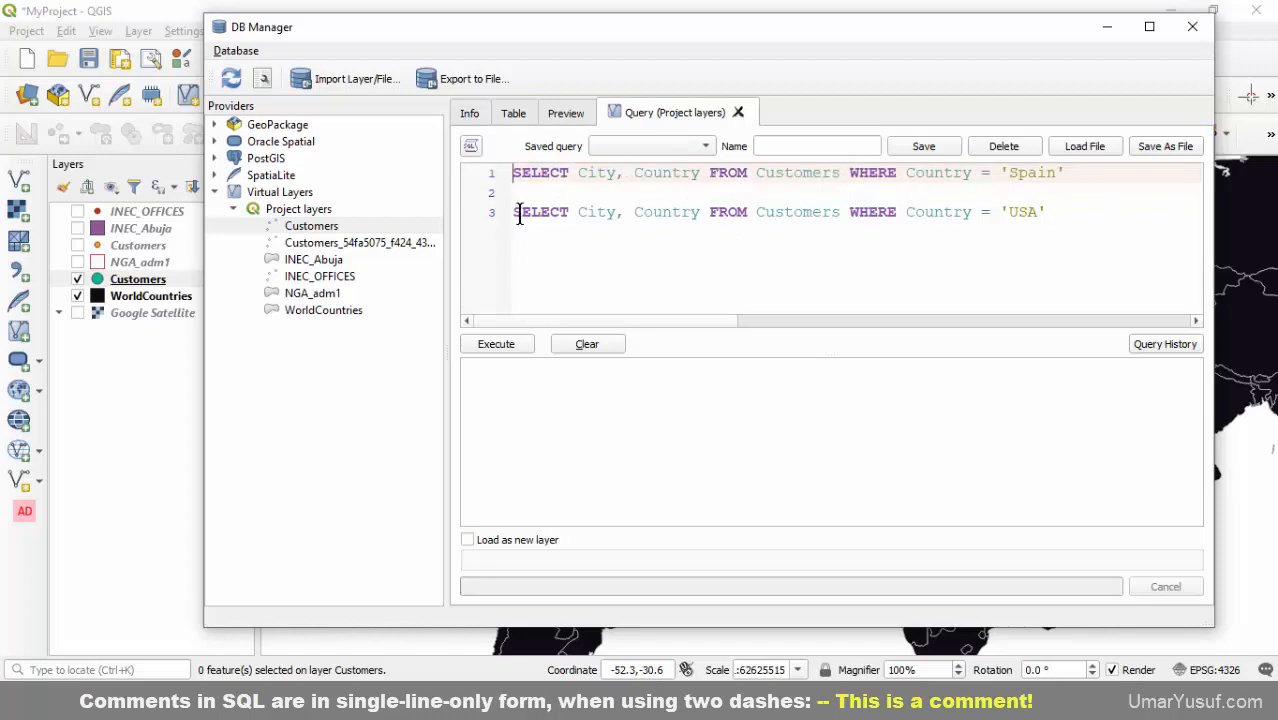
left_click(518, 215)
left_click(483, 212)
key("ctrl+c")
key("Delete")
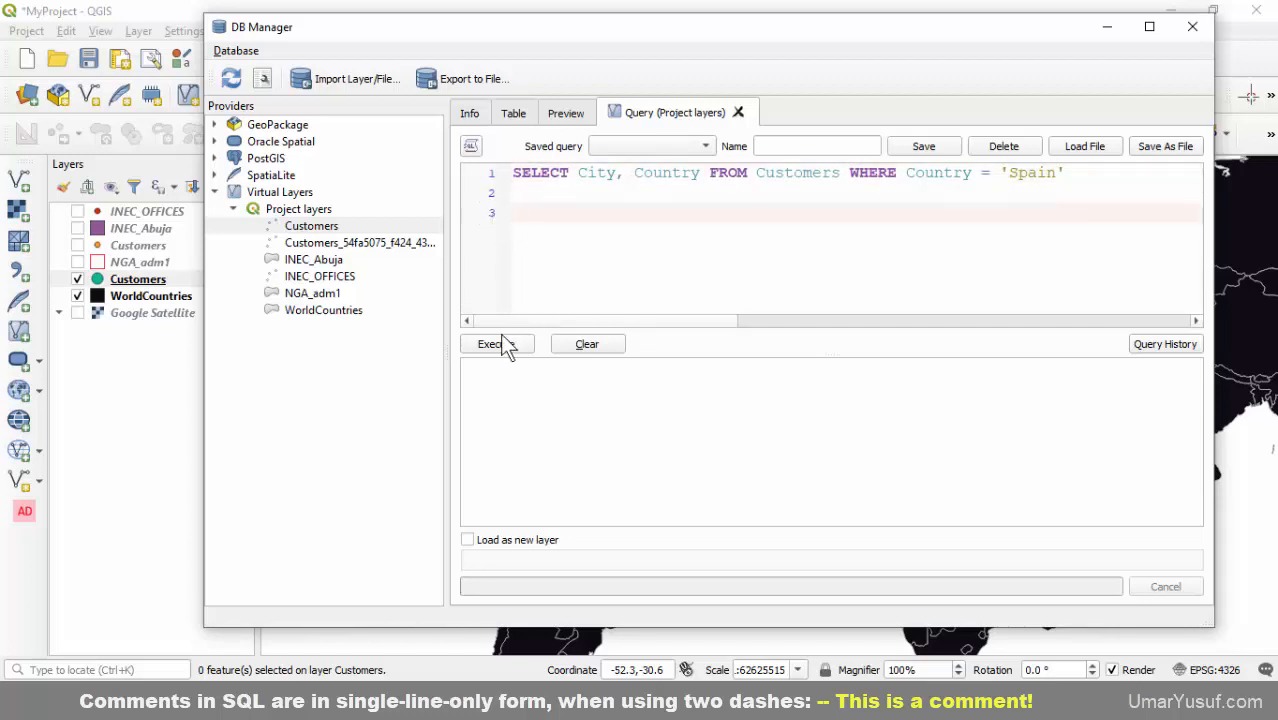
left_click(497, 345)
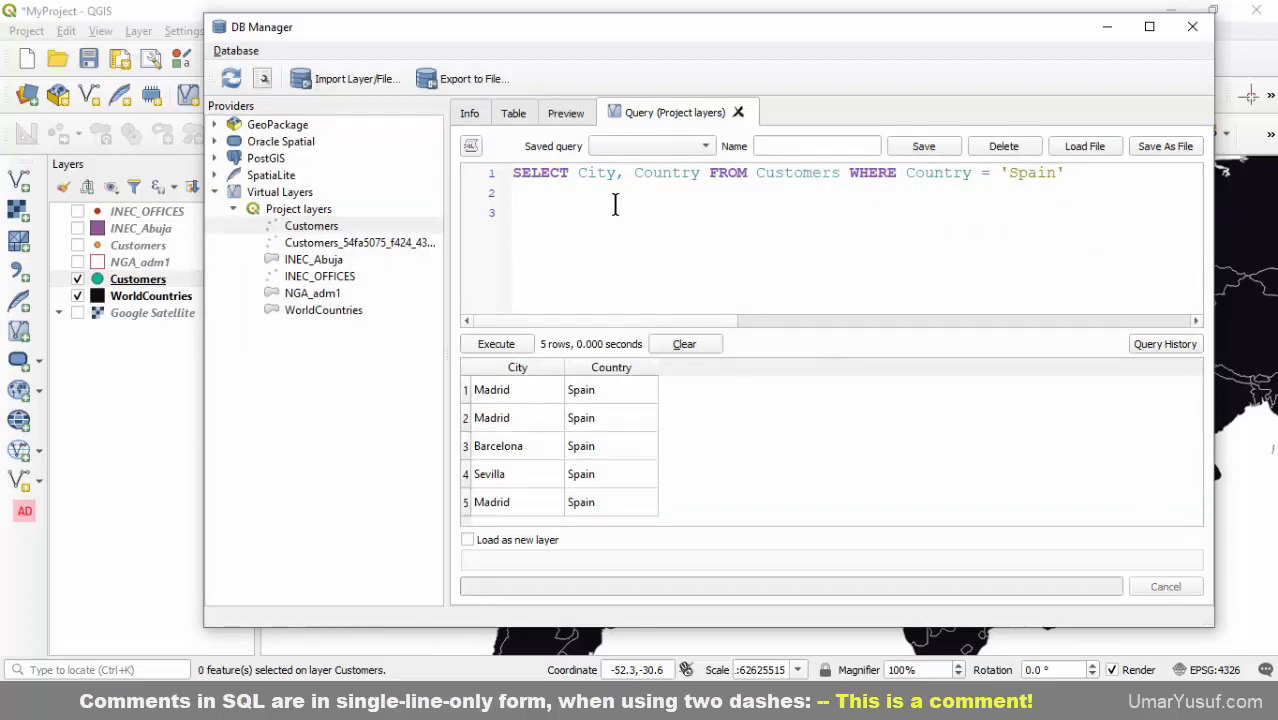
Comment out the Spain statement with two dashes and paste the USA statement back on line 2.
left_click(513, 175)
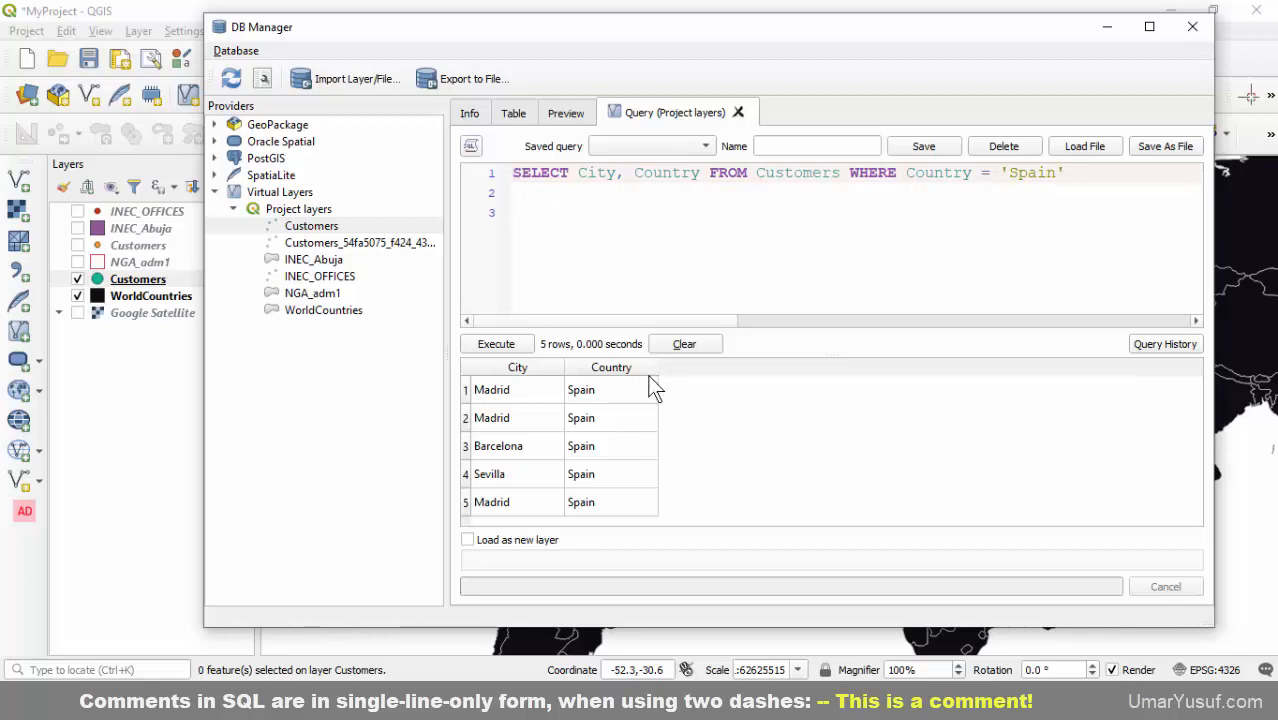
type("--")
left_click(541, 196)
key("ctrl+v")
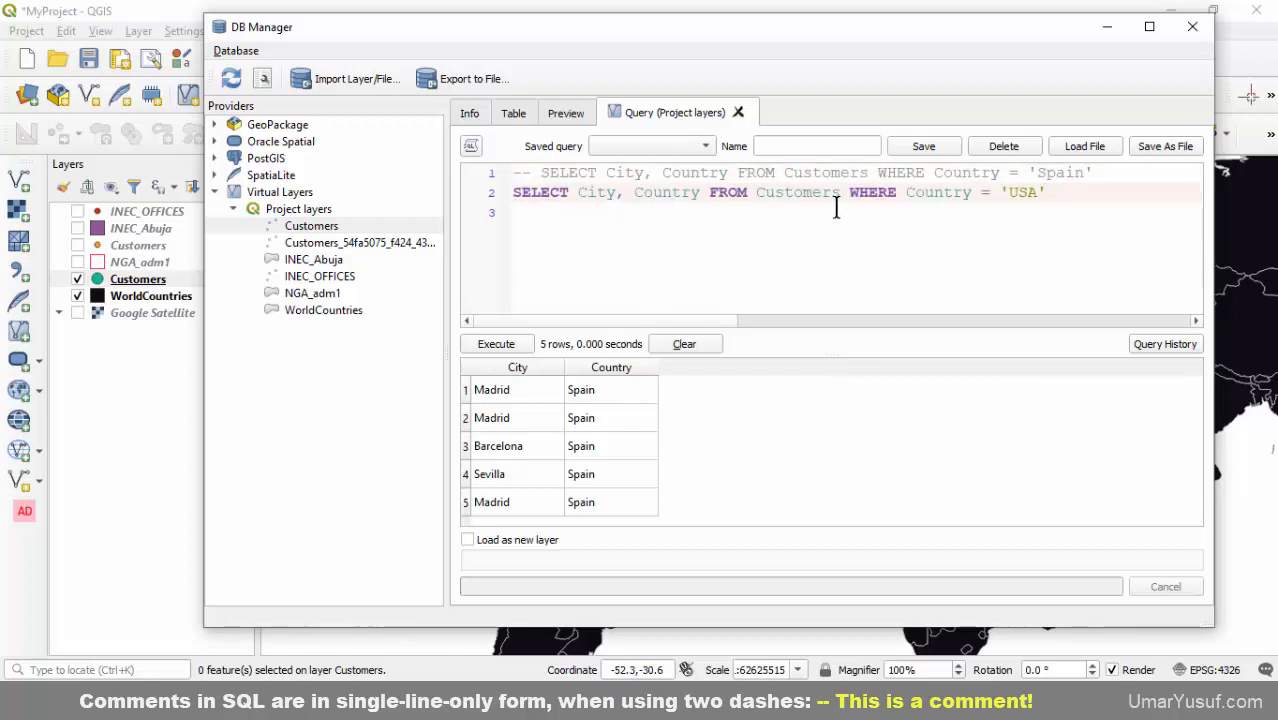
left_click(1081, 172)
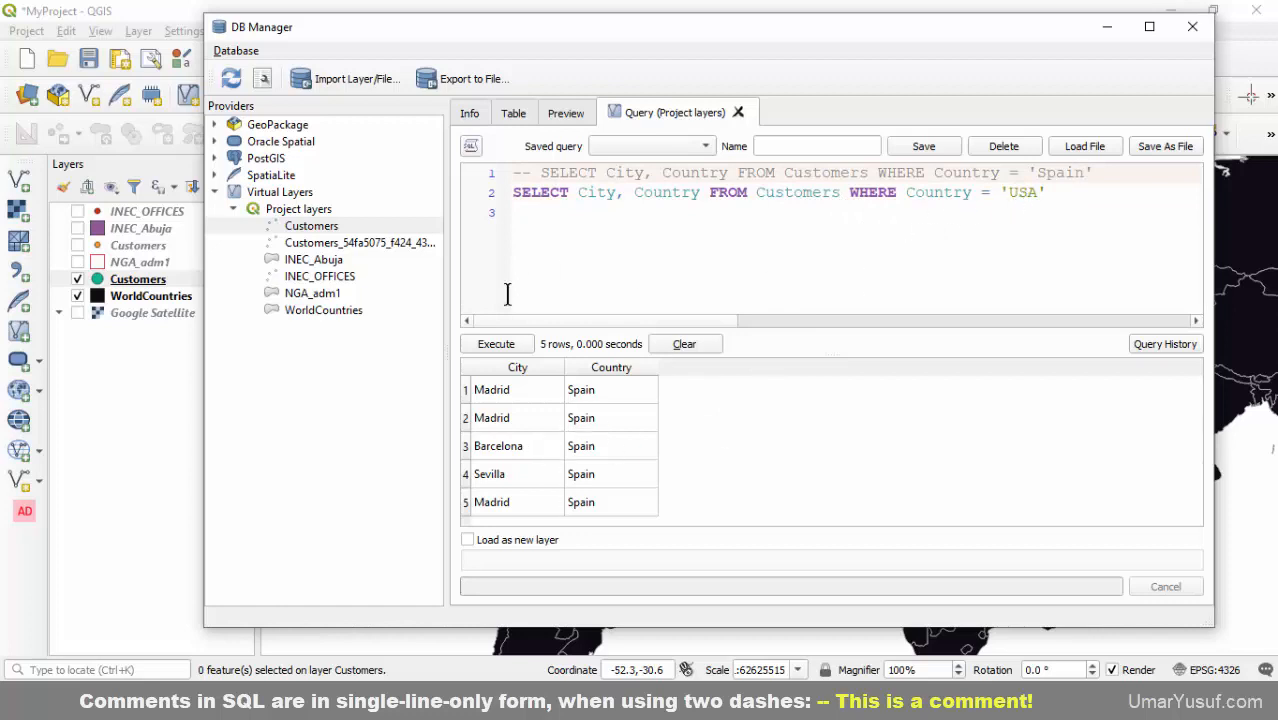
Execute the query with the active USA statement and look through the returned City and Country rows.
left_click(496, 343)
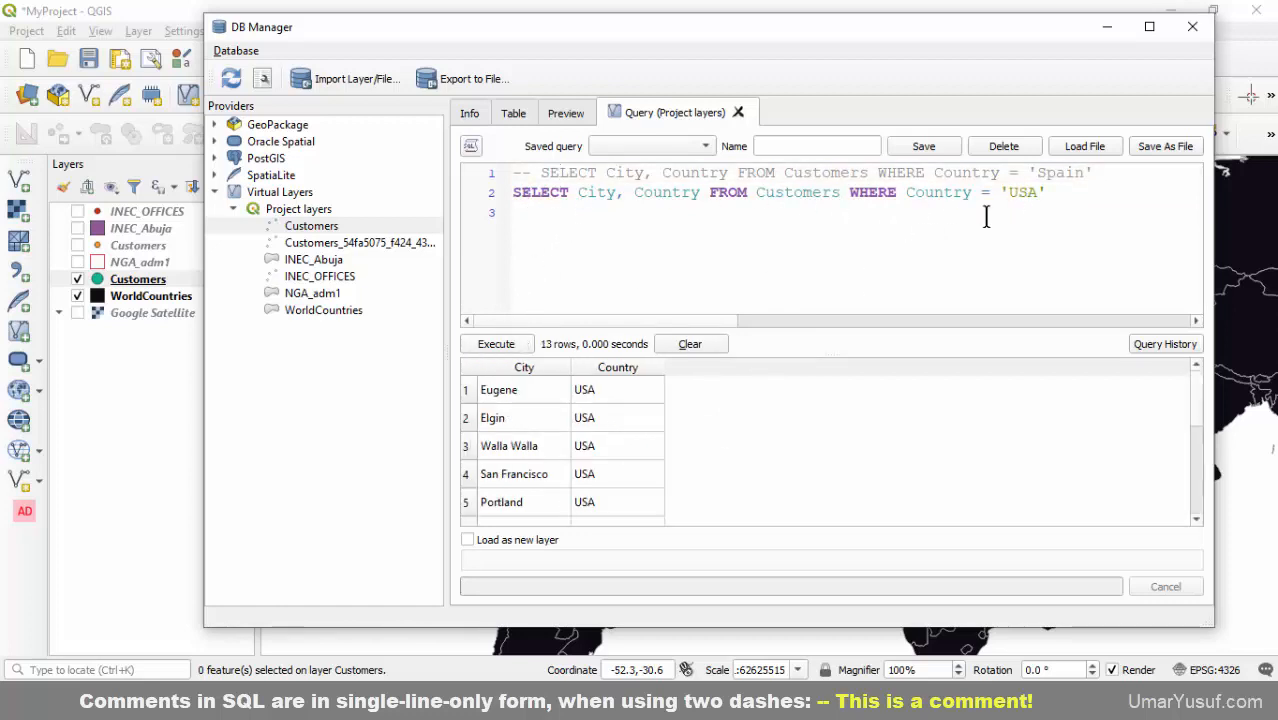
scroll(591, 428, "down", 3)
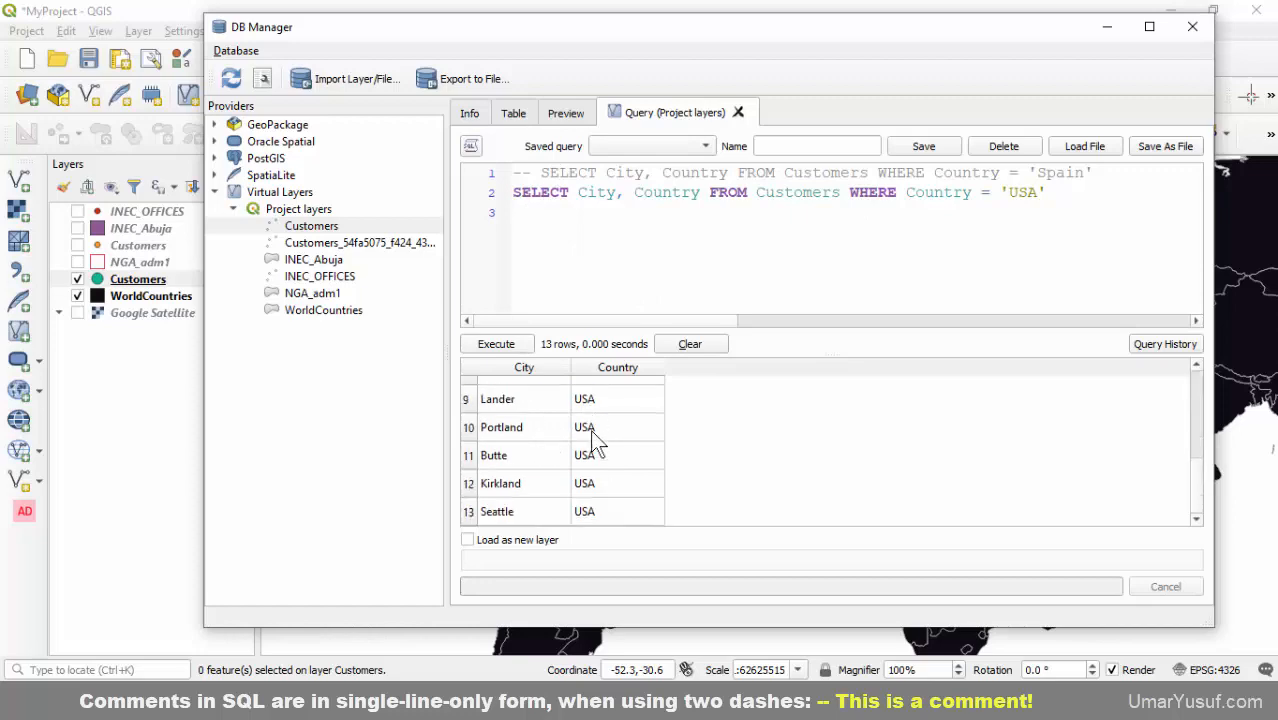
scroll(595, 450, "up", 3)
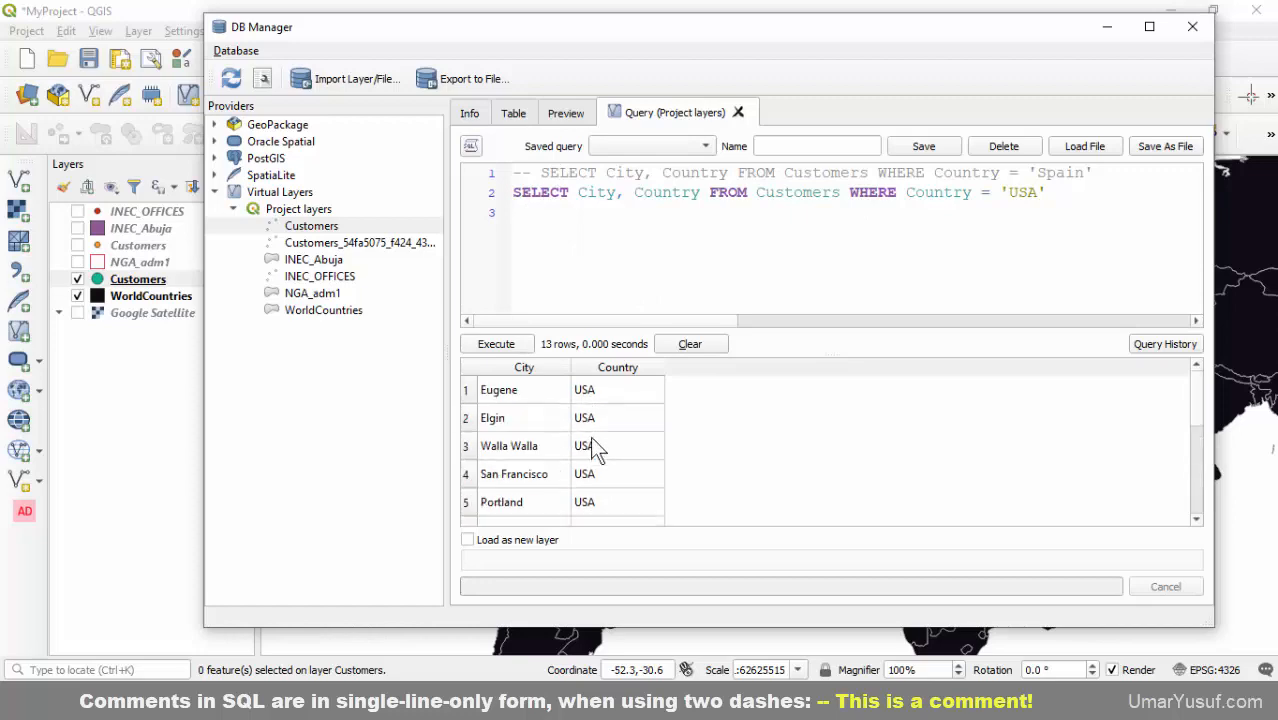
Minimize DB Manager and switch to the SQL Tryit Editor in the browser.
left_click(1106, 29)
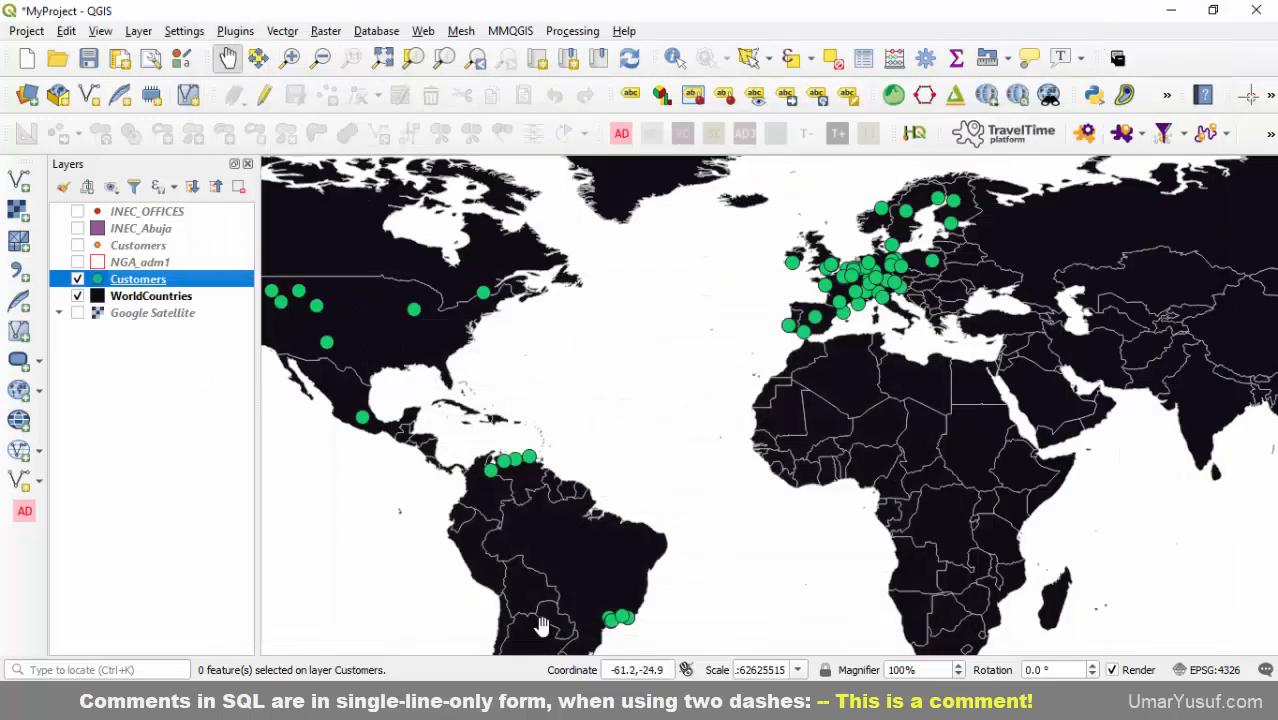
left_click(506, 616)
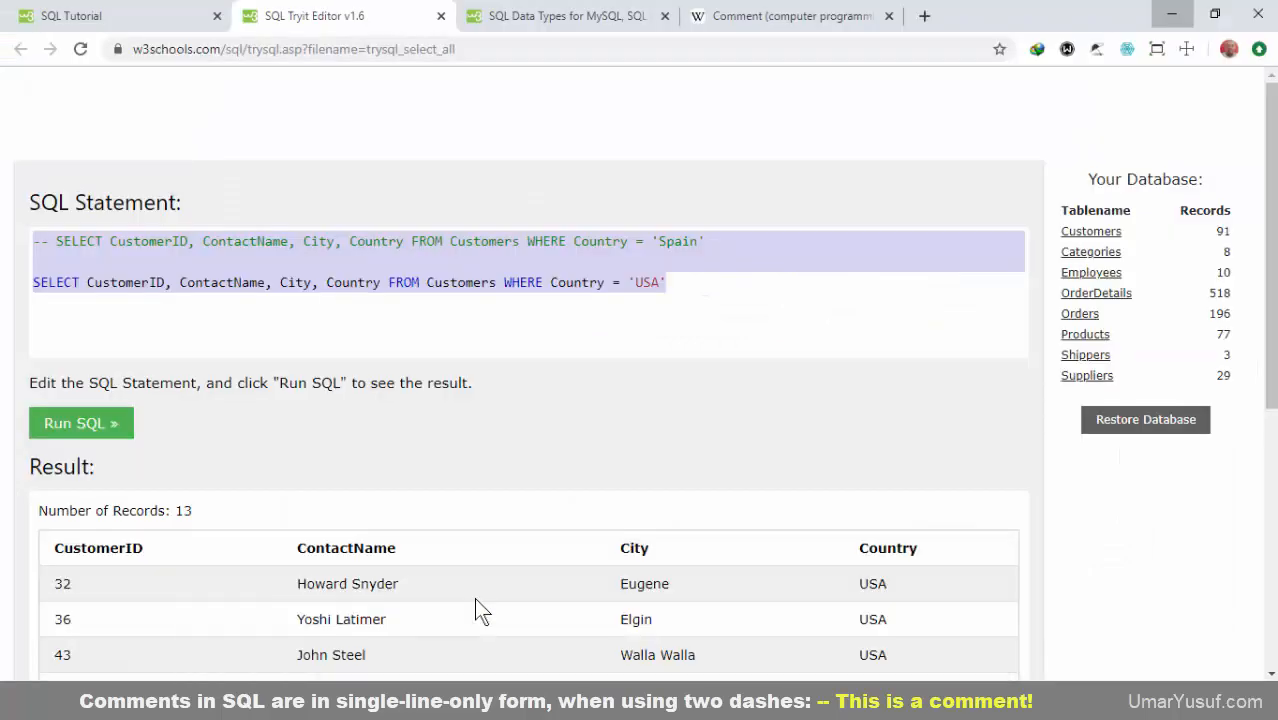